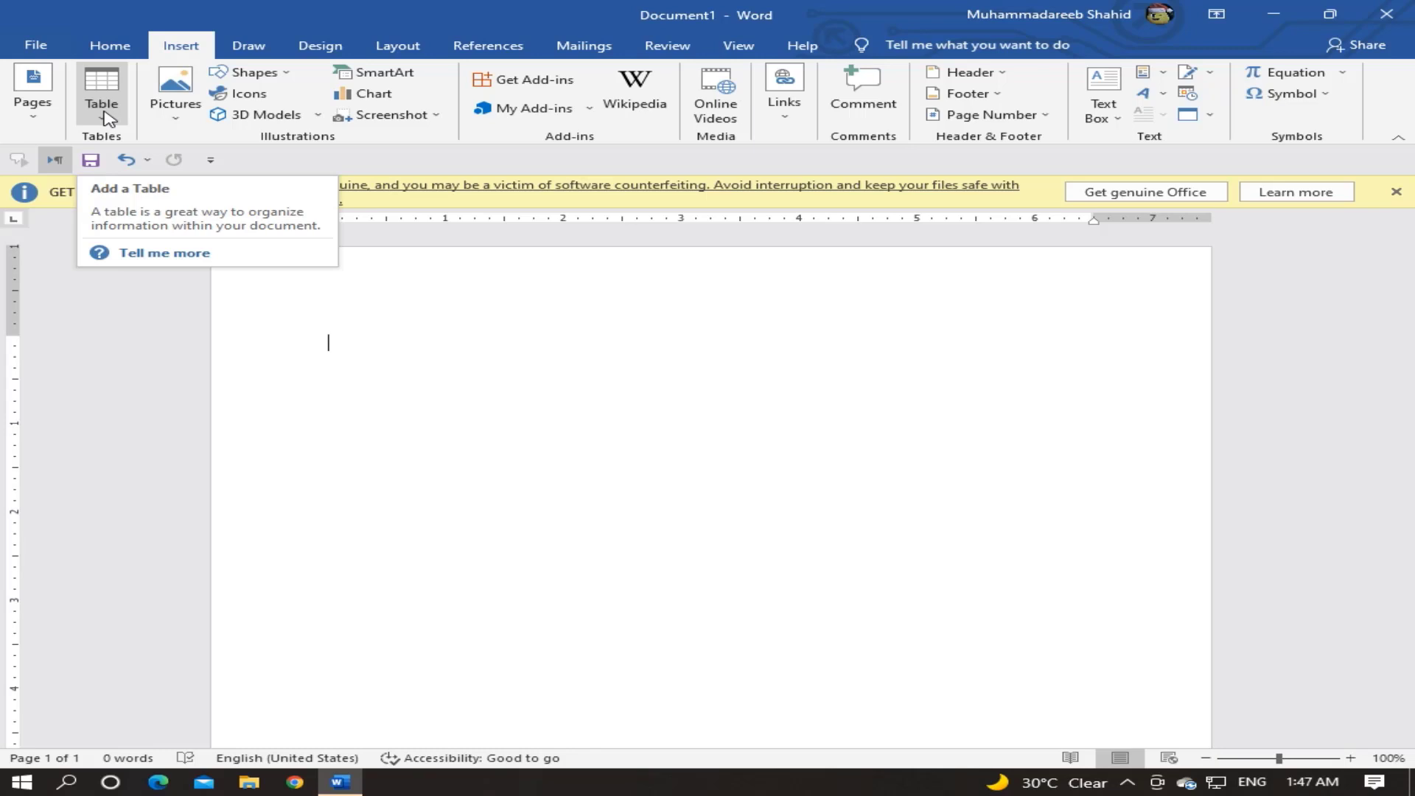
Open the Table button's size grid on the Insert tab of the blank document.
{"action": "left_click", "coordinate": [108, 124]}
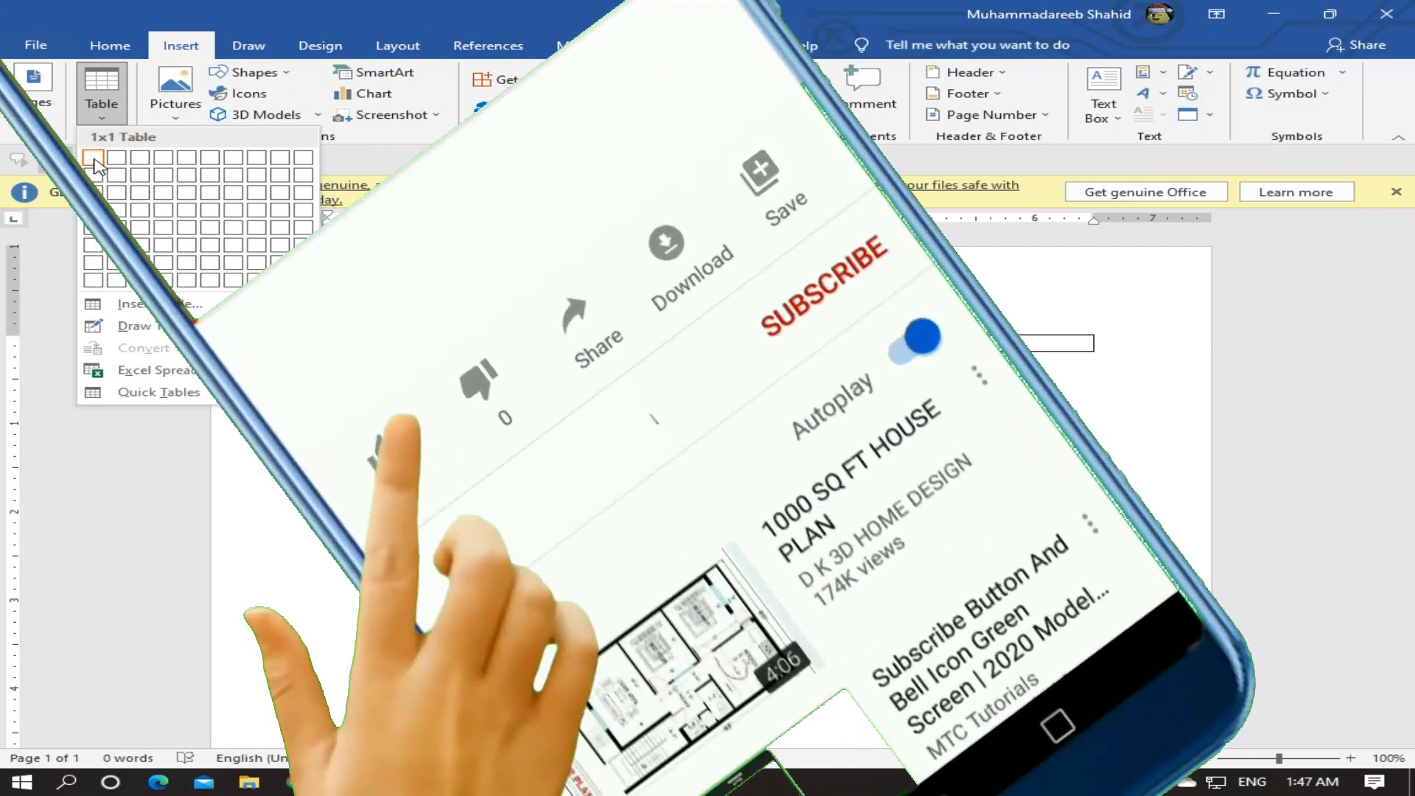
{"action": "left_click", "coordinate": [94, 158]}
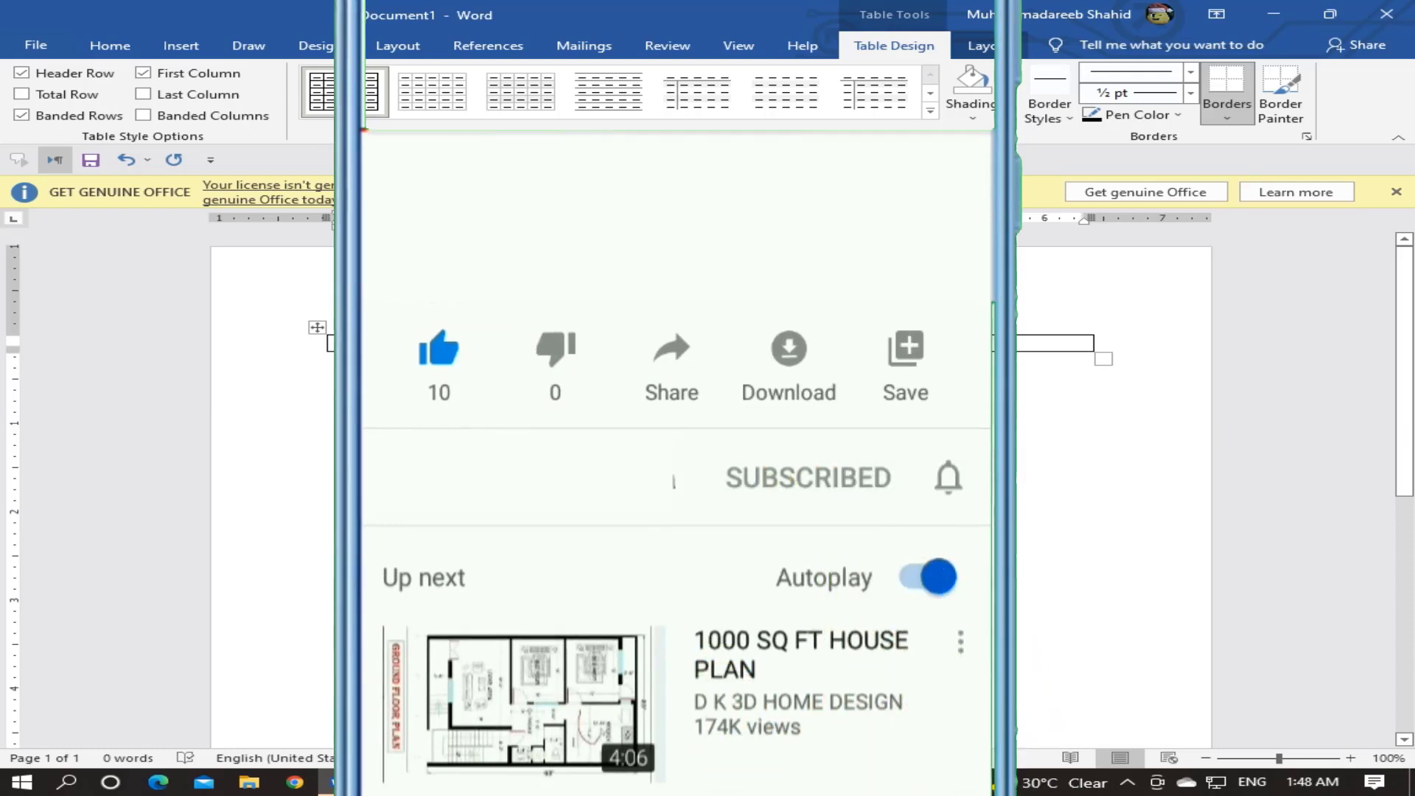
{"action": "key", "text": "ctrl+z"}
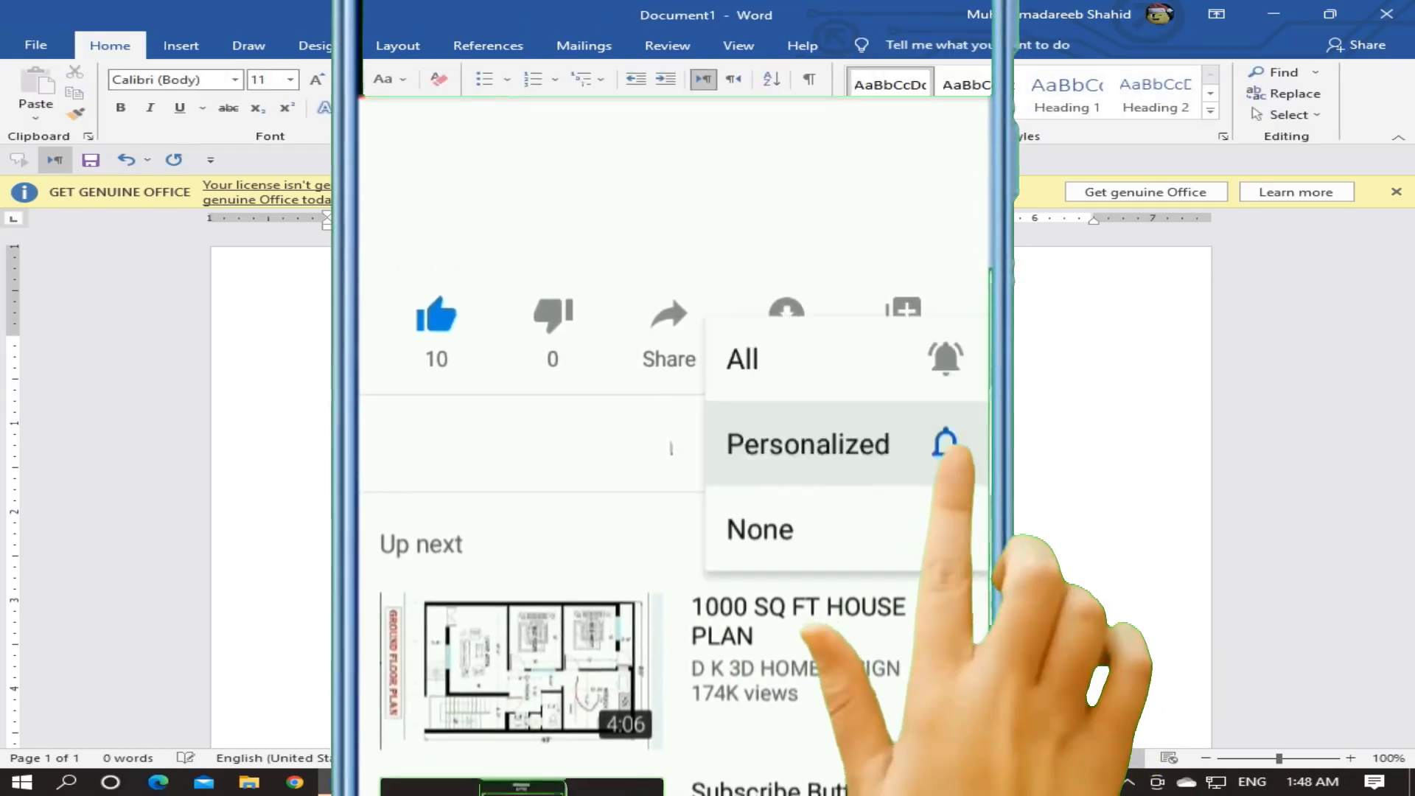
{"action": "left_click", "coordinate": [169, 48]}
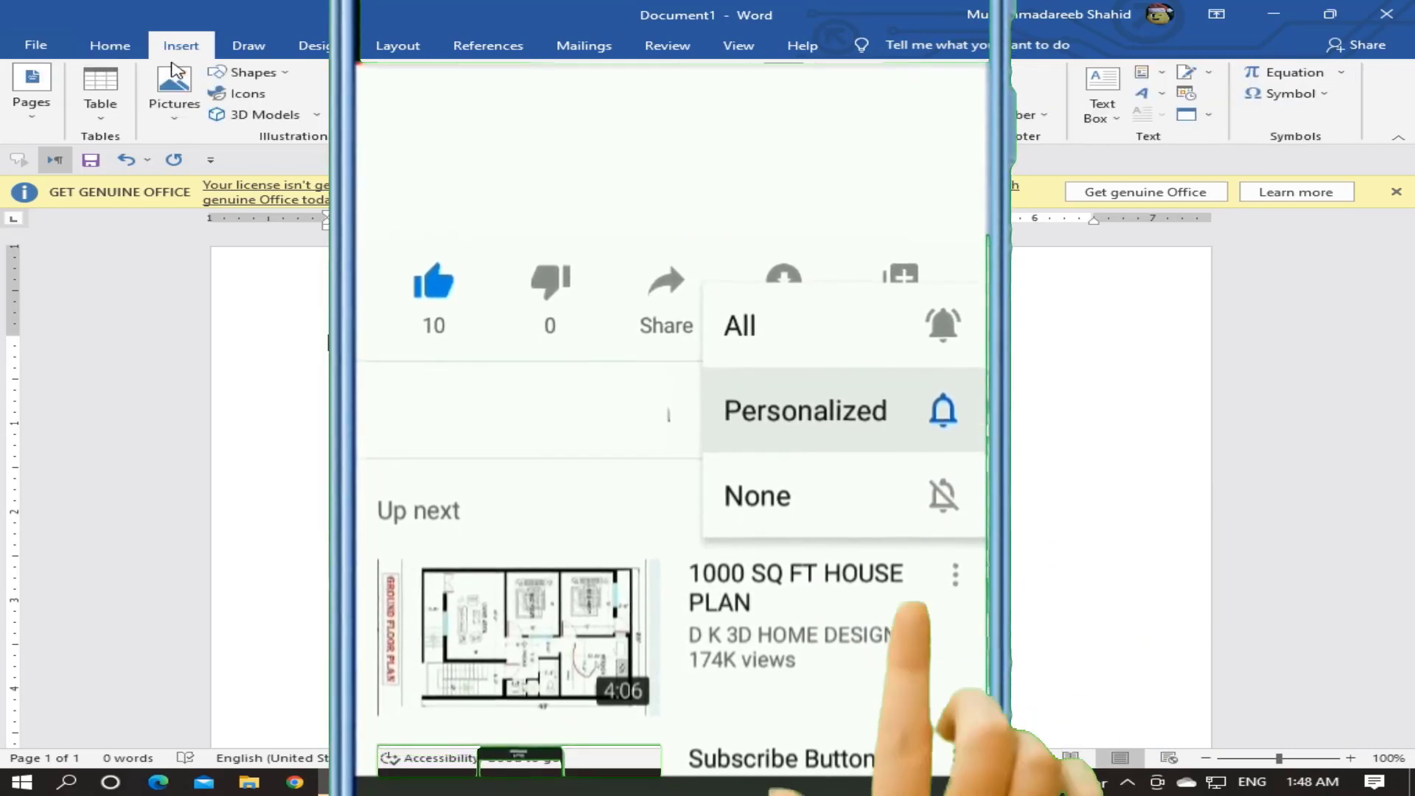
{"action": "left_click", "coordinate": [102, 96]}
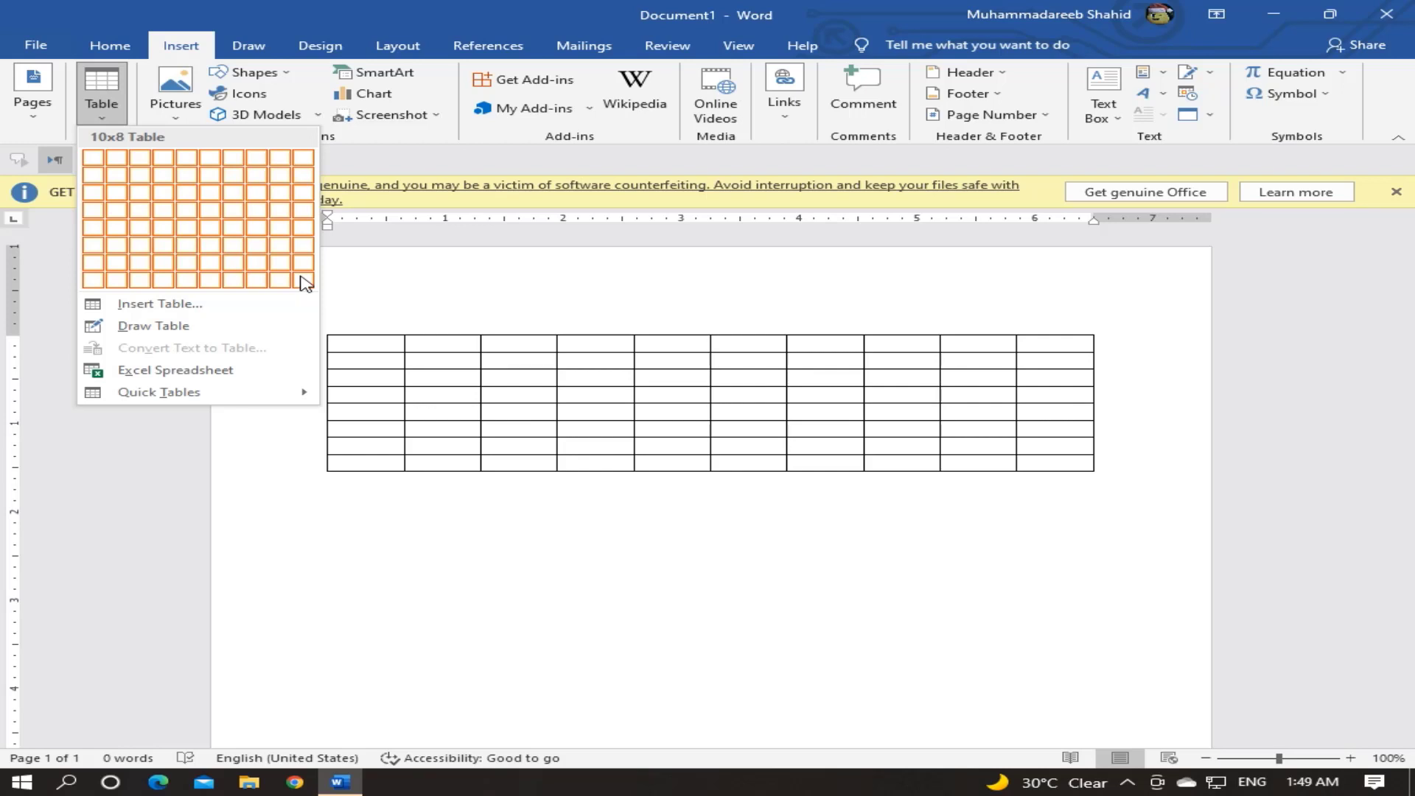
Insert a 10-column, 8-row table and step down its first column's eight rows.
{"action": "left_click", "coordinate": [305, 283]}
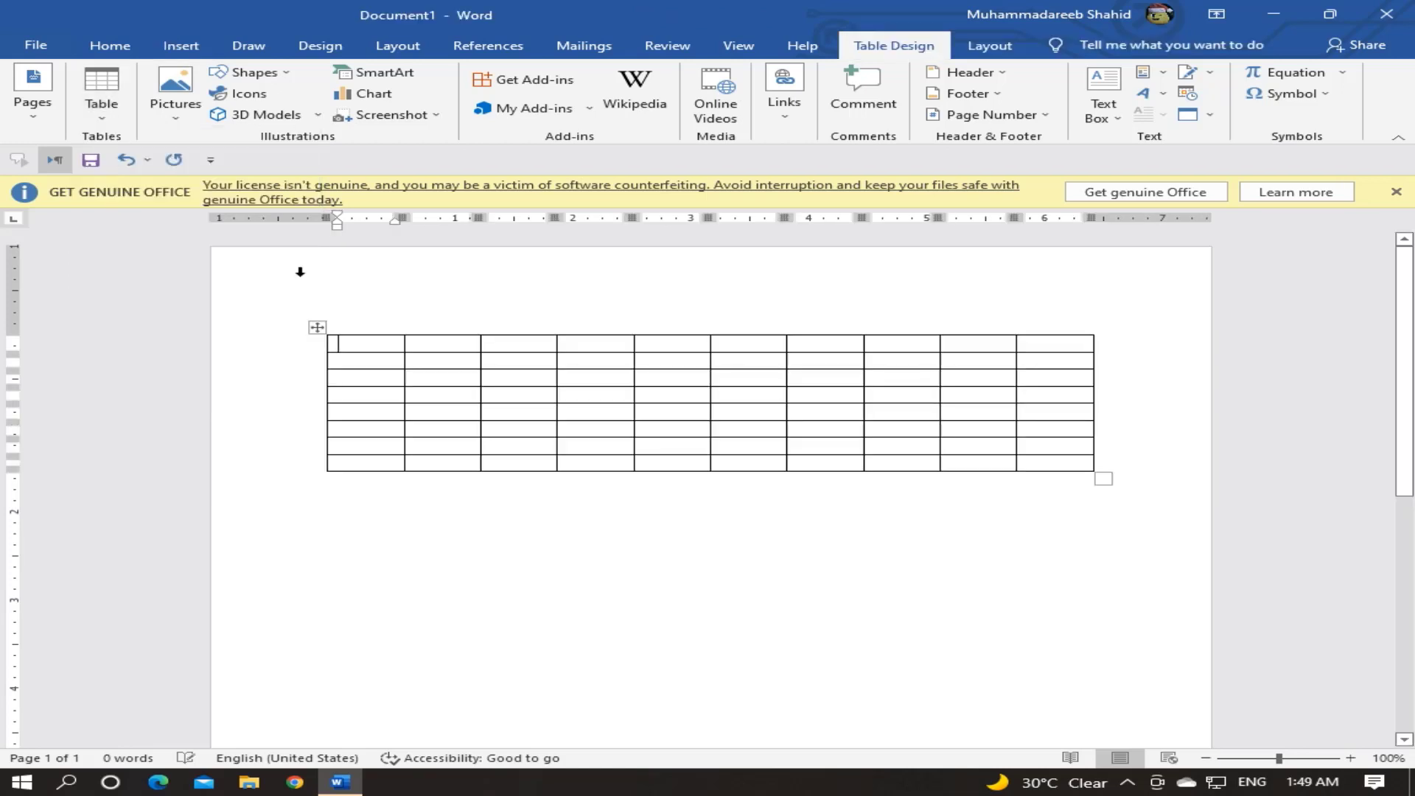
{"action": "left_click", "coordinate": [361, 356]}
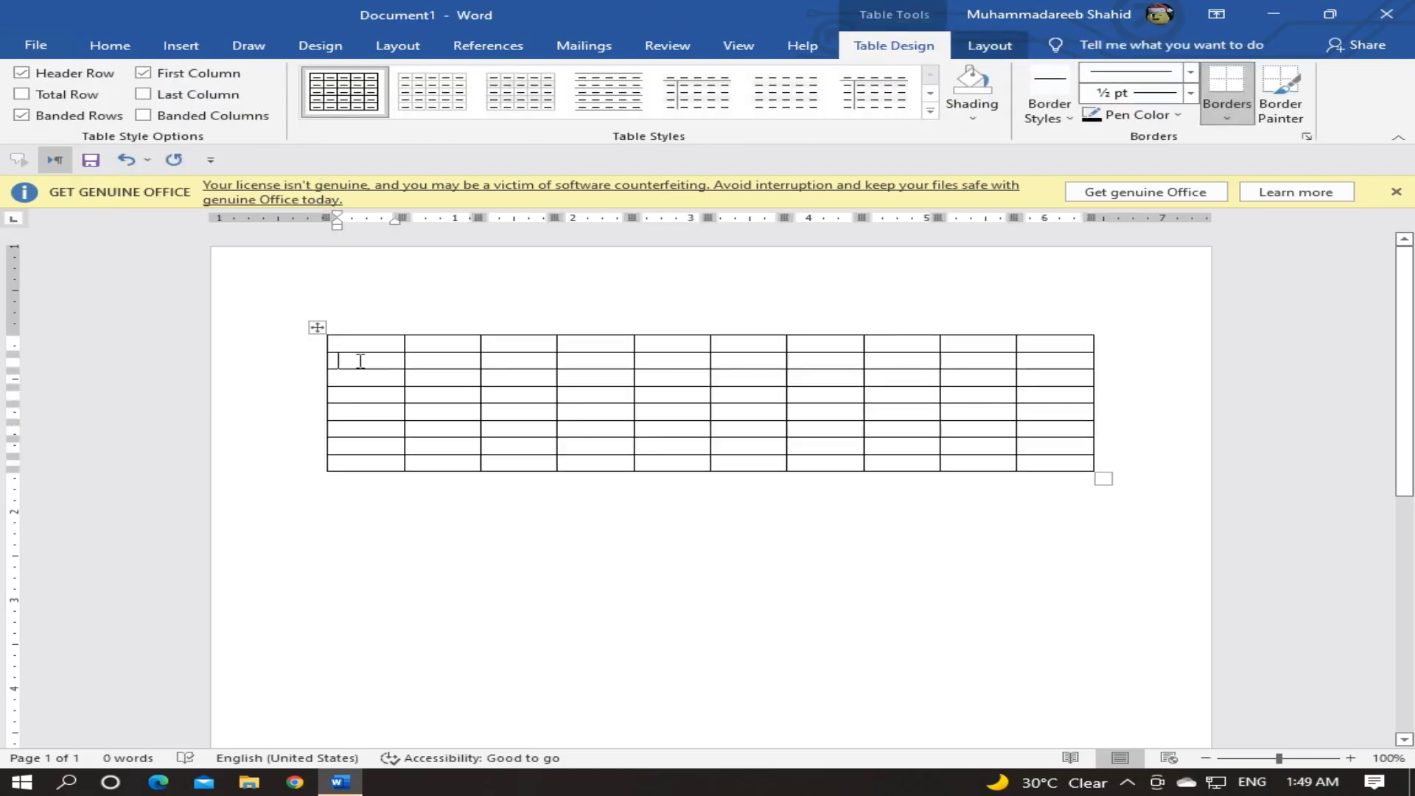
{"action": "left_click", "coordinate": [363, 380]}
{"action": "left_click", "coordinate": [361, 394]}
{"action": "left_click", "coordinate": [364, 413]}
{"action": "left_click", "coordinate": [365, 431]}
{"action": "left_click", "coordinate": [351, 446]}
{"action": "left_click", "coordinate": [349, 463]}
Step across the first row's five columns, then select all and delete the table.
{"action": "left_click", "coordinate": [377, 343]}
{"action": "left_click", "coordinate": [435, 344]}
{"action": "left_click", "coordinate": [494, 344]}
{"action": "left_click", "coordinate": [588, 343]}
{"action": "left_click", "coordinate": [639, 344]}
{"action": "key", "text": "ctrl+a"}
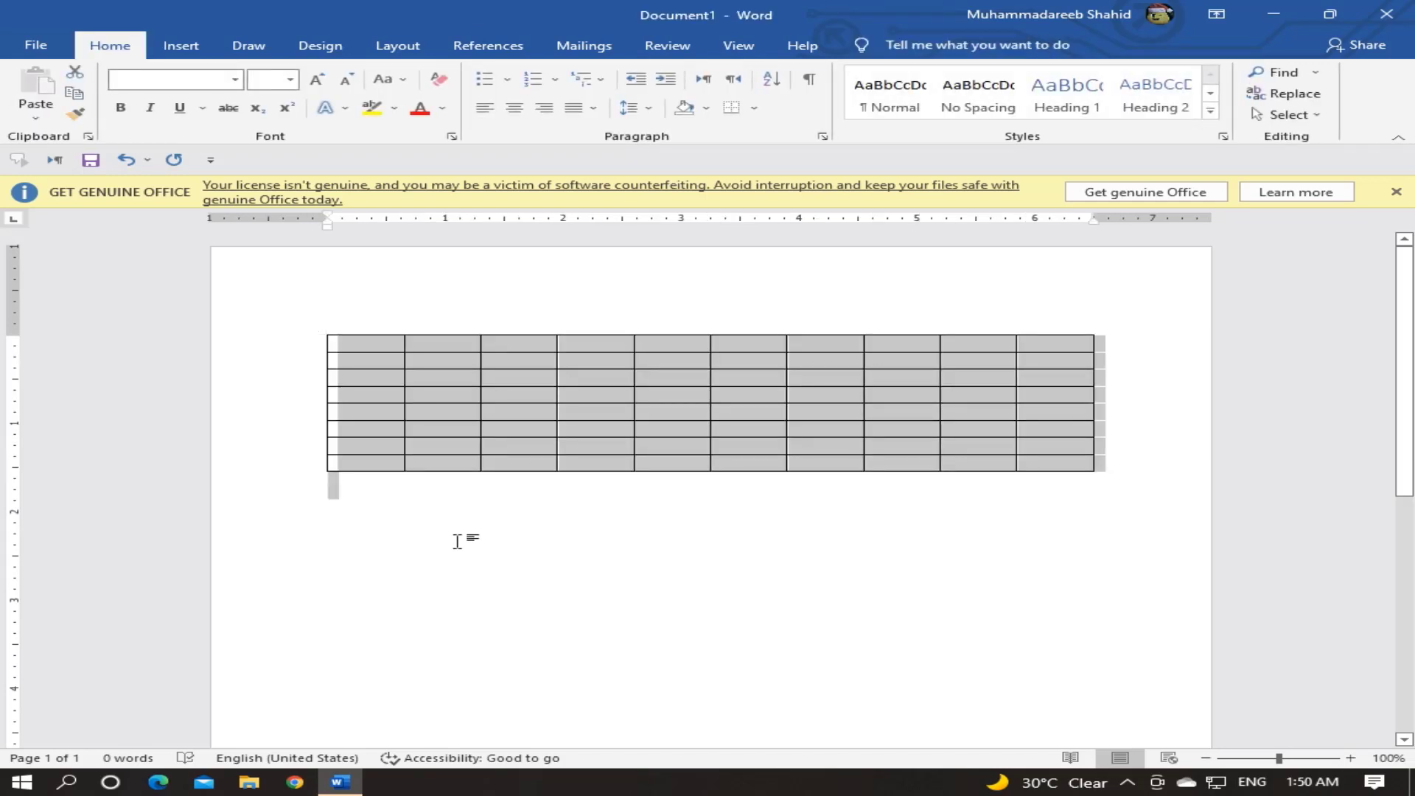
{"action": "key", "text": "Delete"}
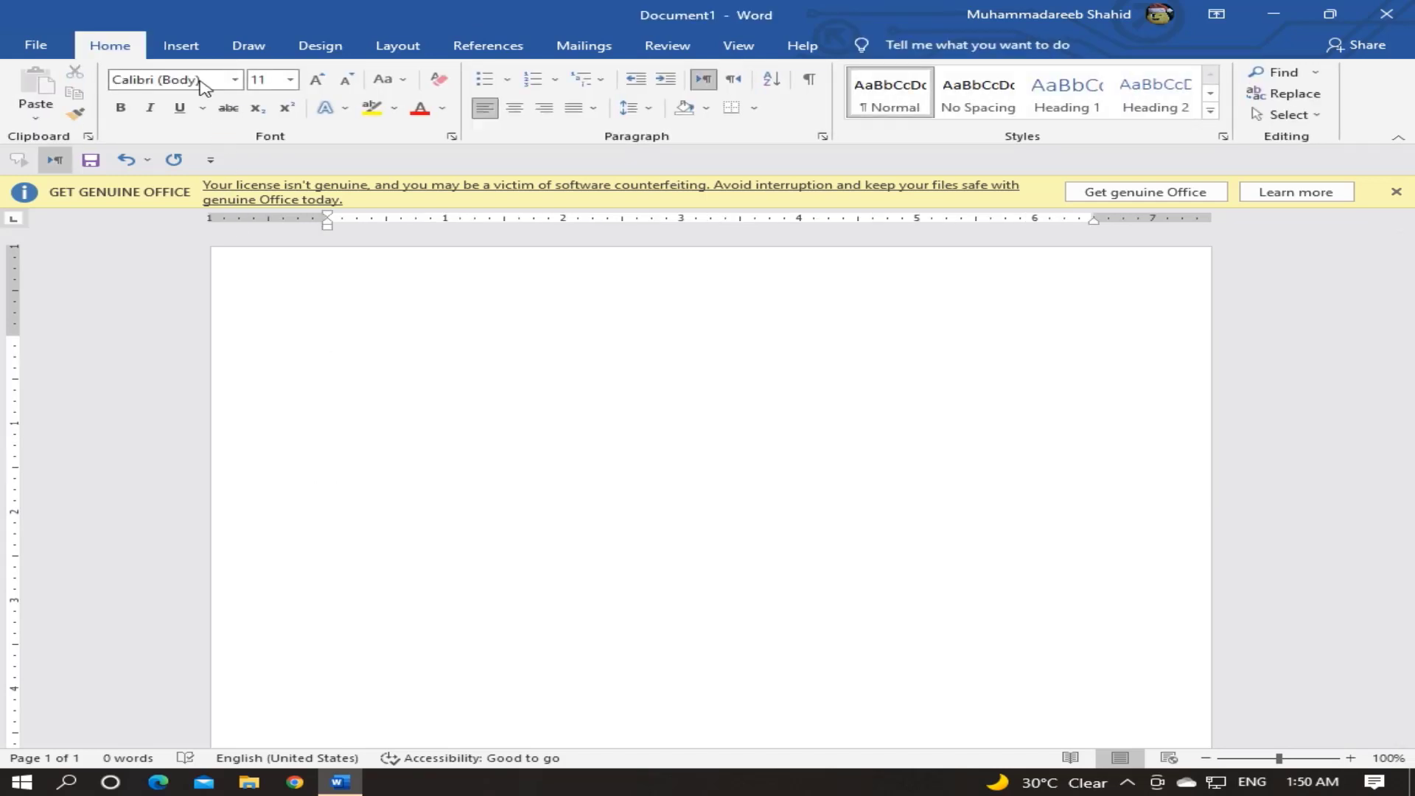
Create a custom 15-column, 18-row table through the Insert Table dialog.
{"action": "left_click", "coordinate": [193, 51]}
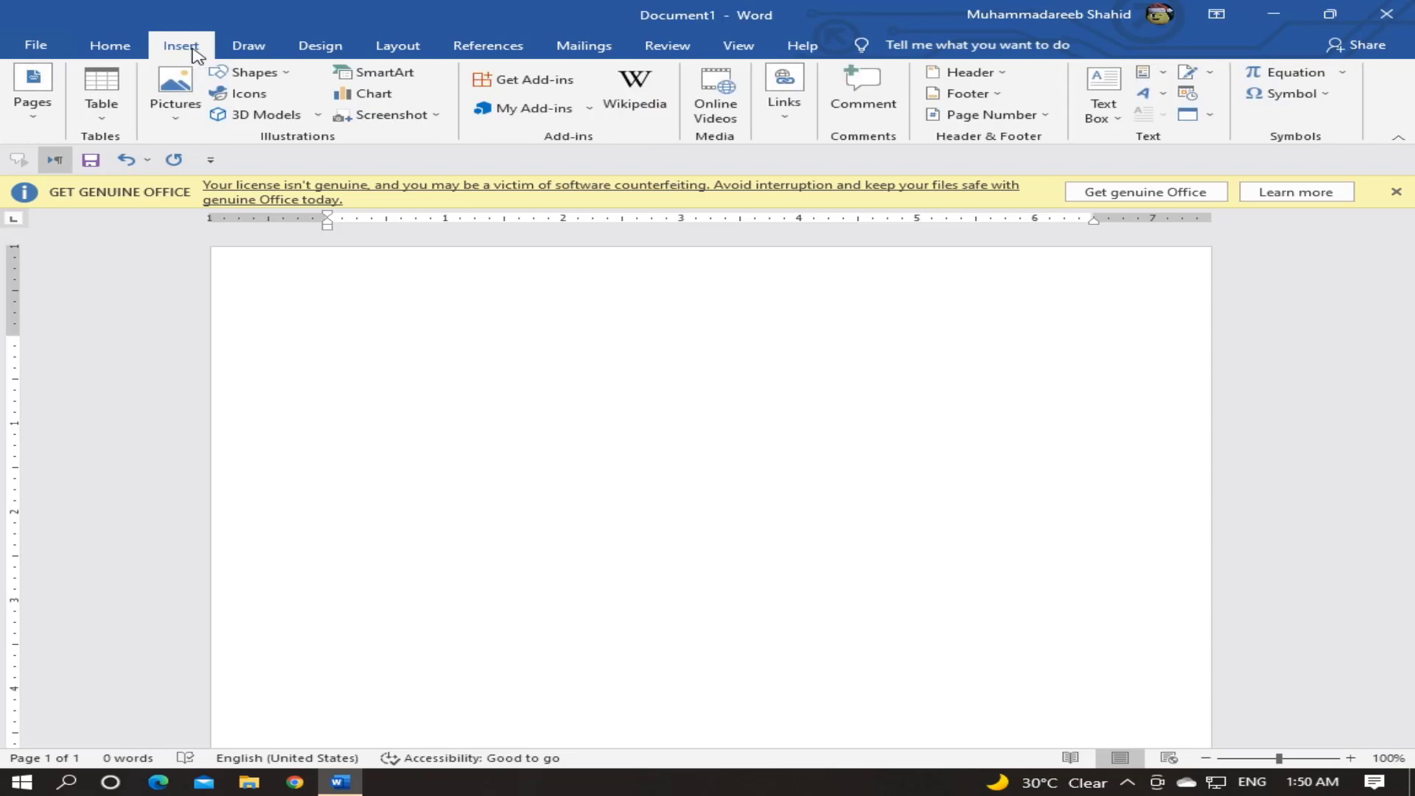
{"action": "left_click", "coordinate": [96, 112]}
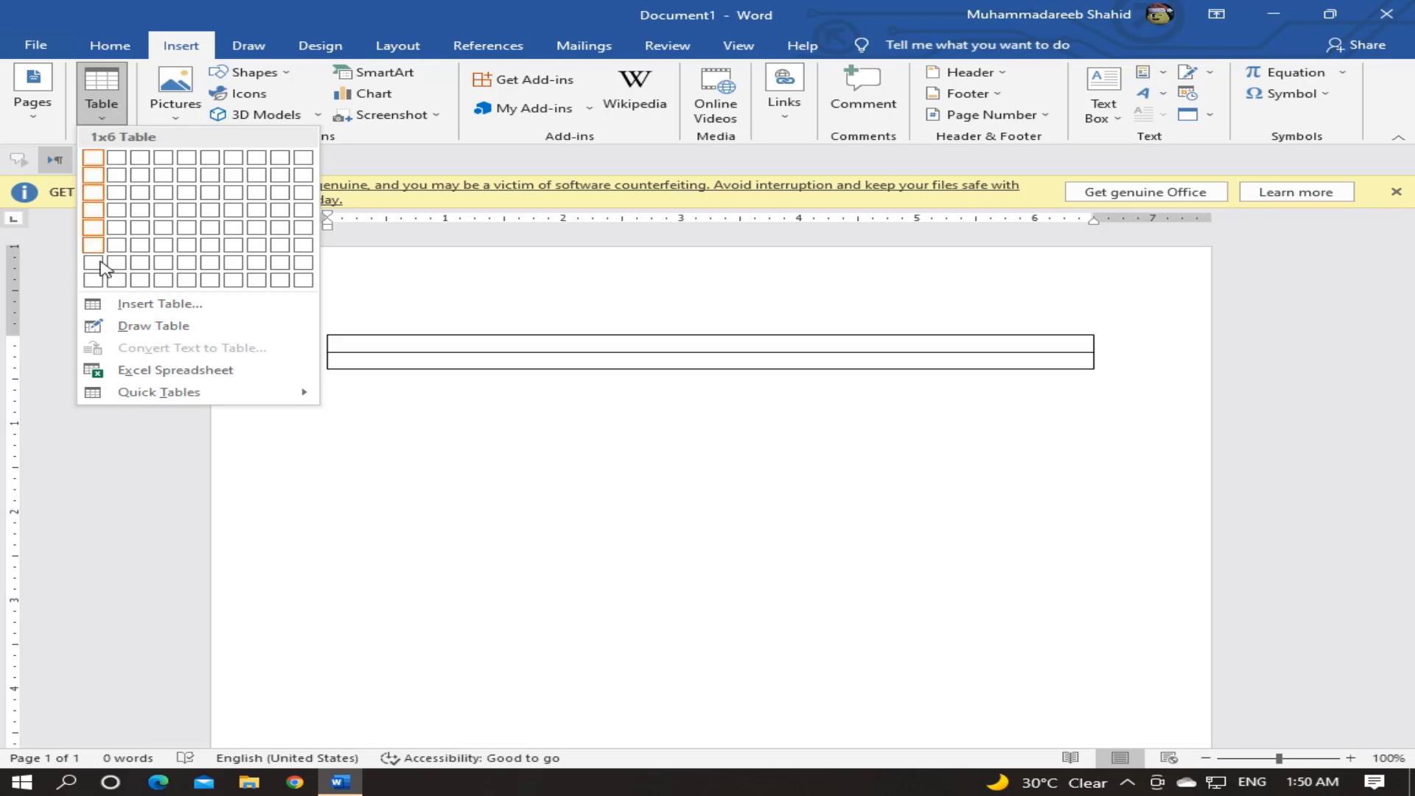
{"action": "left_click", "coordinate": [137, 313]}
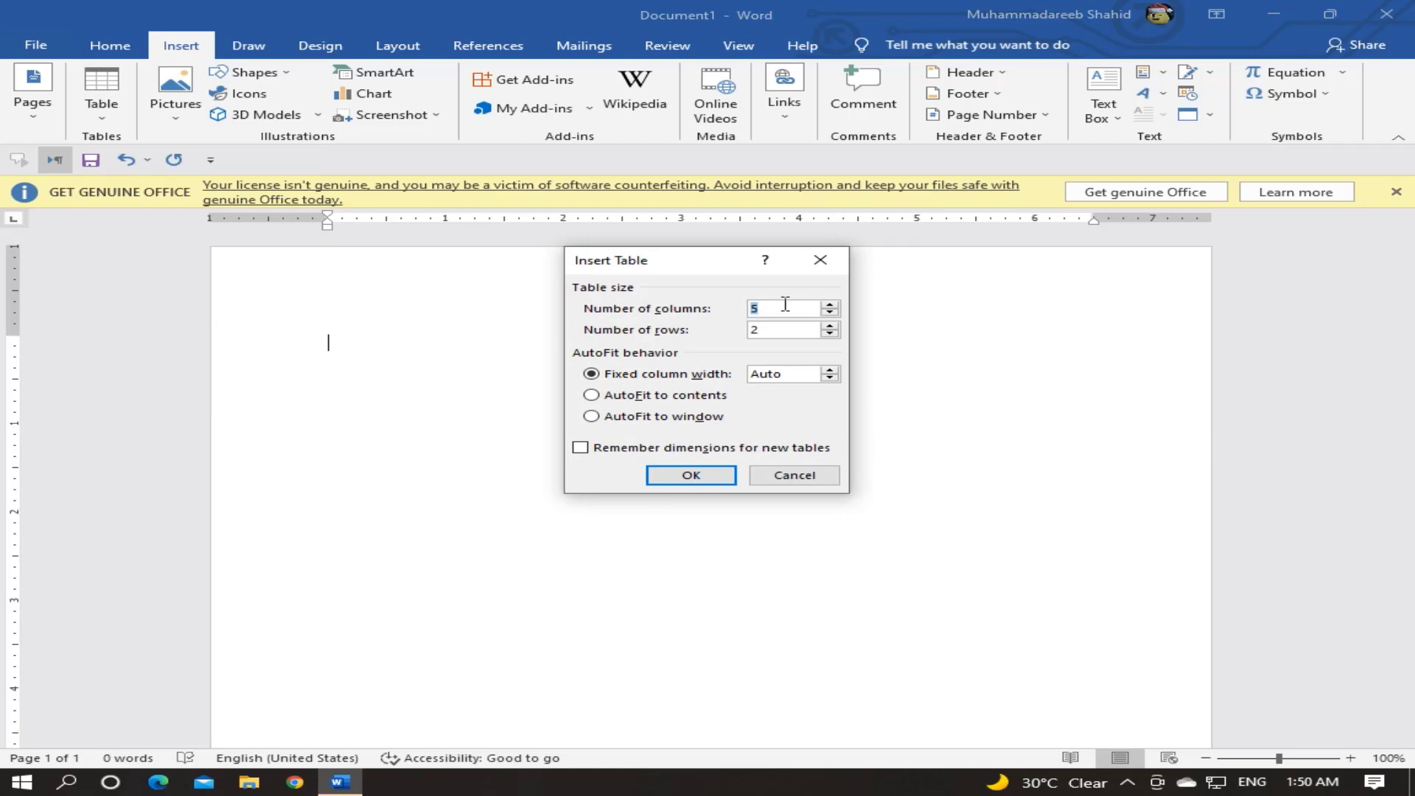
{"action": "type", "text": "10"}
{"action": "key", "text": "BackSpace"}
{"action": "key", "text": "BackSpace"}
{"action": "type", "text": "13"}
{"action": "key", "text": "Up"}
{"action": "key", "text": "Up"}
{"action": "left_click", "coordinate": [794, 326]}
{"action": "key", "text": "BackSpace"}
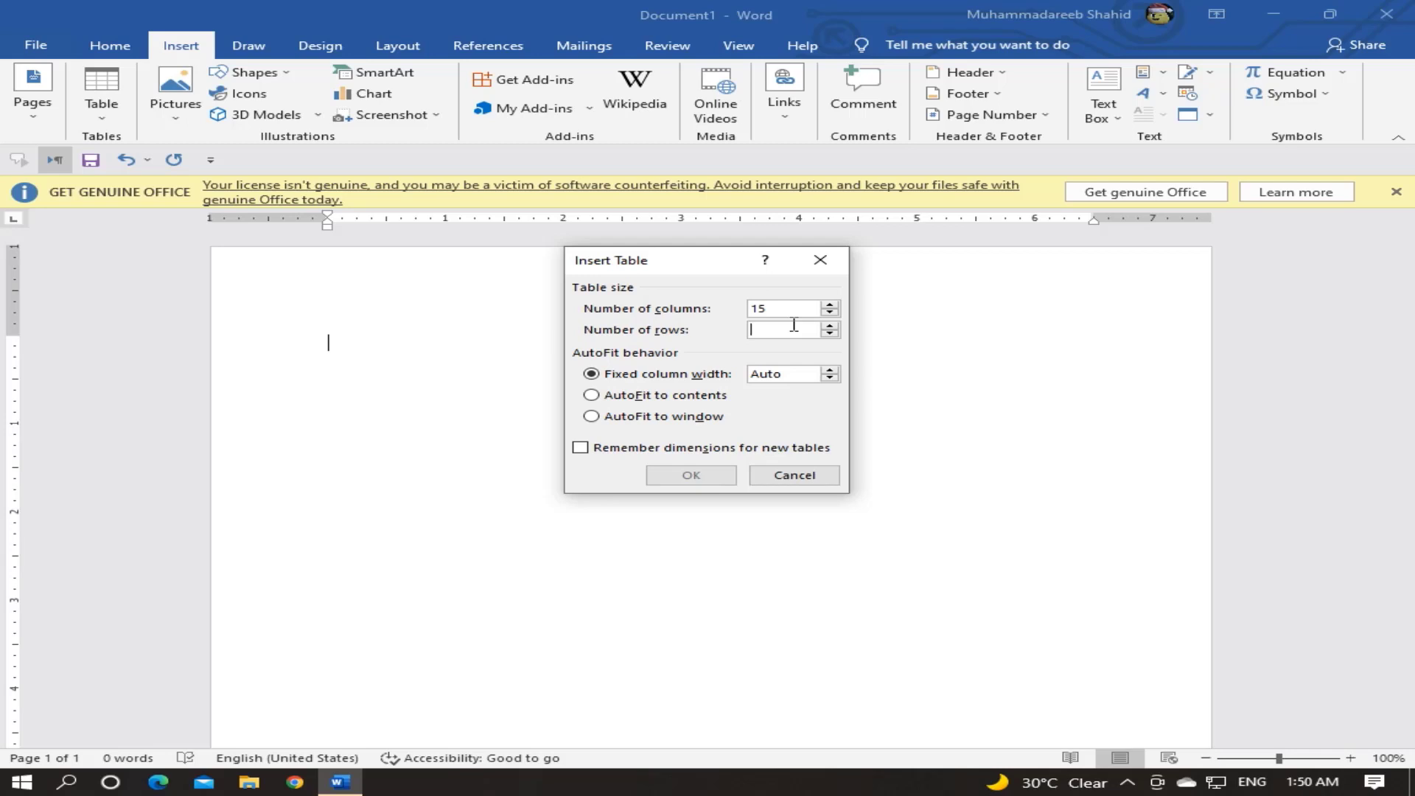
{"action": "type", "text": "18"}
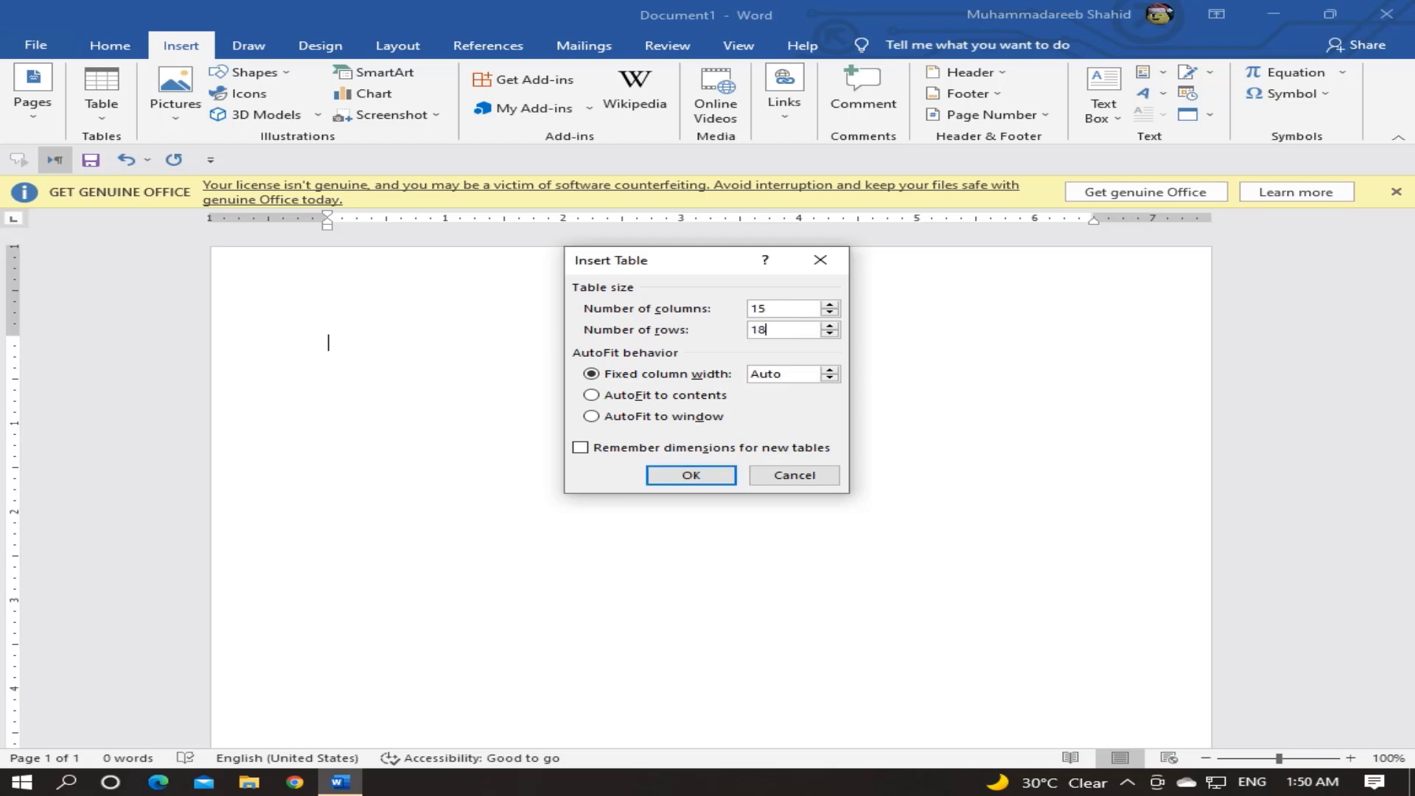
{"action": "left_click", "coordinate": [691, 477]}
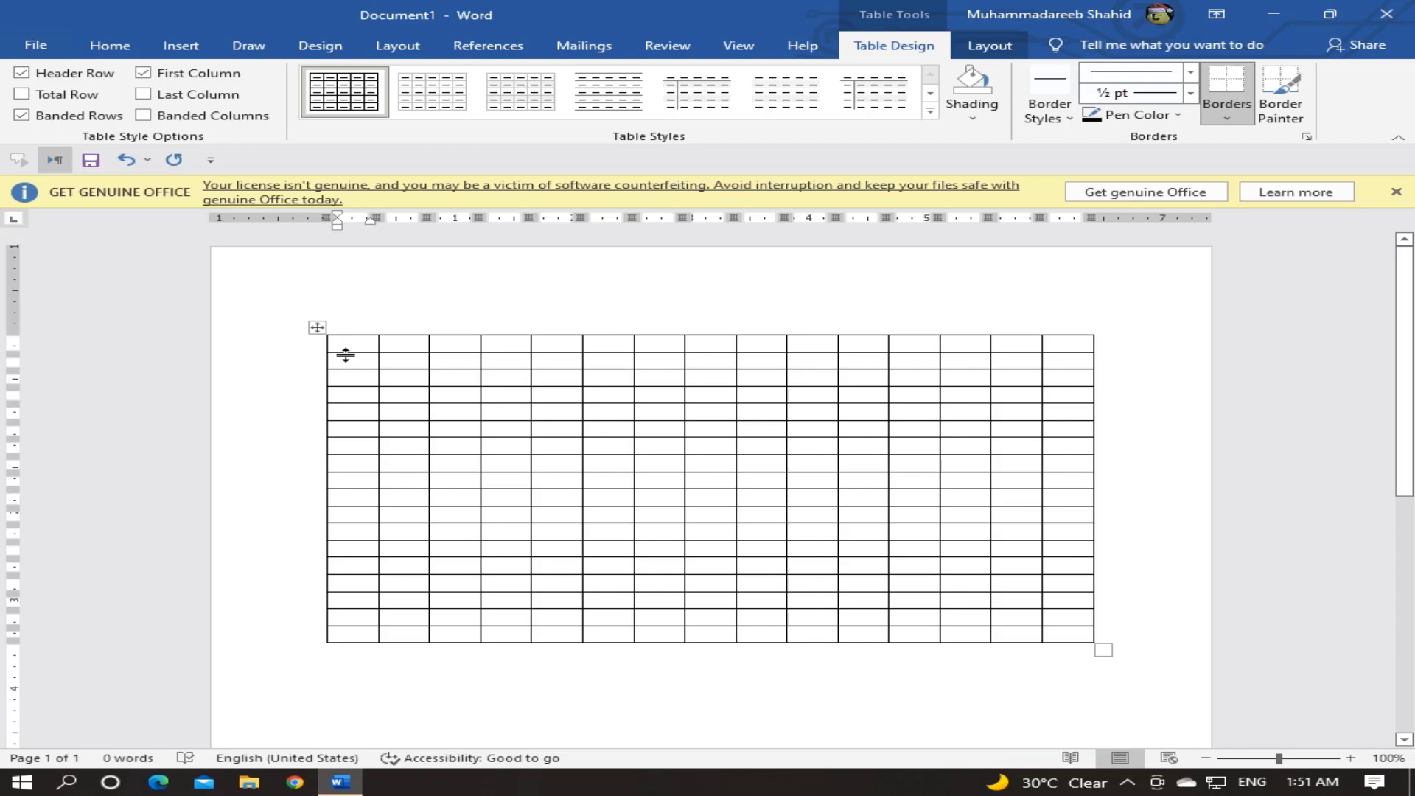
Select everything with Ctrl+A and delete the 15-by-18 table.
{"action": "key", "text": "ctrl+a"}
{"action": "key", "text": "Delete"}
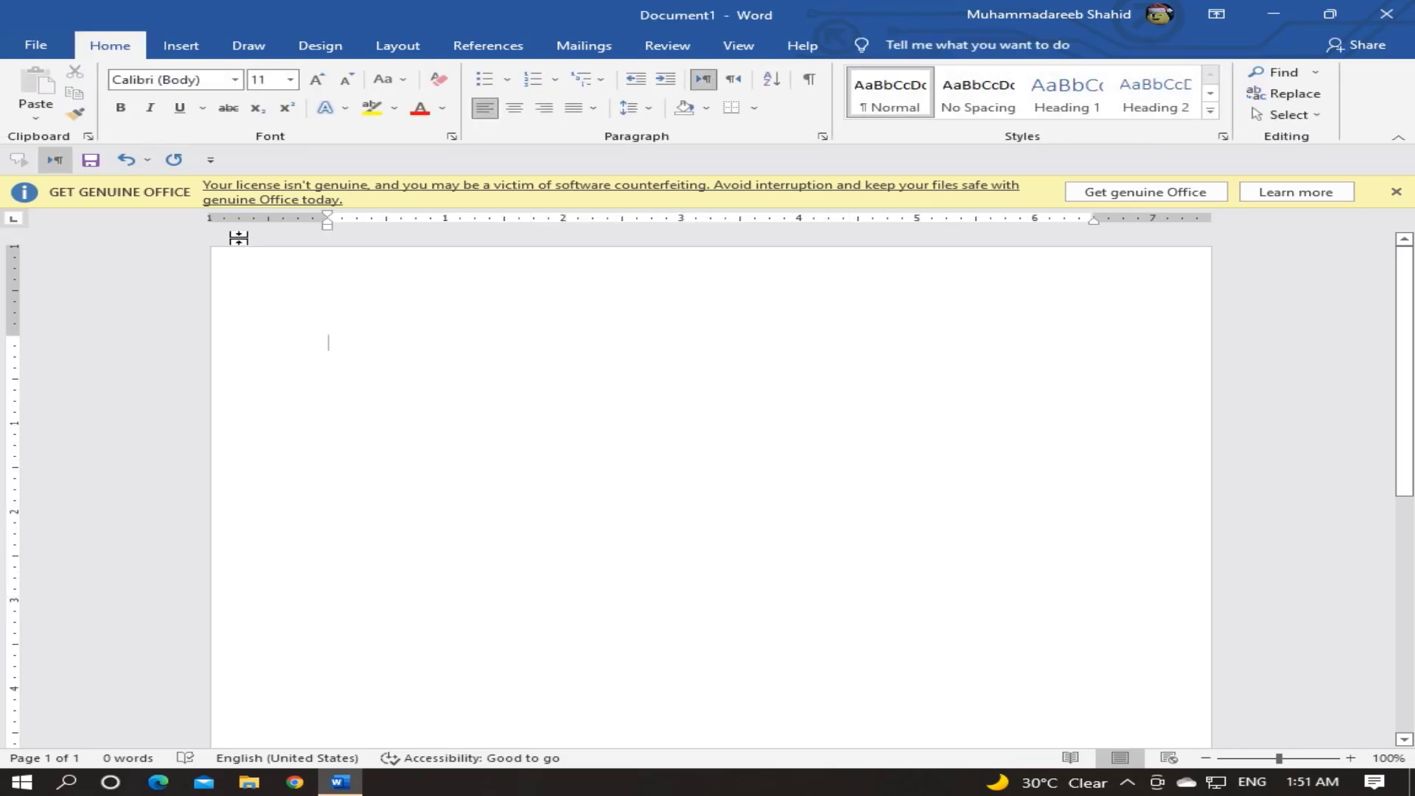
{"action": "left_click", "coordinate": [181, 46]}
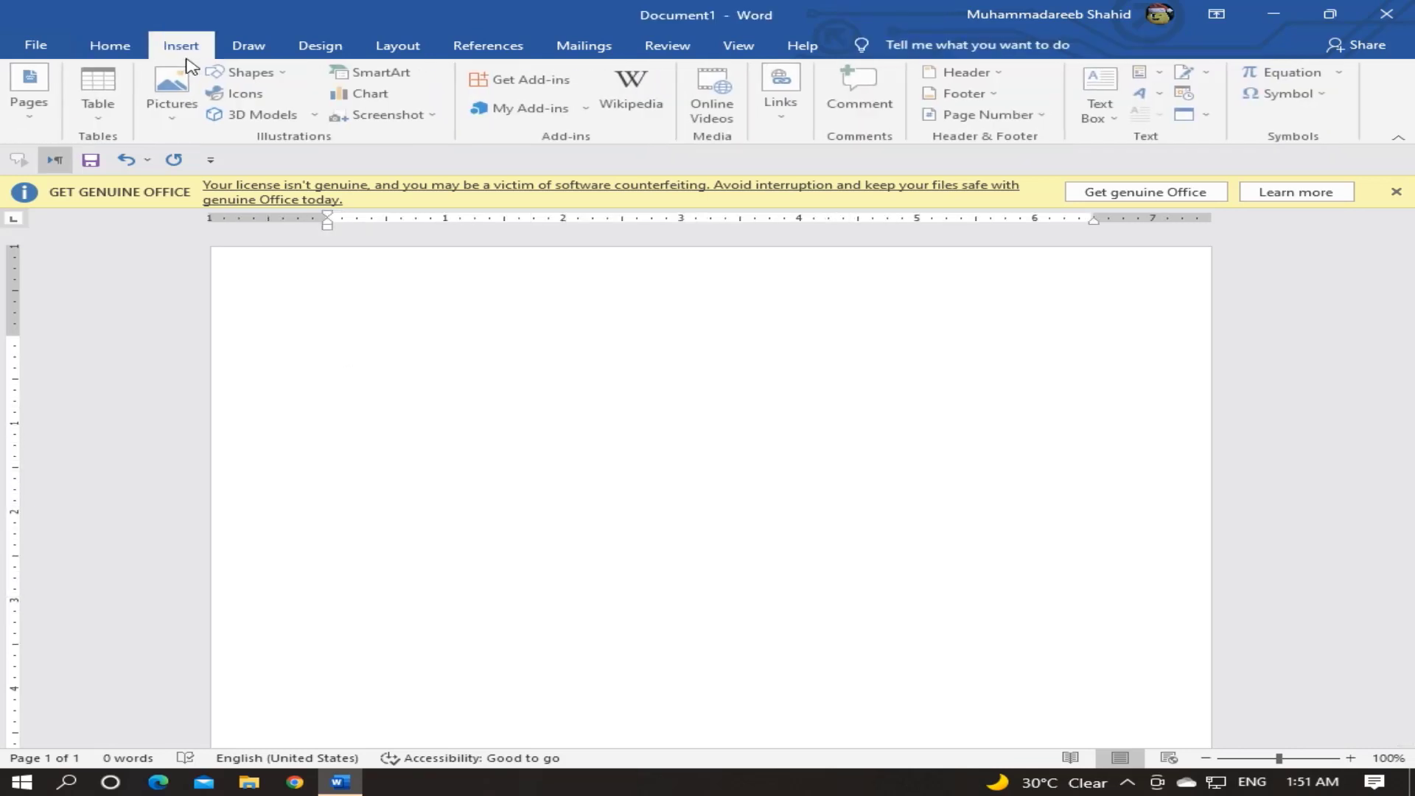
{"action": "left_click", "coordinate": [118, 121]}
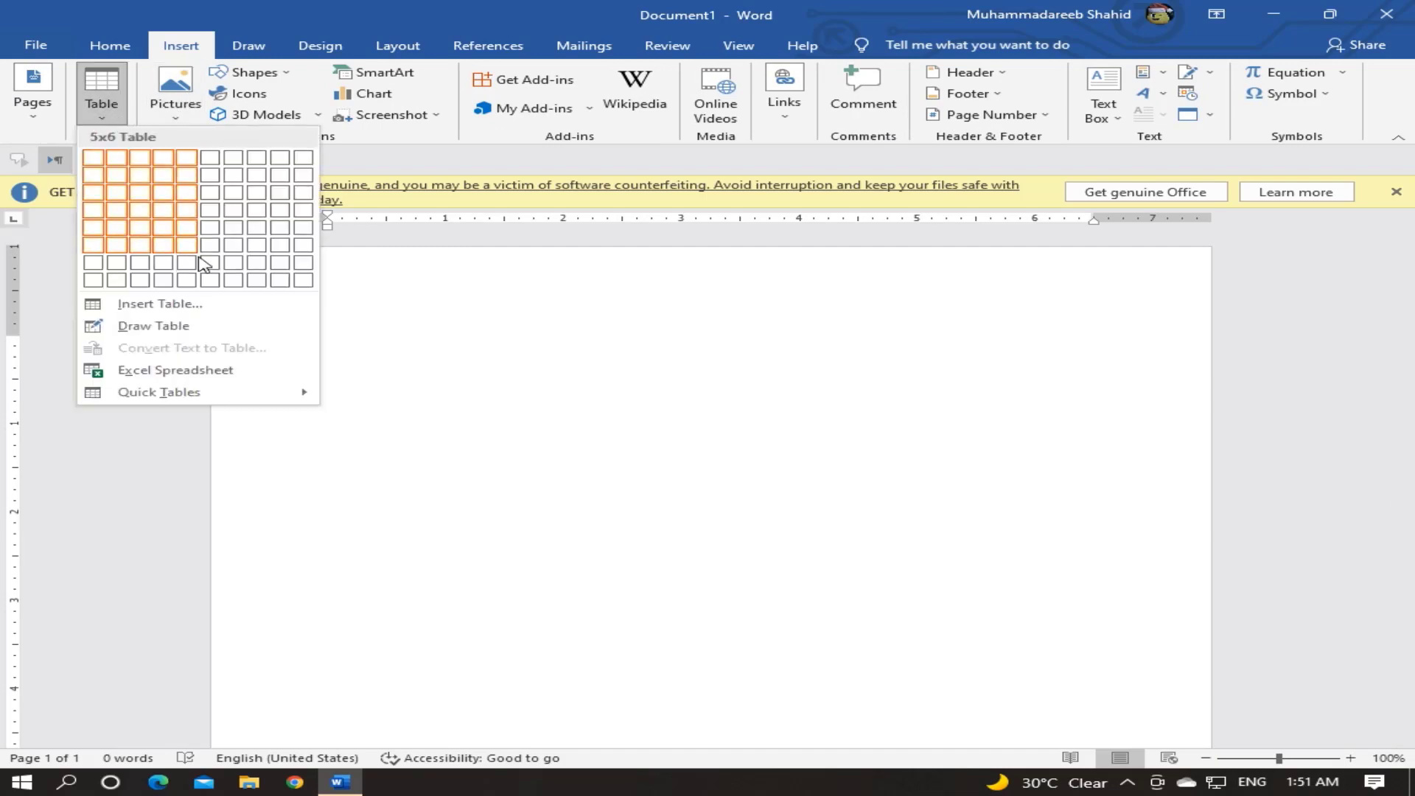
{"action": "left_click", "coordinate": [204, 332]}
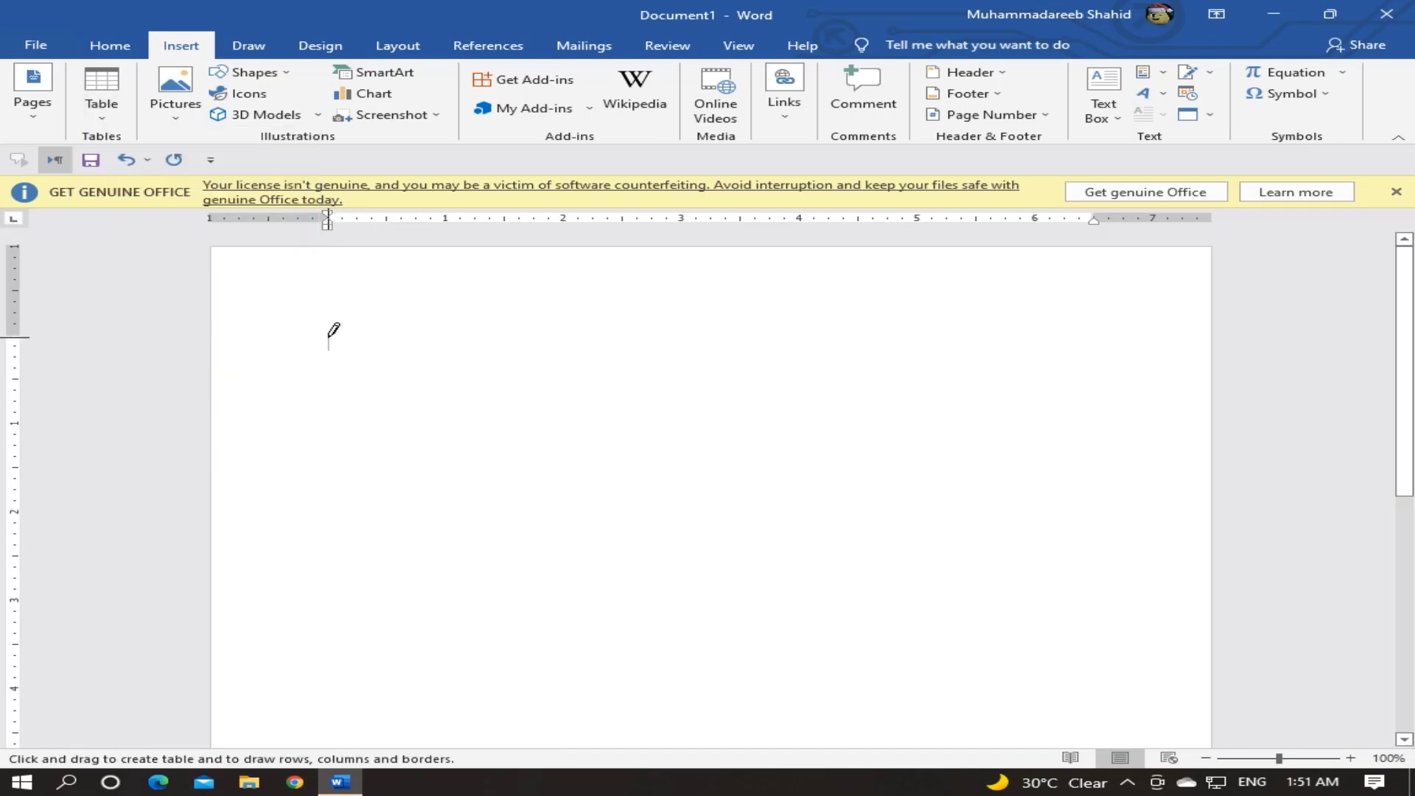
{"action": "mouse_move", "coordinate": [328, 338]}
{"action": "left_mouse_down"}
{"action": "mouse_move", "coordinate": [499, 373]}
{"action": "mouse_move", "coordinate": [468, 368]}
{"action": "left_mouse_up"}
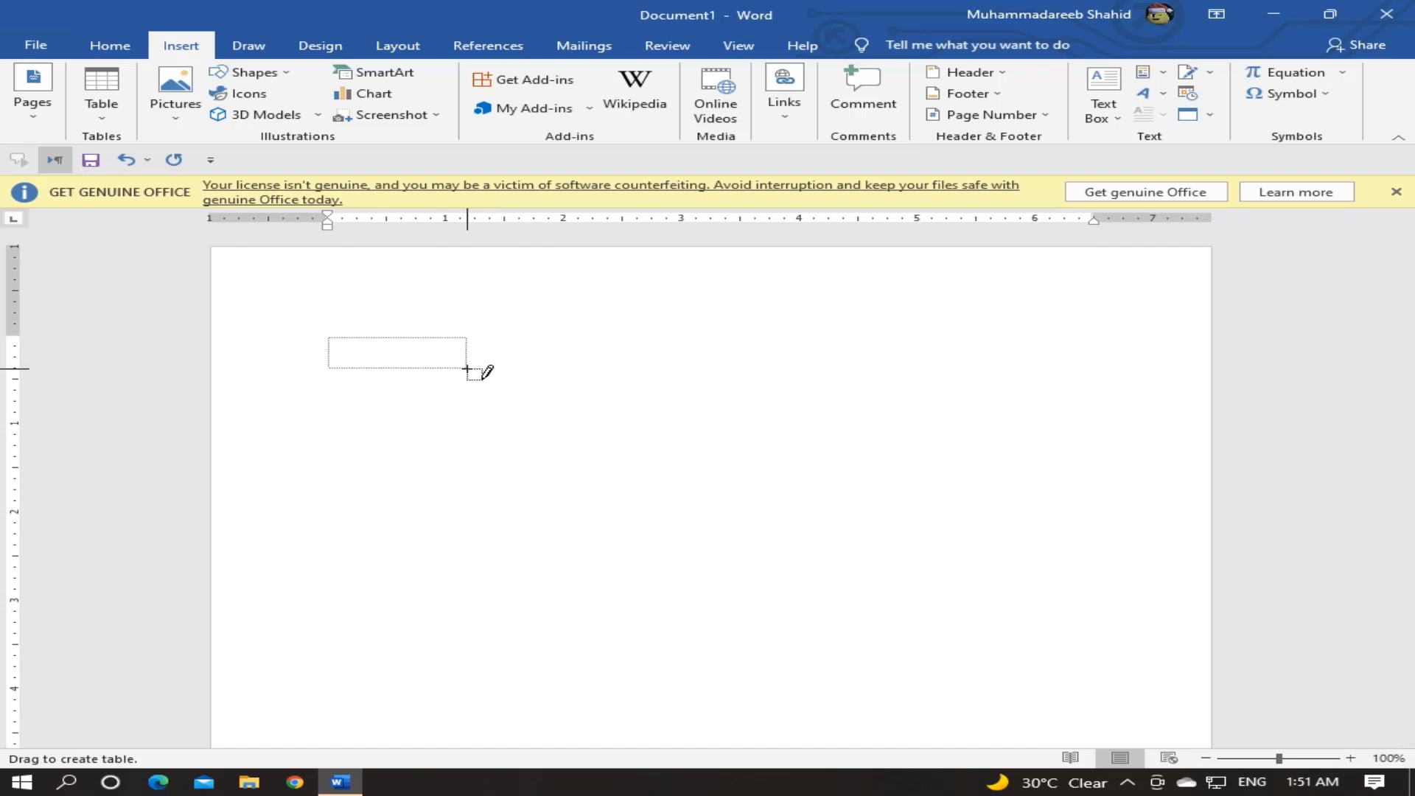
{"action": "left_click_drag", "start_coordinate": [467, 369], "coordinate": [466, 366]}
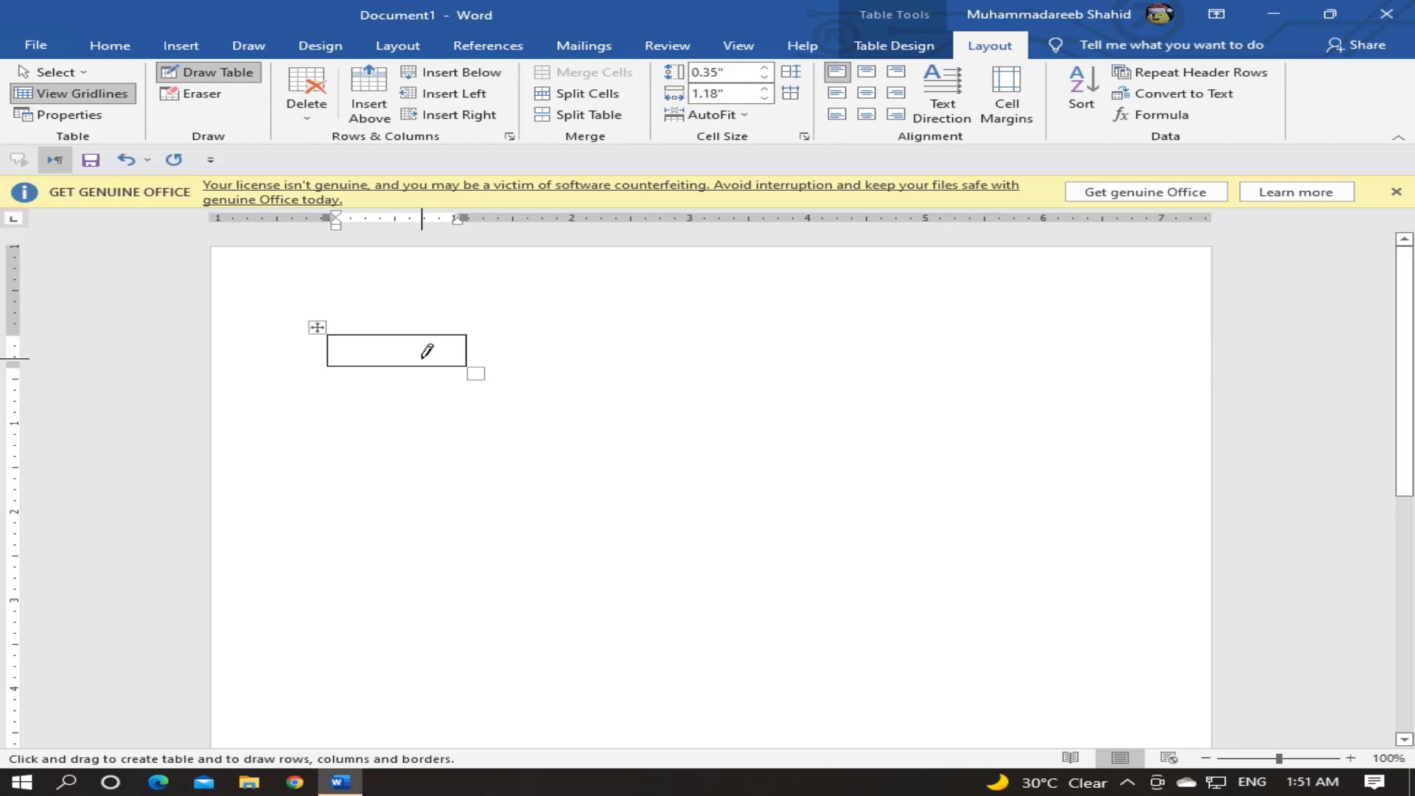
{"action": "left_click", "coordinate": [198, 93]}
{"action": "mouse_move", "coordinate": [310, 325]}
{"action": "left_mouse_down"}
{"action": "mouse_move", "coordinate": [544, 404]}
{"action": "mouse_move", "coordinate": [528, 401]}
{"action": "left_mouse_up"}
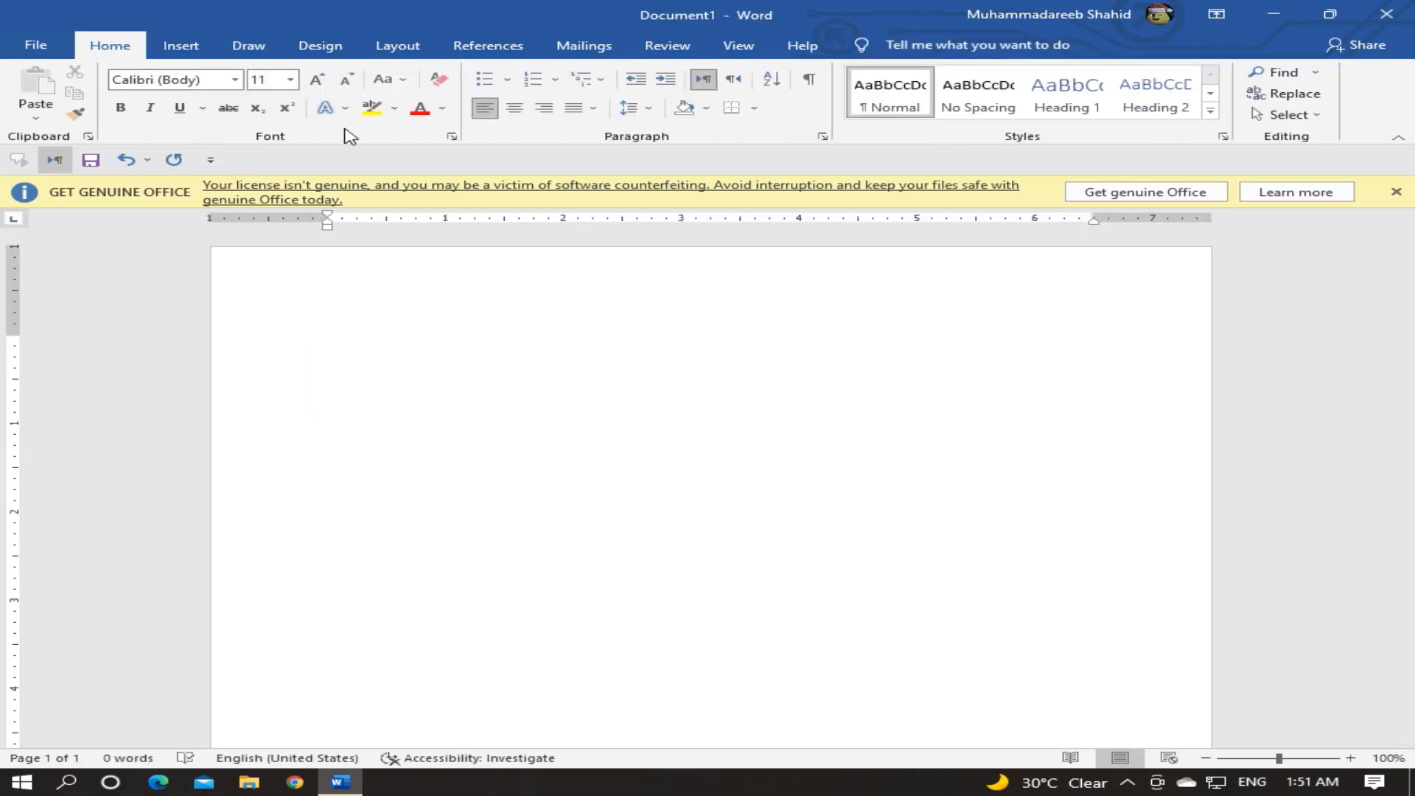
Open the custom Insert Table dialog and cancel it.
{"action": "left_click", "coordinate": [181, 45]}
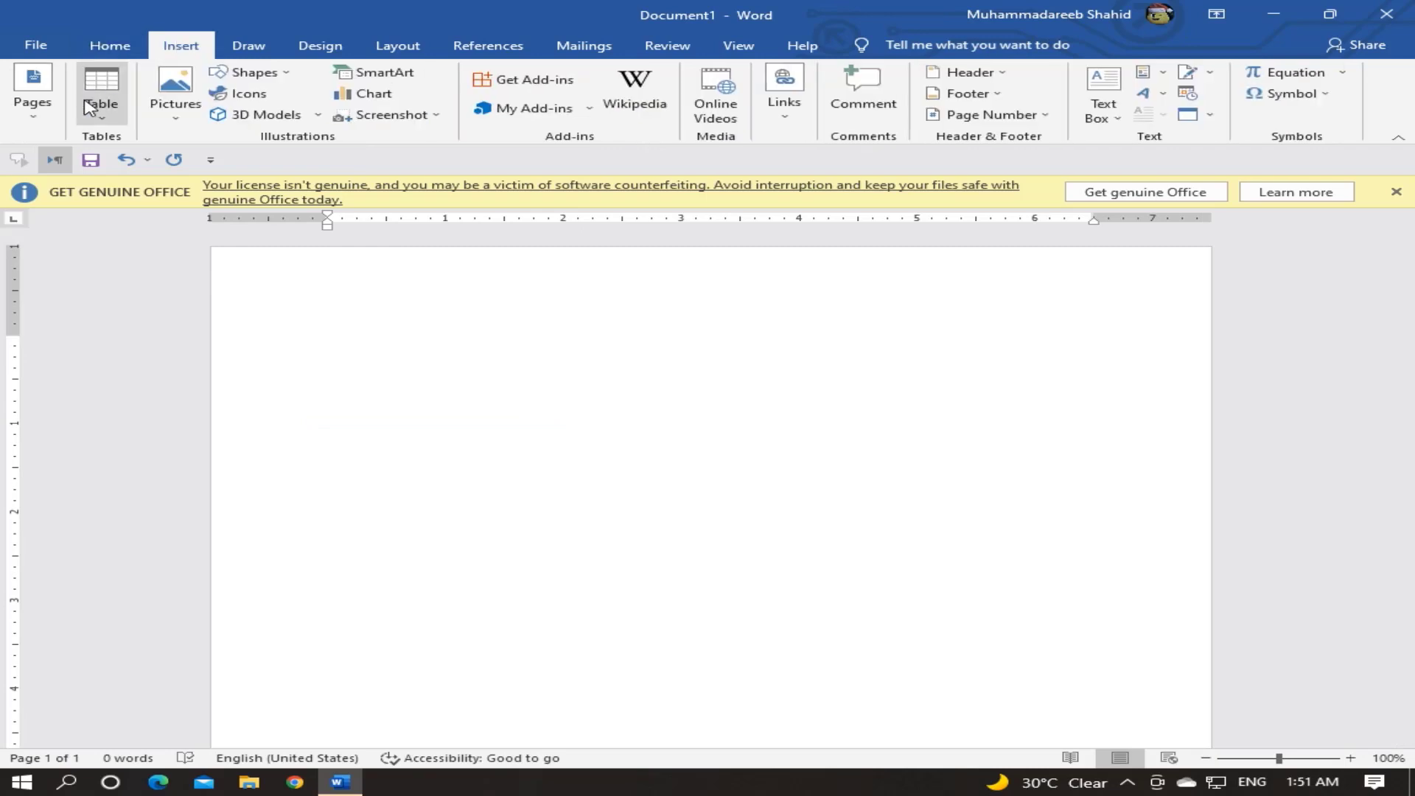
{"action": "left_click", "coordinate": [96, 107]}
{"action": "left_click", "coordinate": [169, 303]}
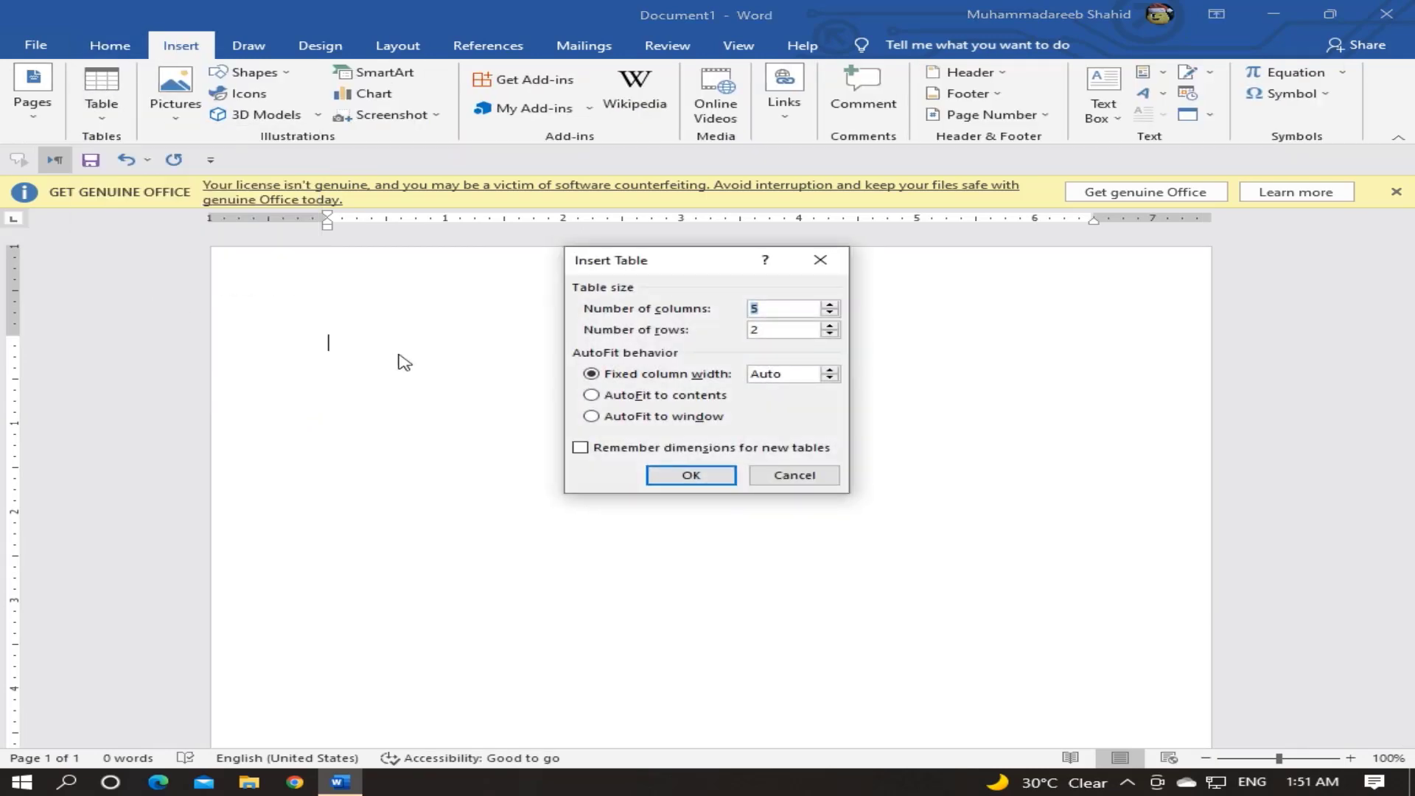
{"action": "left_click", "coordinate": [772, 465]}
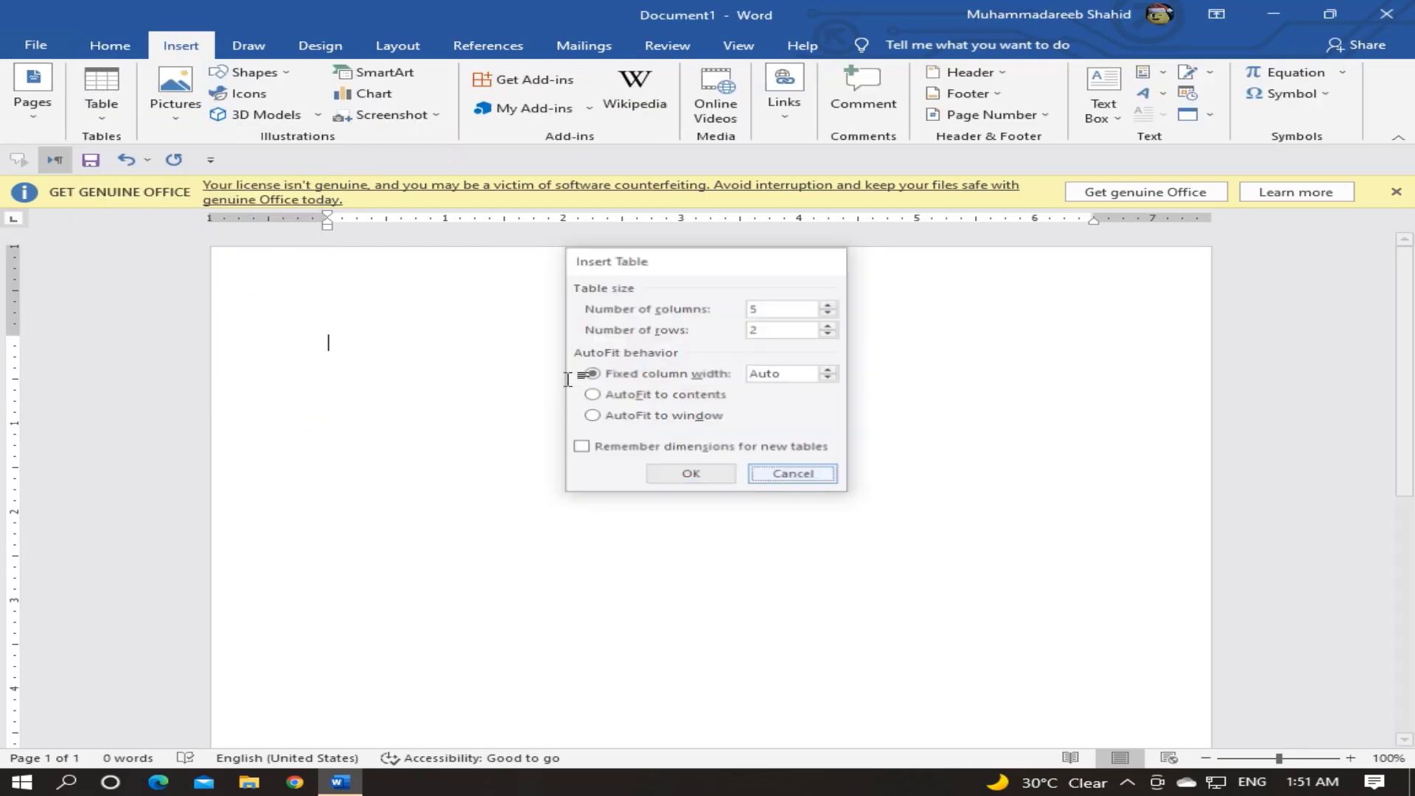
Draw a large one-cell table, type 'yghghjjh' in it, then undo the last change.
{"action": "left_click", "coordinate": [100, 114]}
{"action": "left_click", "coordinate": [140, 326]}
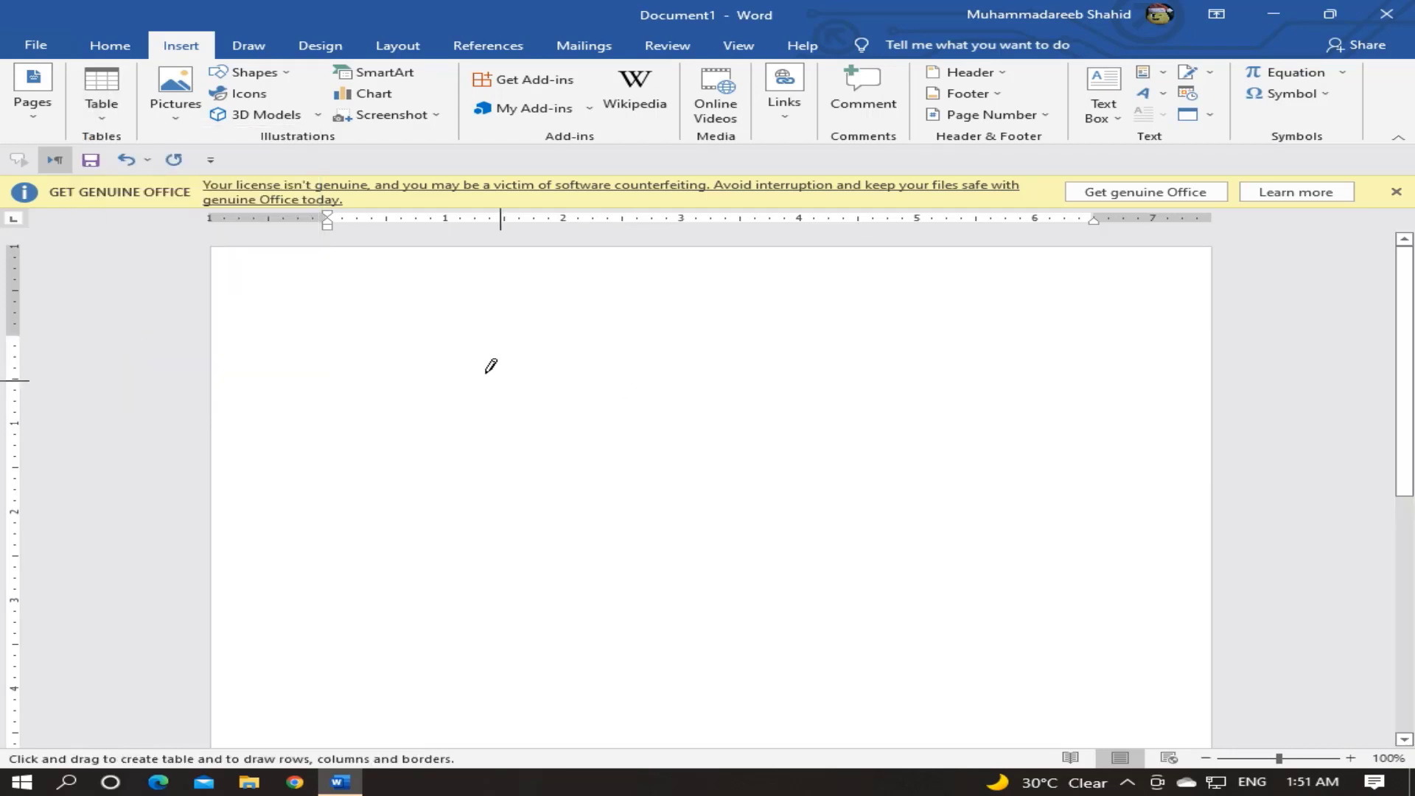
{"action": "mouse_move", "coordinate": [419, 352]}
{"action": "left_mouse_down"}
{"action": "mouse_move", "coordinate": [844, 492]}
{"action": "mouse_move", "coordinate": [834, 495]}
{"action": "left_mouse_up"}
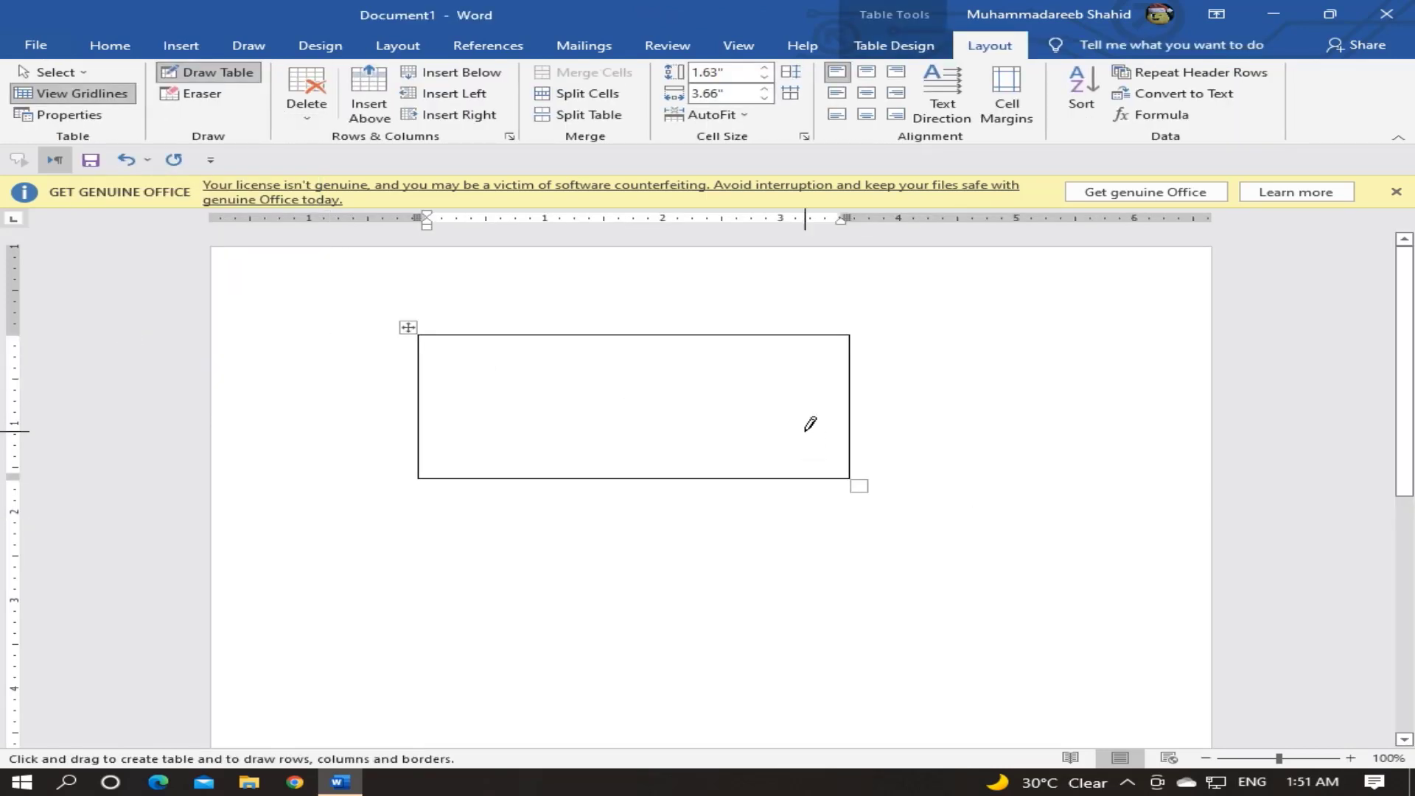
{"action": "type", "text": "yghghjjh"}
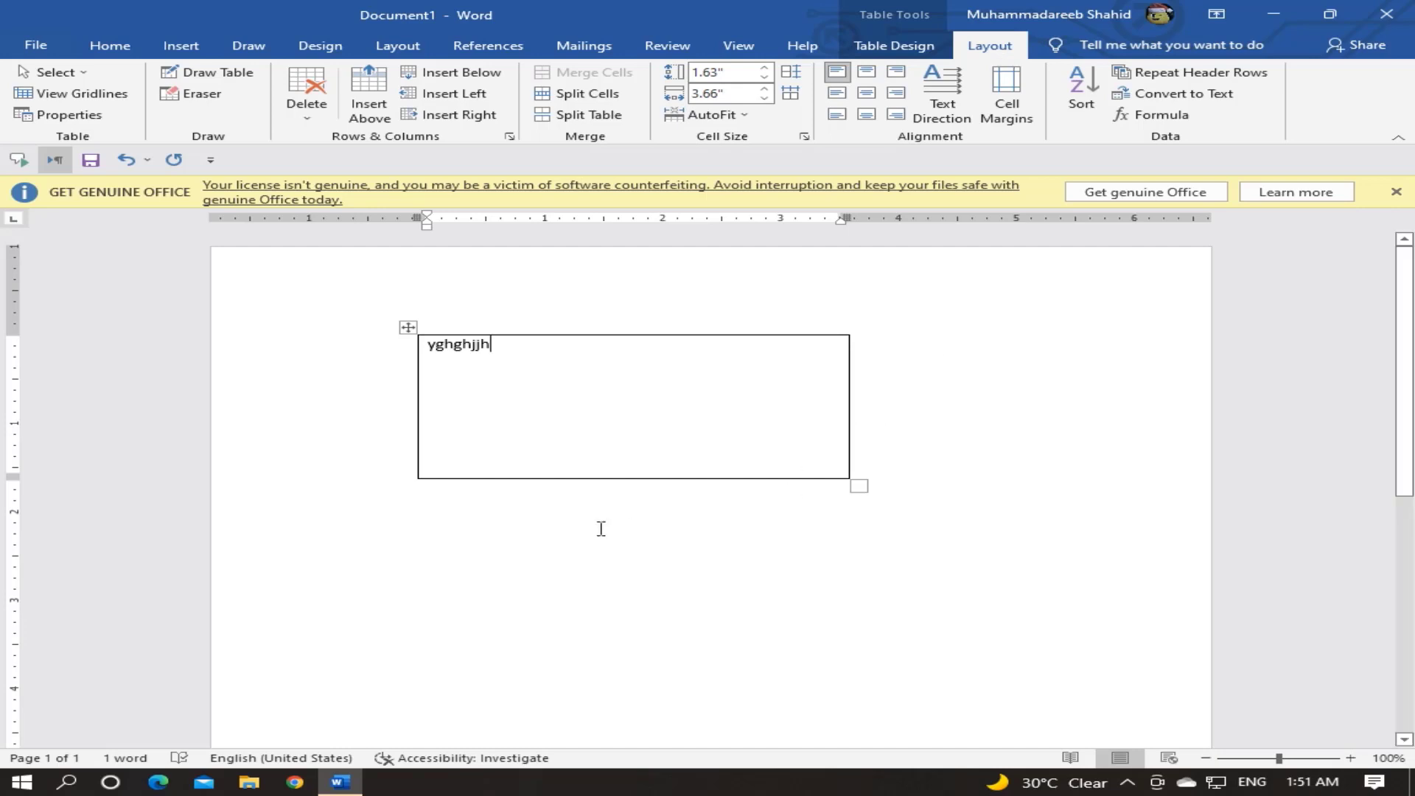
{"action": "left_click", "coordinate": [405, 519]}
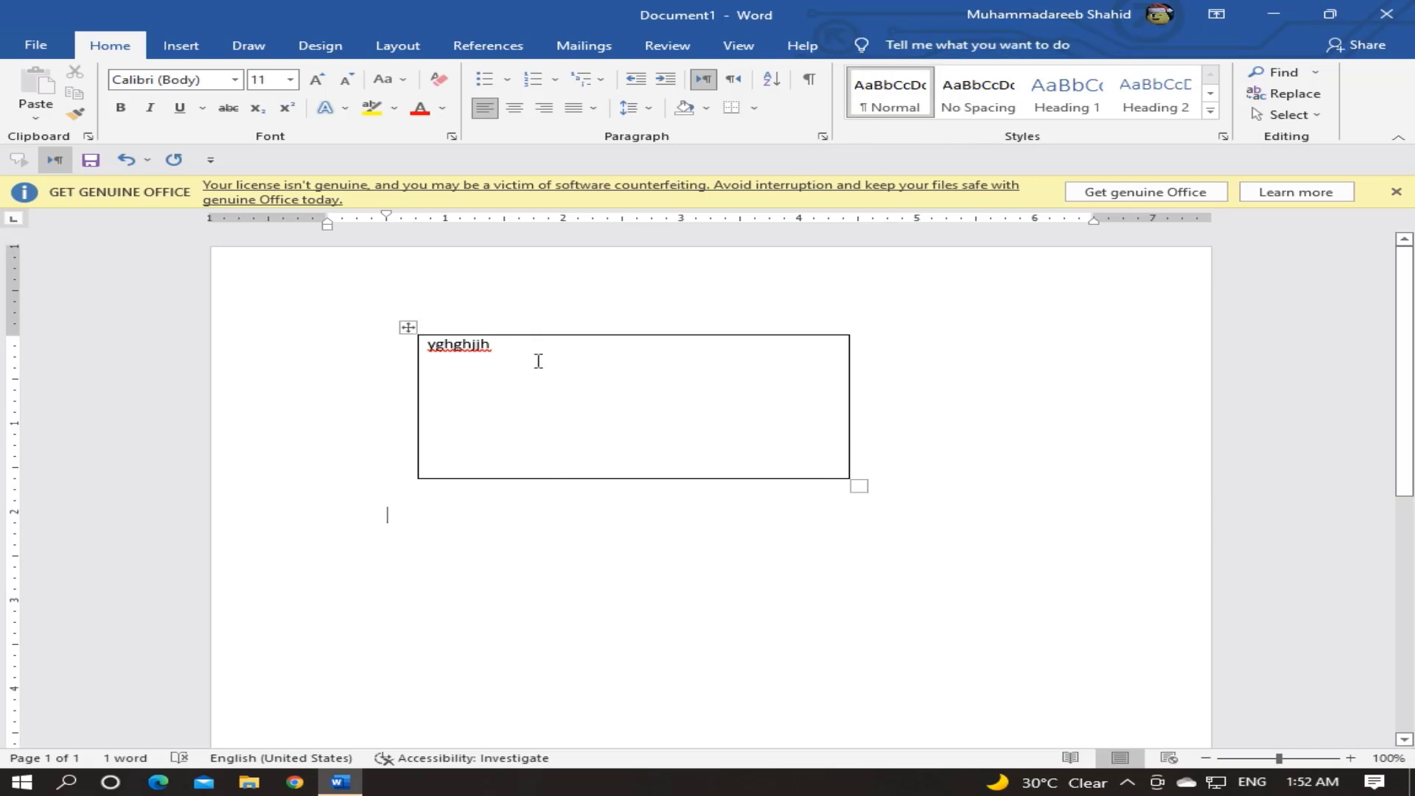
{"action": "key", "text": "ctrl+z"}
Erase the one-cell table using the Table Layout Eraser.
{"action": "left_click", "coordinate": [523, 418]}
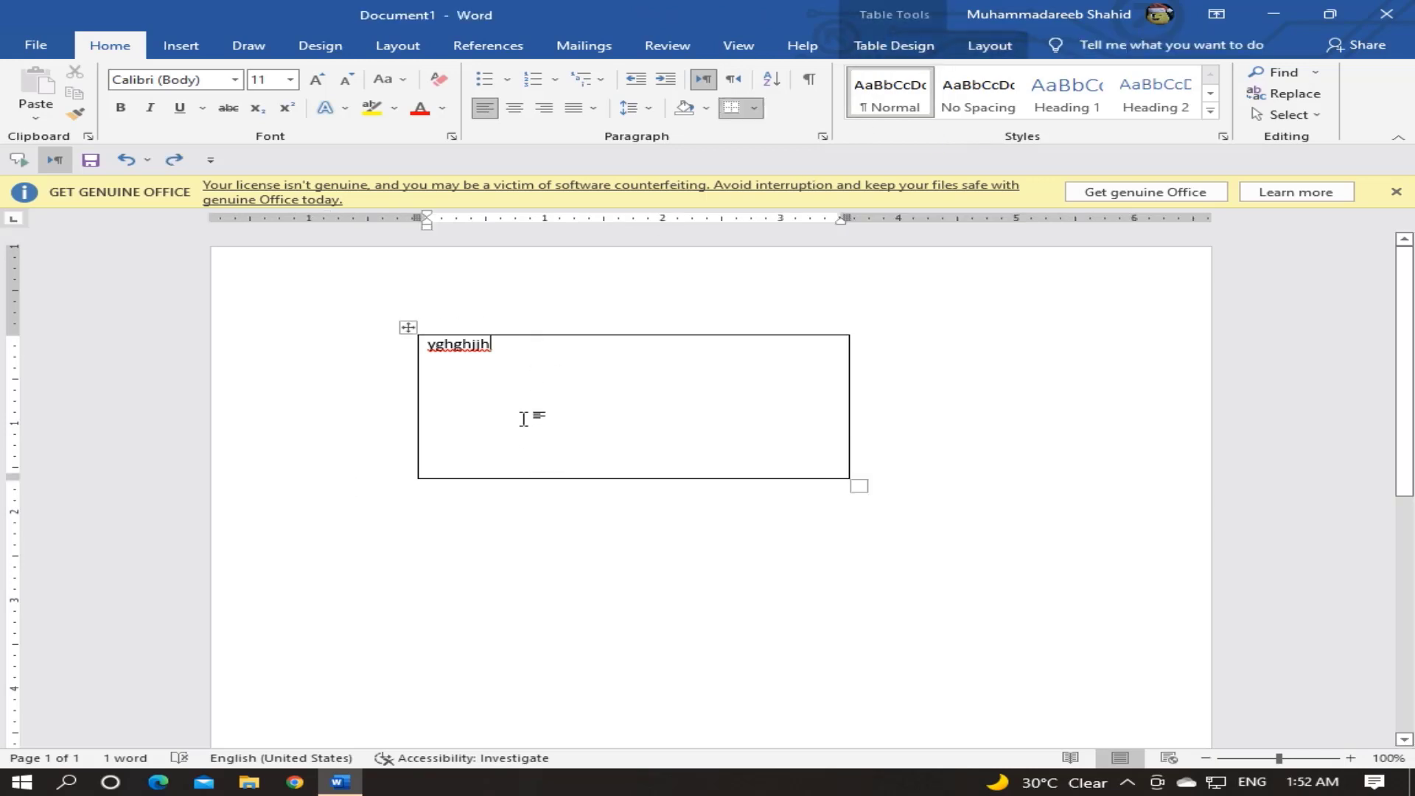
{"action": "left_click", "coordinate": [990, 45]}
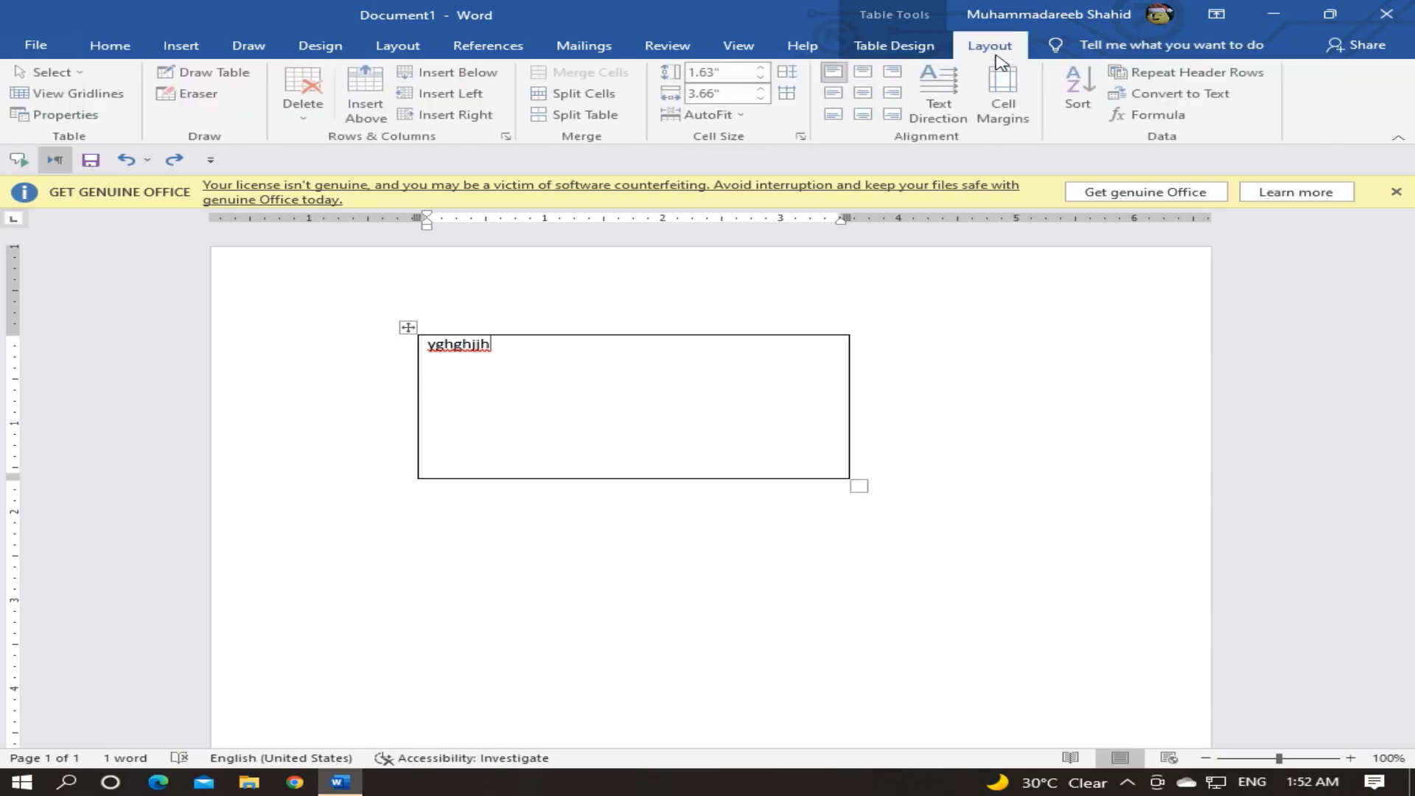
{"action": "left_click", "coordinate": [193, 99]}
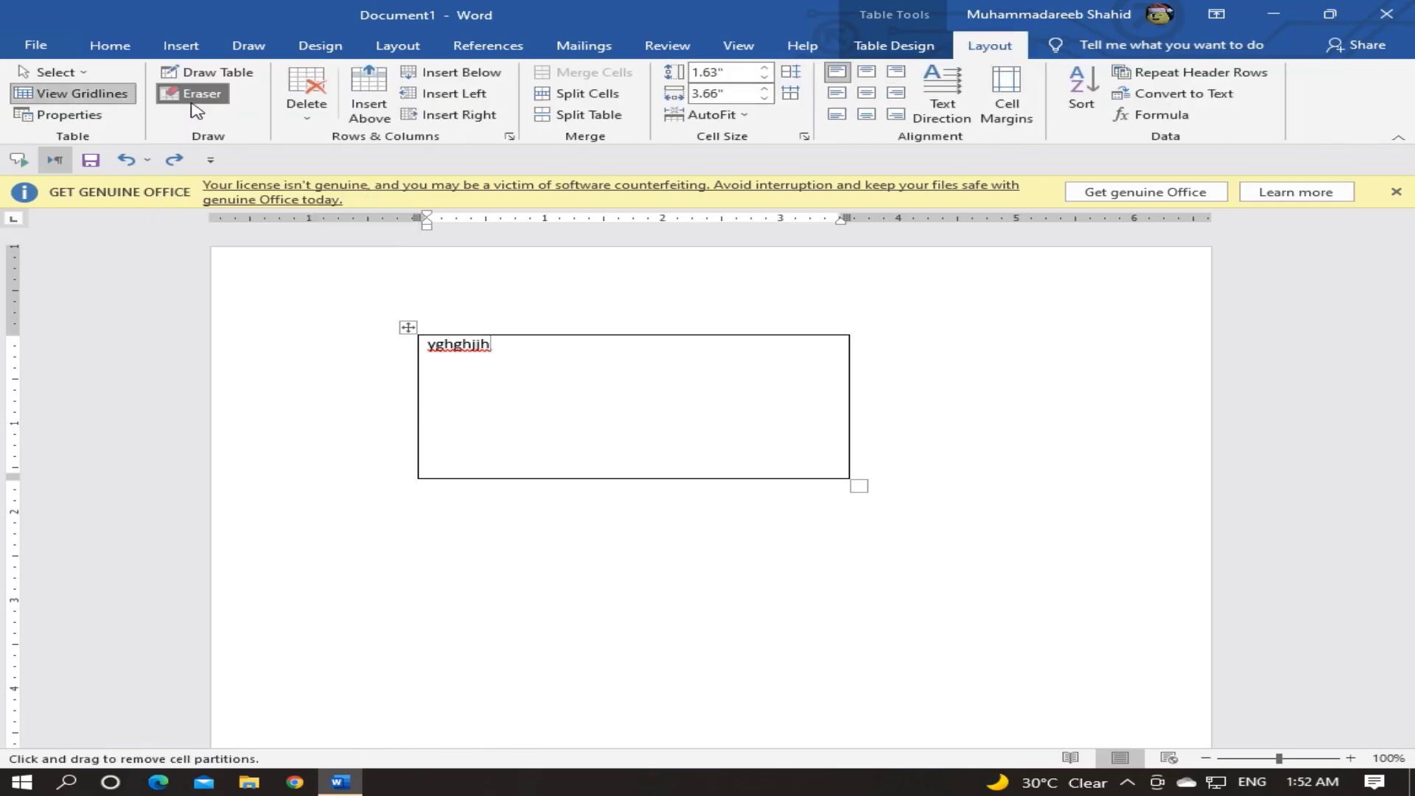
{"action": "left_click_drag", "start_coordinate": [364, 299], "coordinate": [941, 533]}
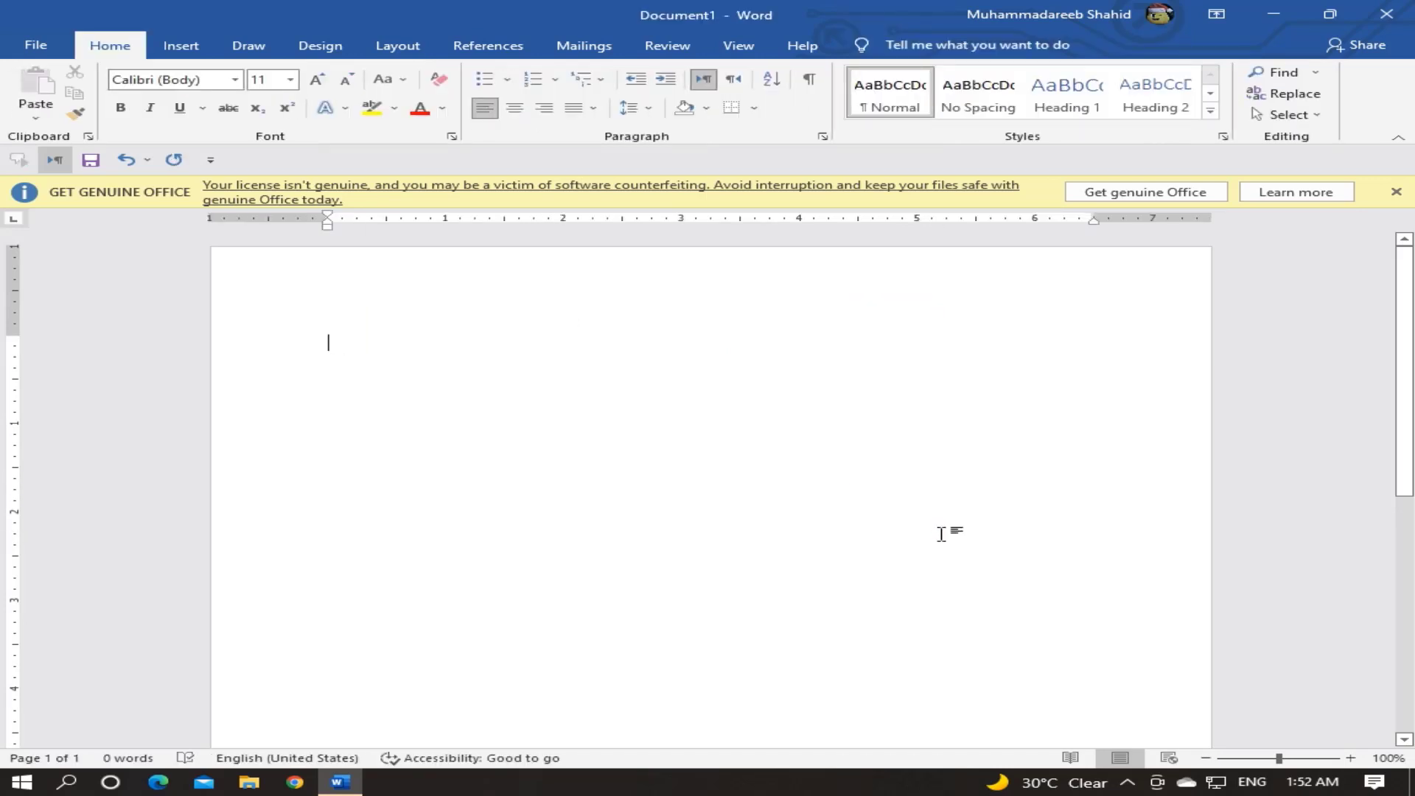
Insert an embedded Excel Spreadsheet from the Insert tab's Table menu.
{"action": "left_click", "coordinate": [193, 47]}
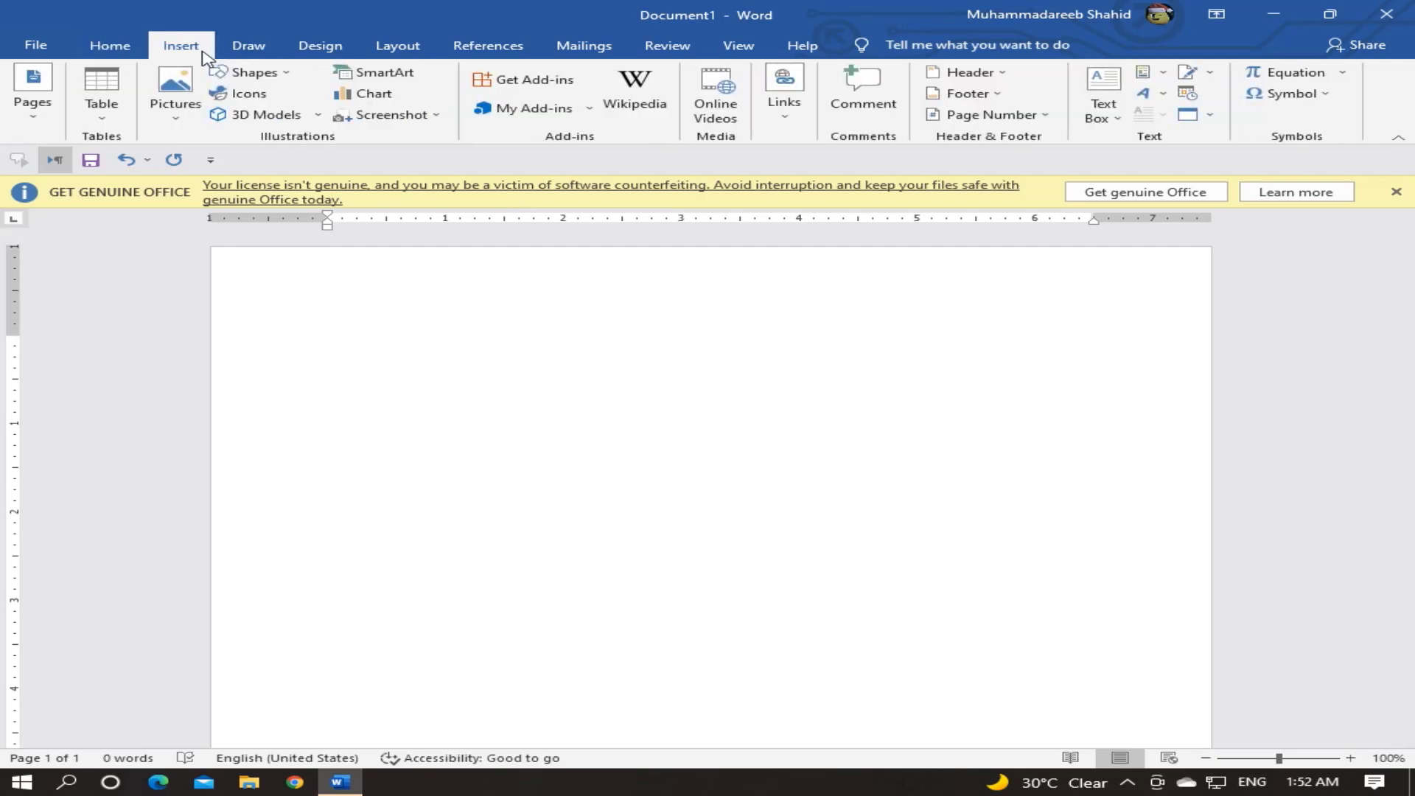
{"action": "left_click", "coordinate": [101, 107]}
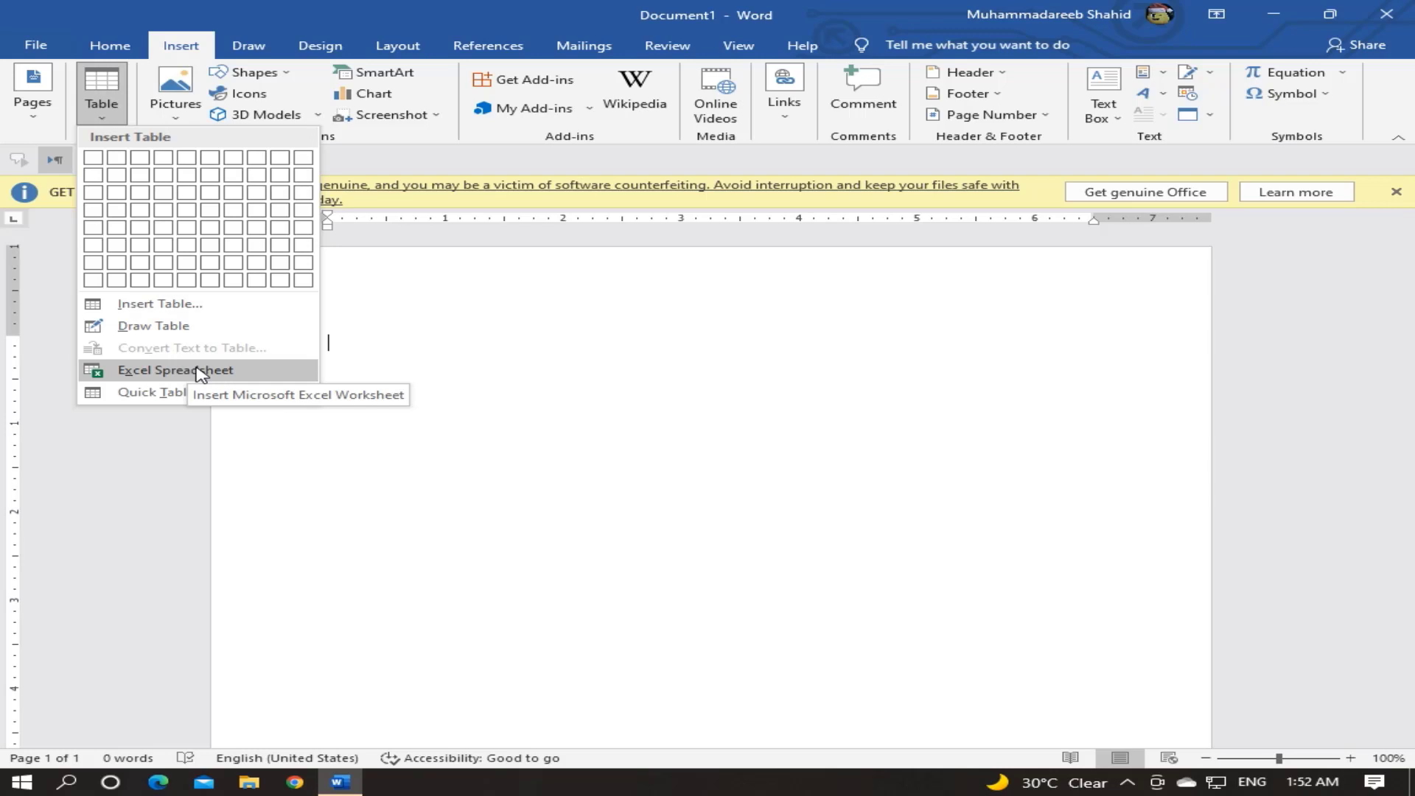
{"action": "left_click", "coordinate": [199, 372]}
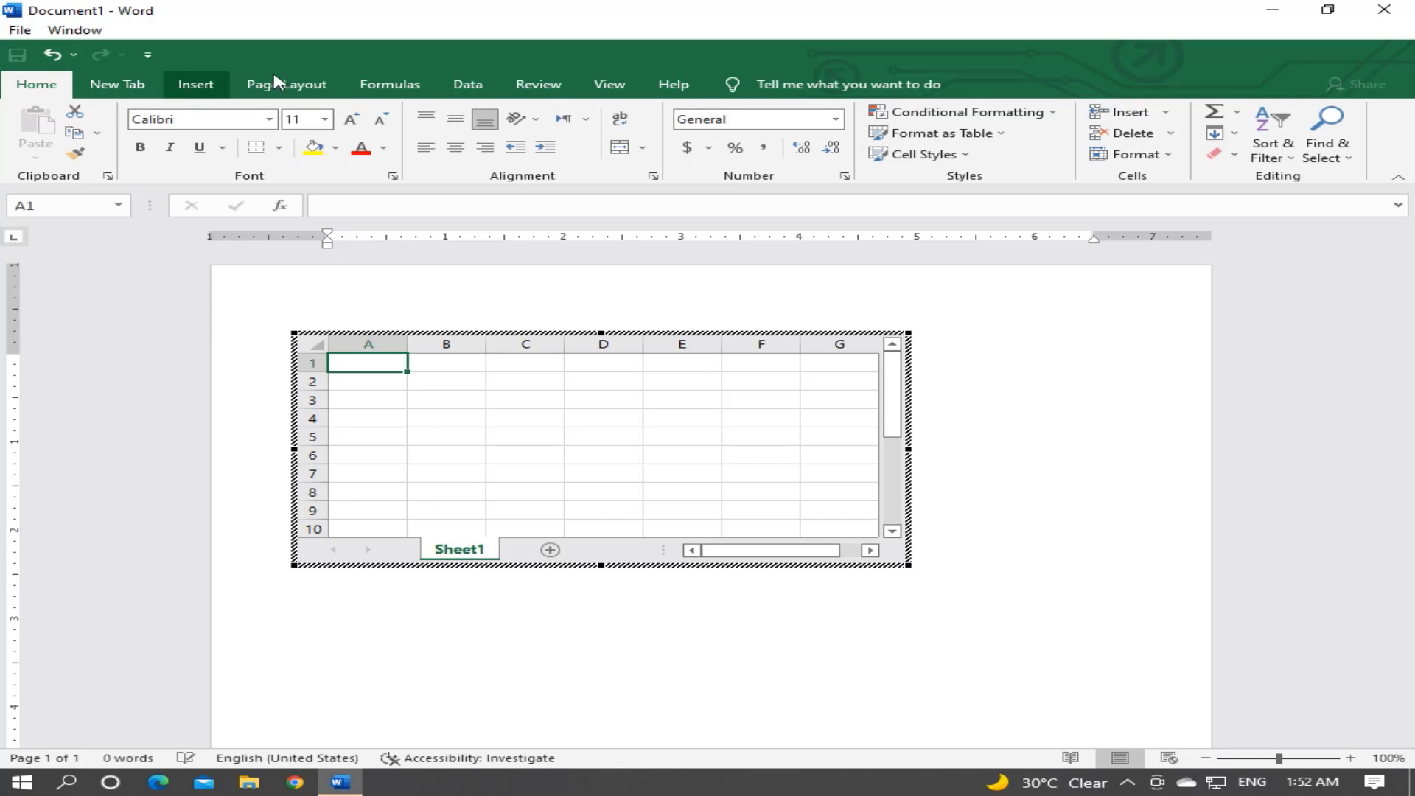
Show the Formulas tab, then enter 'hjhhj' in A1 and 'hgh' in D6.
{"action": "left_click", "coordinate": [405, 82]}
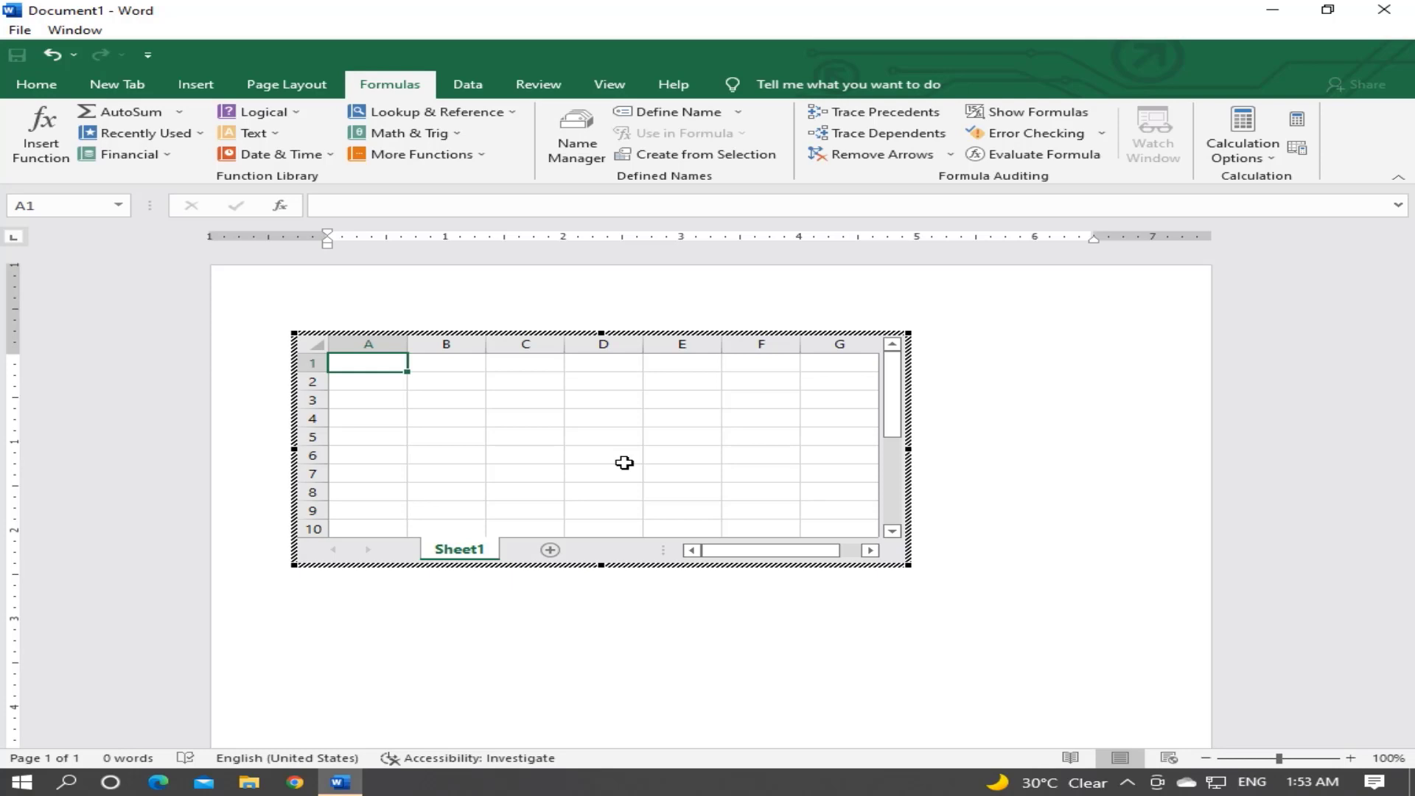
{"action": "type", "text": "hjhhj"}
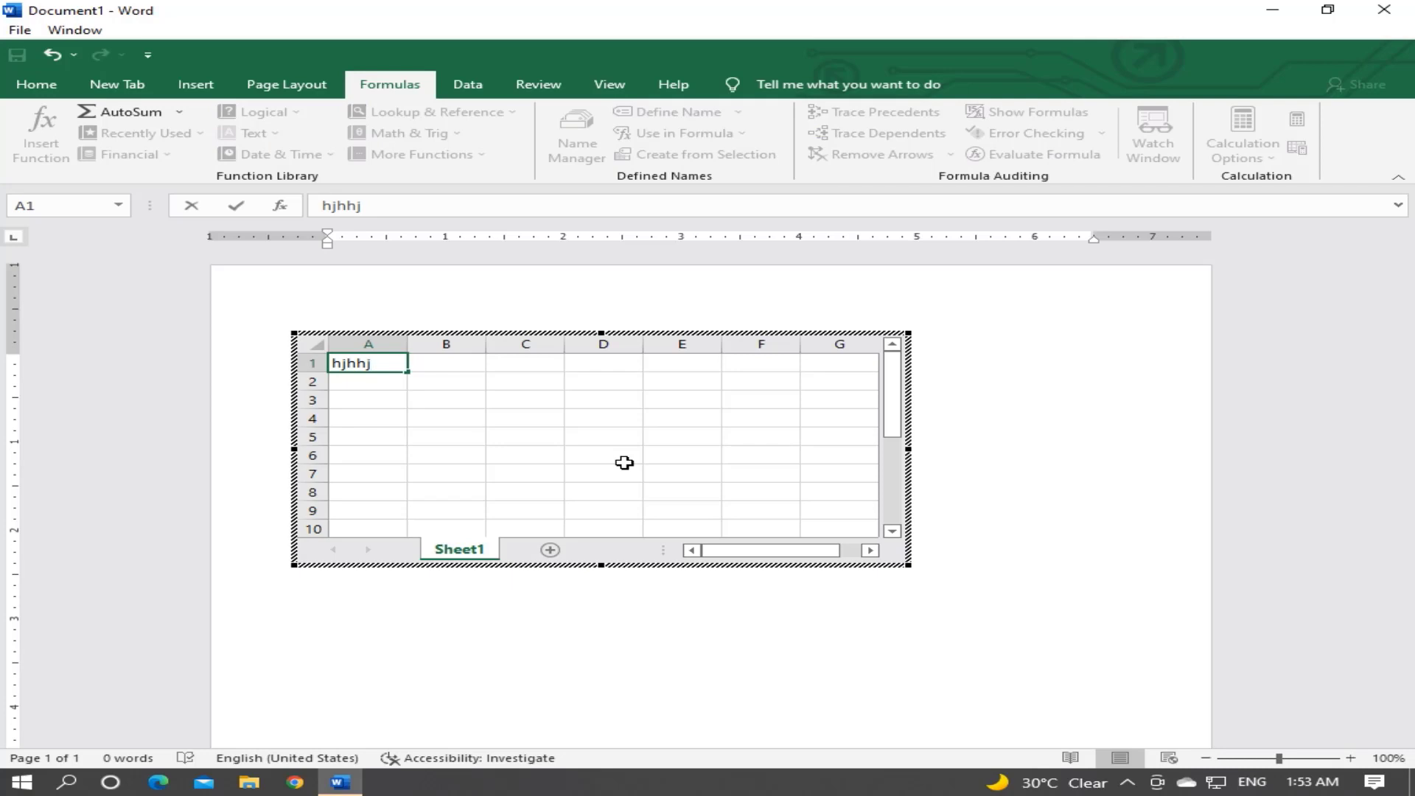
{"action": "left_click", "coordinate": [625, 462]}
{"action": "type", "text": "hgh"}
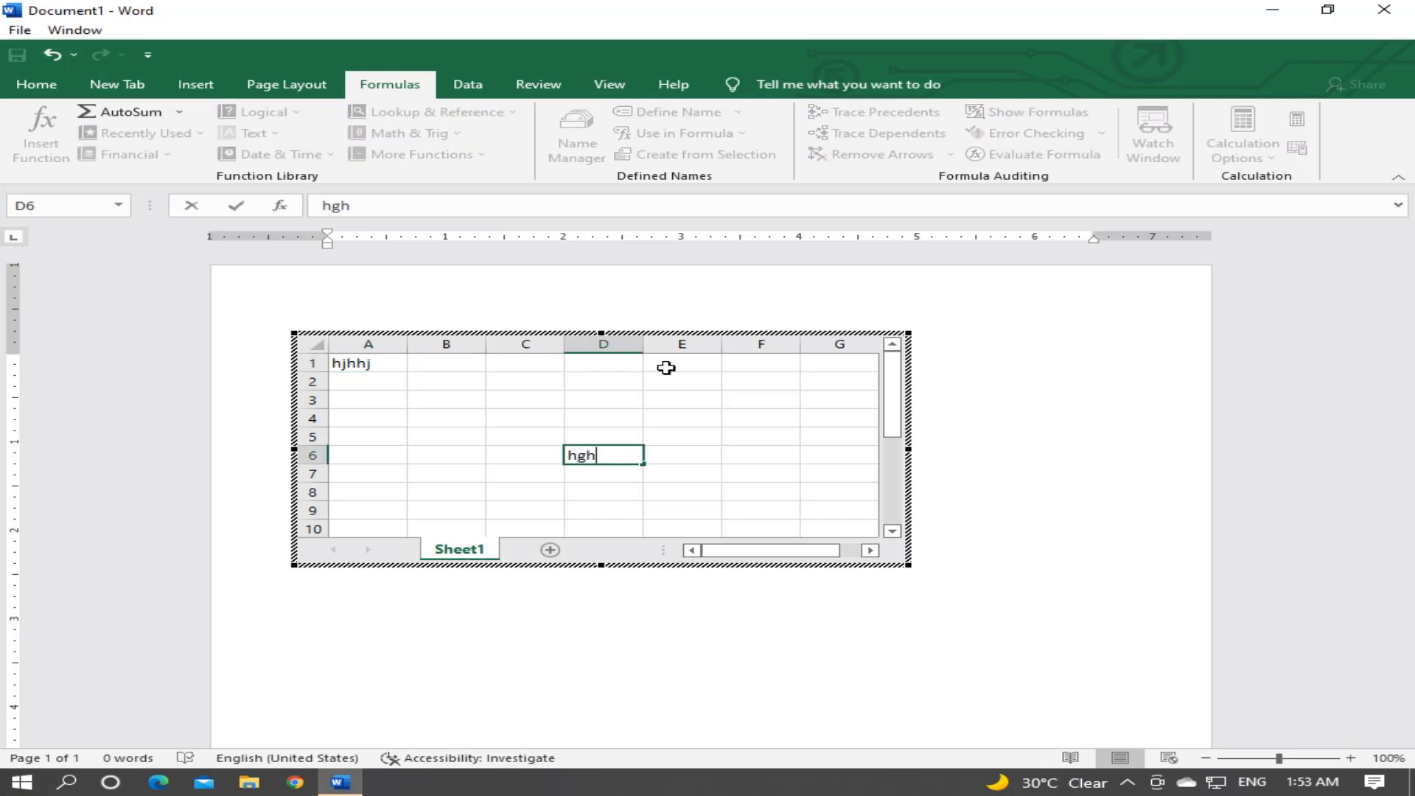
Enter 'hnjh' in E2 and 'nbvh' in F8, then cancel the close-document prompt.
{"action": "left_click", "coordinate": [715, 381]}
{"action": "type", "text": "hnjh"}
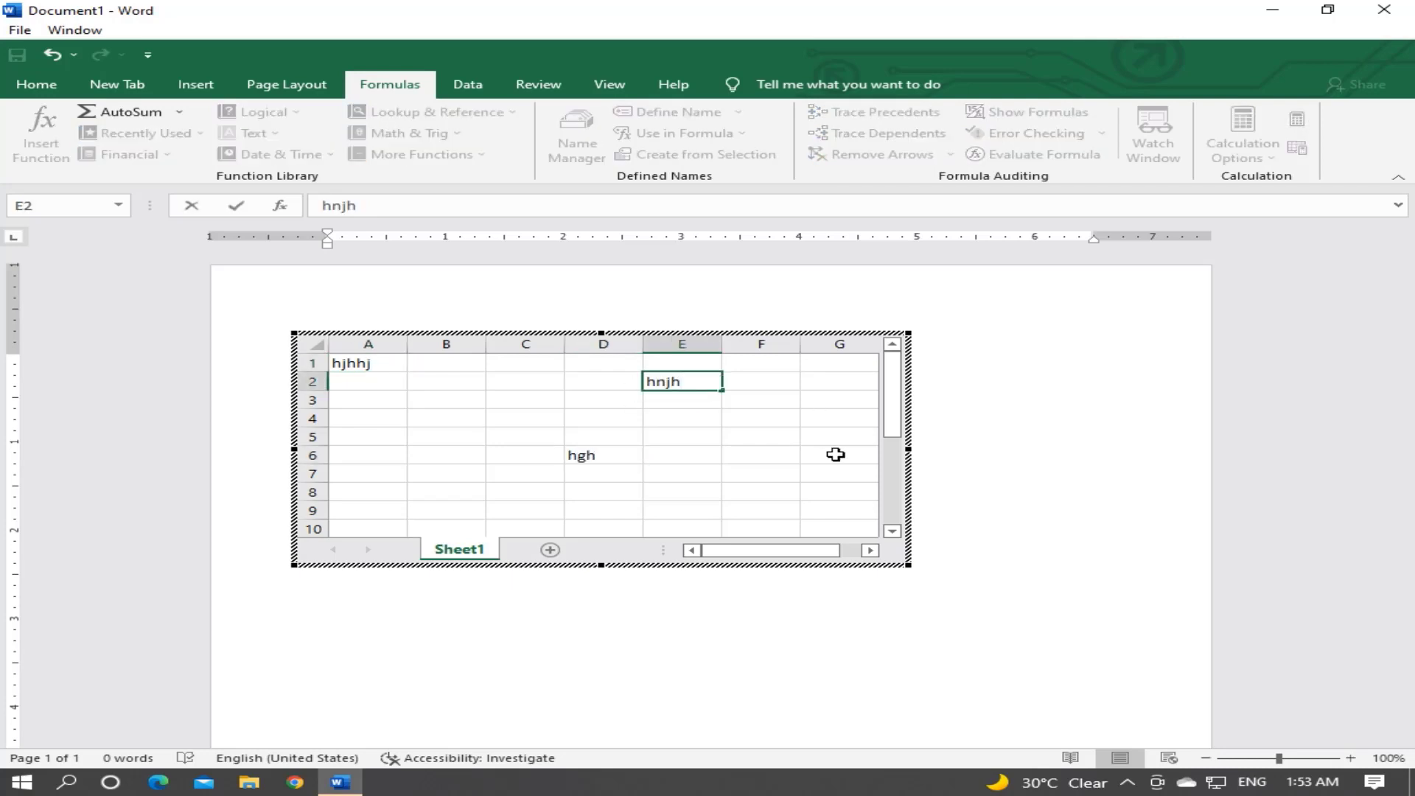
{"action": "left_click", "coordinate": [766, 486]}
{"action": "type", "text": "nbvh"}
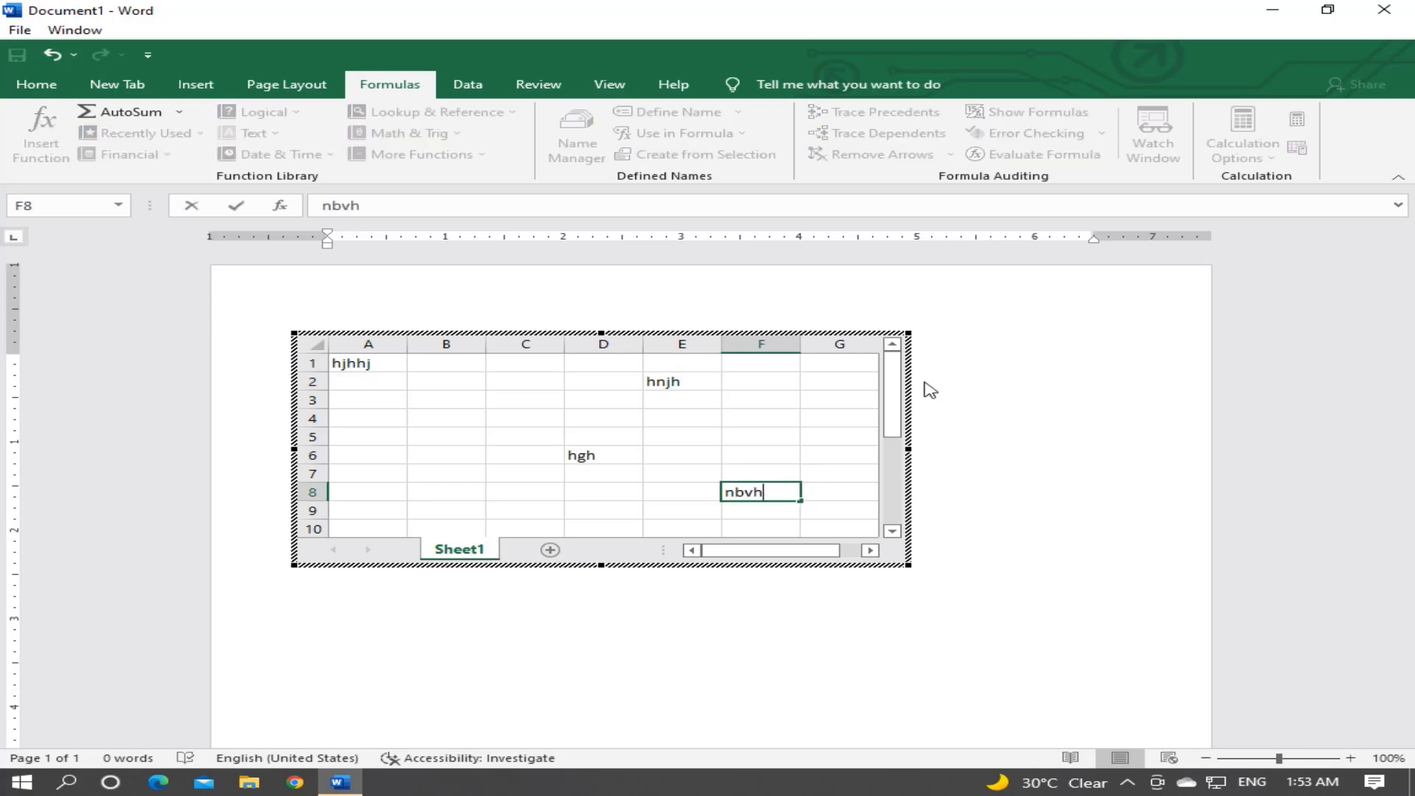
{"action": "left_click", "coordinate": [1400, 11]}
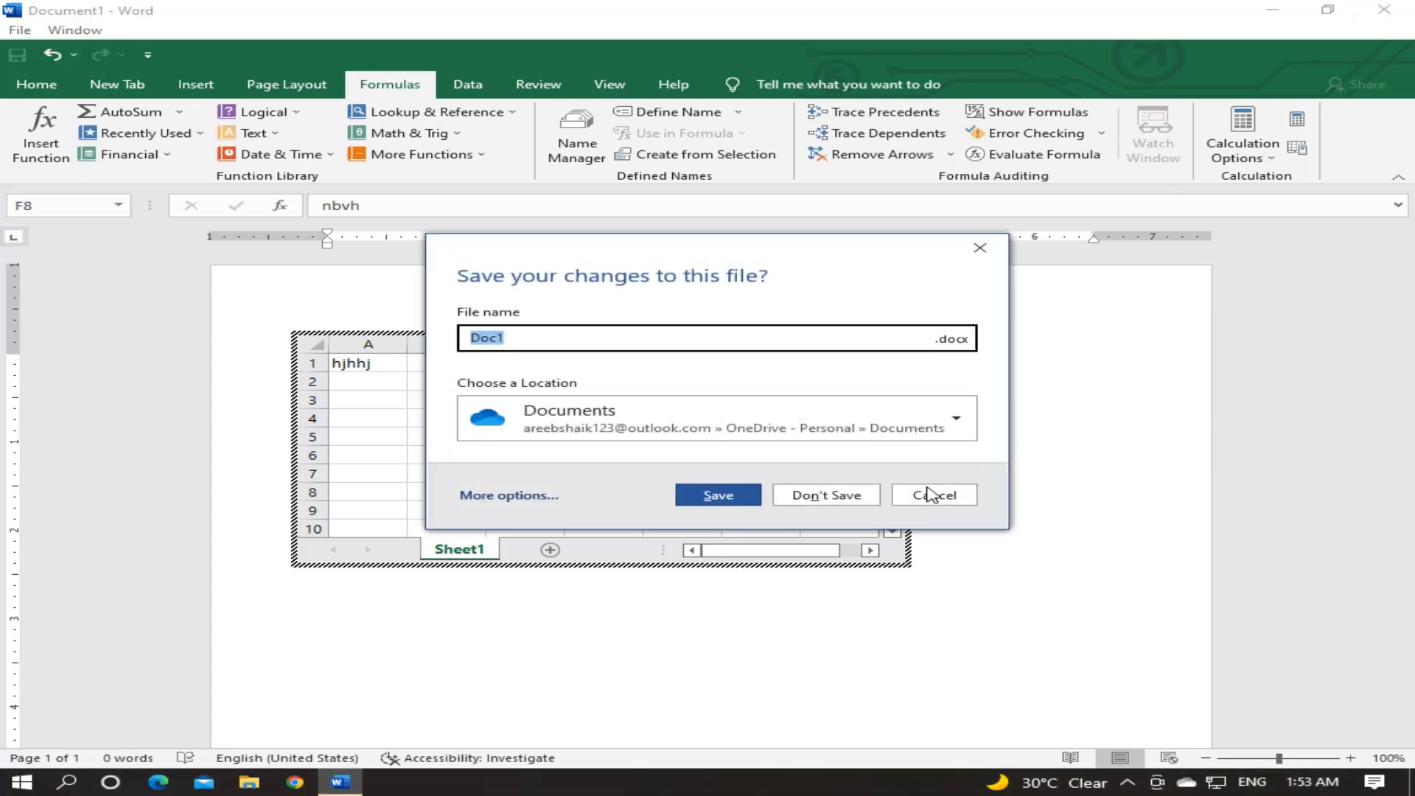
{"action": "left_click", "coordinate": [925, 500]}
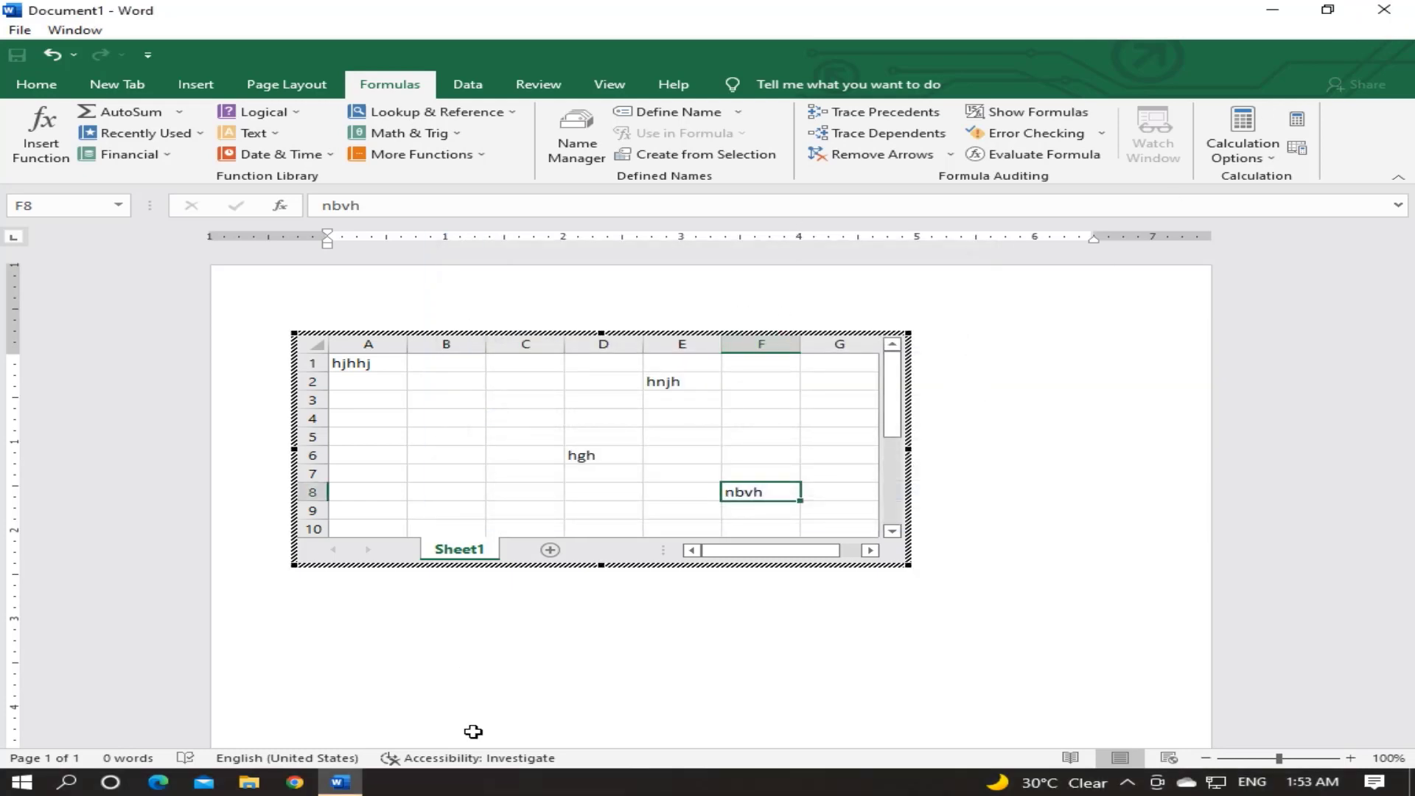
Stop editing the worksheet, select the embedded Excel object and delete it.
{"action": "left_click", "coordinate": [339, 785]}
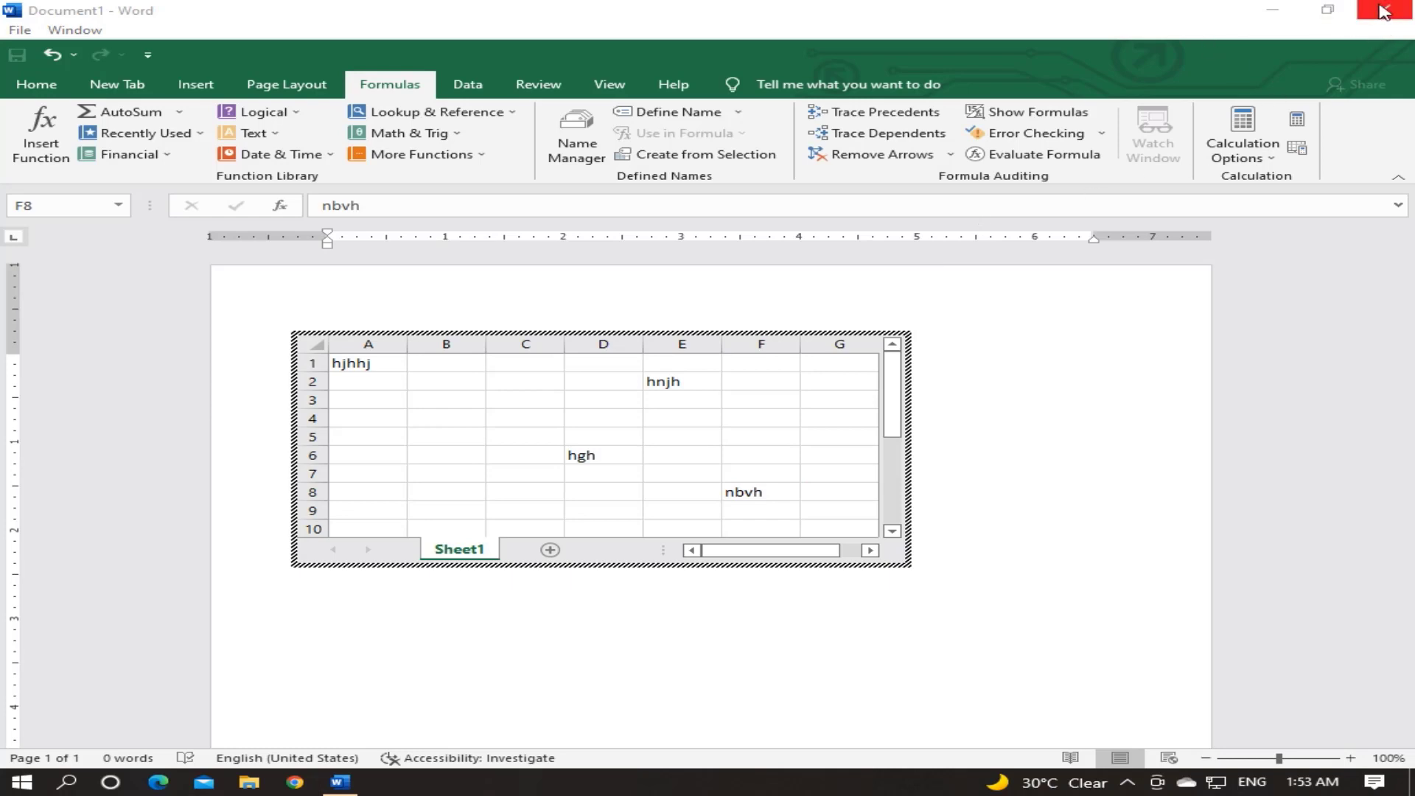
{"action": "left_click", "coordinate": [75, 29]}
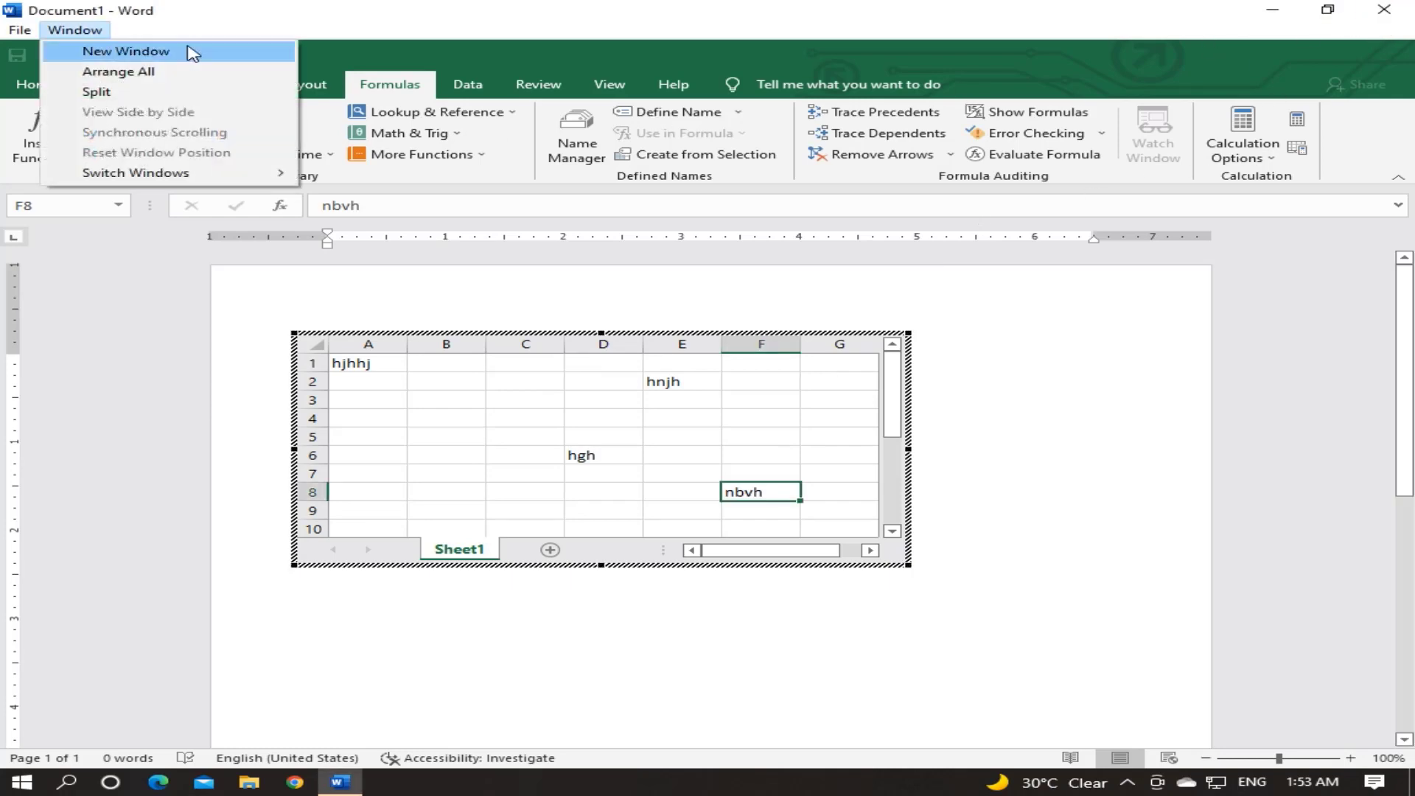
{"action": "left_click", "coordinate": [1155, 549]}
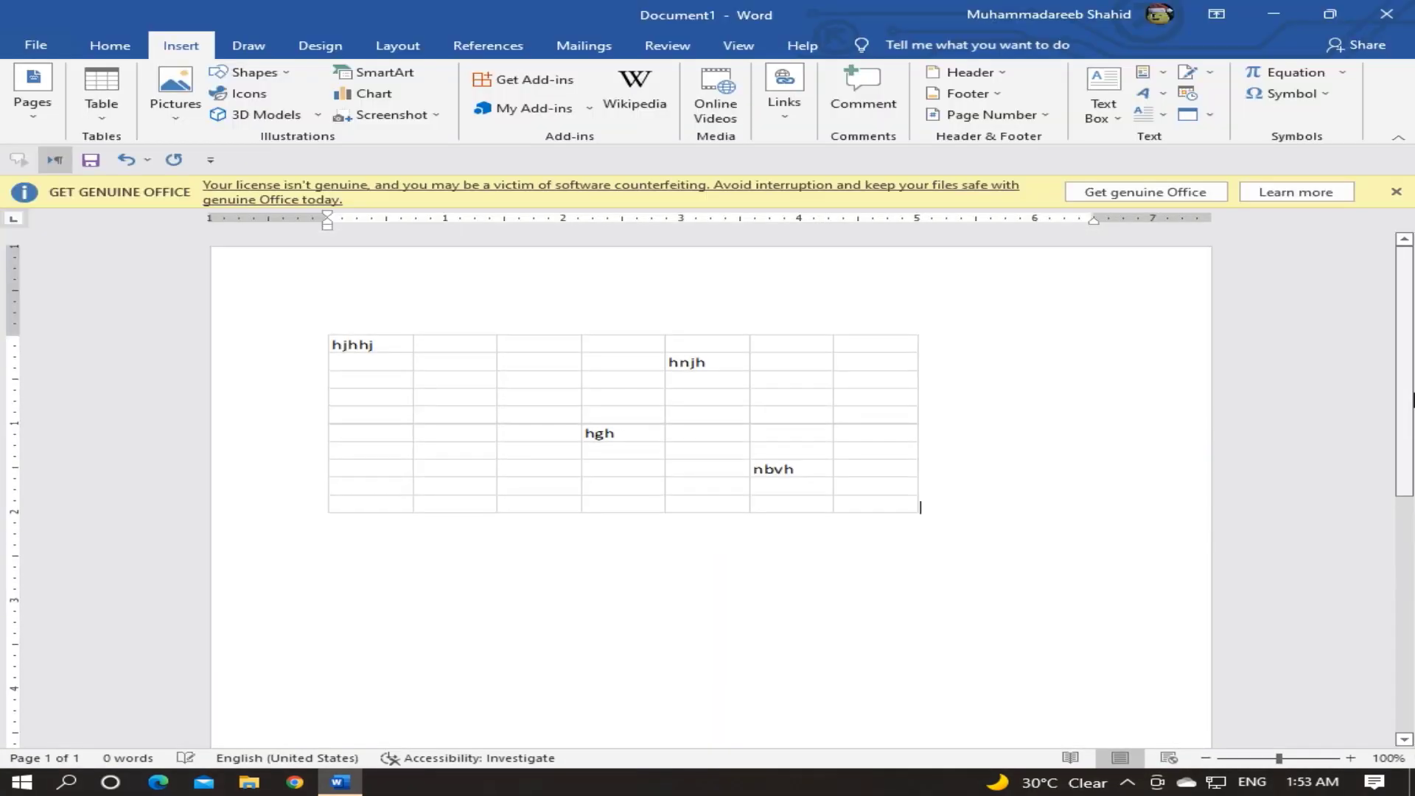
{"action": "left_click", "coordinate": [597, 386]}
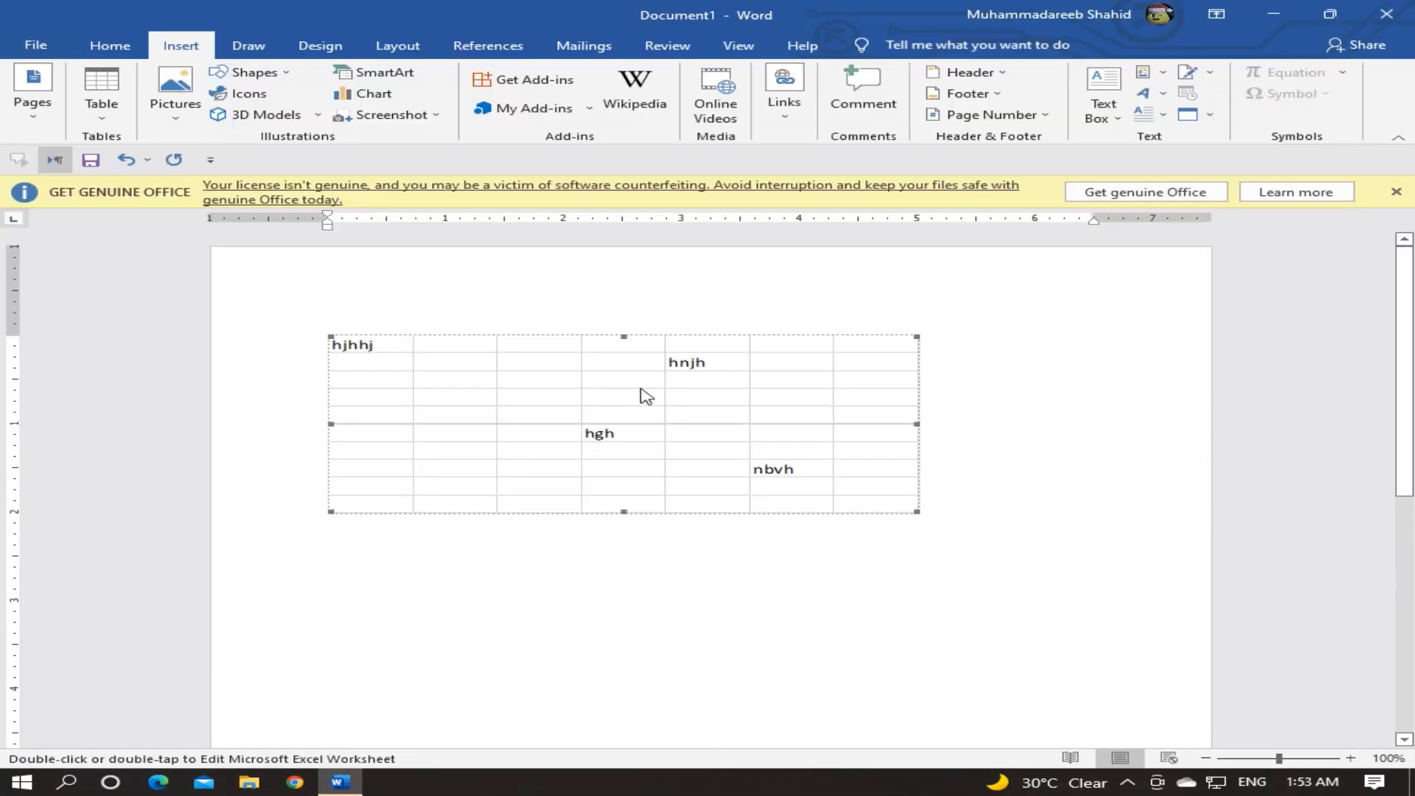
{"action": "left_click", "coordinate": [1009, 366]}
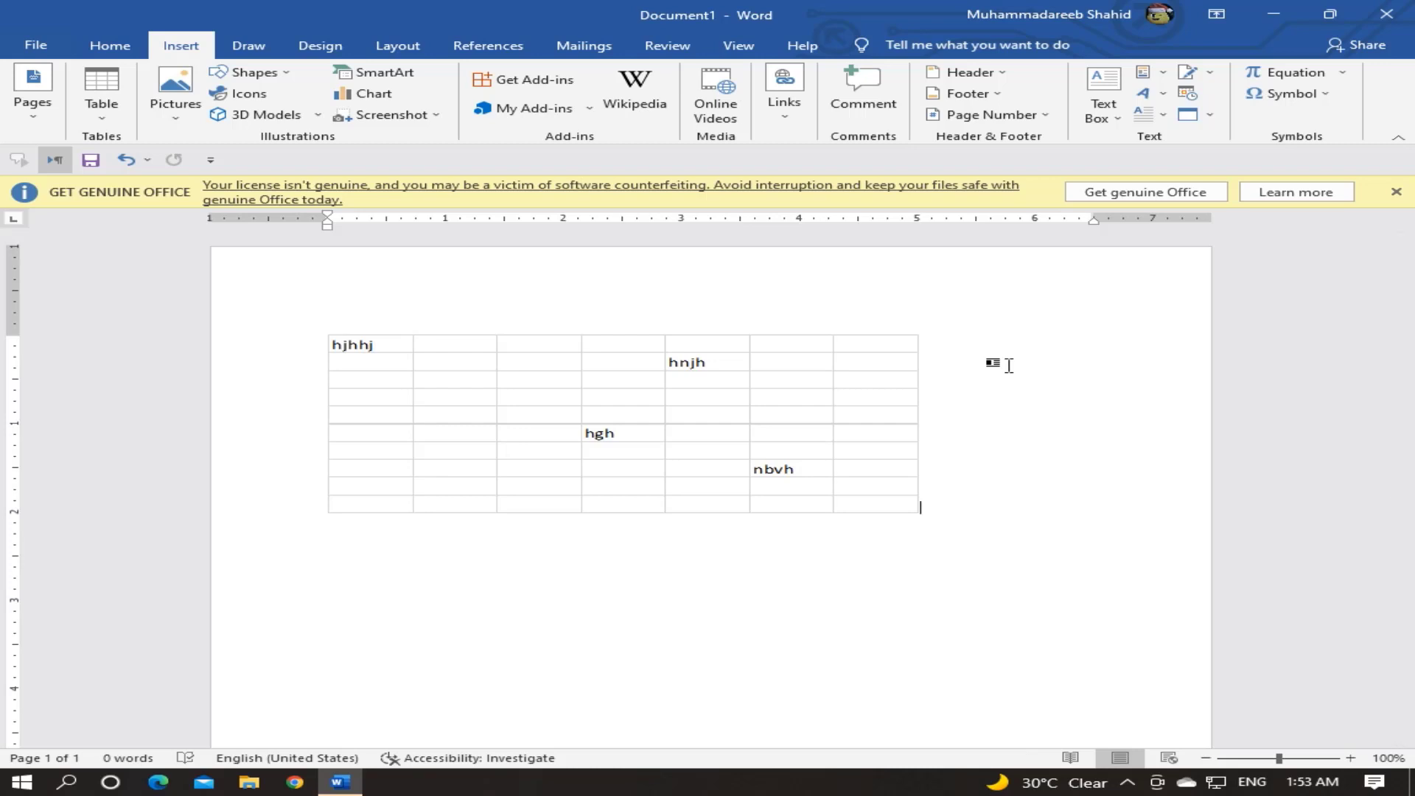
{"action": "left_click", "coordinate": [885, 372]}
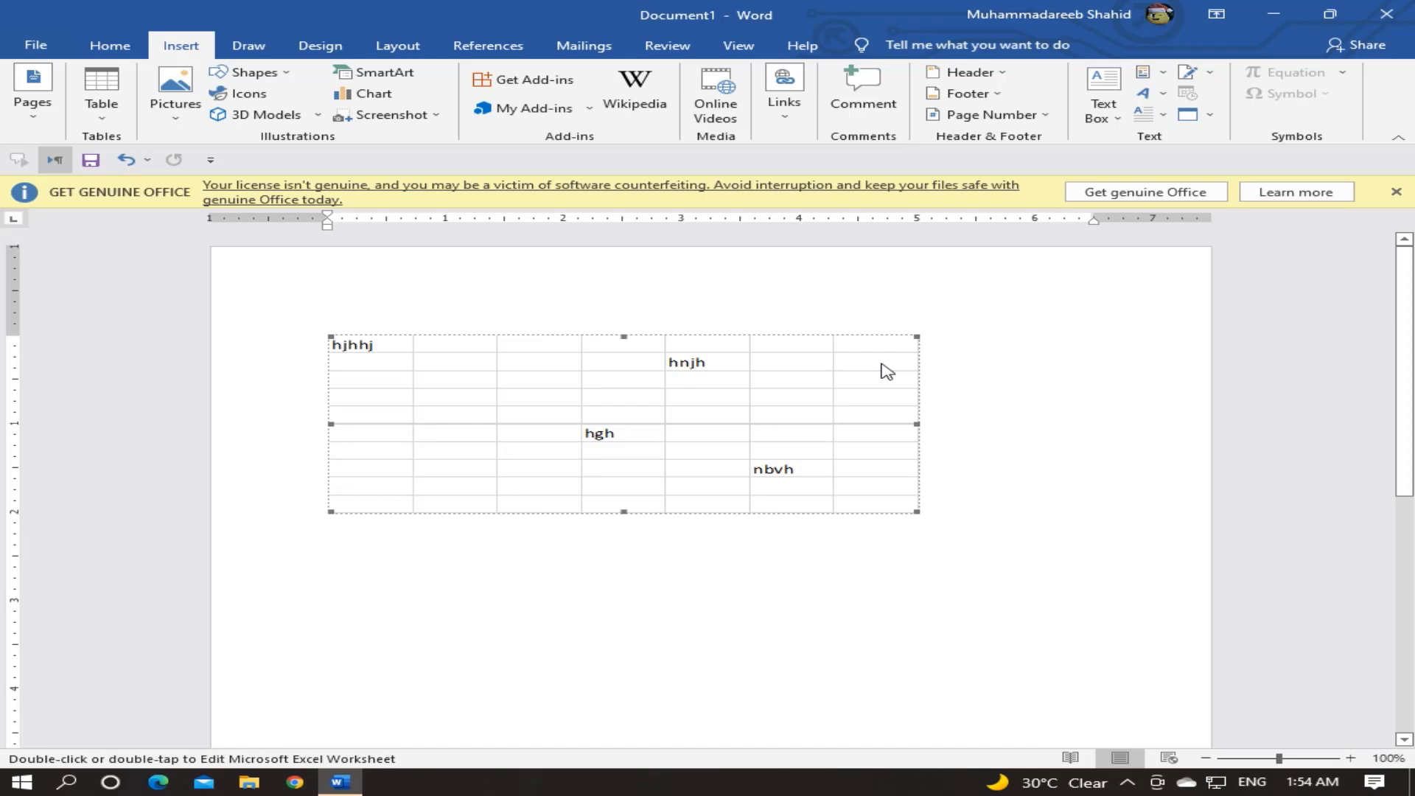
{"action": "key", "text": "Delete"}
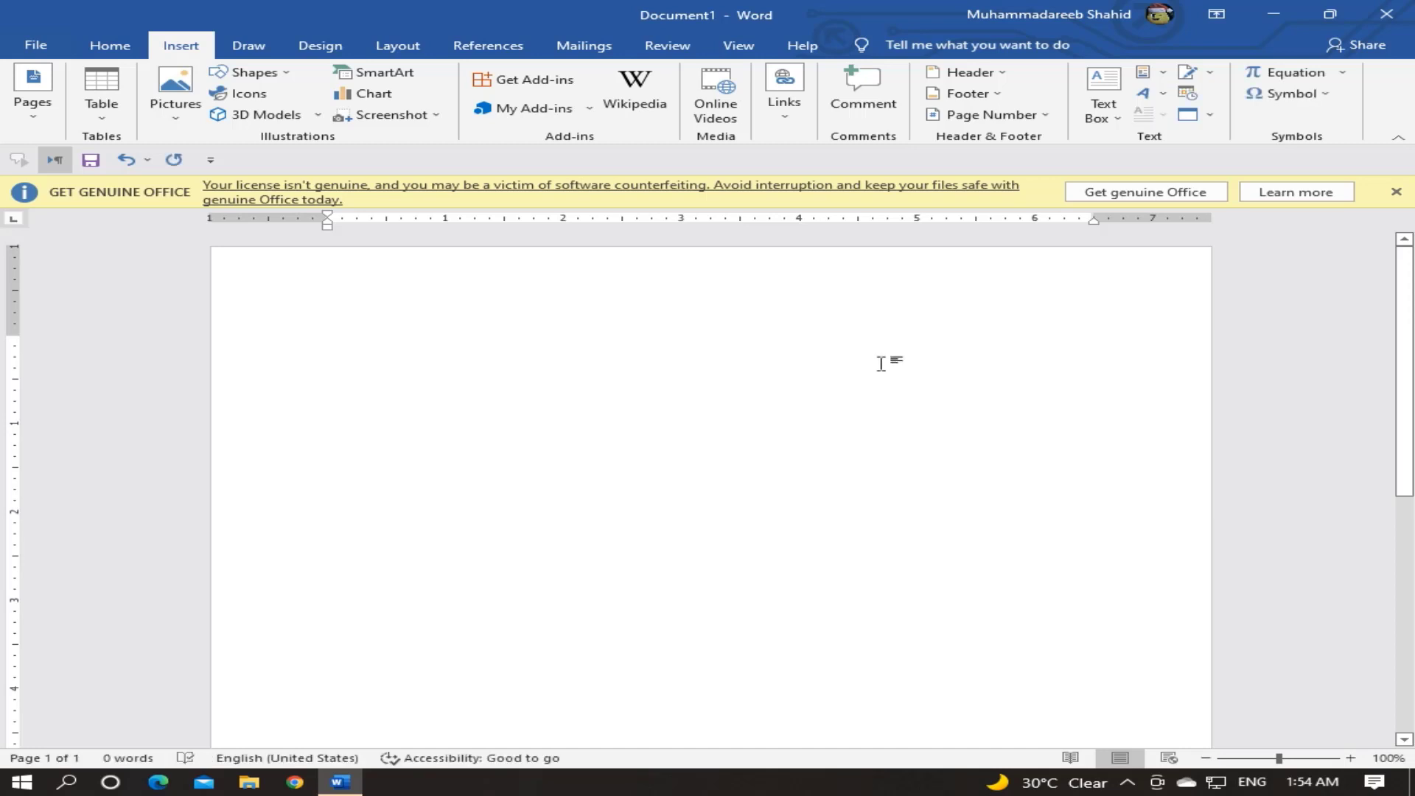
Insert the Calendar 2 quick table for MAY and drag its corner to enlarge it.
{"action": "left_click", "coordinate": [102, 111]}
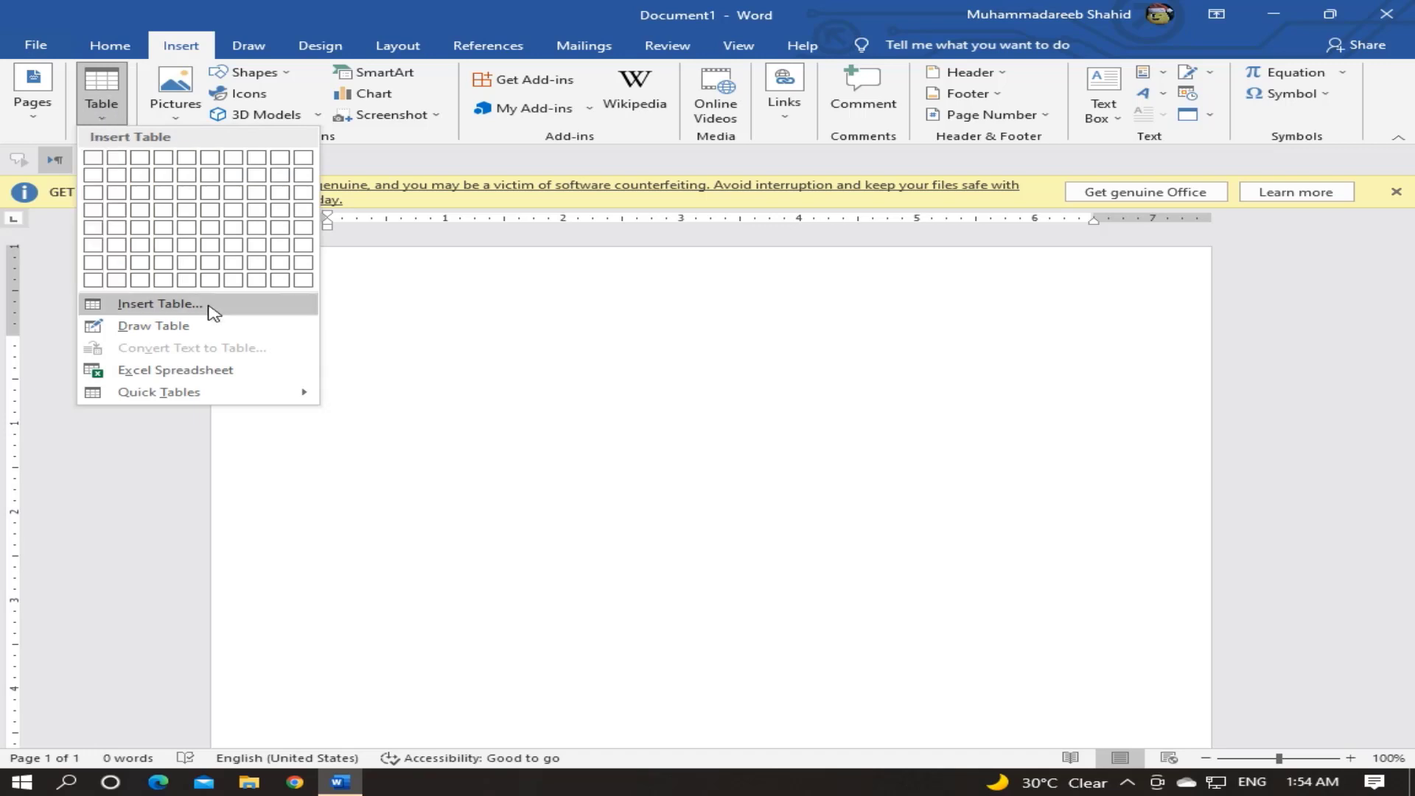
{"action": "mouse_move", "coordinate": [159, 391]}
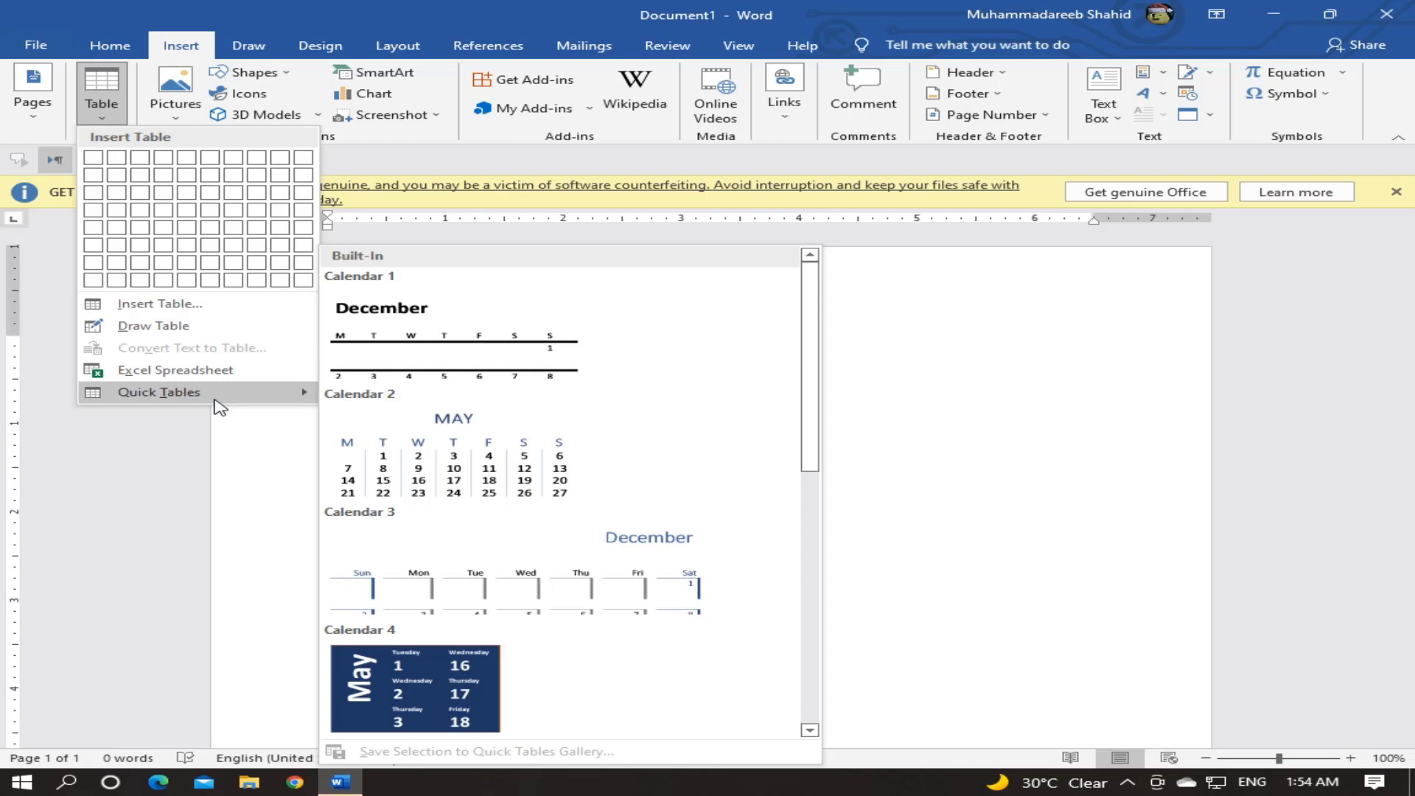
{"action": "left_click", "coordinate": [502, 445]}
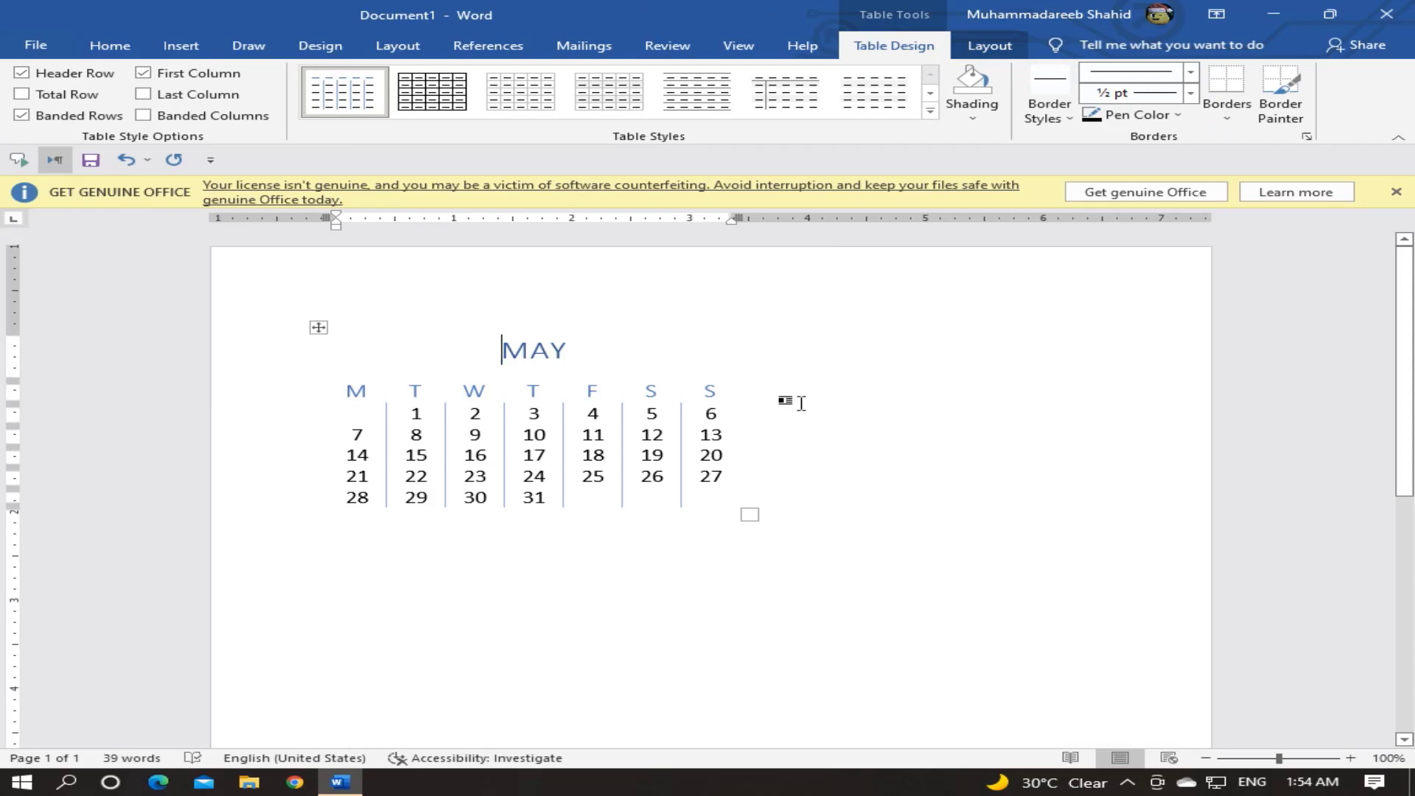
{"action": "left_click", "coordinate": [665, 434]}
{"action": "left_click", "coordinate": [548, 435]}
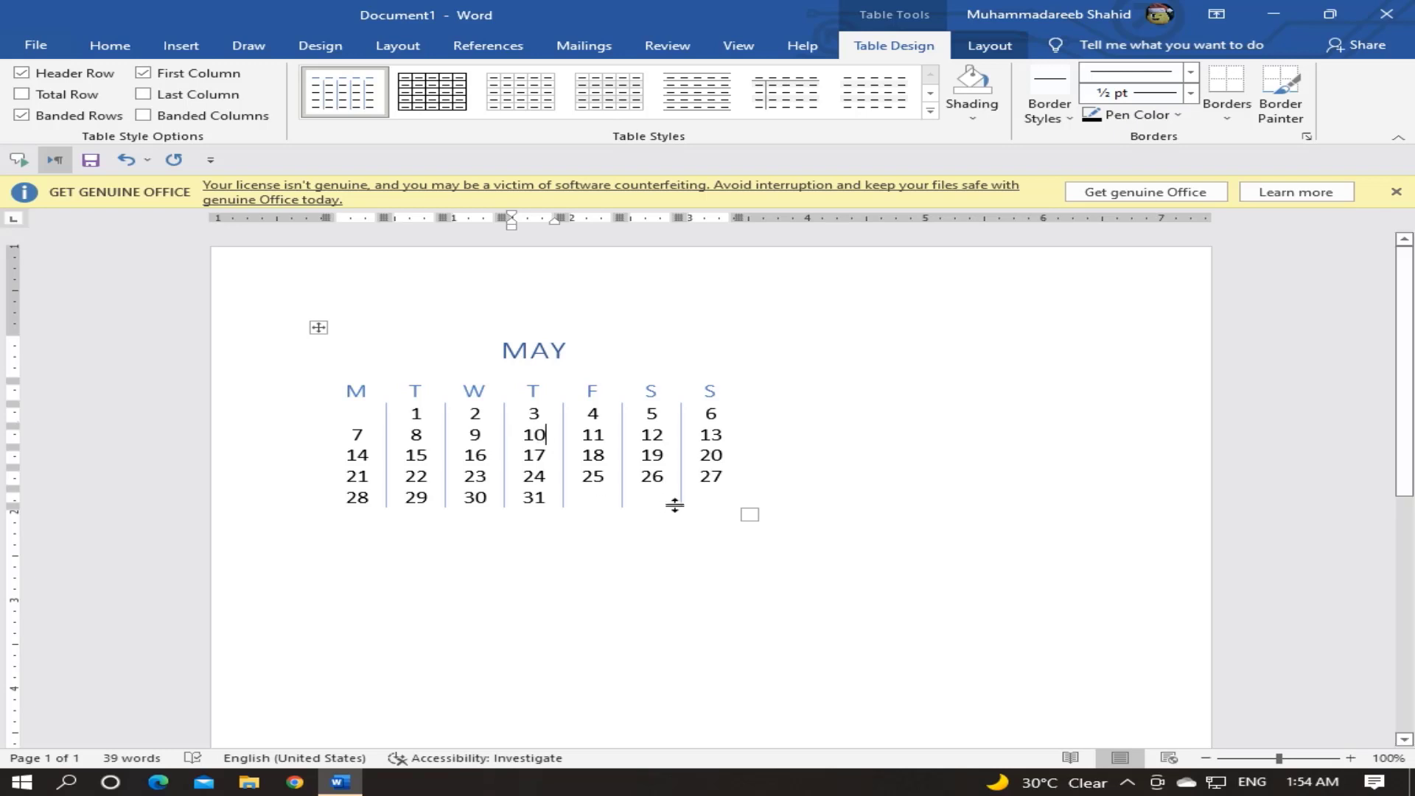
{"action": "left_click_drag", "start_coordinate": [750, 514], "coordinate": [1117, 683]}
{"action": "scroll", "coordinate": [1117, 683], "scroll_direction": "down", "scroll_amount": 3}
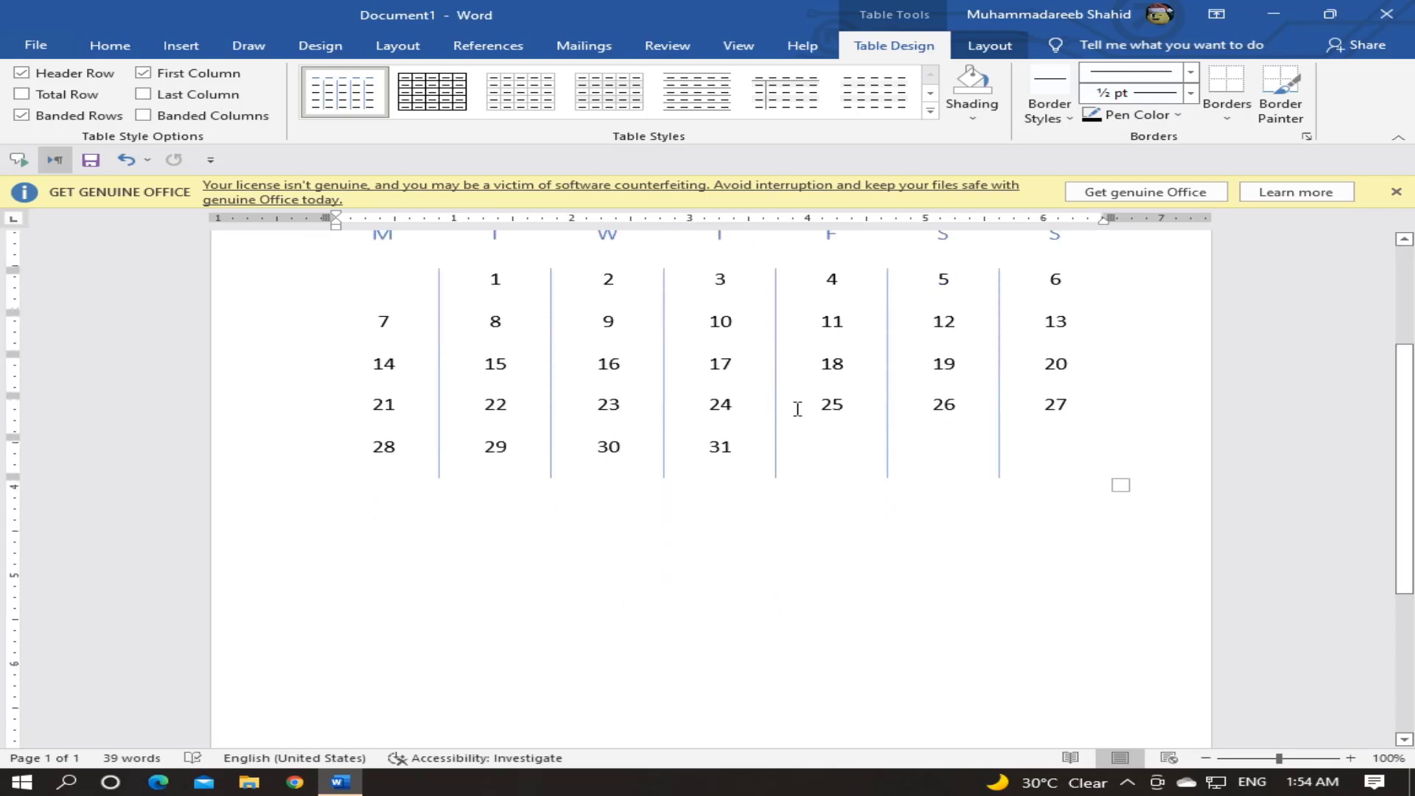
Zoom out to 59%, drag the calendar table down the page, then undo the move.
{"action": "key", "text": "ctrl+Home"}
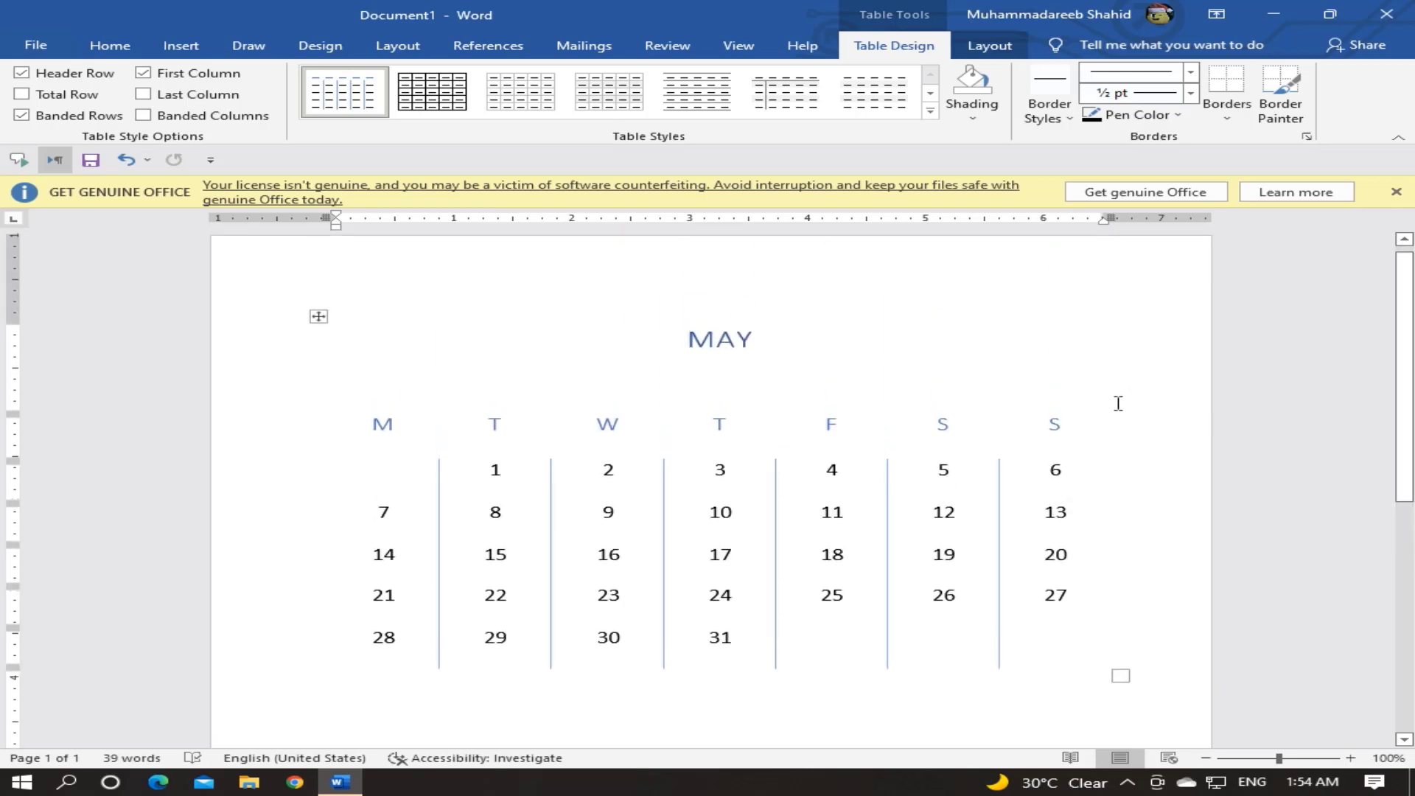
{"action": "left_click_drag", "start_coordinate": [1266, 759], "coordinate": [1252, 759]}
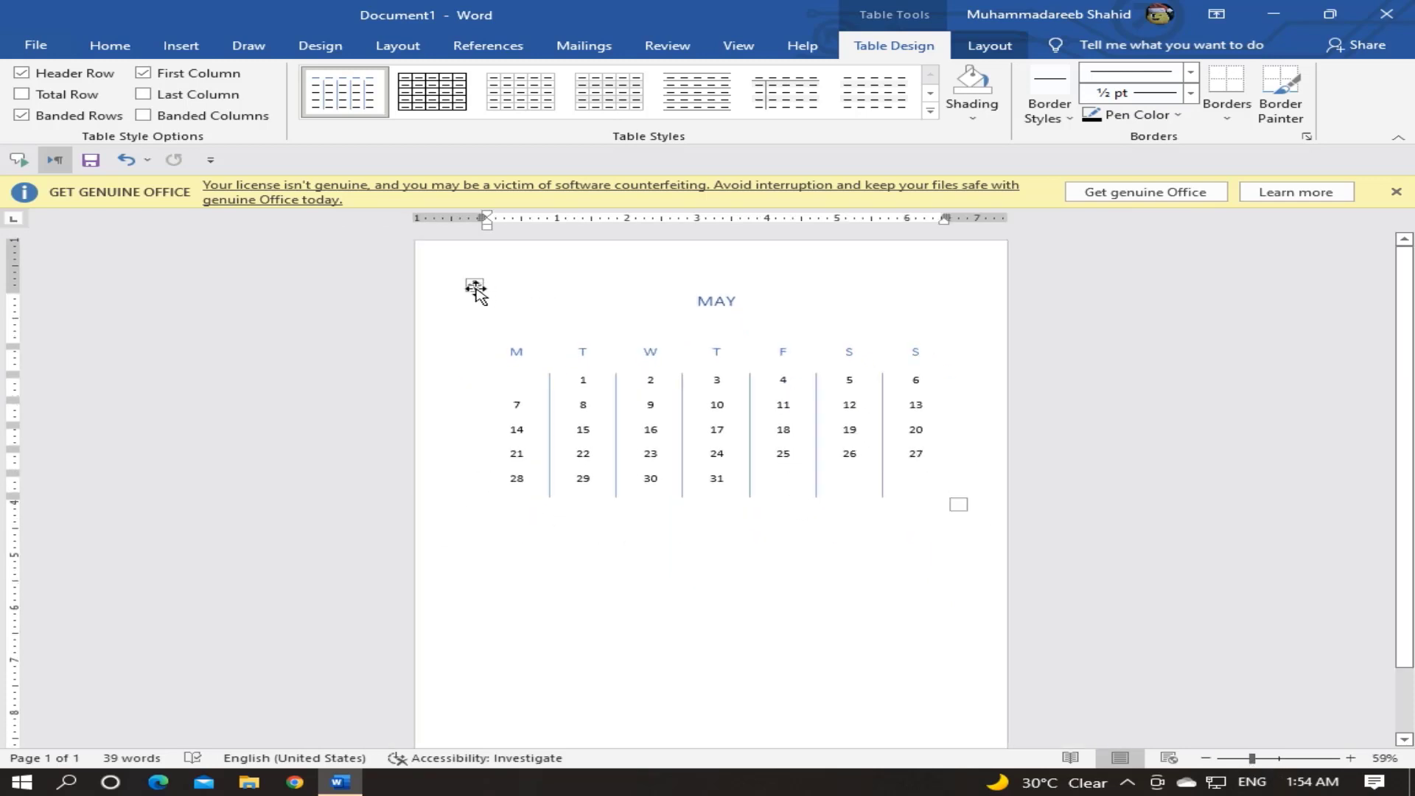
{"action": "left_click_drag", "start_coordinate": [474, 285], "coordinate": [474, 568]}
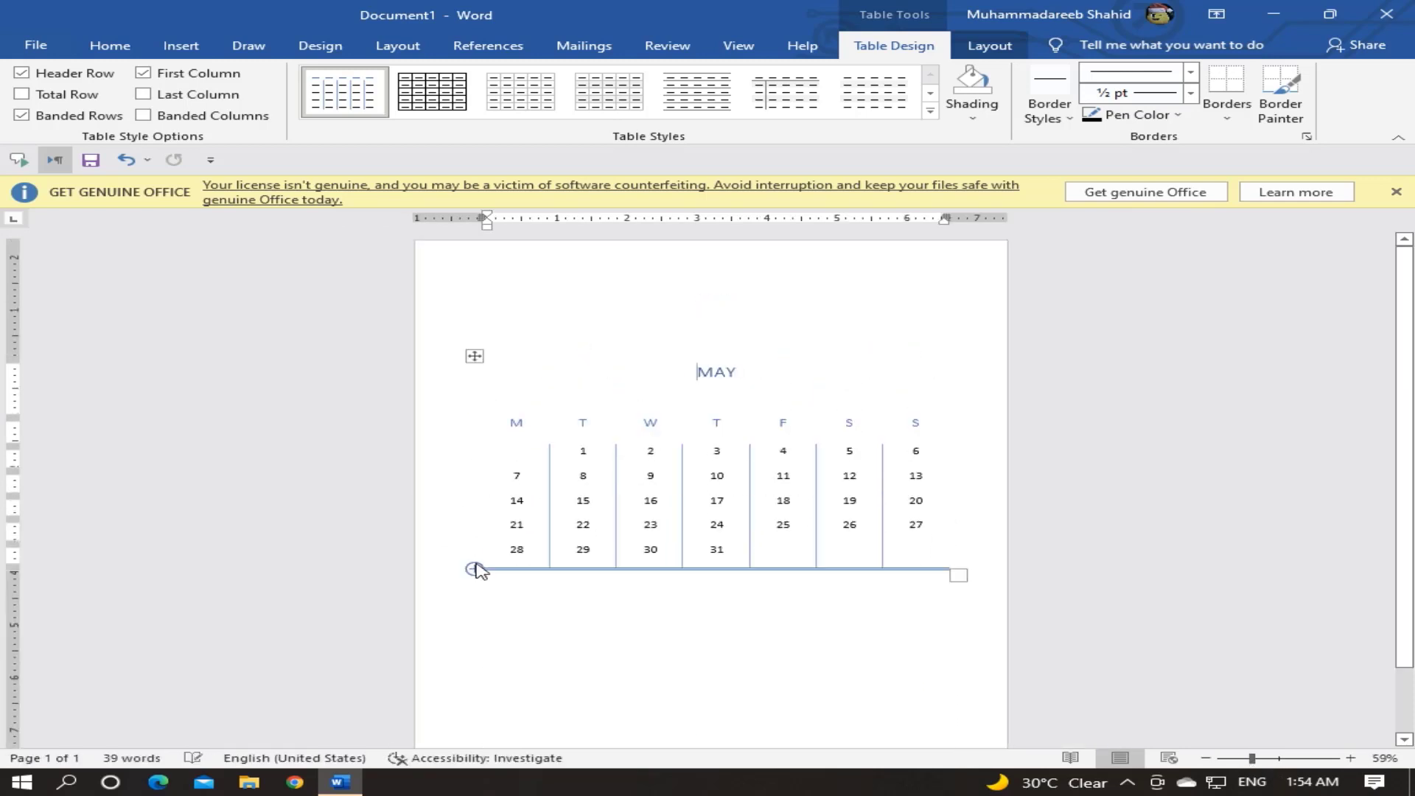
{"action": "left_click_drag", "start_coordinate": [474, 356], "coordinate": [484, 562]}
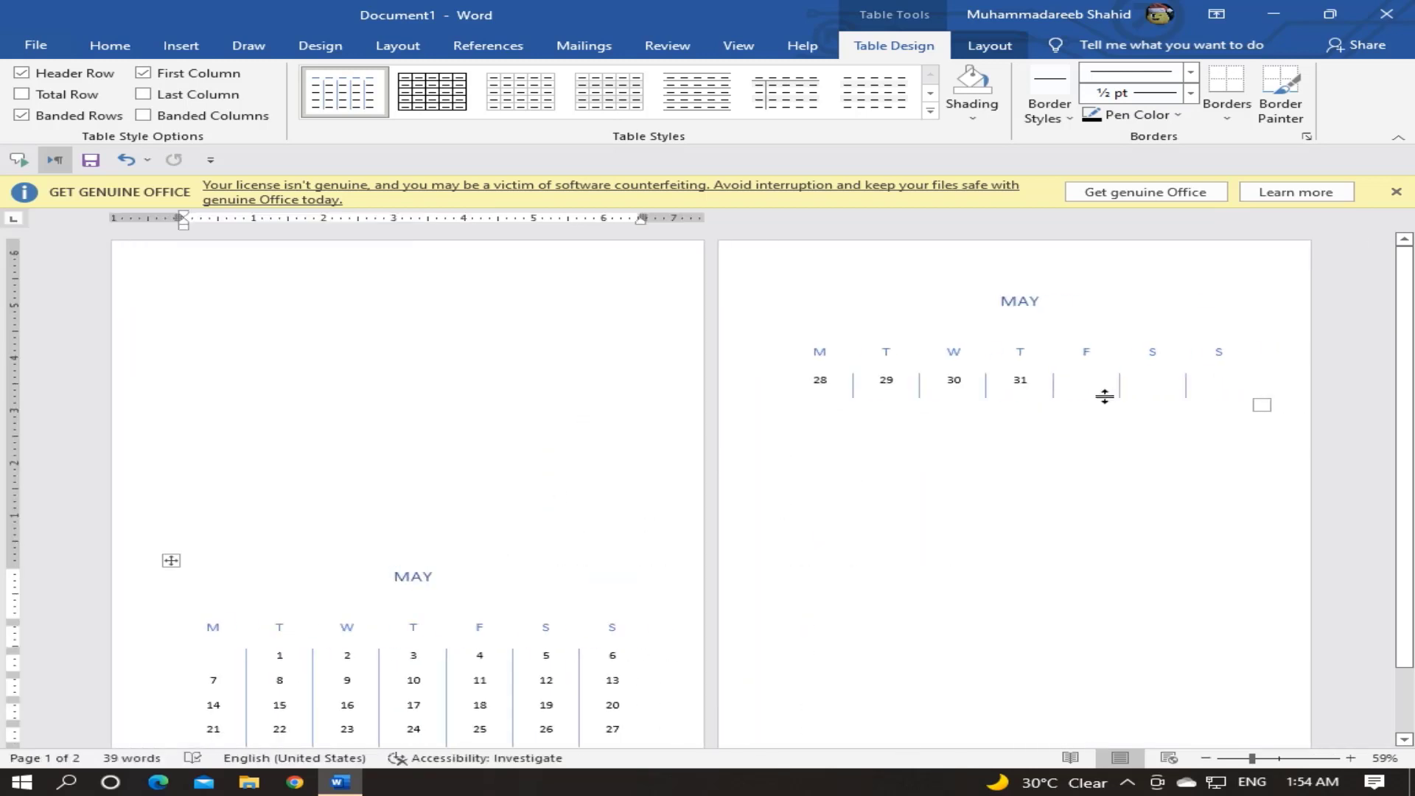
{"action": "key", "text": "ctrl+z"}
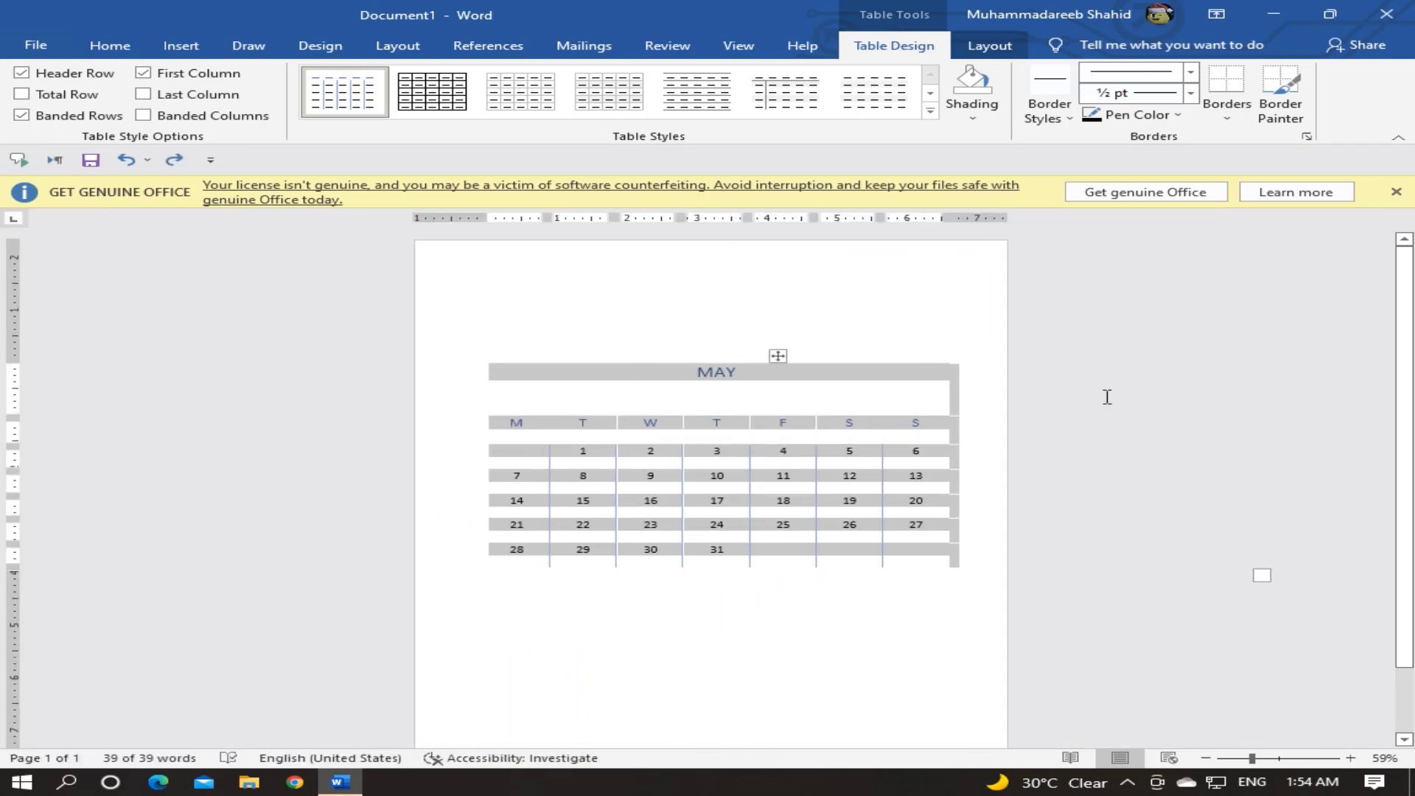
Select the whole document and delete the calendar table.
{"action": "left_click", "coordinate": [774, 351]}
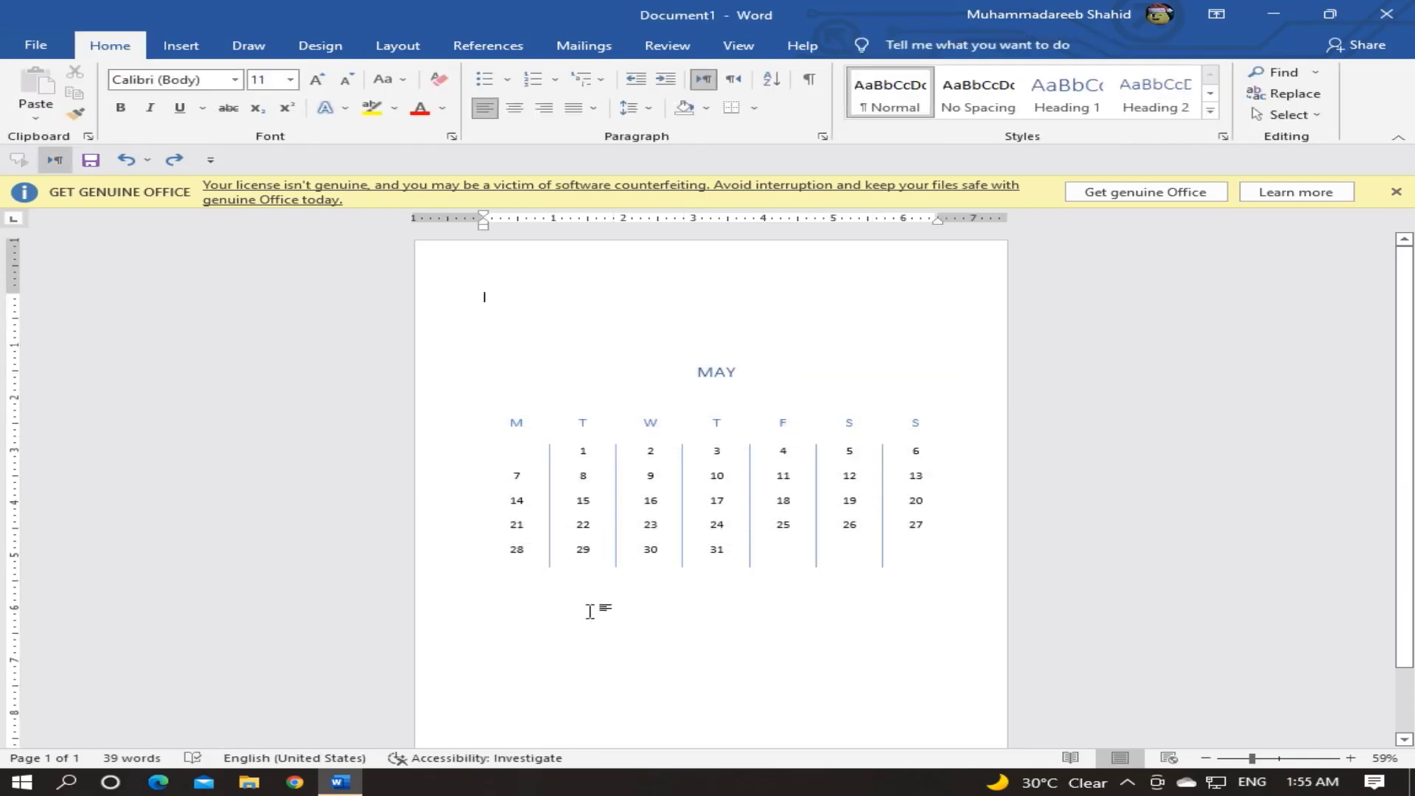
{"action": "key", "text": "ctrl+a"}
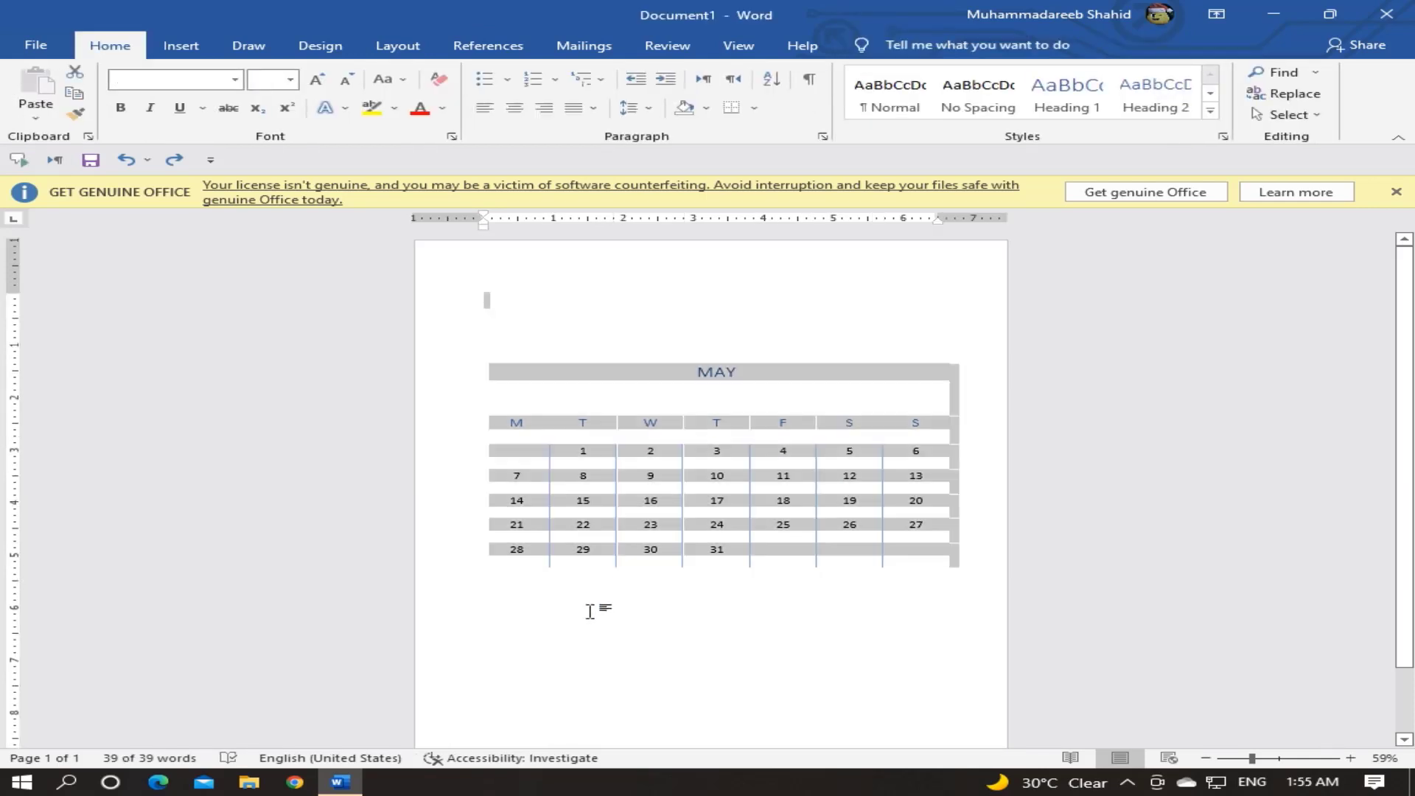
{"action": "key", "text": "Delete"}
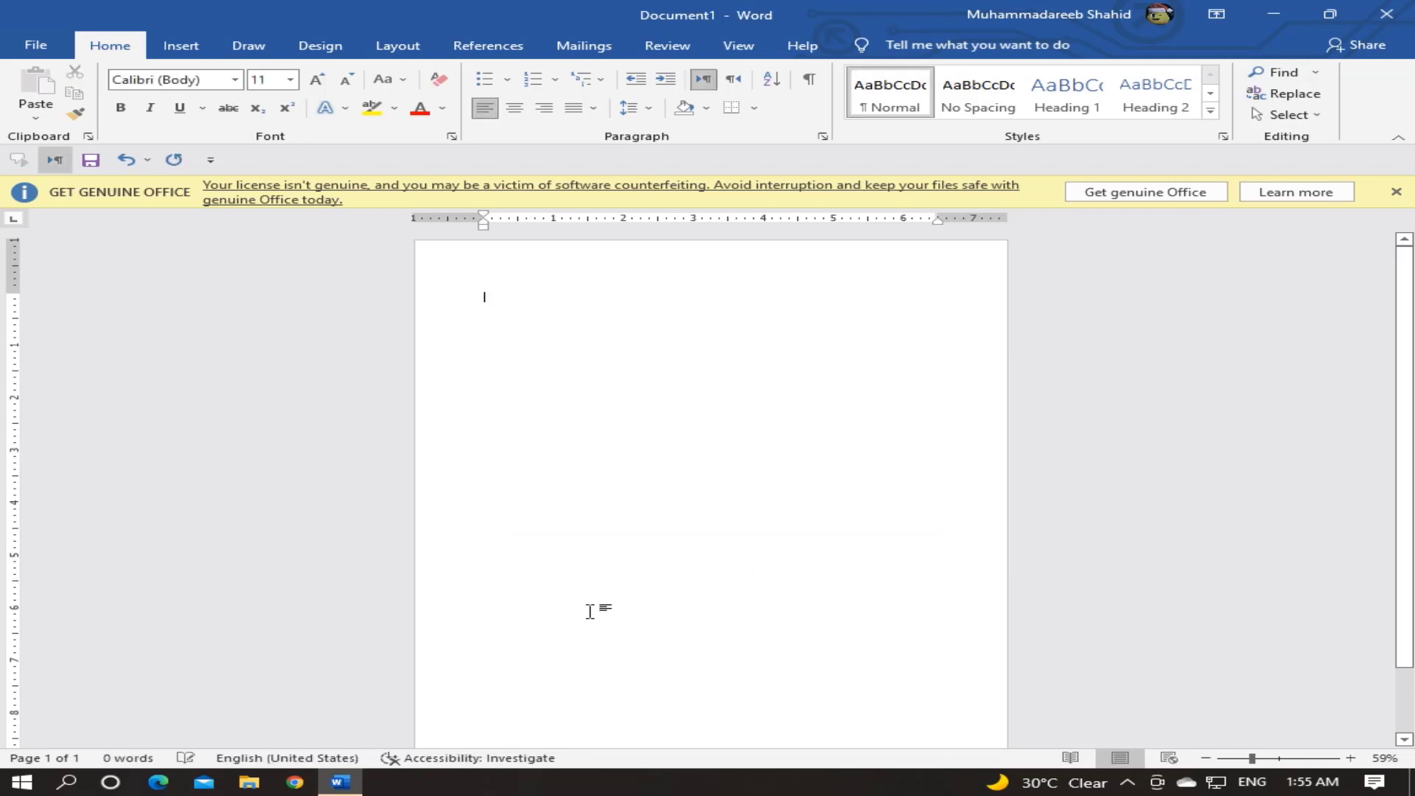
{"action": "left_click", "coordinate": [181, 46]}
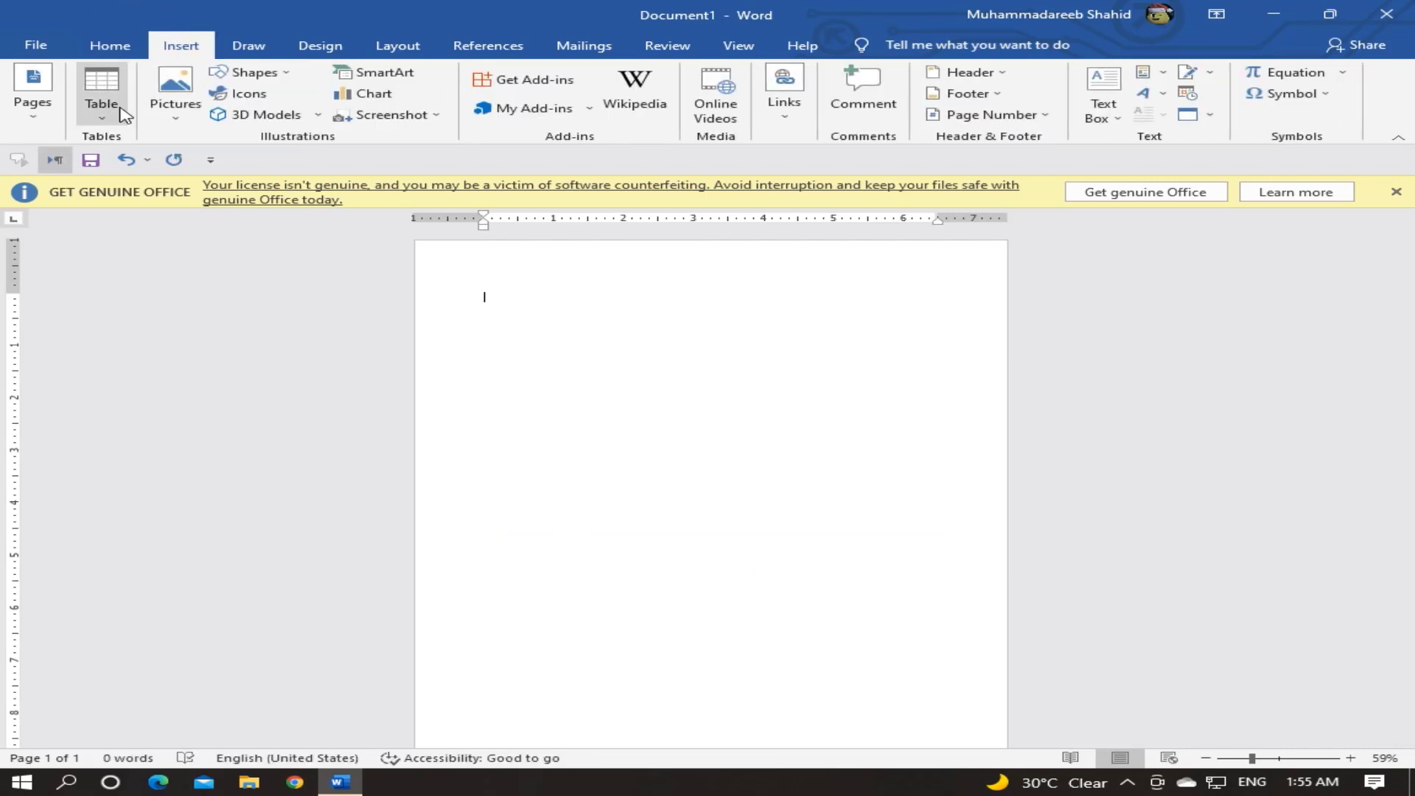
{"action": "left_click", "coordinate": [101, 92]}
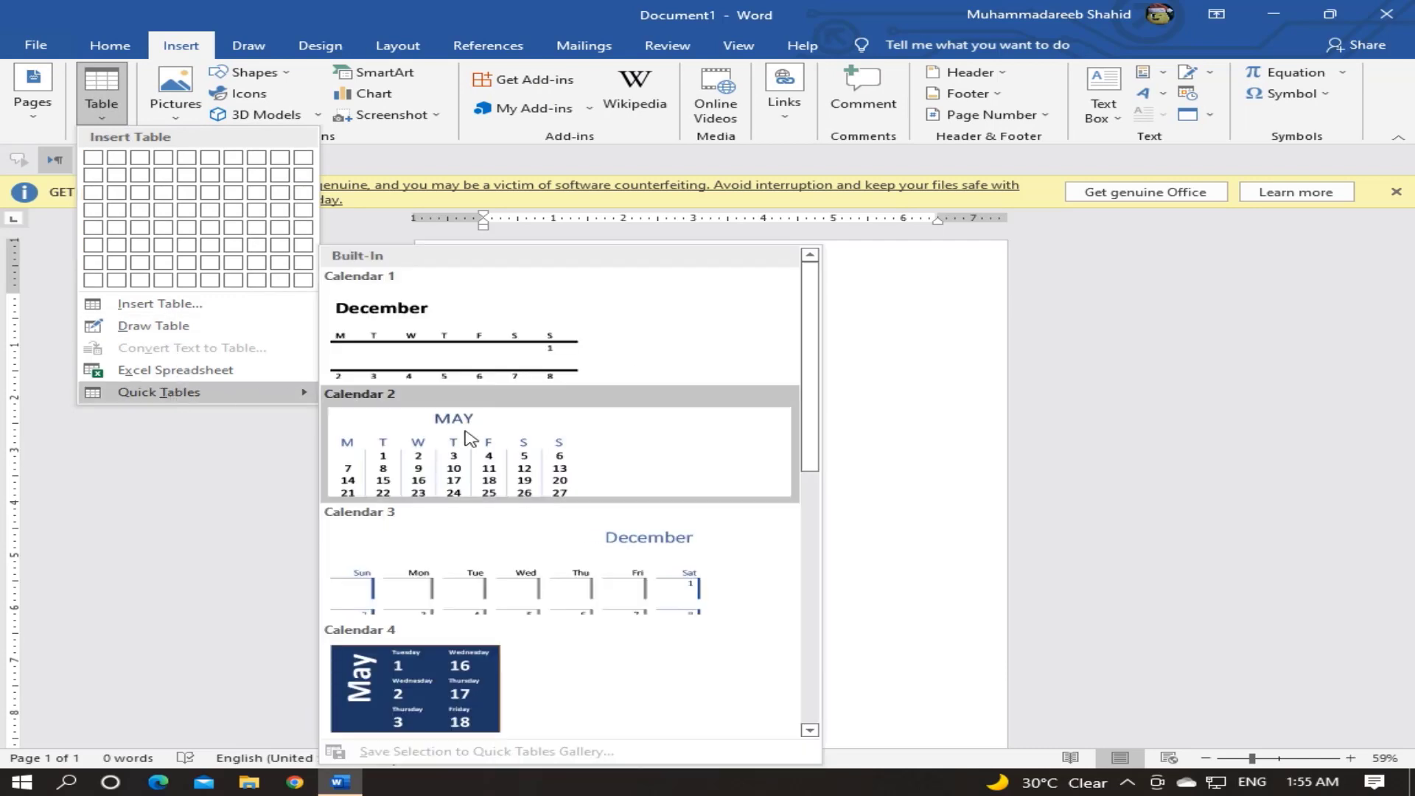
{"action": "left_click", "coordinate": [465, 432]}
{"action": "left_click_drag", "start_coordinate": [738, 402], "coordinate": [924, 503]}
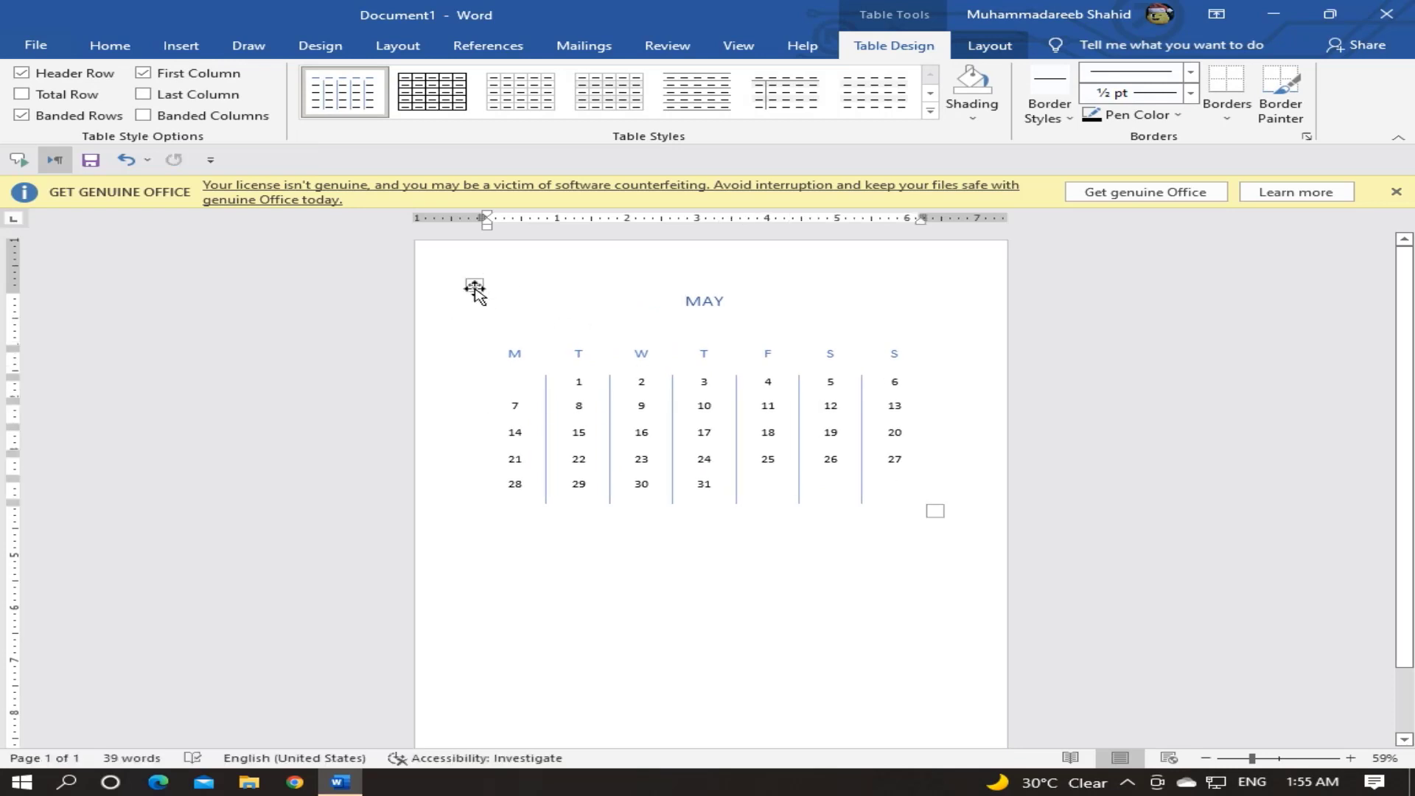
{"action": "left_click_drag", "start_coordinate": [473, 285], "coordinate": [476, 552]}
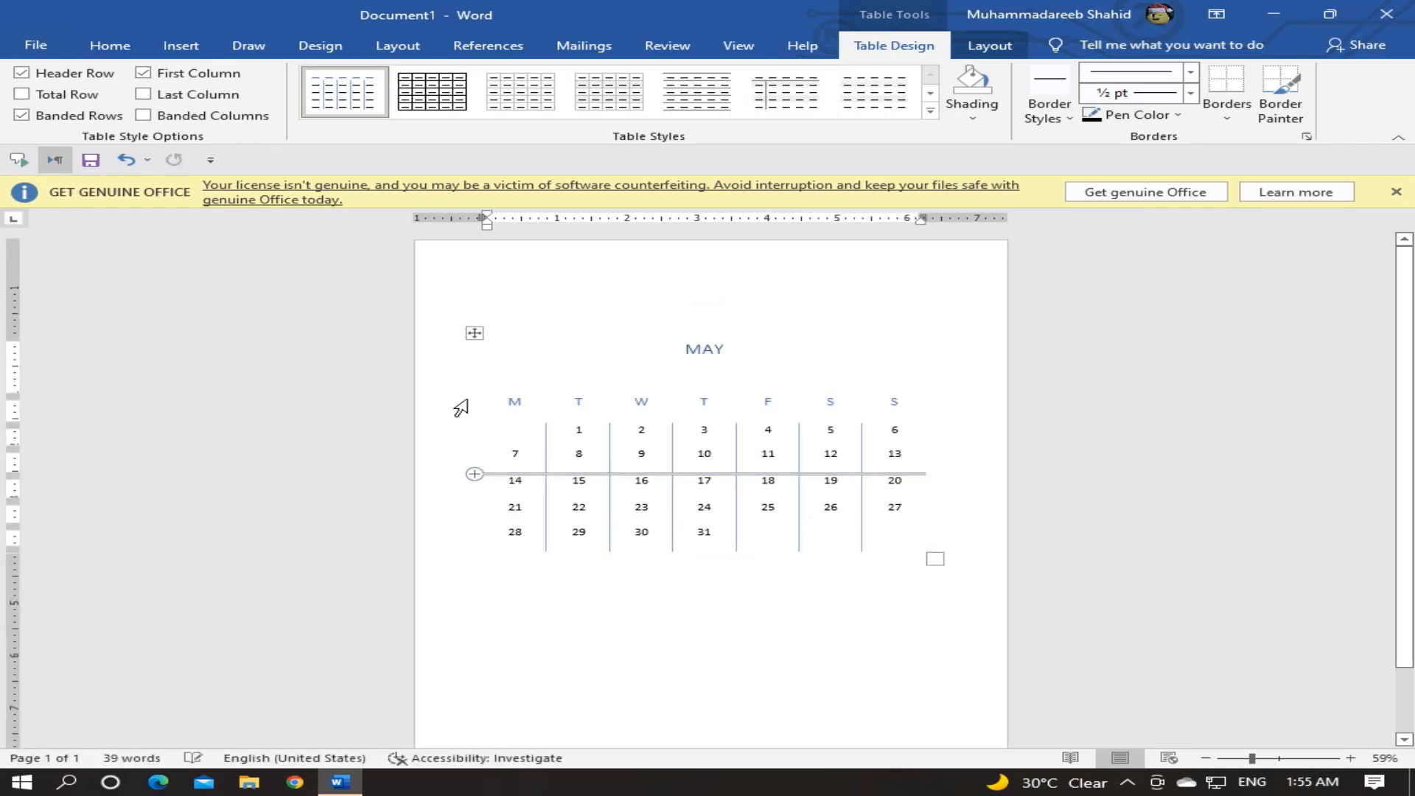
{"action": "left_click_drag", "start_coordinate": [472, 333], "coordinate": [480, 532]}
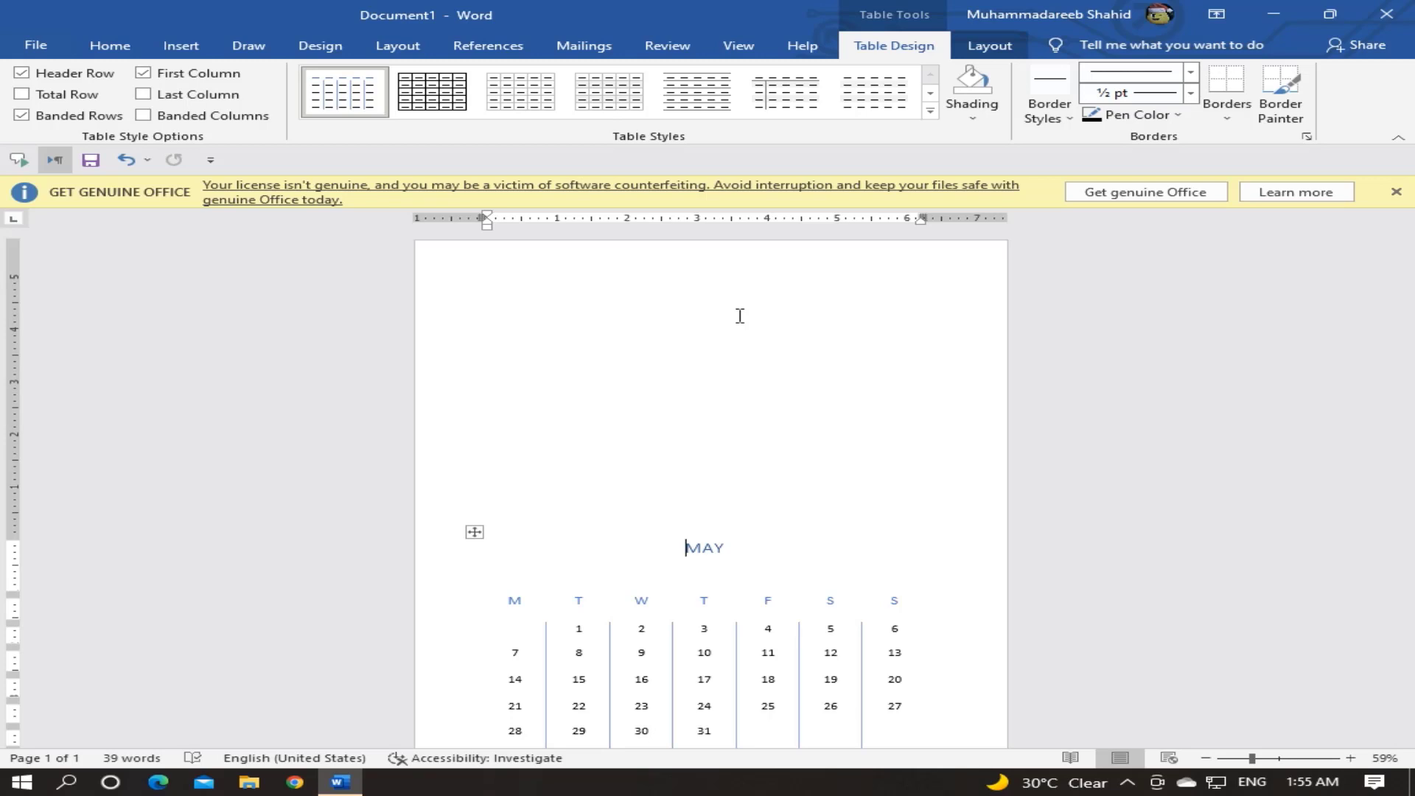
{"action": "key", "text": "ctrl+a"}
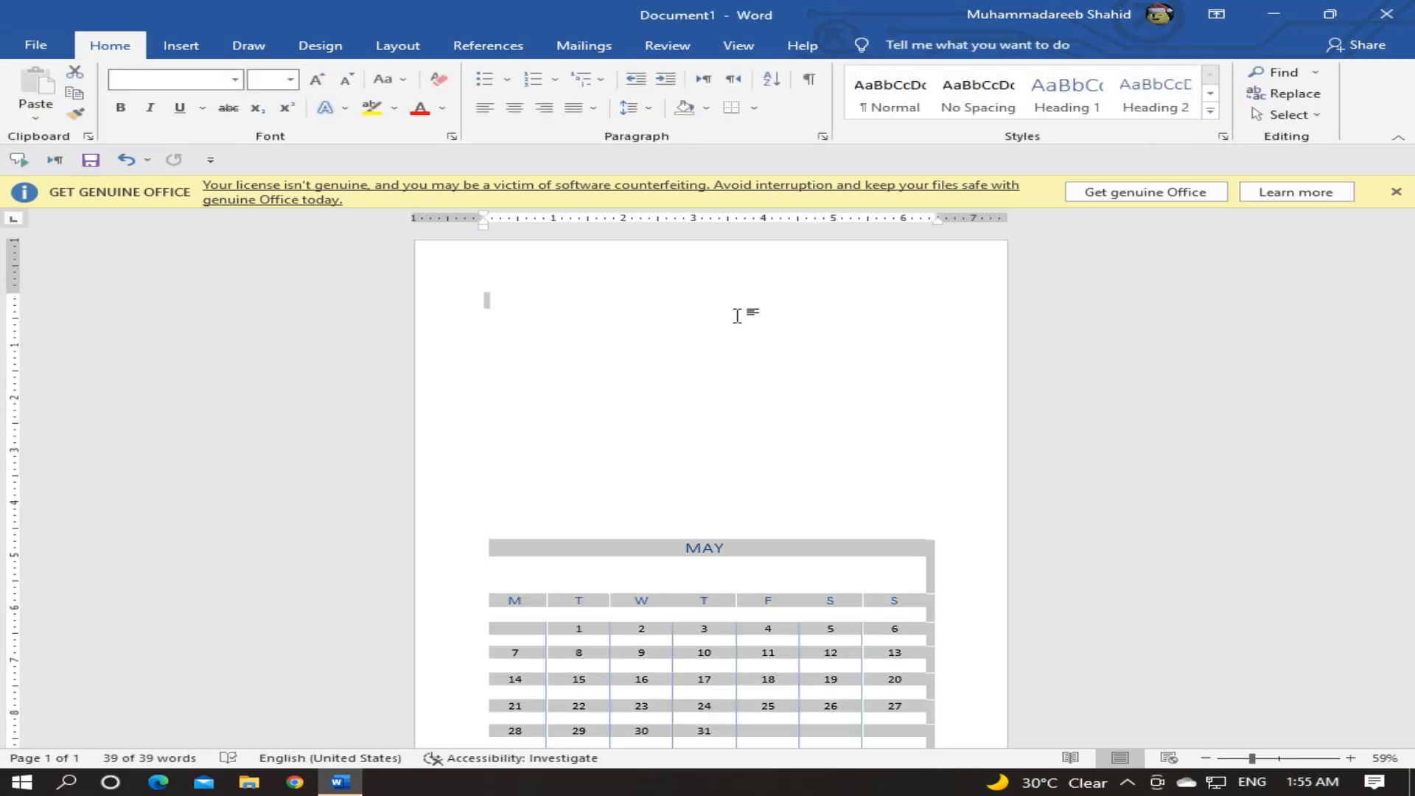
{"action": "key", "text": "Delete"}
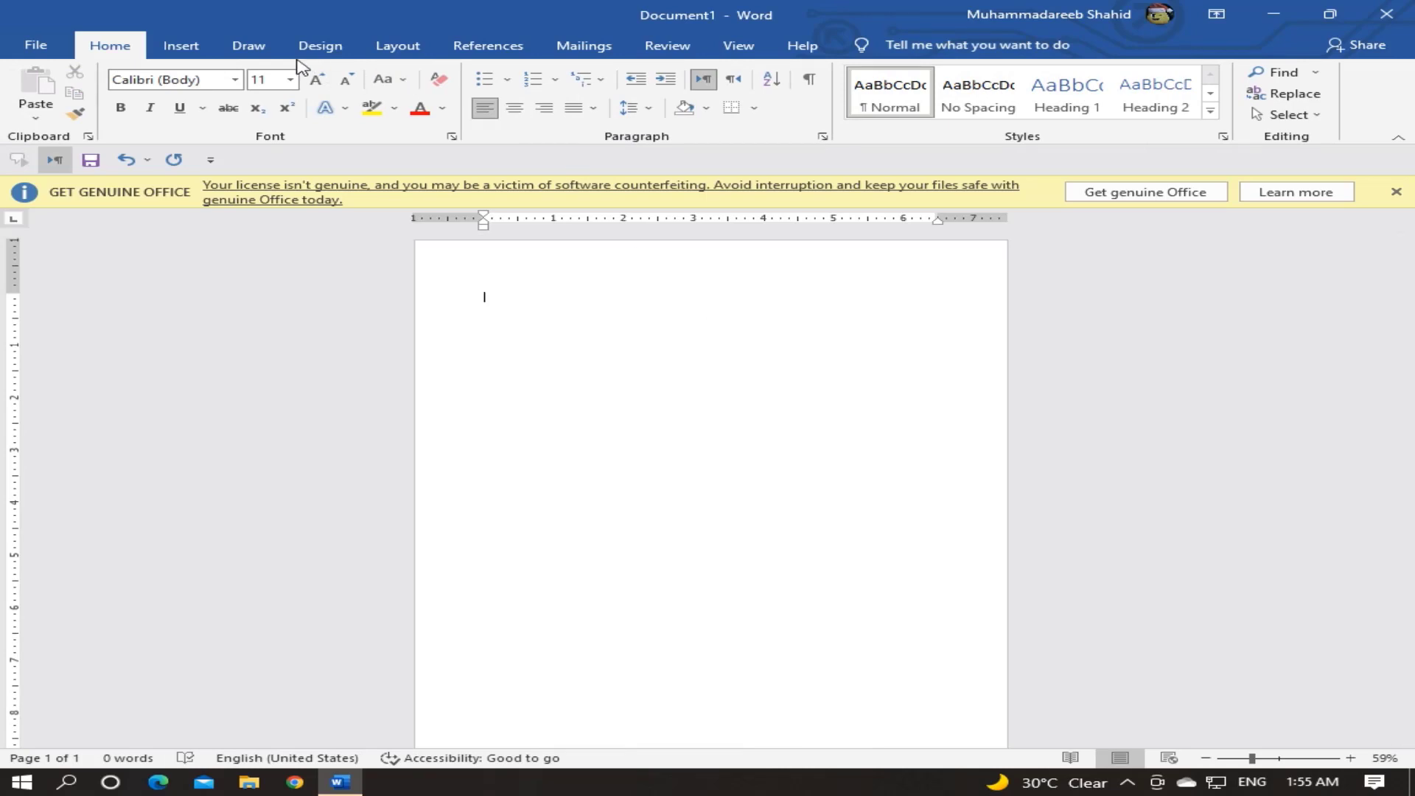
Insert a blank 4-column, 5-row table and zoom the page to 93%.
{"action": "left_click", "coordinate": [188, 46]}
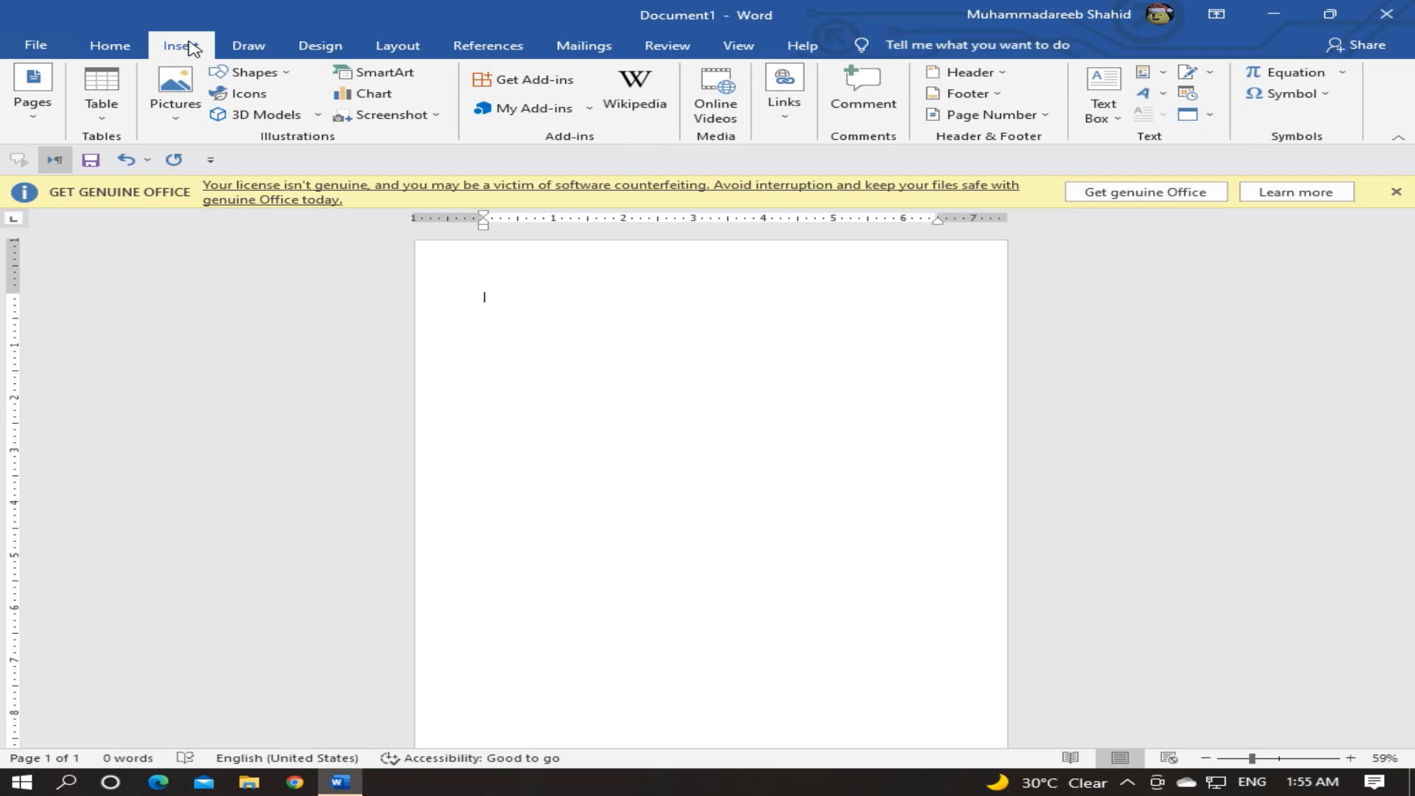
{"action": "left_click", "coordinate": [102, 118]}
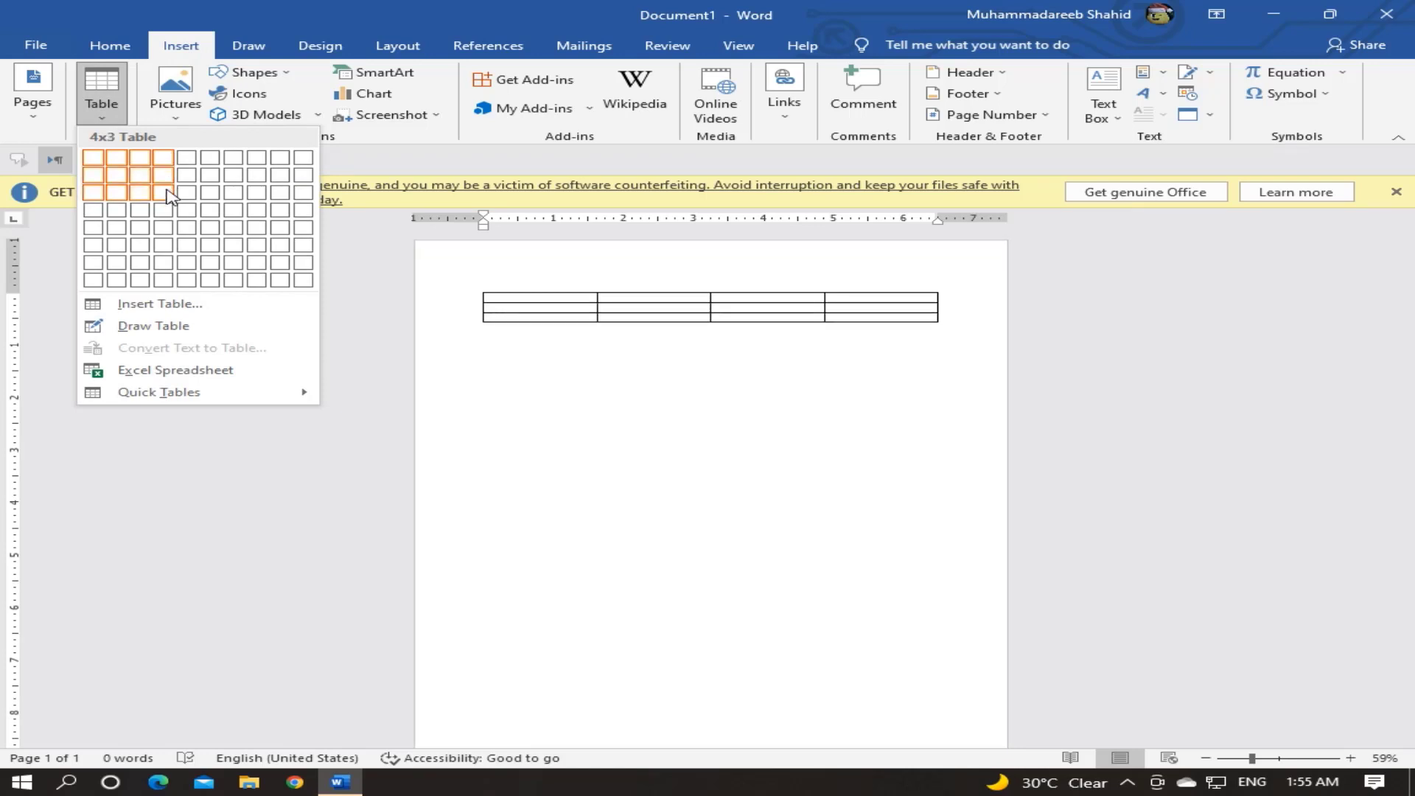
{"action": "left_click", "coordinate": [163, 227]}
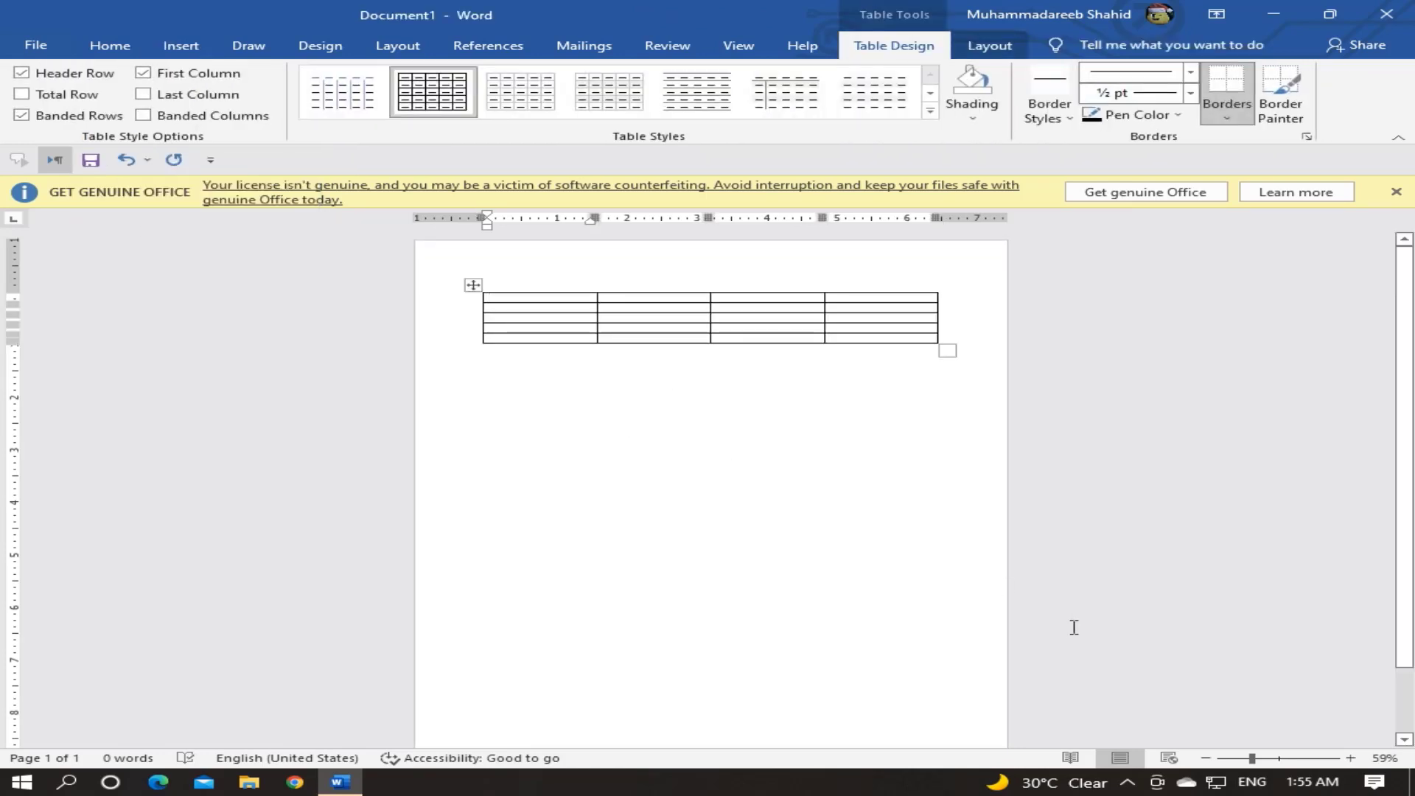
{"action": "left_click", "coordinate": [1274, 758]}
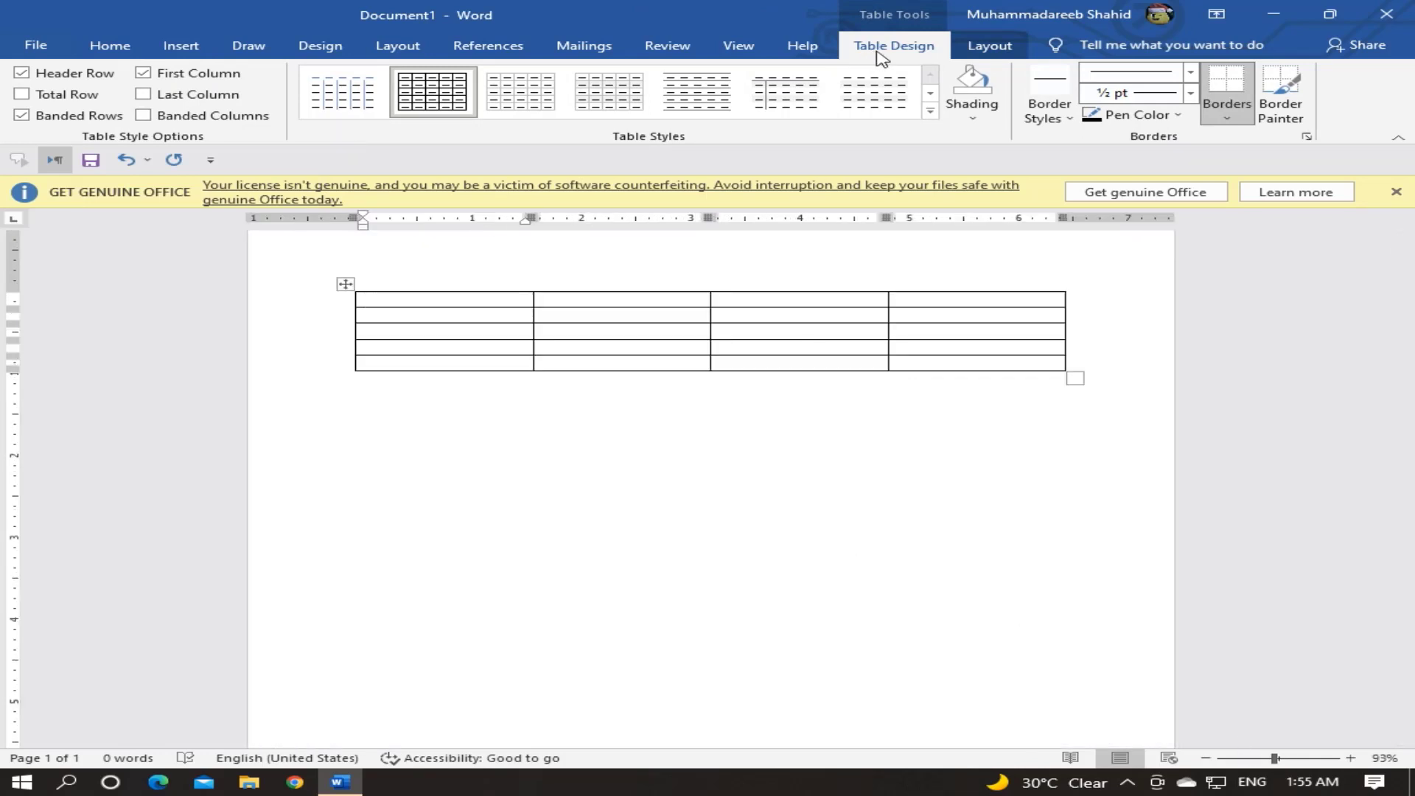
{"action": "left_click", "coordinate": [983, 49]}
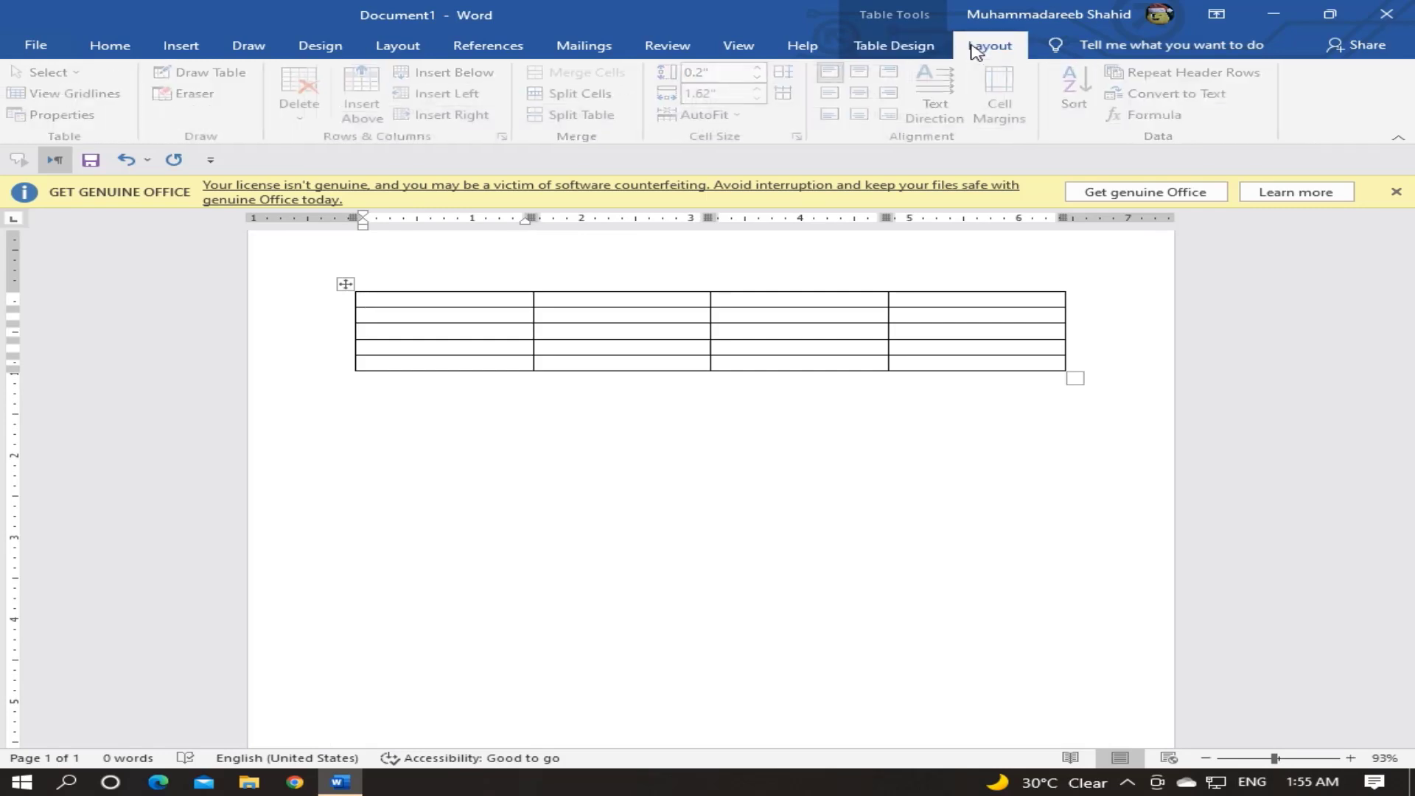
{"action": "left_click", "coordinate": [932, 49]}
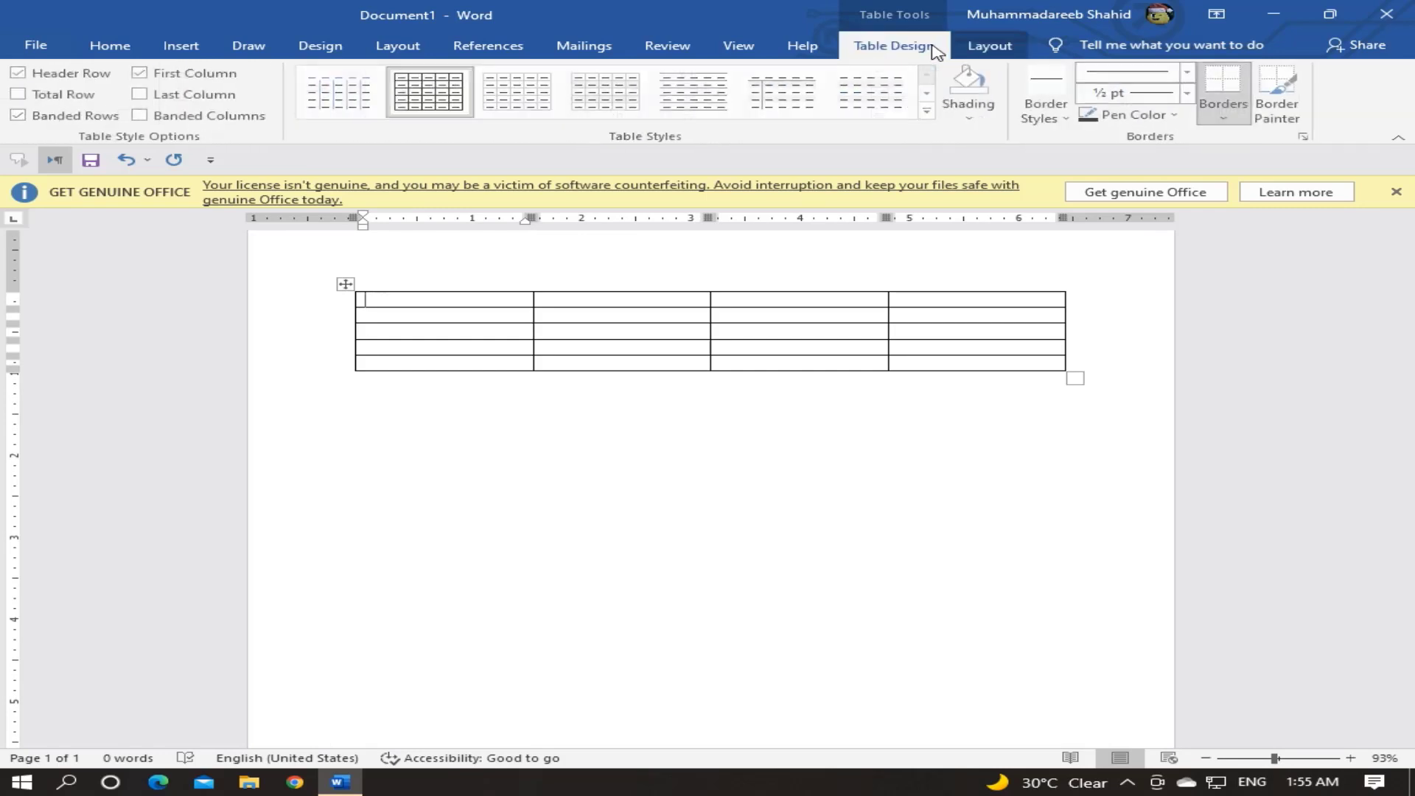
{"action": "left_click", "coordinate": [988, 46]}
{"action": "left_click", "coordinate": [904, 50]}
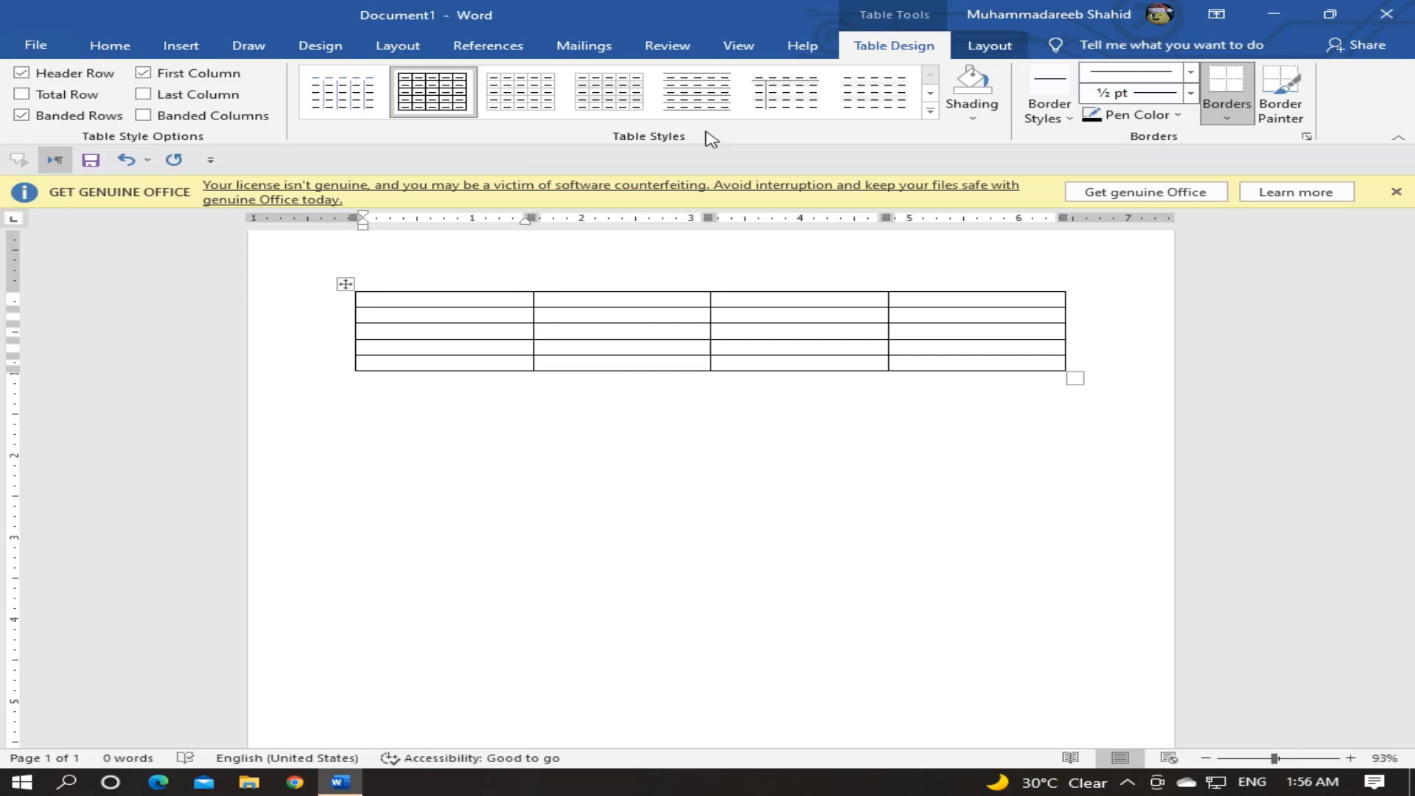
{"action": "left_click", "coordinate": [930, 111]}
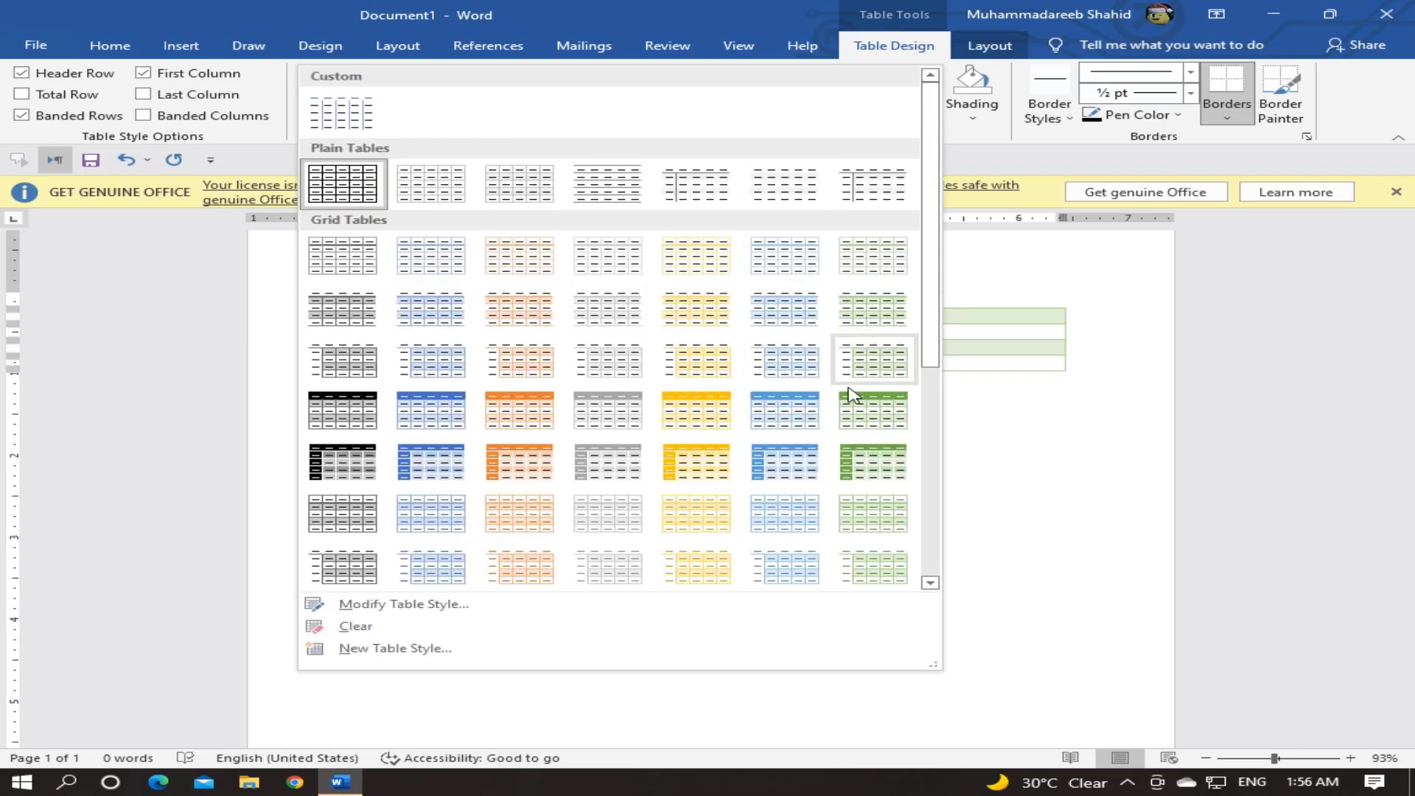
{"action": "left_click", "coordinate": [361, 413]}
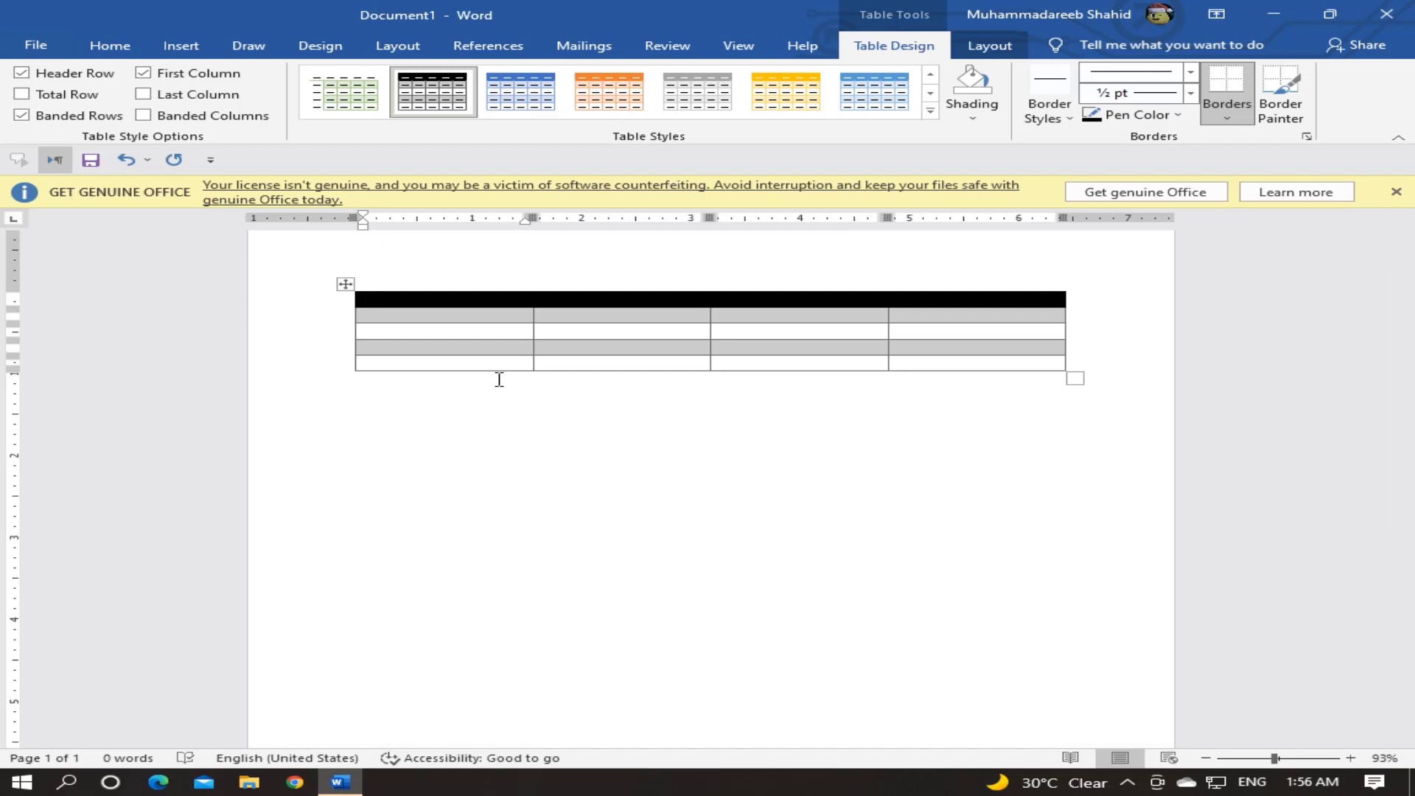
{"action": "key", "text": "ctrl+z"}
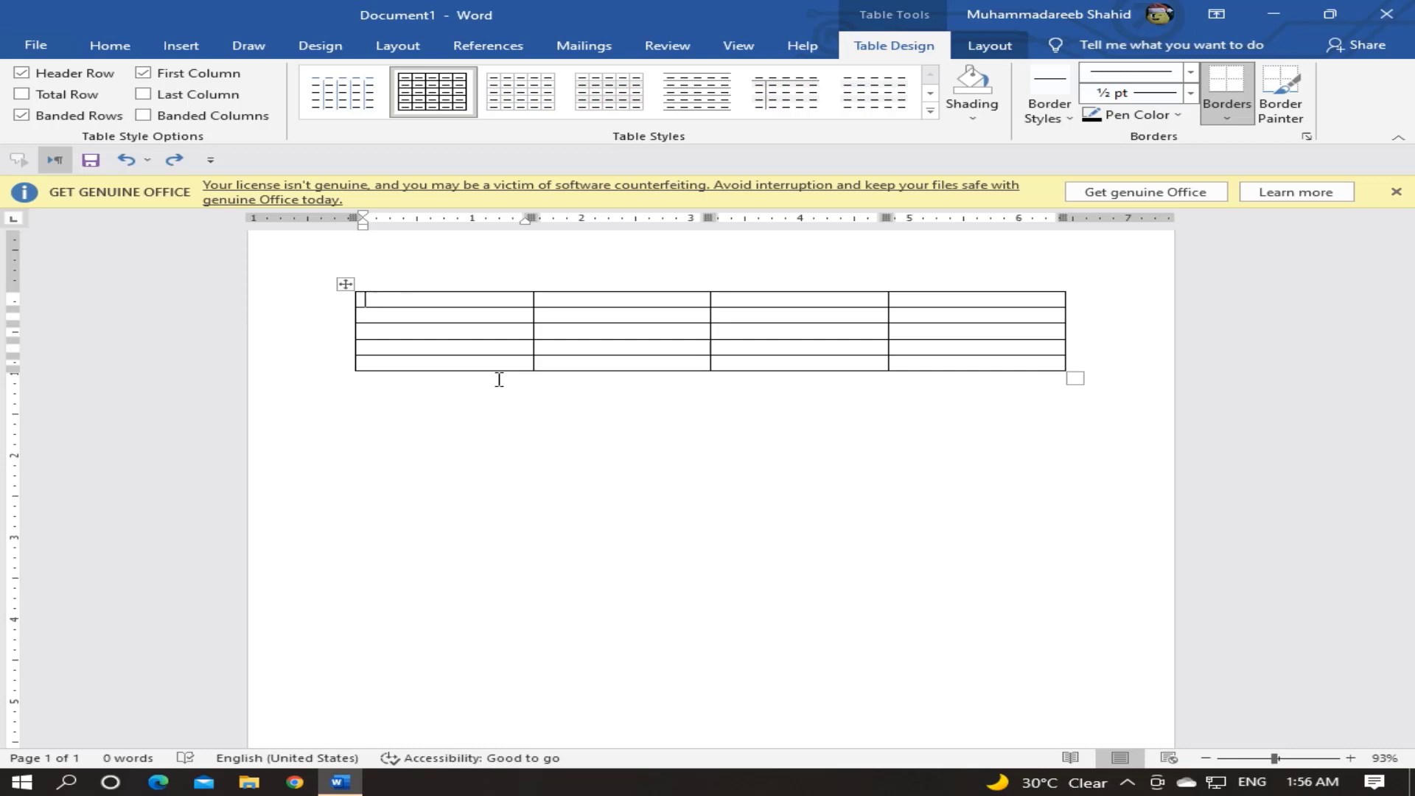
Shade the table's header row black and its four lower rows dark grey.
{"action": "left_click_drag", "start_coordinate": [446, 298], "coordinate": [934, 294]}
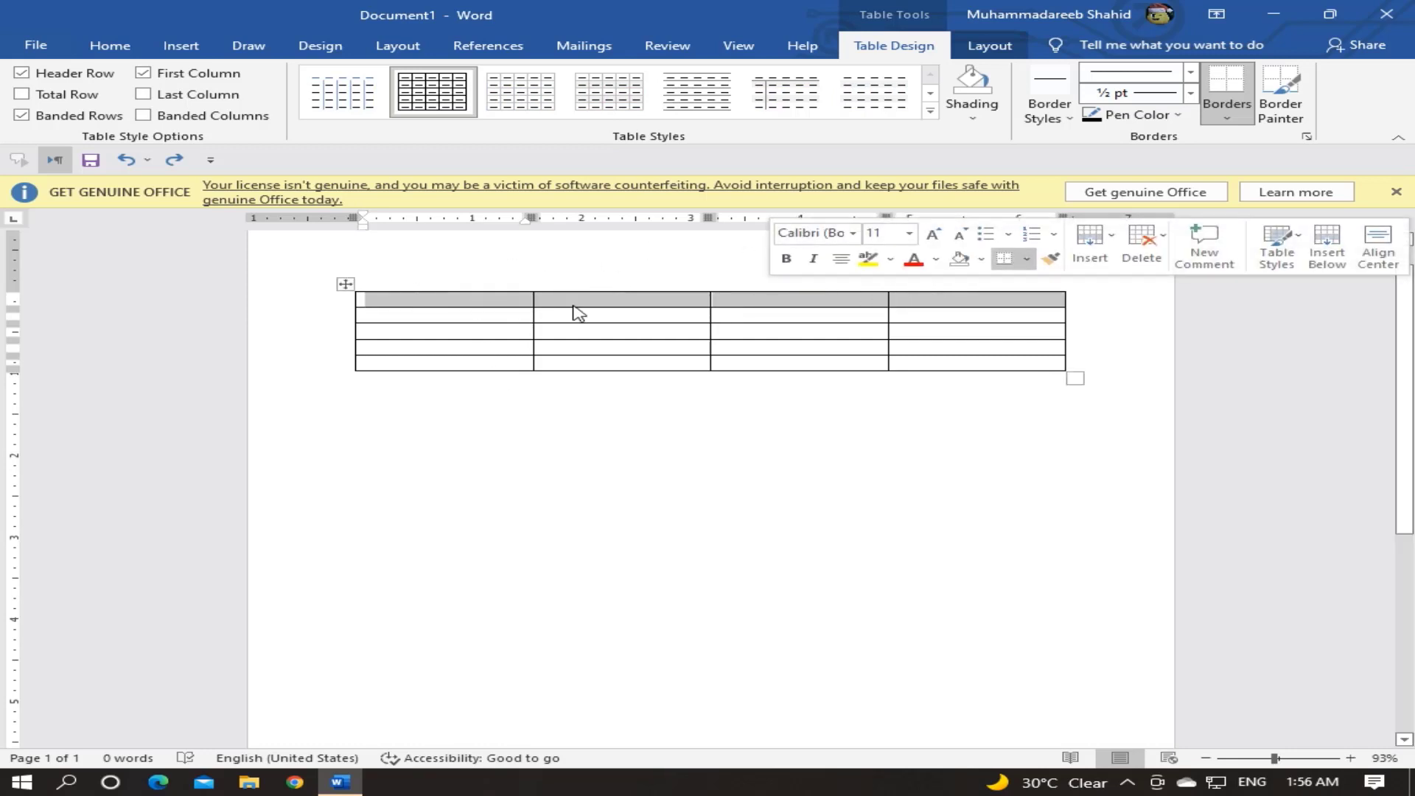
{"action": "left_click", "coordinate": [991, 118]}
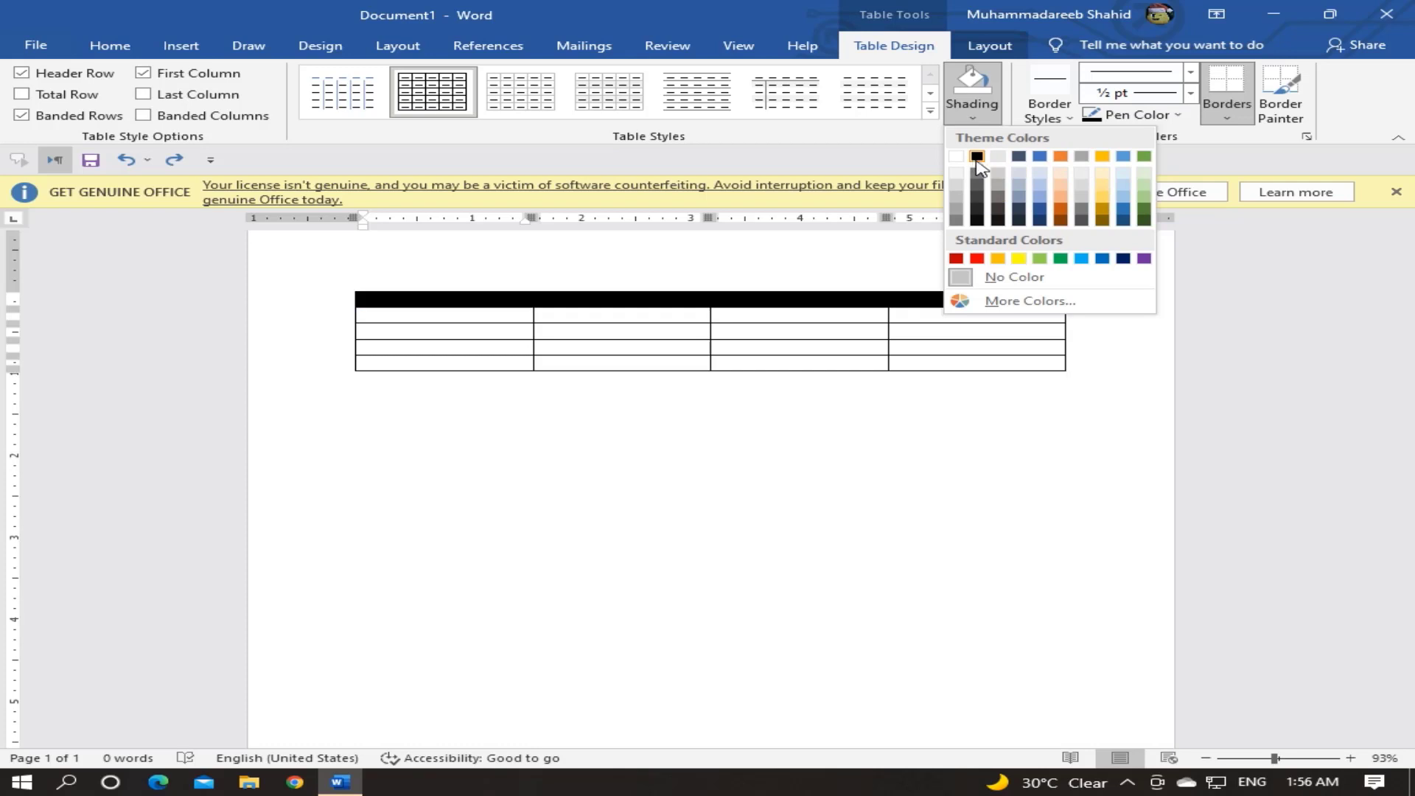
{"action": "left_click", "coordinate": [977, 208]}
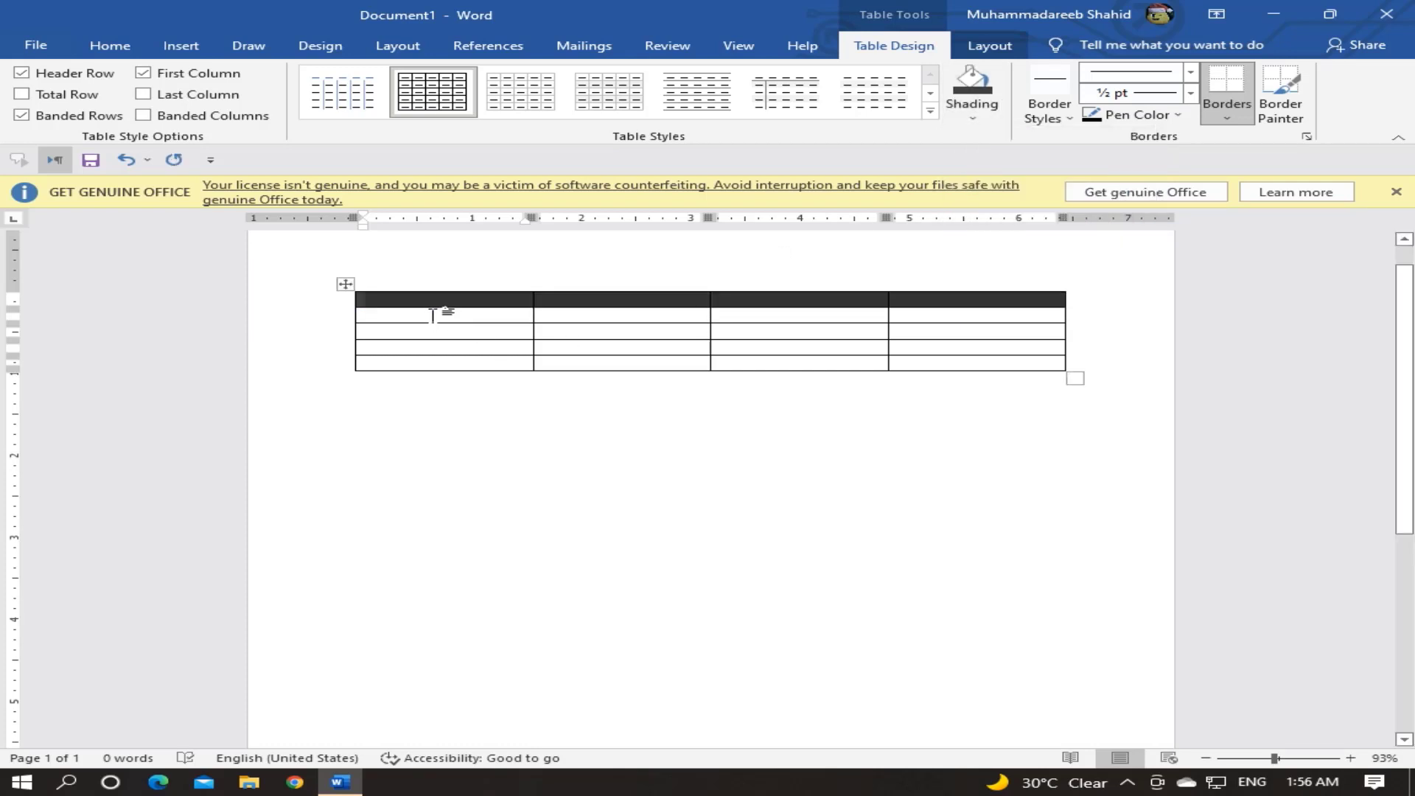
{"action": "left_click_drag", "start_coordinate": [433, 315], "coordinate": [930, 359]}
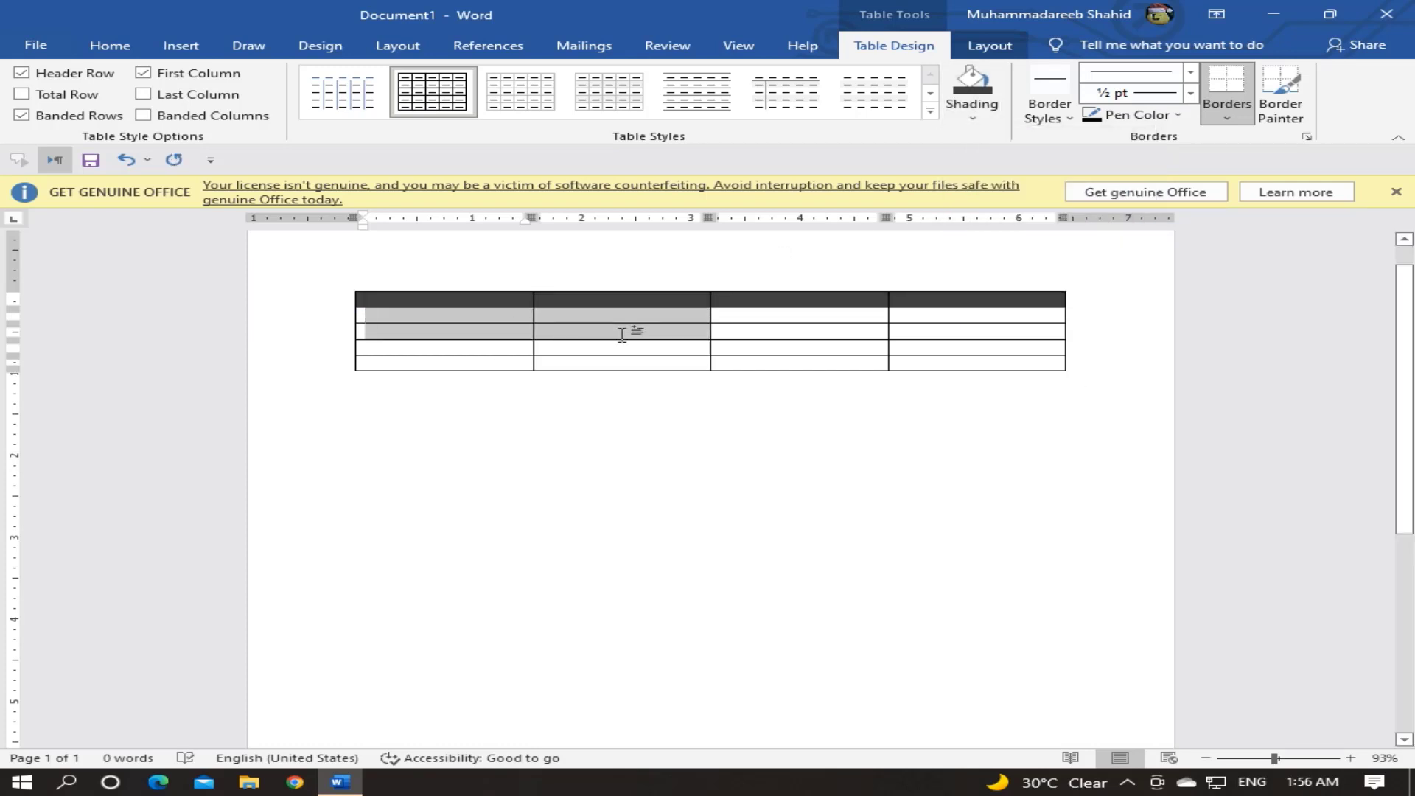
{"action": "left_click", "coordinate": [973, 110]}
{"action": "left_click", "coordinate": [978, 184]}
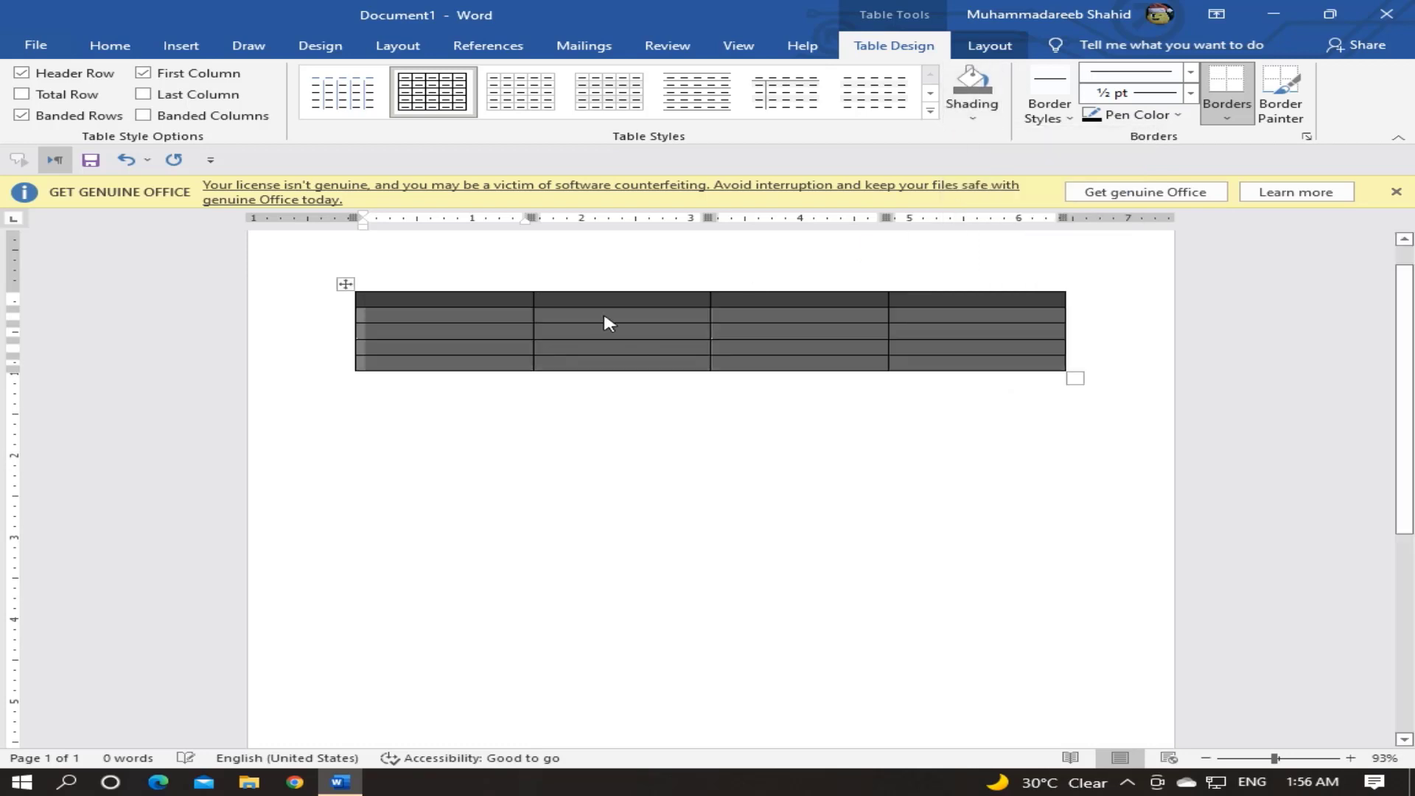
{"action": "left_click_drag", "start_coordinate": [451, 296], "coordinate": [882, 367]}
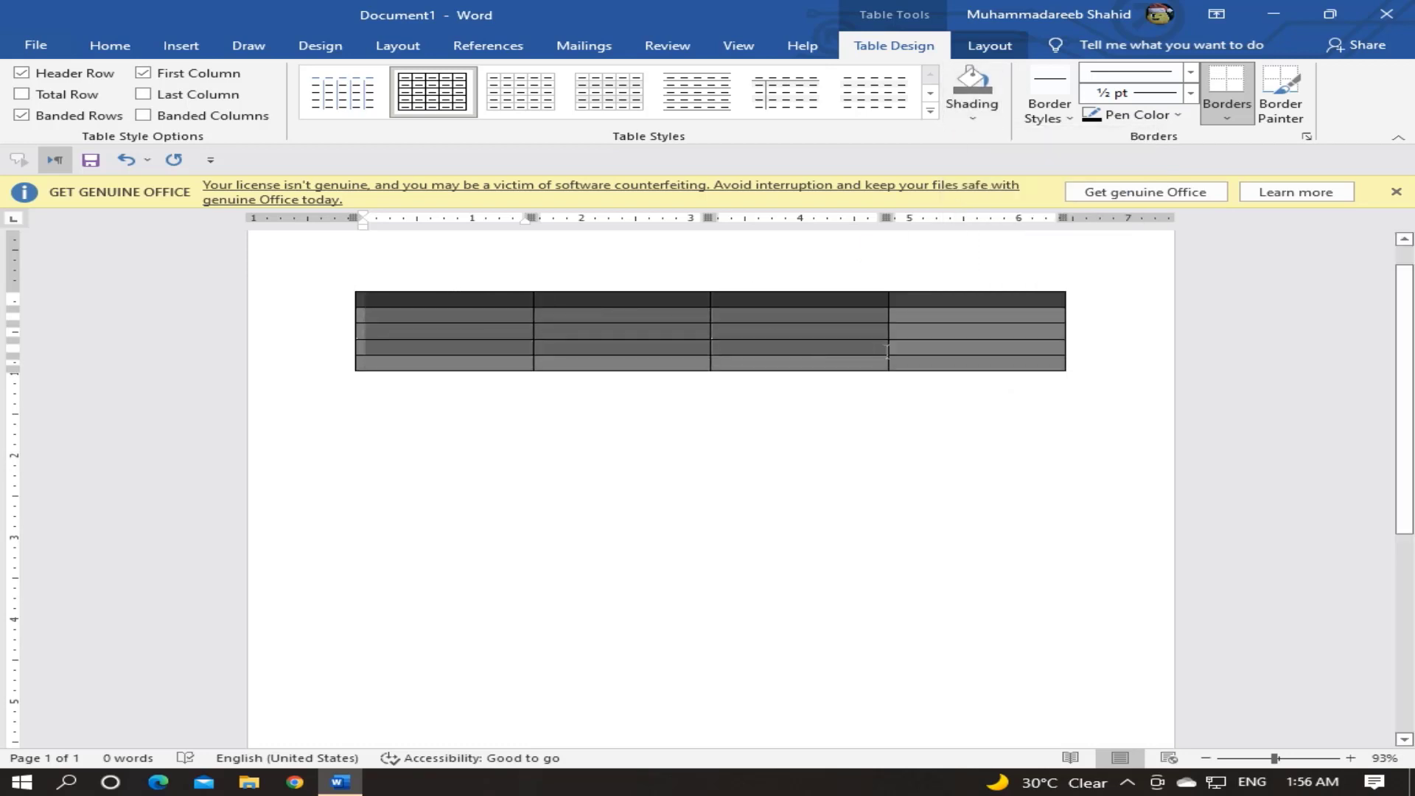
Set the table's font colour to white.
{"action": "left_click", "coordinate": [110, 45]}
{"action": "left_click", "coordinate": [442, 109]}
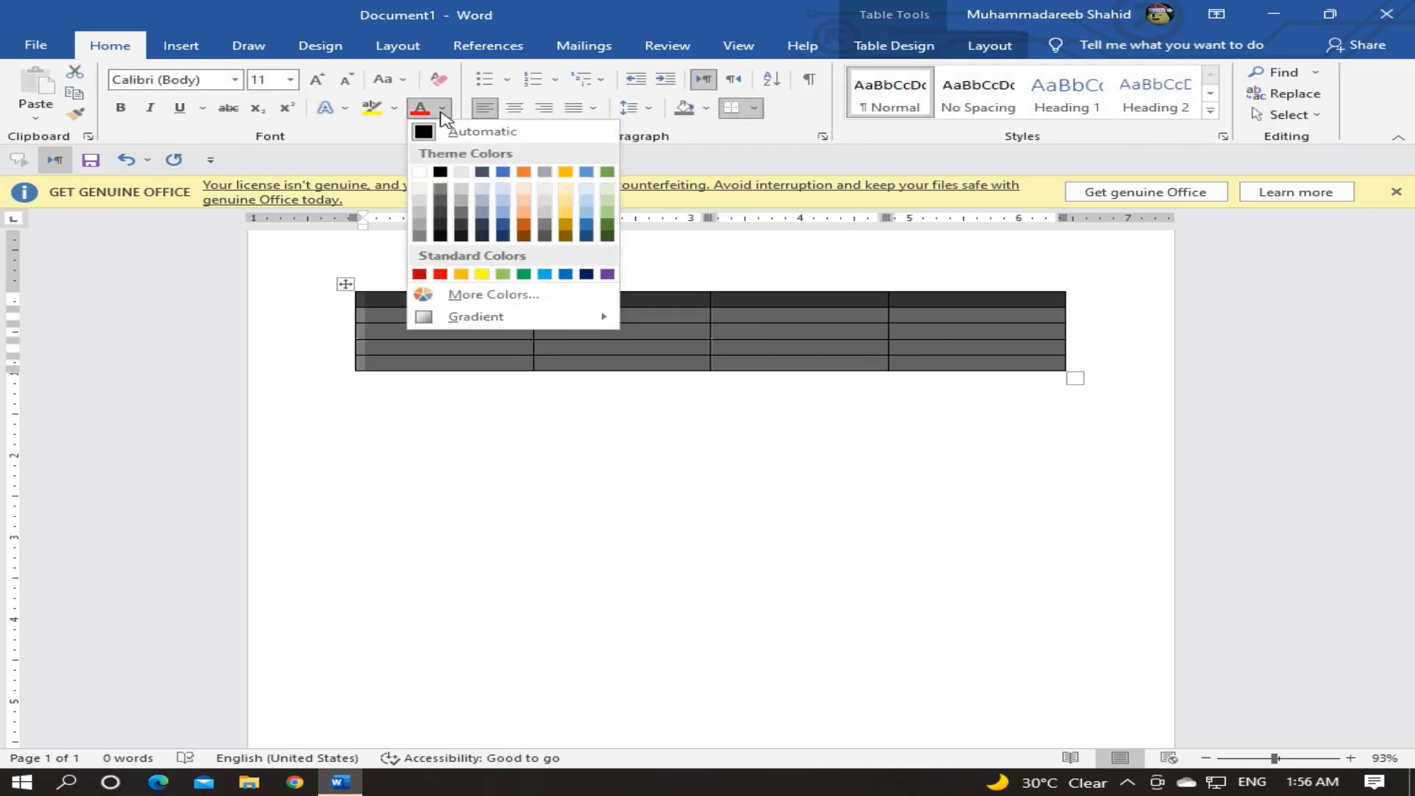
{"action": "left_click", "coordinate": [419, 173]}
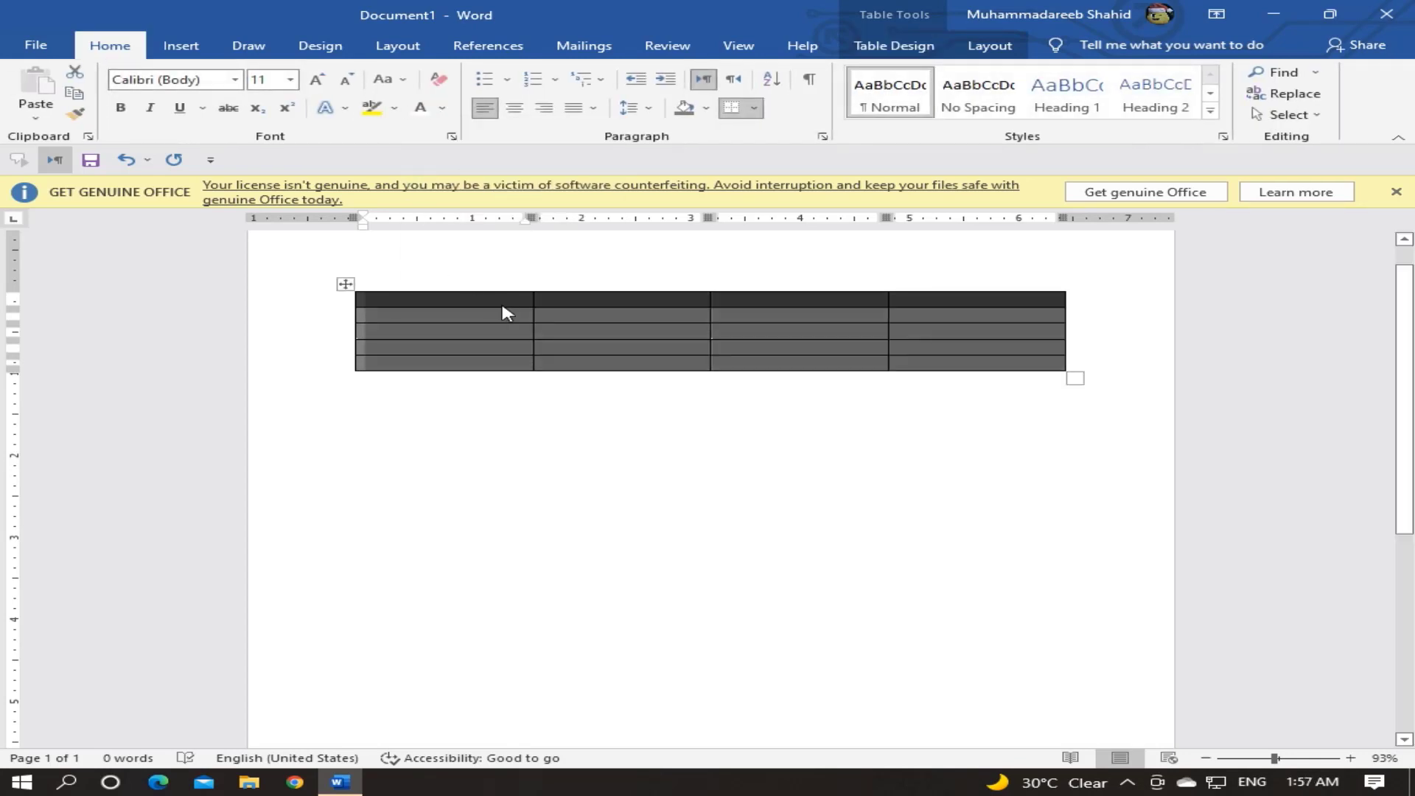
Type test text 'huhj' and 'jhjhk' into the first cells, then undo it.
{"action": "left_click", "coordinate": [457, 303]}
{"action": "type", "text": "h"}
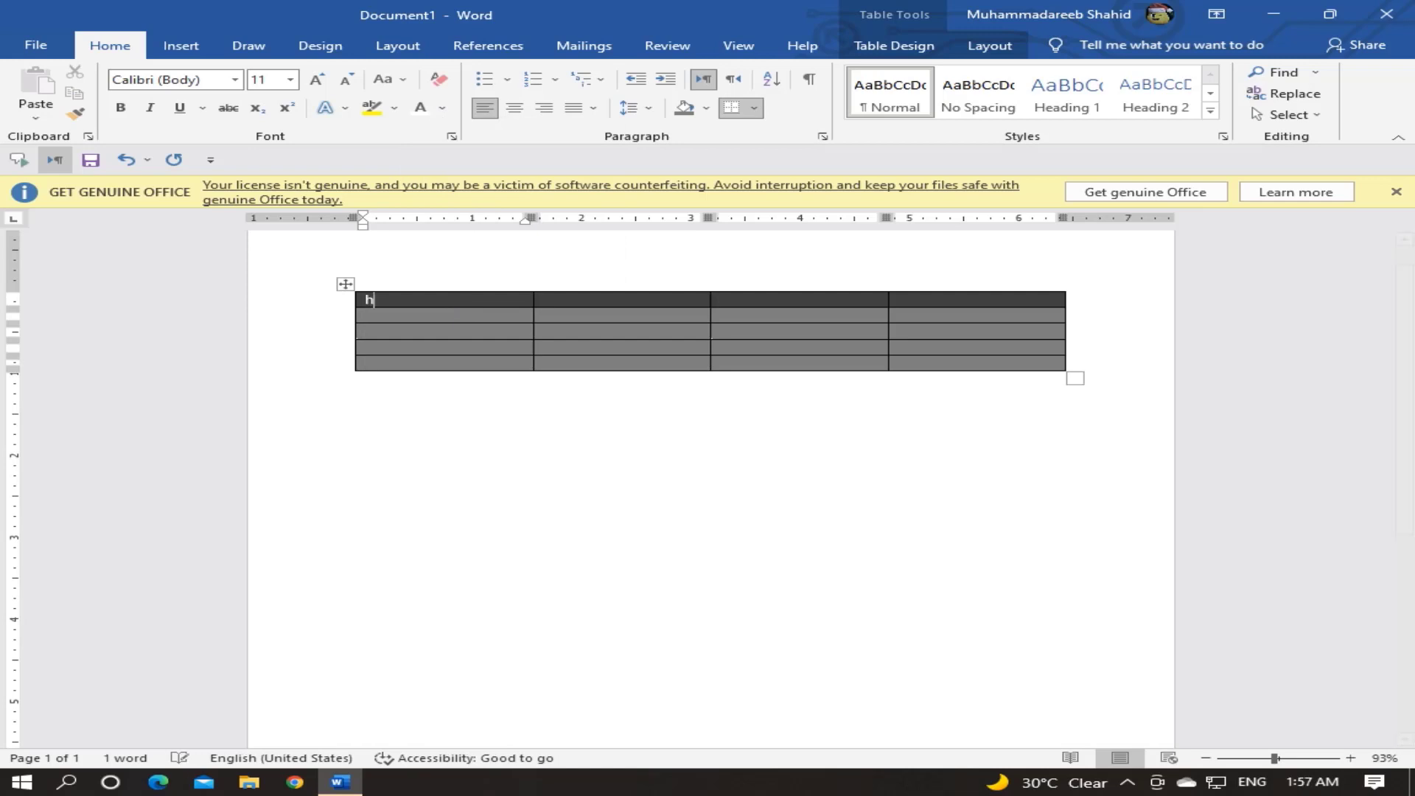
{"action": "type", "text": "uhj"}
{"action": "key", "text": "Down"}
{"action": "type", "text": "jhjhk"}
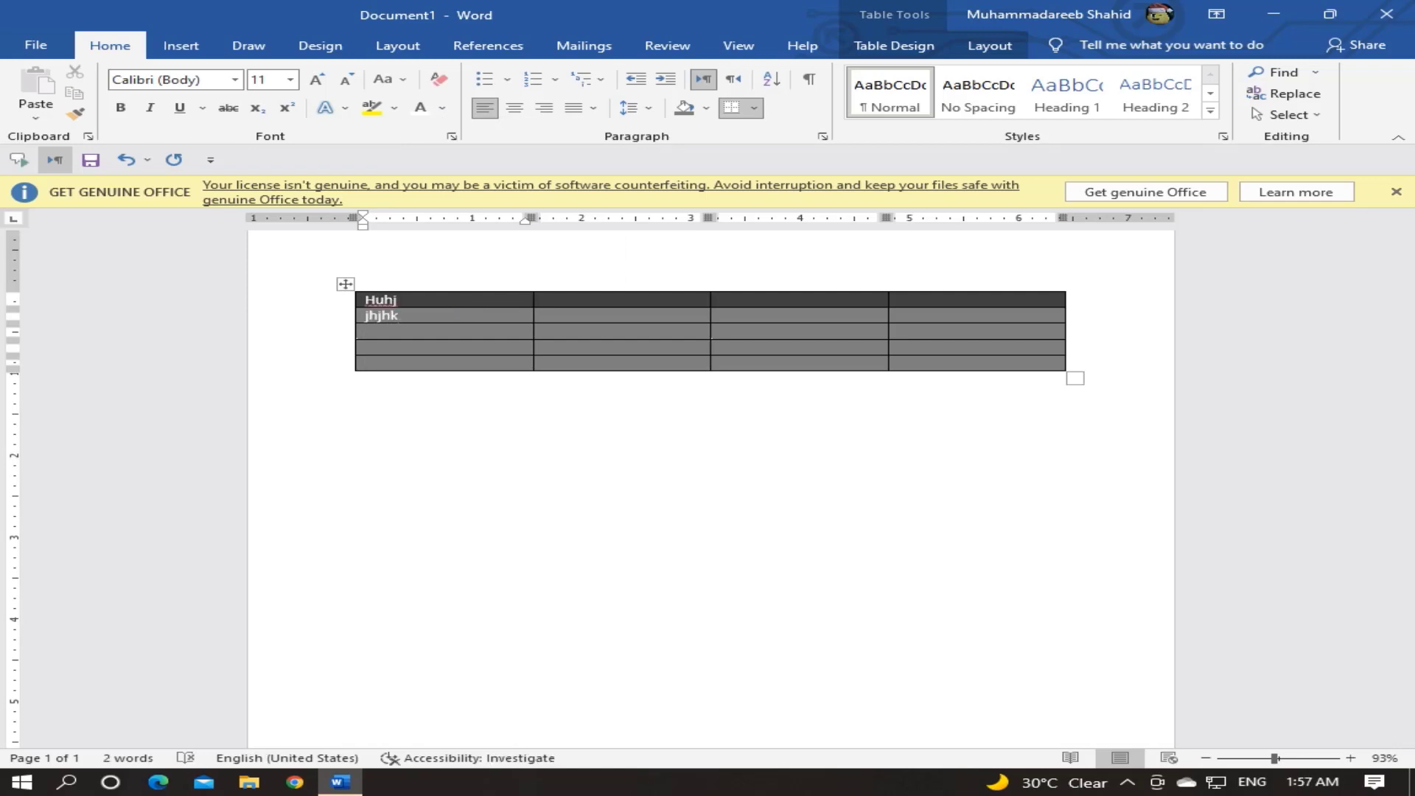
{"action": "key", "text": "ctrl+z"}
{"action": "key", "text": "ctrl+z"}
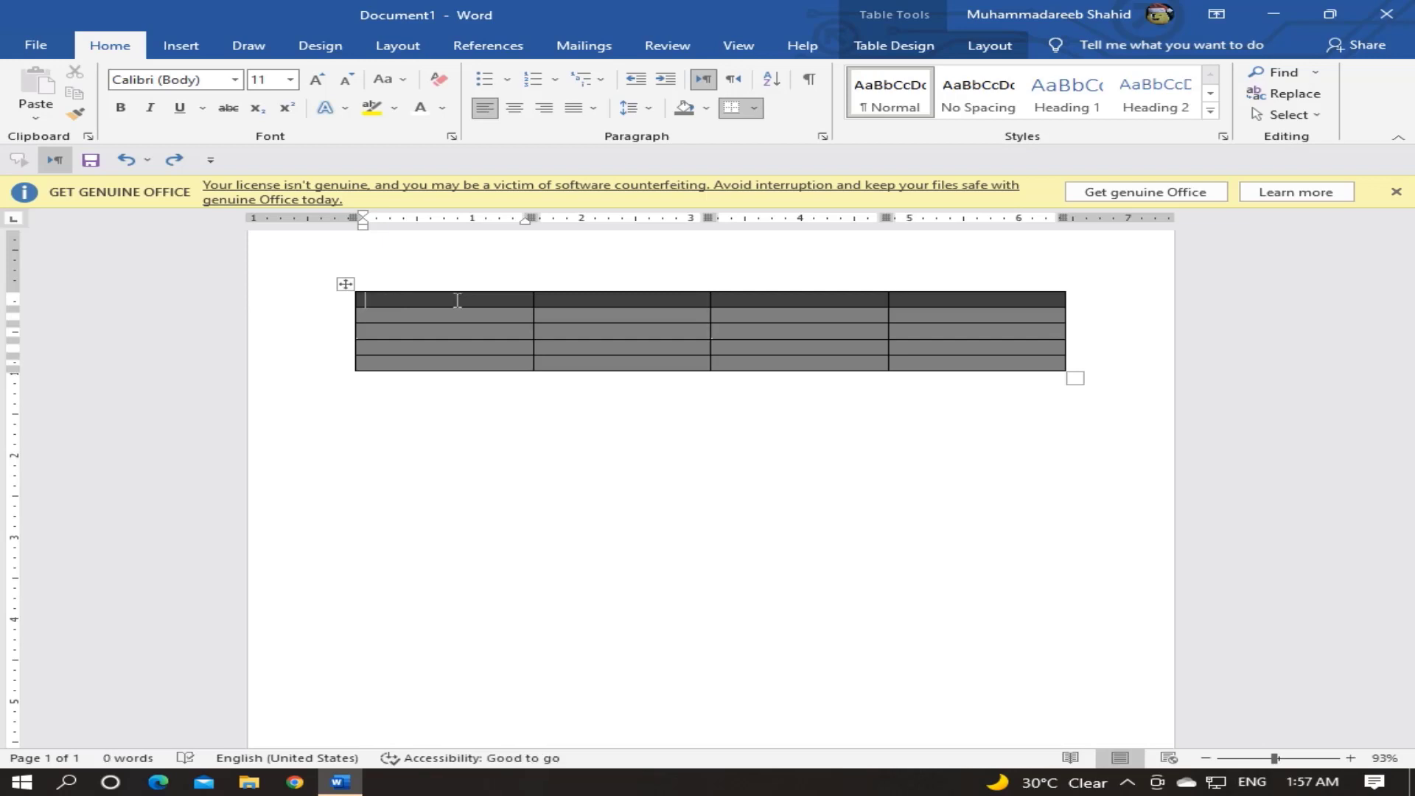
Undo the black and dark grey cell shading, leaving empty white cells.
{"action": "left_click", "coordinate": [891, 47]}
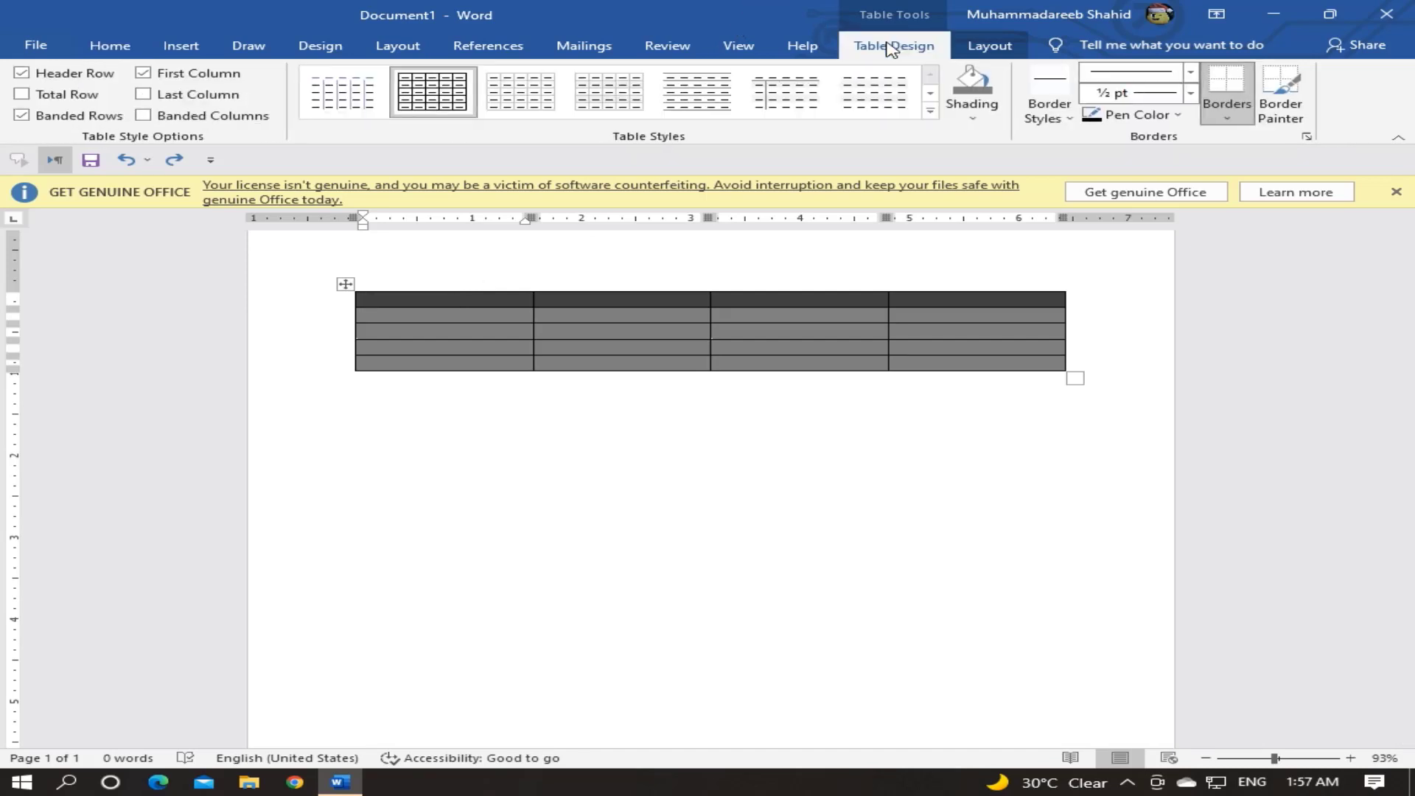
{"action": "key", "text": "ctrl+a"}
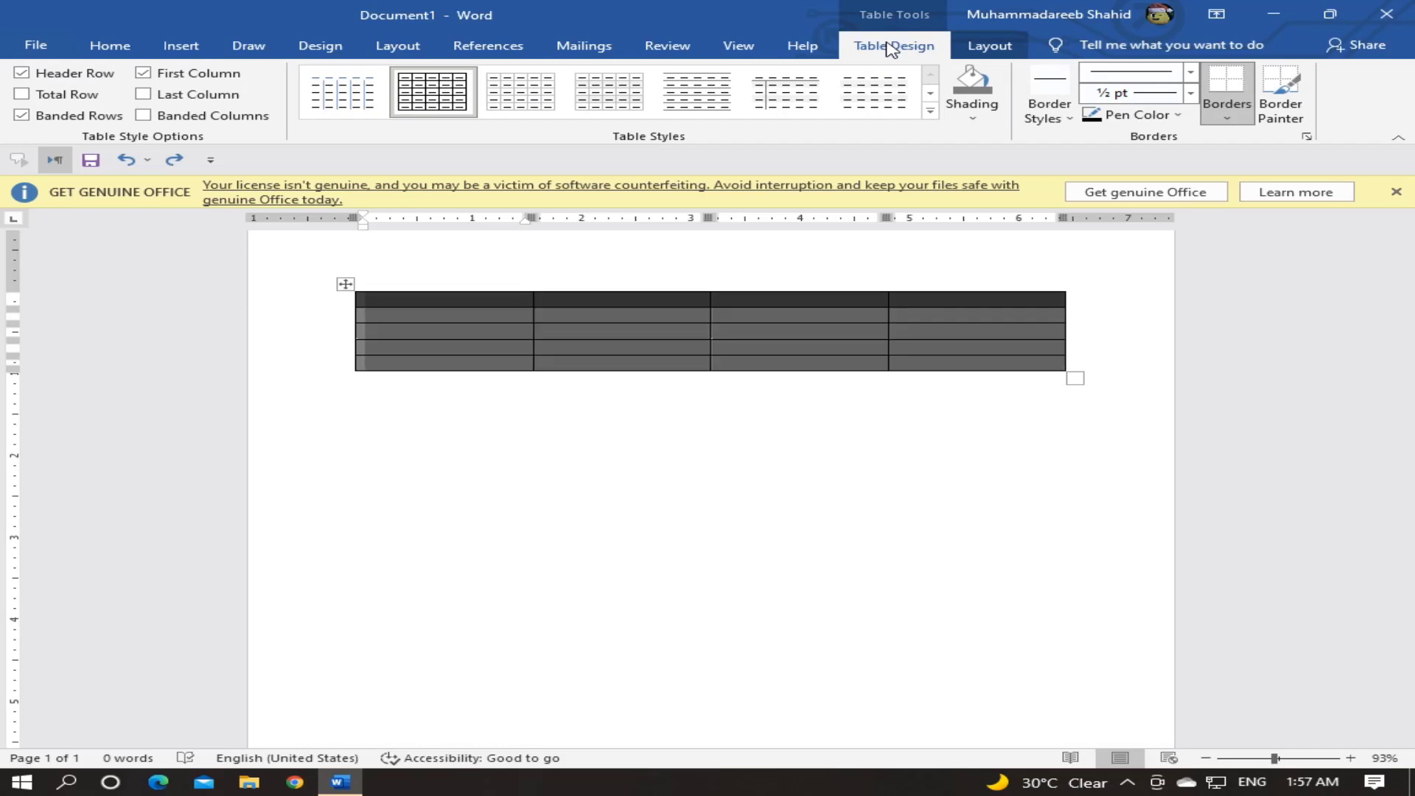
{"action": "key", "text": "ctrl+z"}
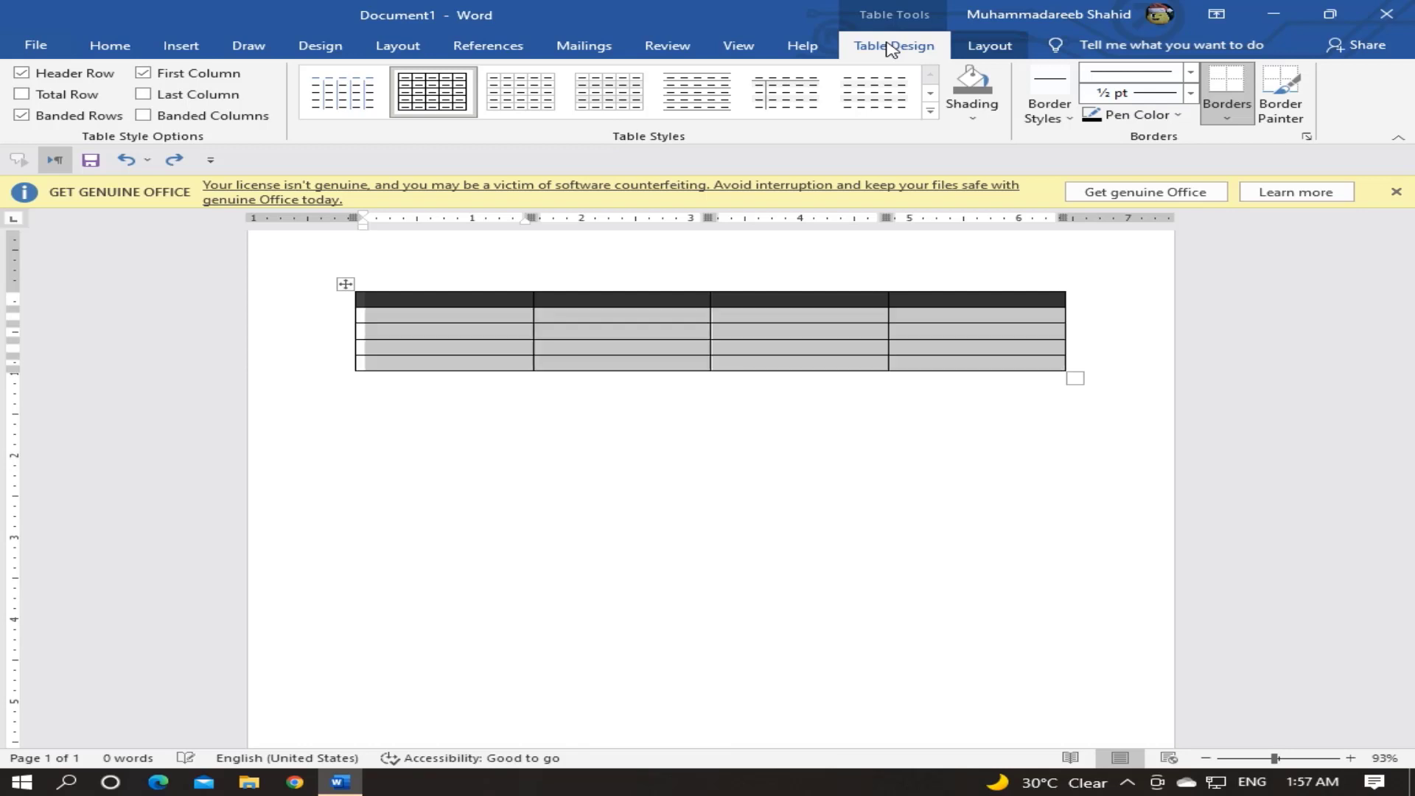
{"action": "key", "text": "ctrl+z"}
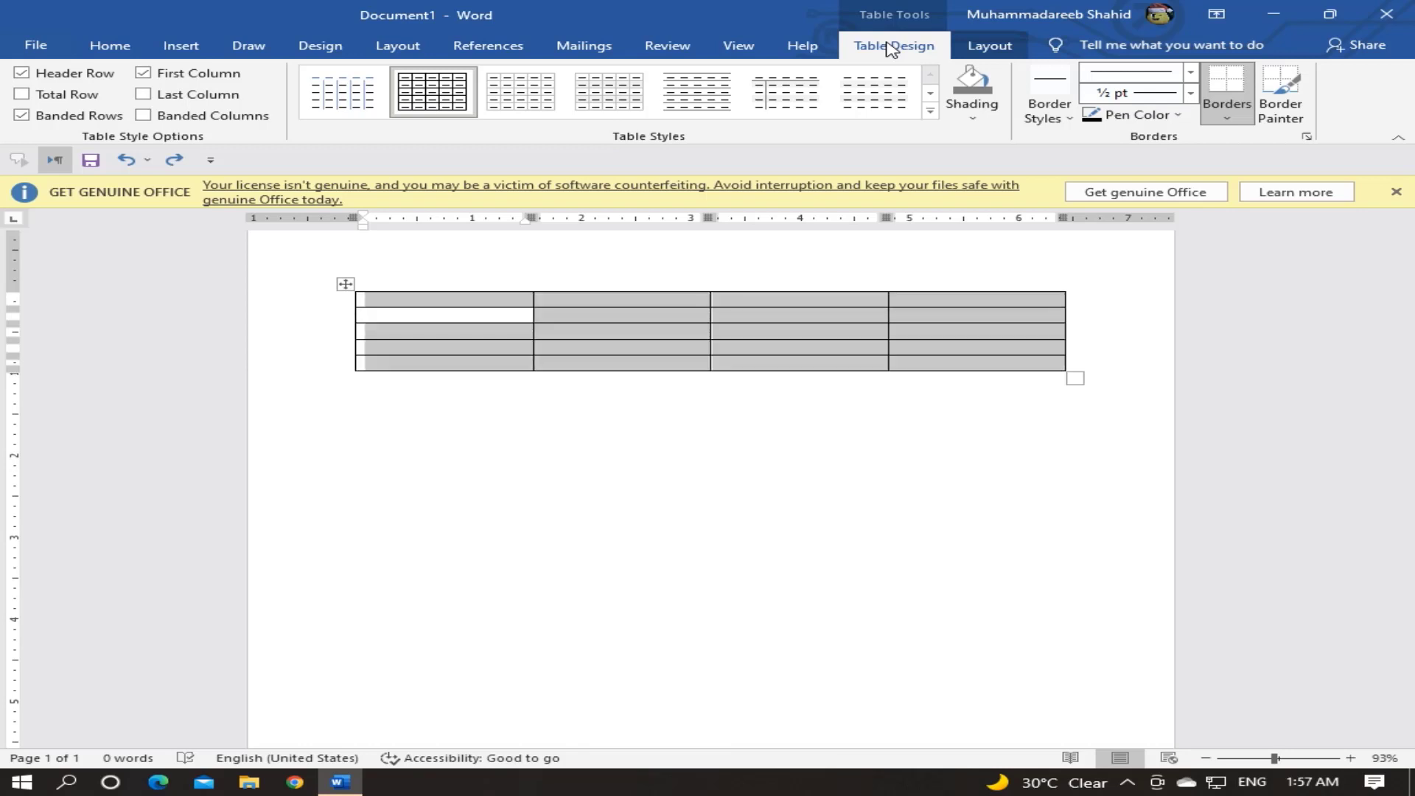
{"action": "left_click", "coordinate": [753, 330]}
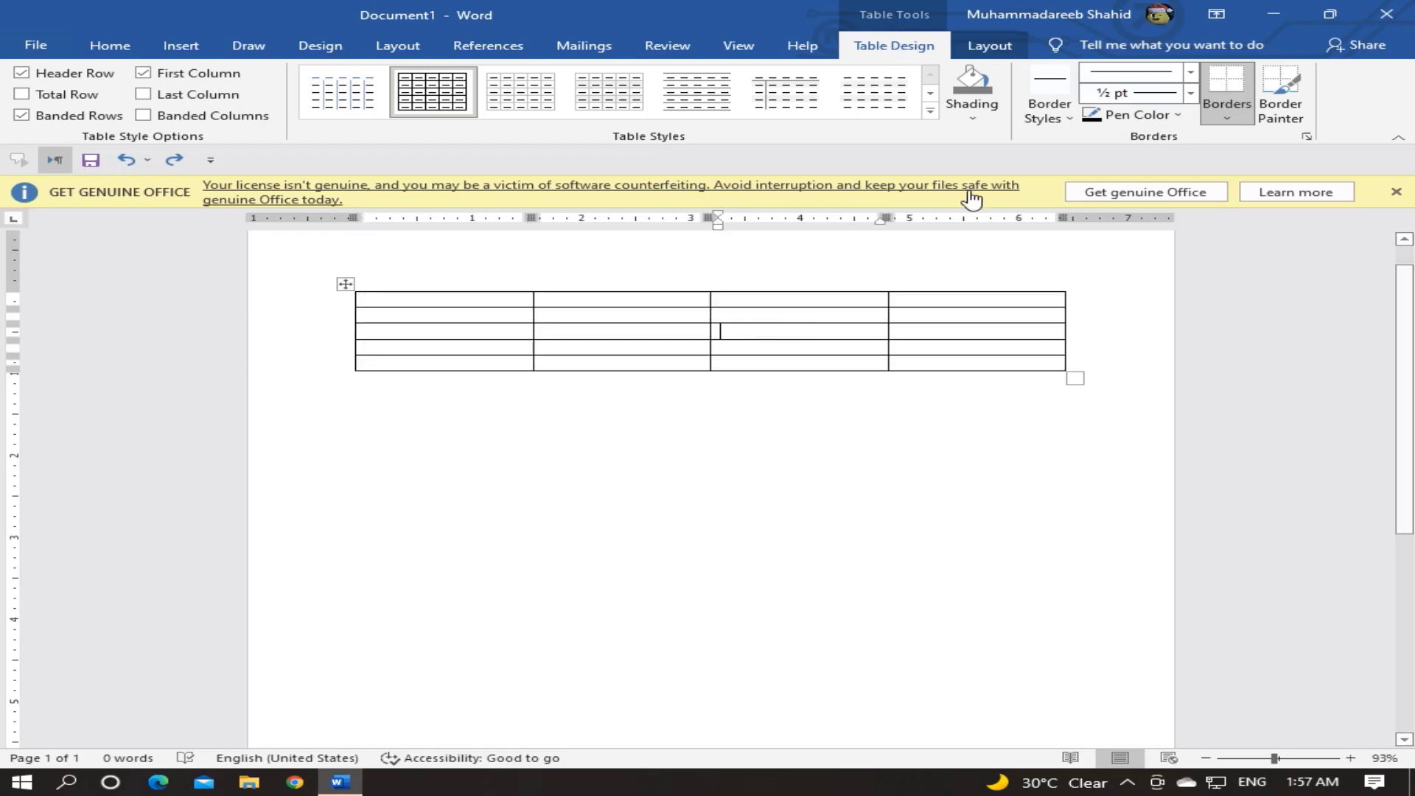
{"action": "left_click", "coordinate": [1047, 118]}
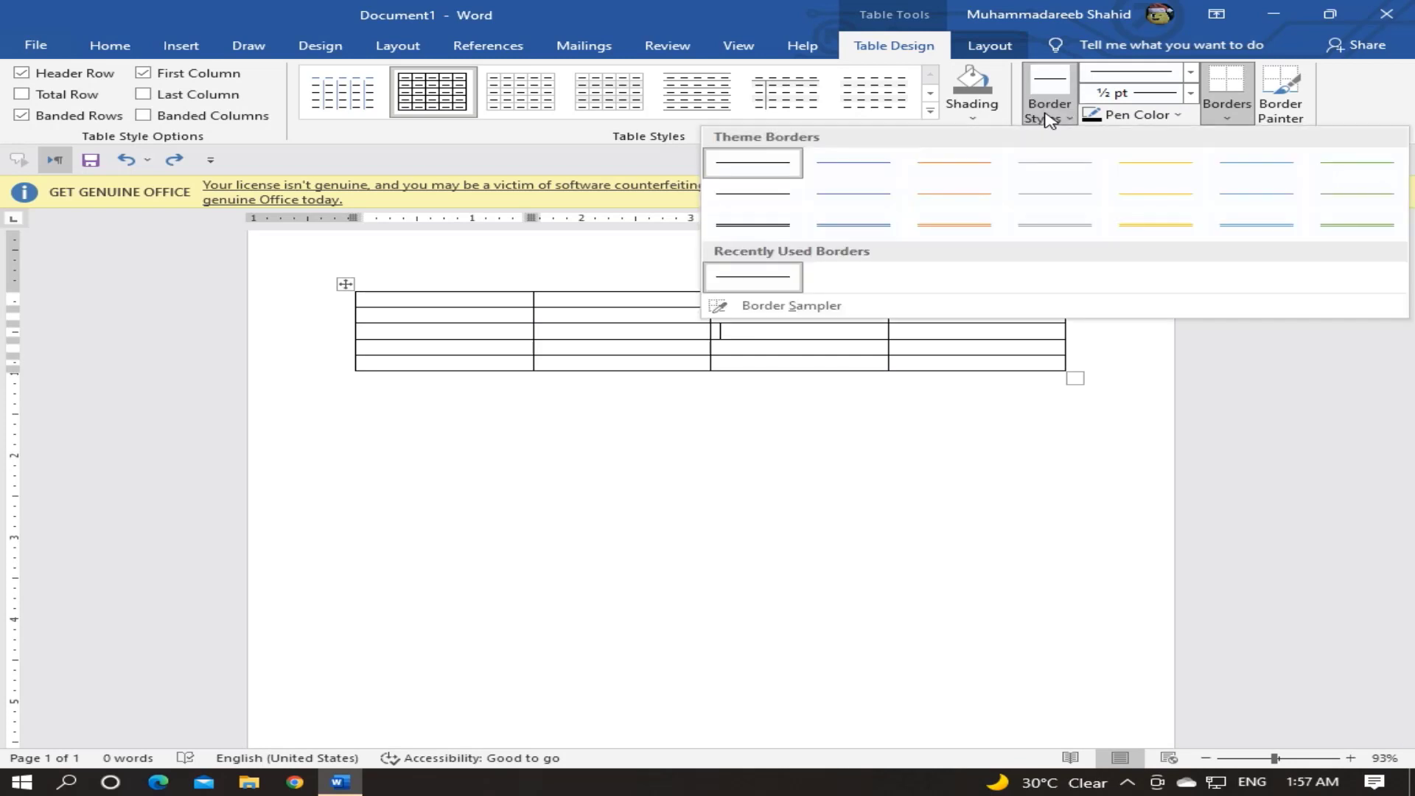
Paint an orange ½ pt border beneath row 1 across the first three columns.
{"action": "left_click", "coordinate": [976, 232]}
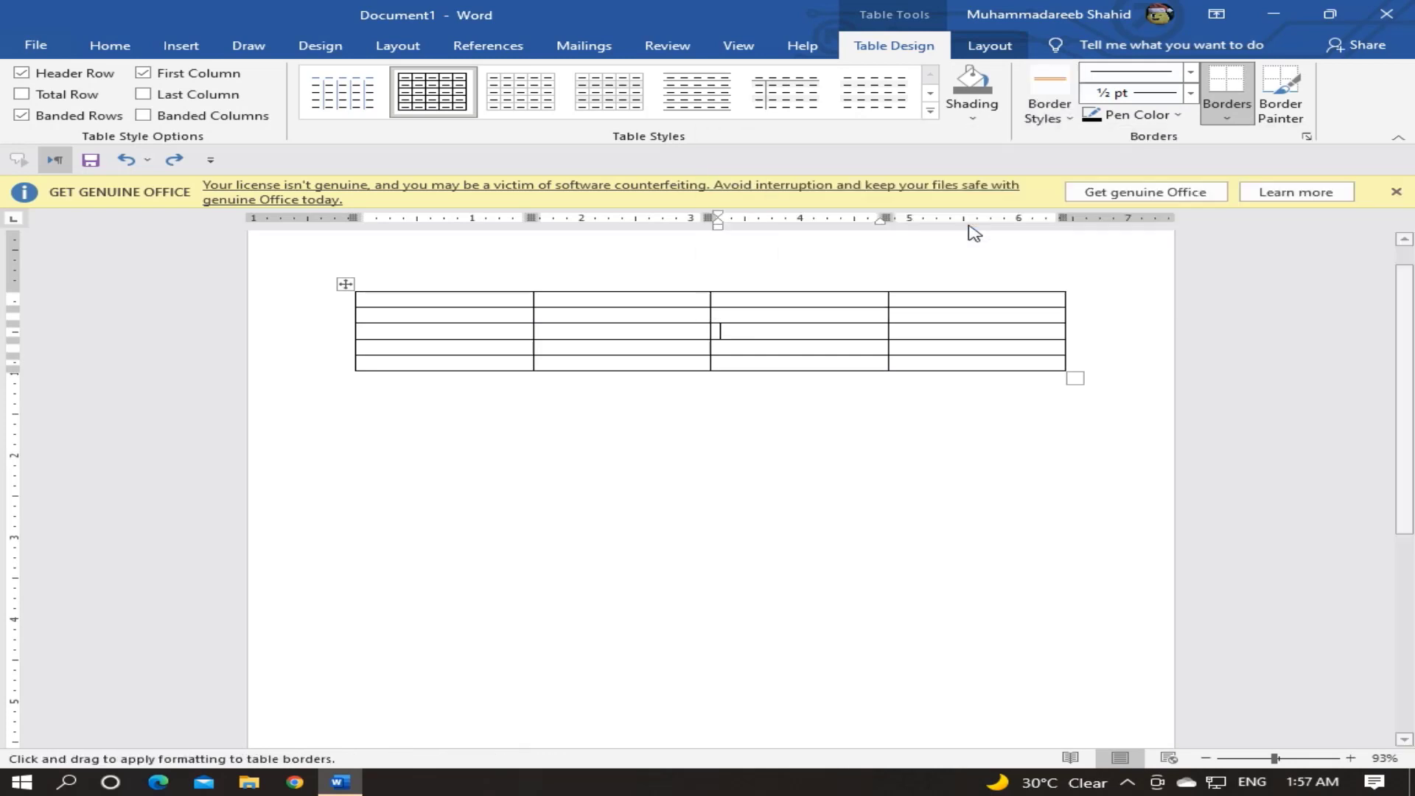
{"action": "left_click", "coordinate": [779, 306]}
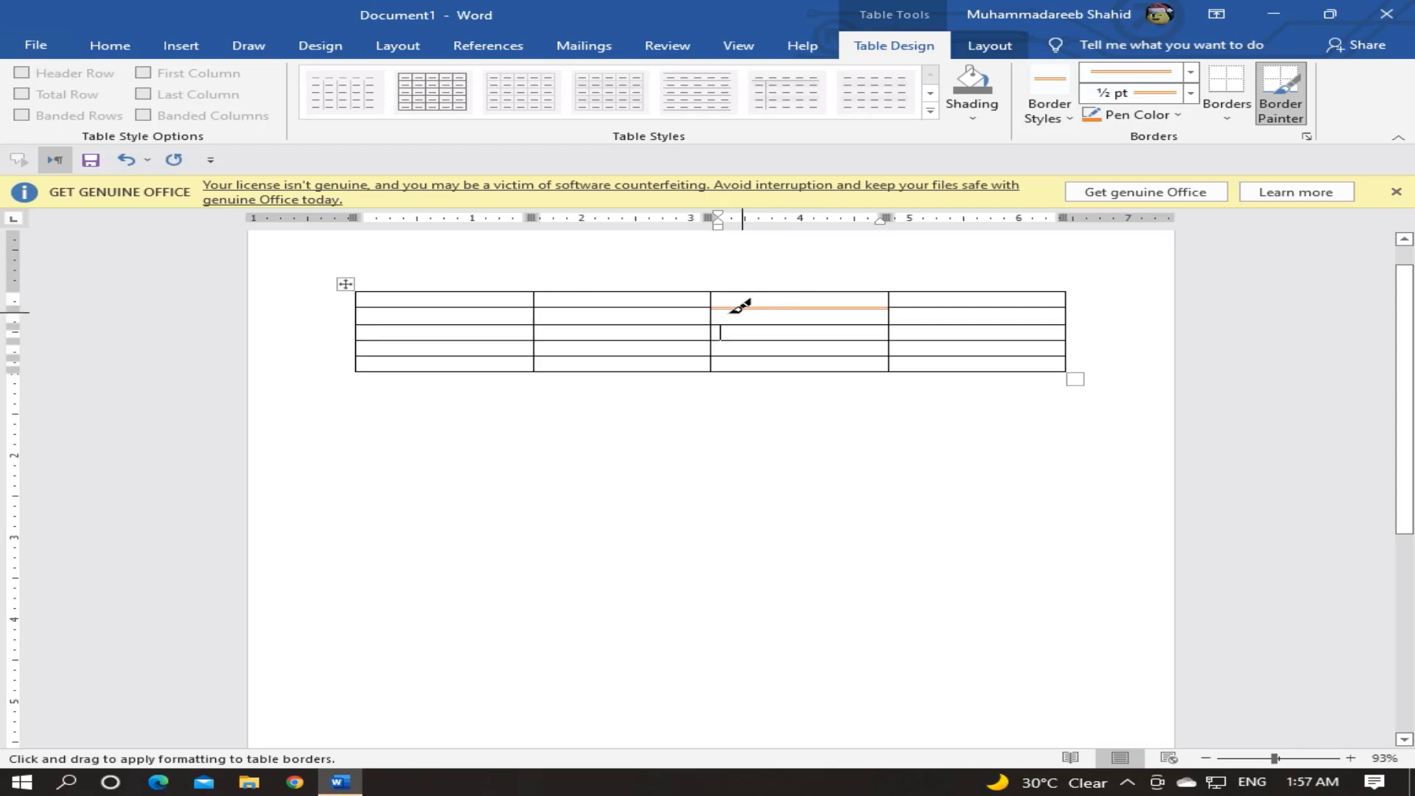
{"action": "left_click", "coordinate": [648, 307]}
{"action": "left_click", "coordinate": [472, 306]}
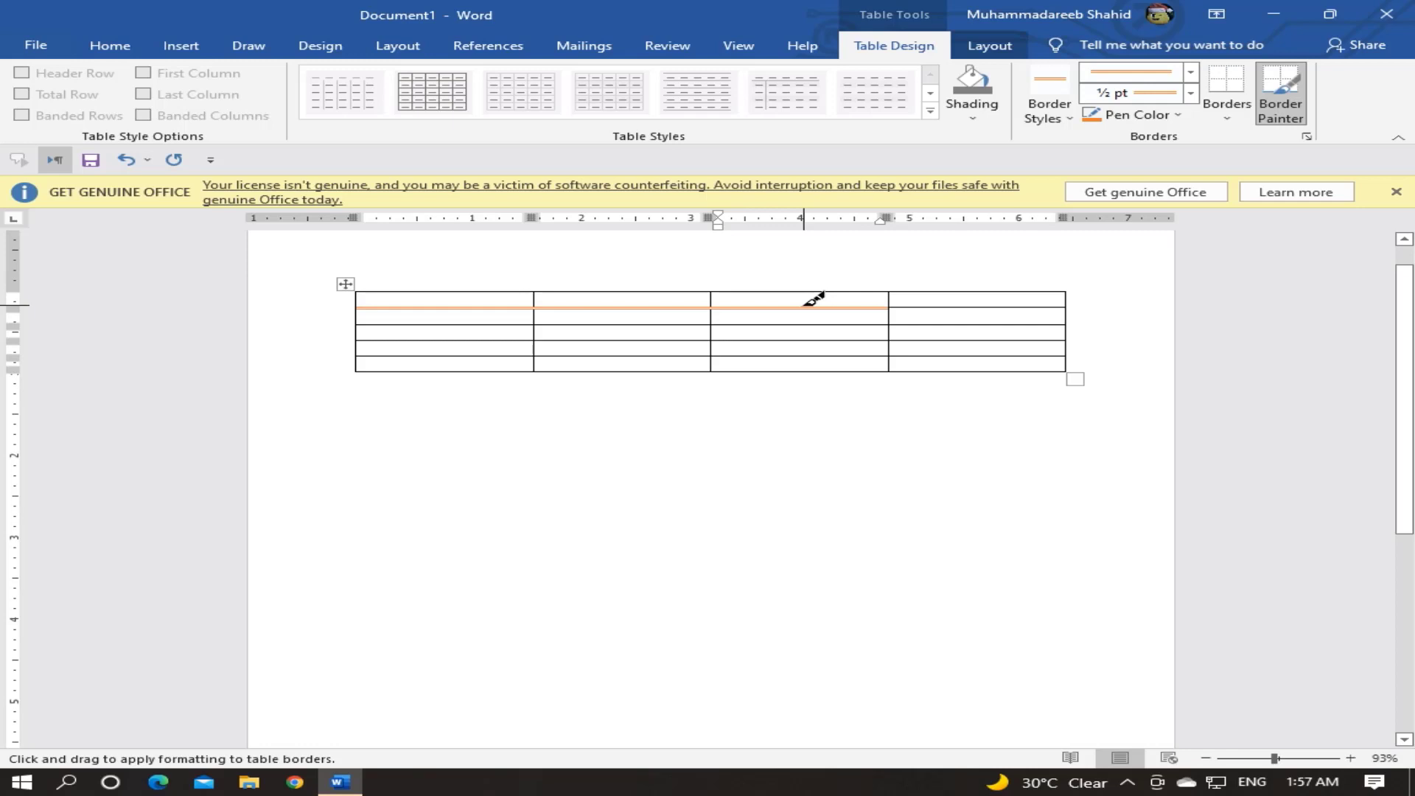
{"action": "key", "text": "Escape"}
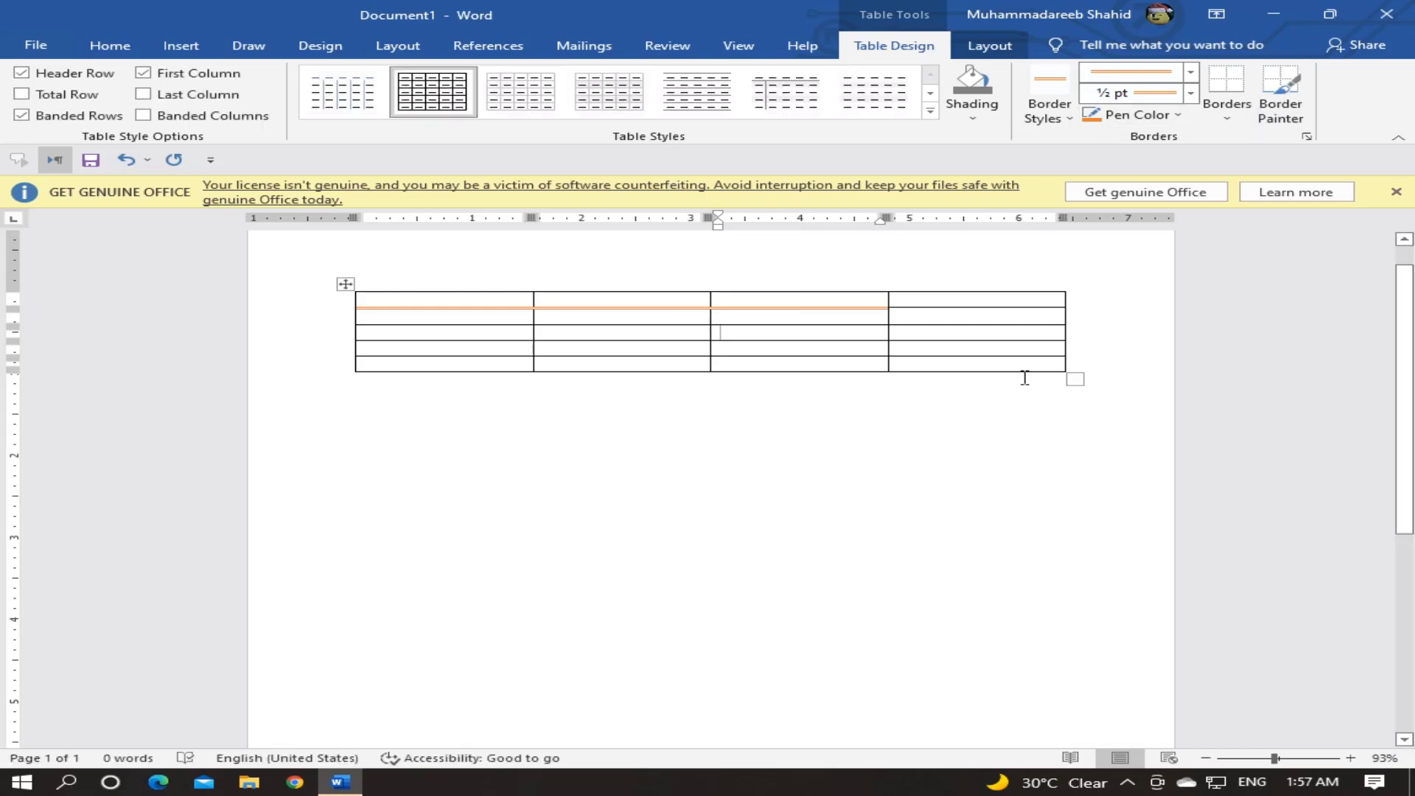
{"action": "left_click_drag", "start_coordinate": [435, 299], "coordinate": [958, 362]}
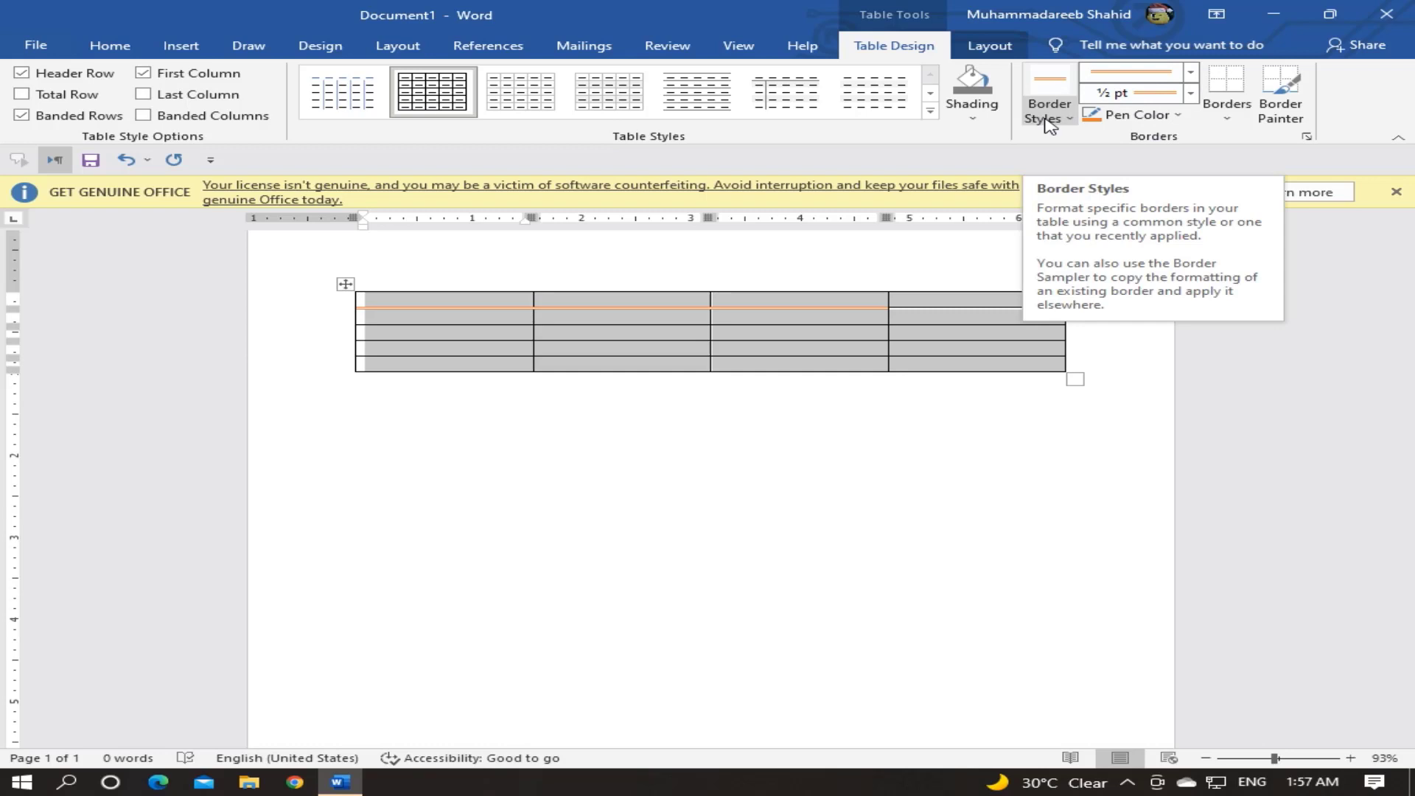
Apply a thick 3 pt orange line to all borders of the table.
{"action": "left_click", "coordinate": [1239, 124]}
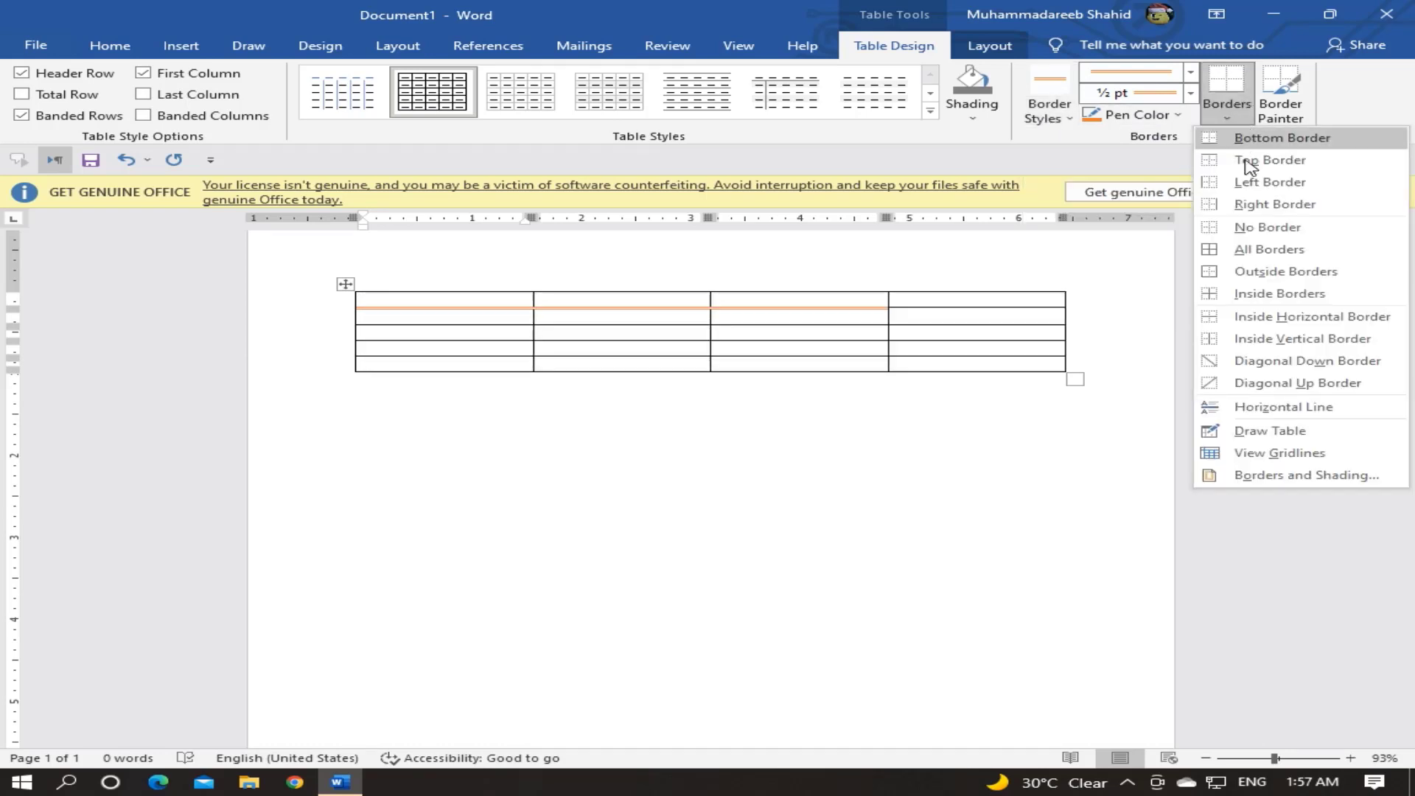
{"action": "left_click", "coordinate": [1251, 251]}
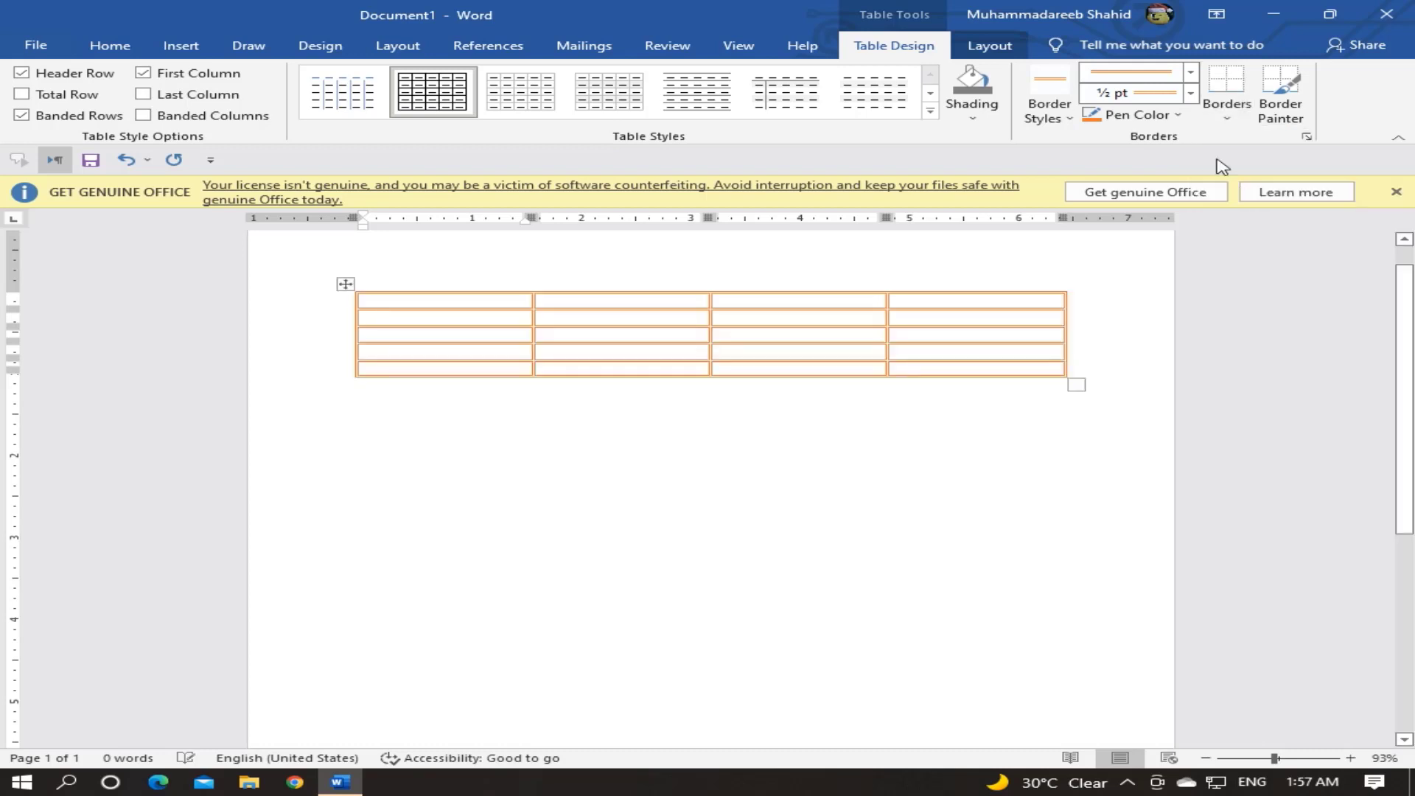
{"action": "left_click", "coordinate": [1191, 72]}
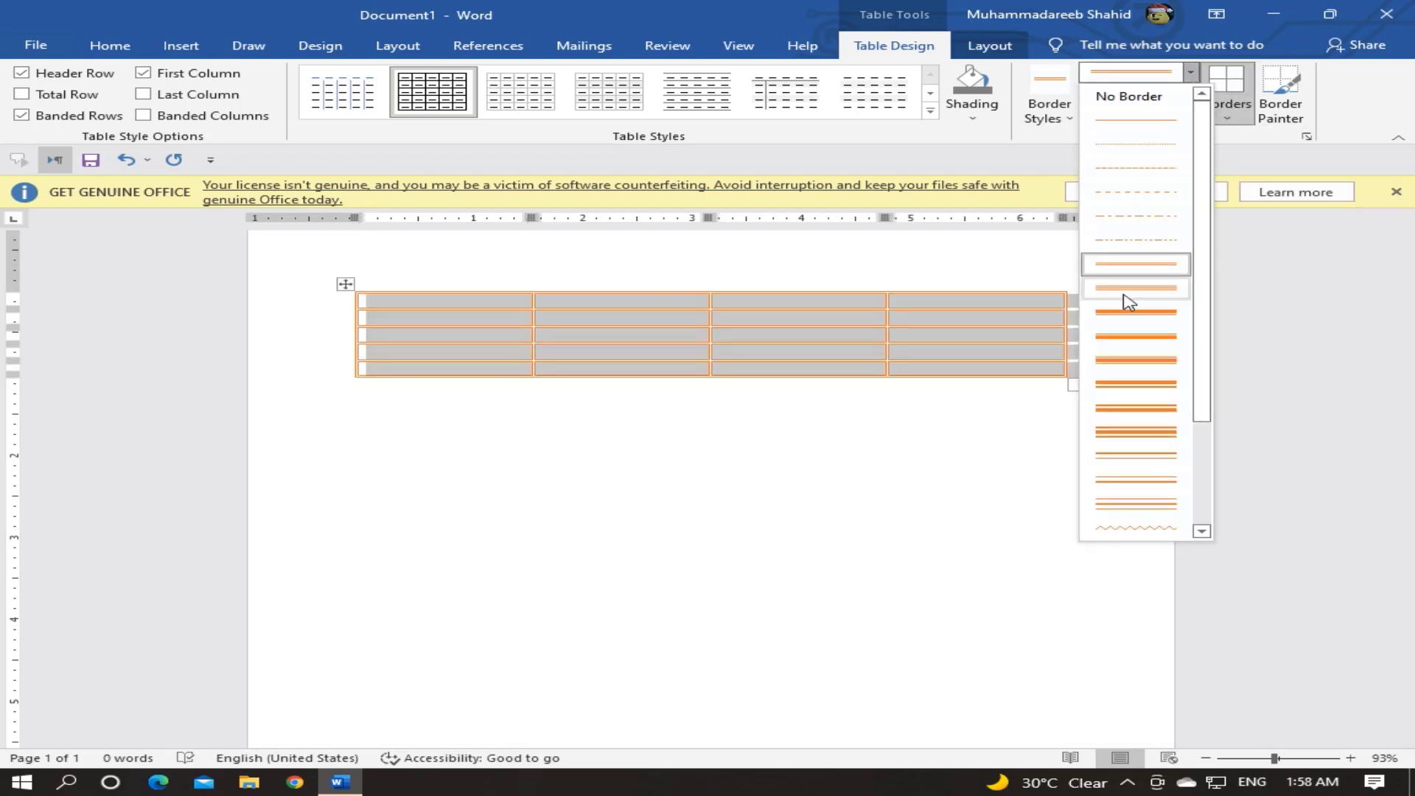
{"action": "left_click", "coordinate": [1132, 368]}
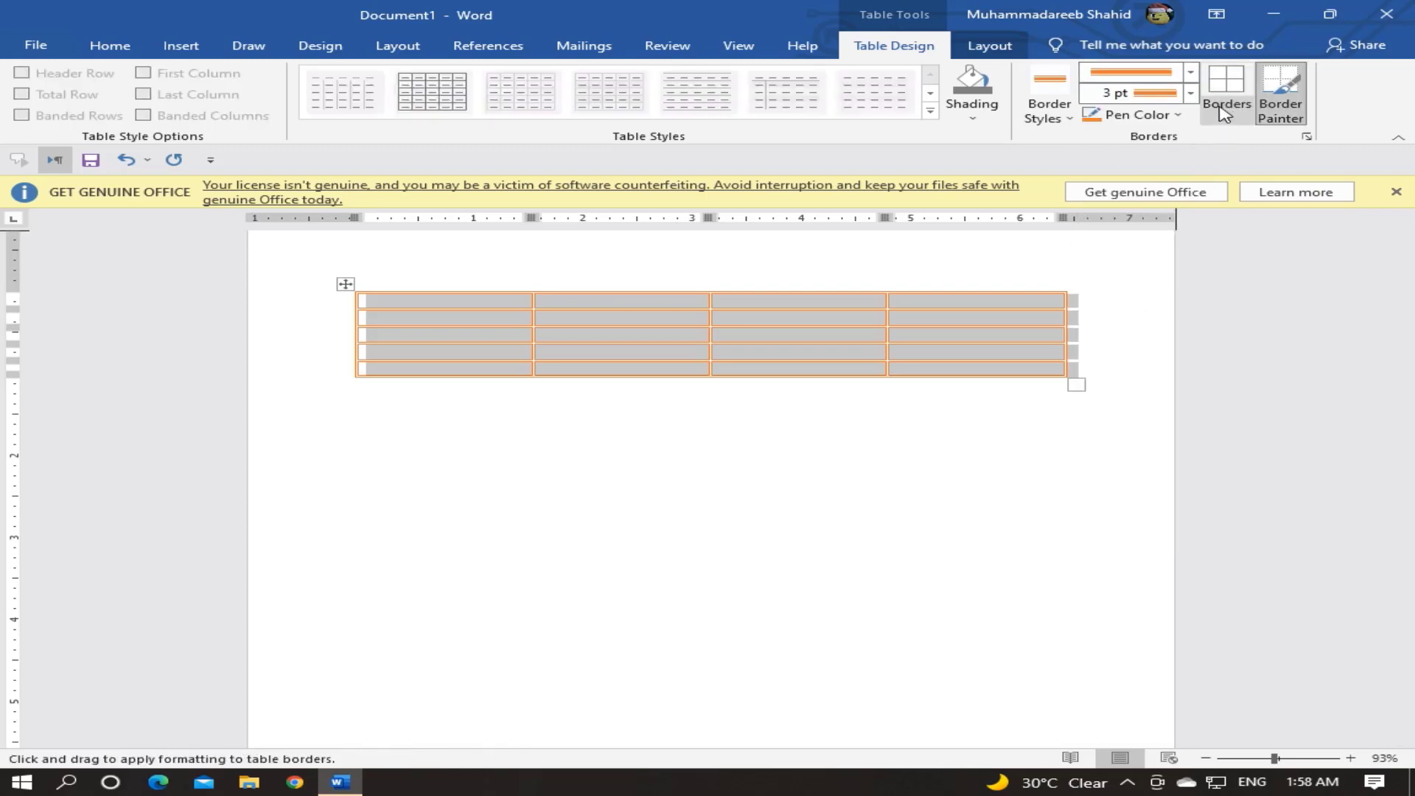
{"action": "left_click", "coordinate": [1226, 120]}
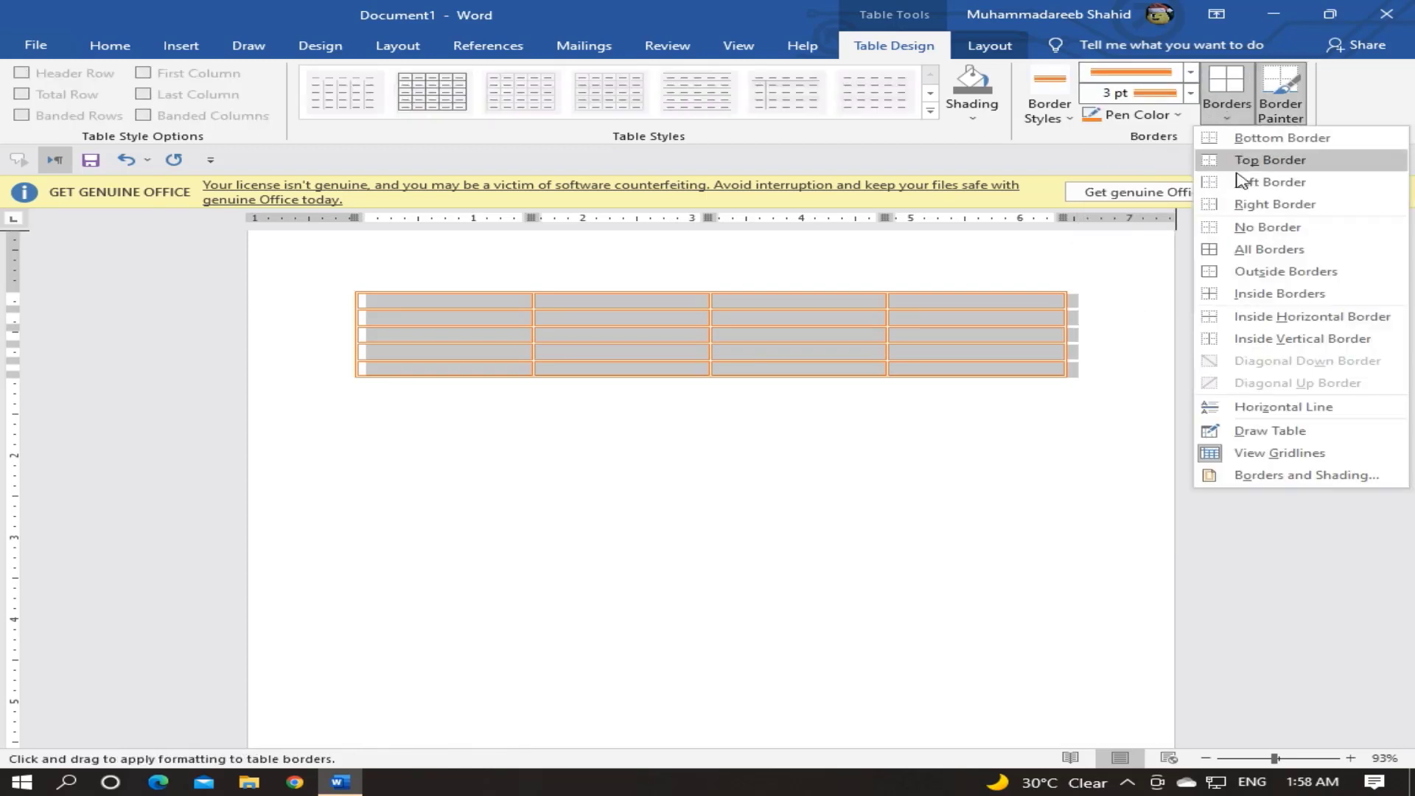
{"action": "left_click", "coordinate": [1283, 255]}
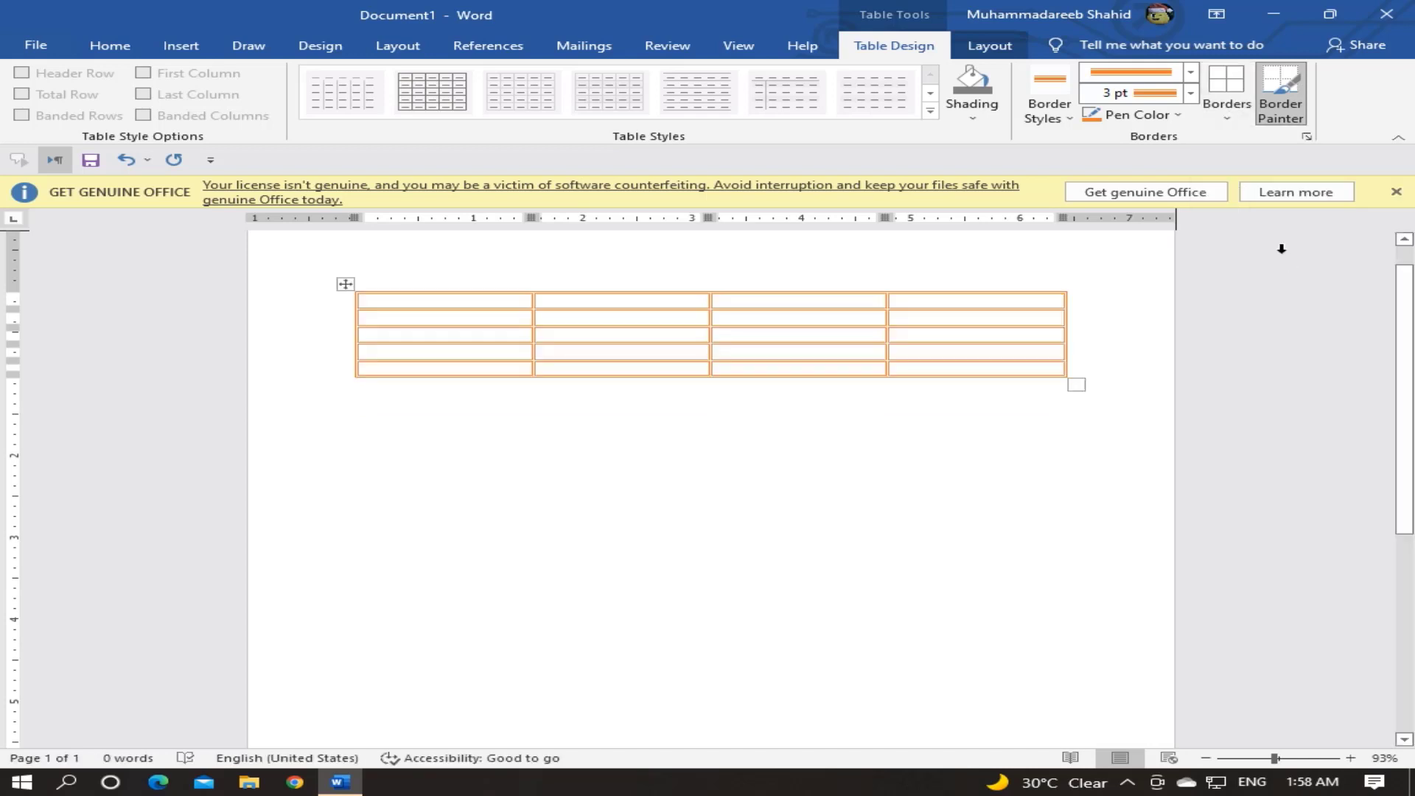
{"action": "left_click", "coordinate": [1190, 71]}
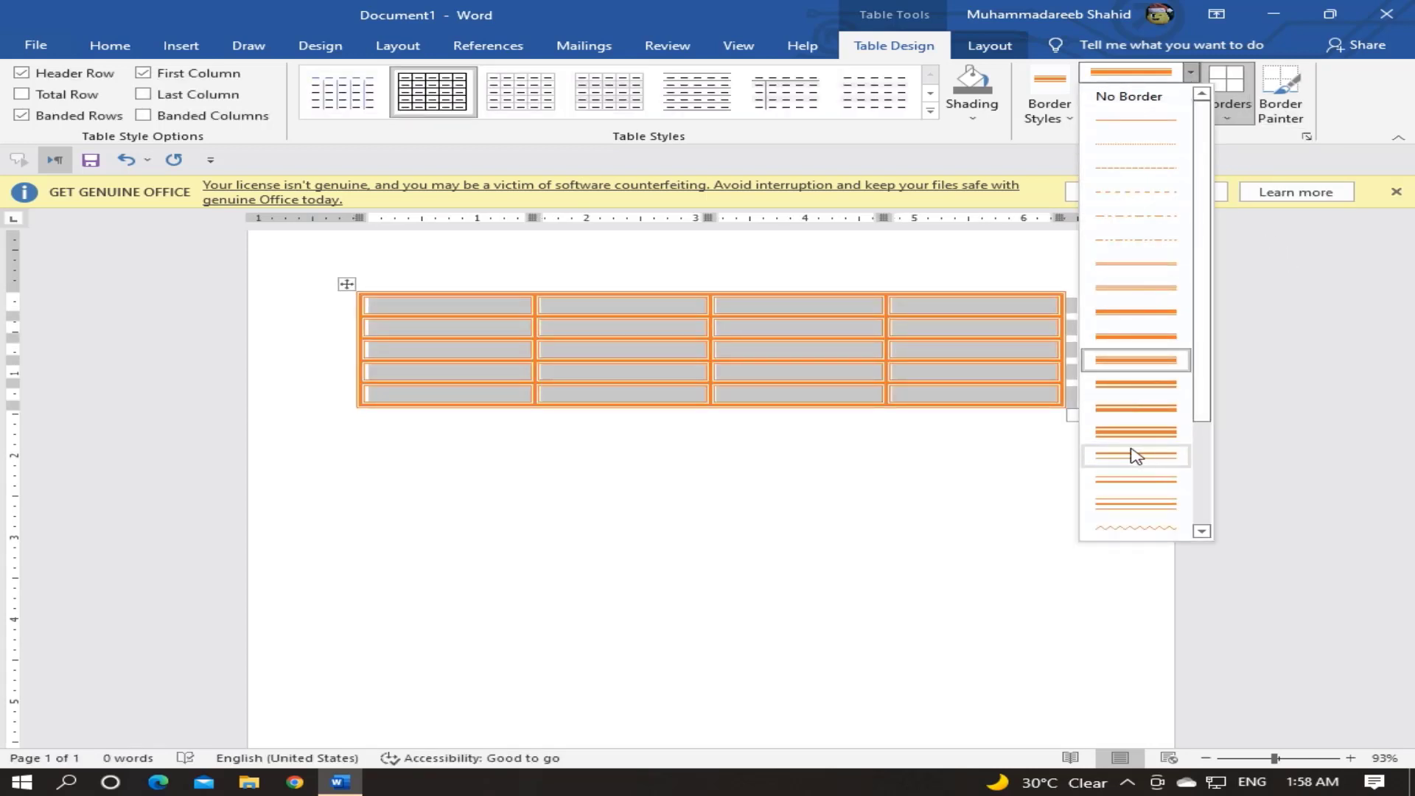
Paint a thin triple-line border between rows 2 and 3 in the third column.
{"action": "left_click", "coordinate": [1135, 504]}
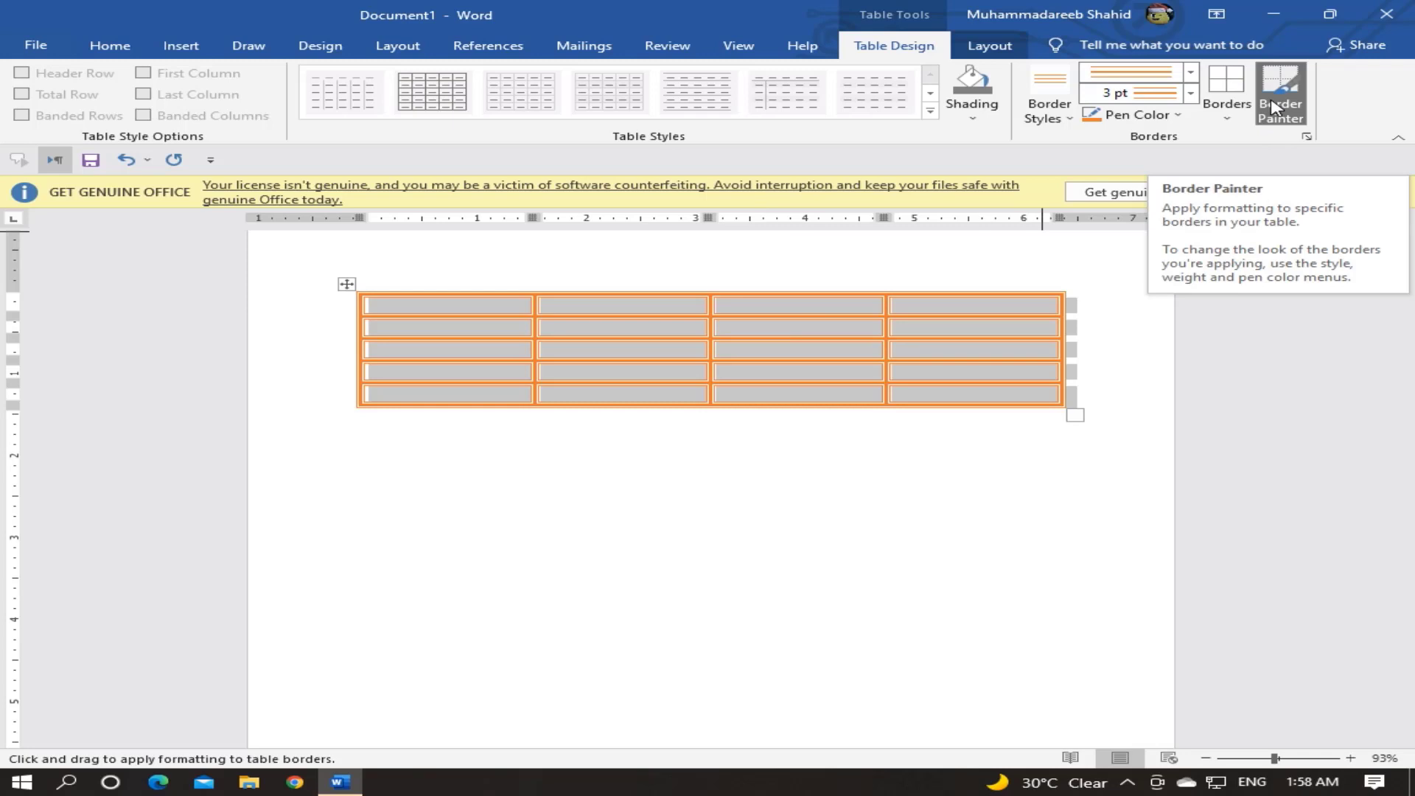
{"action": "left_click", "coordinate": [797, 335]}
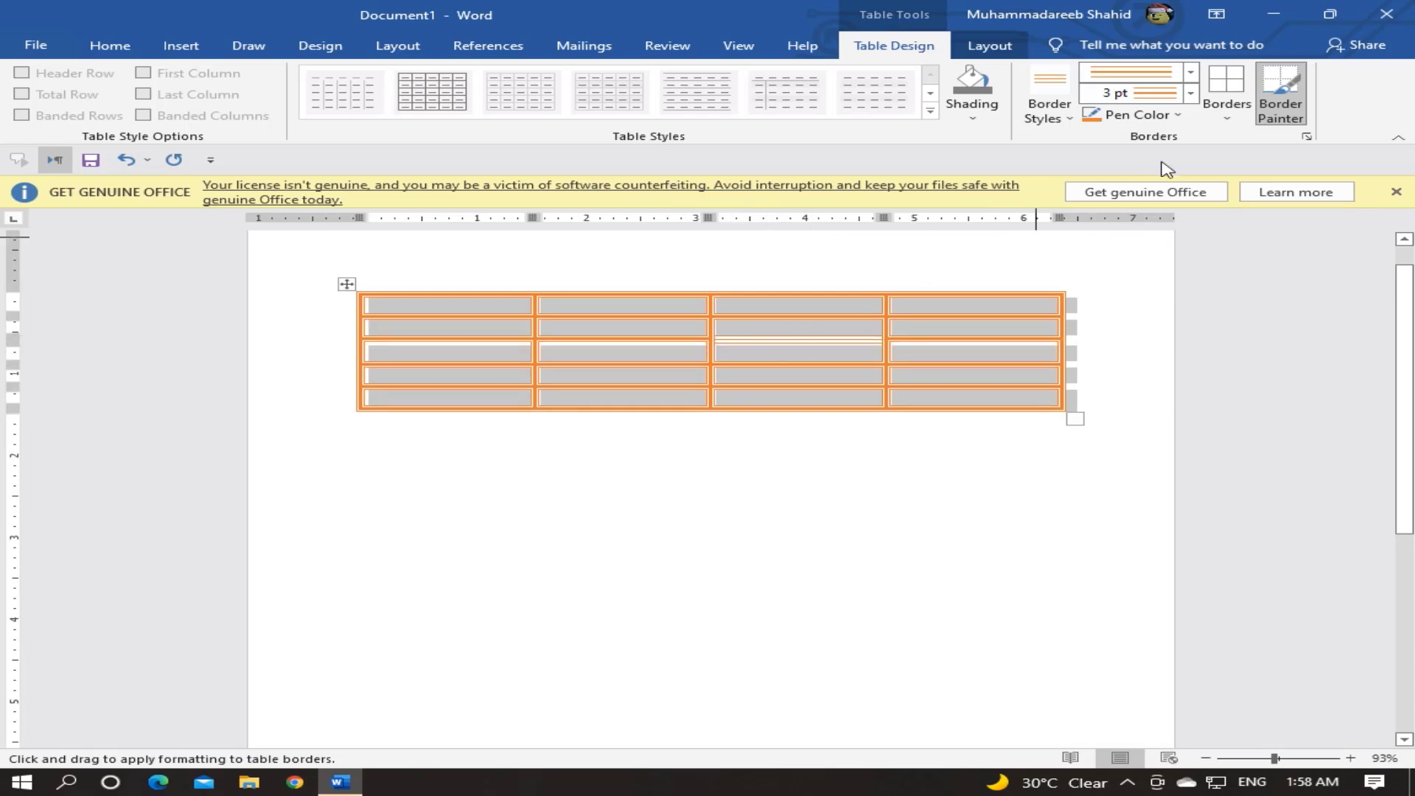
{"action": "left_click", "coordinate": [1300, 103]}
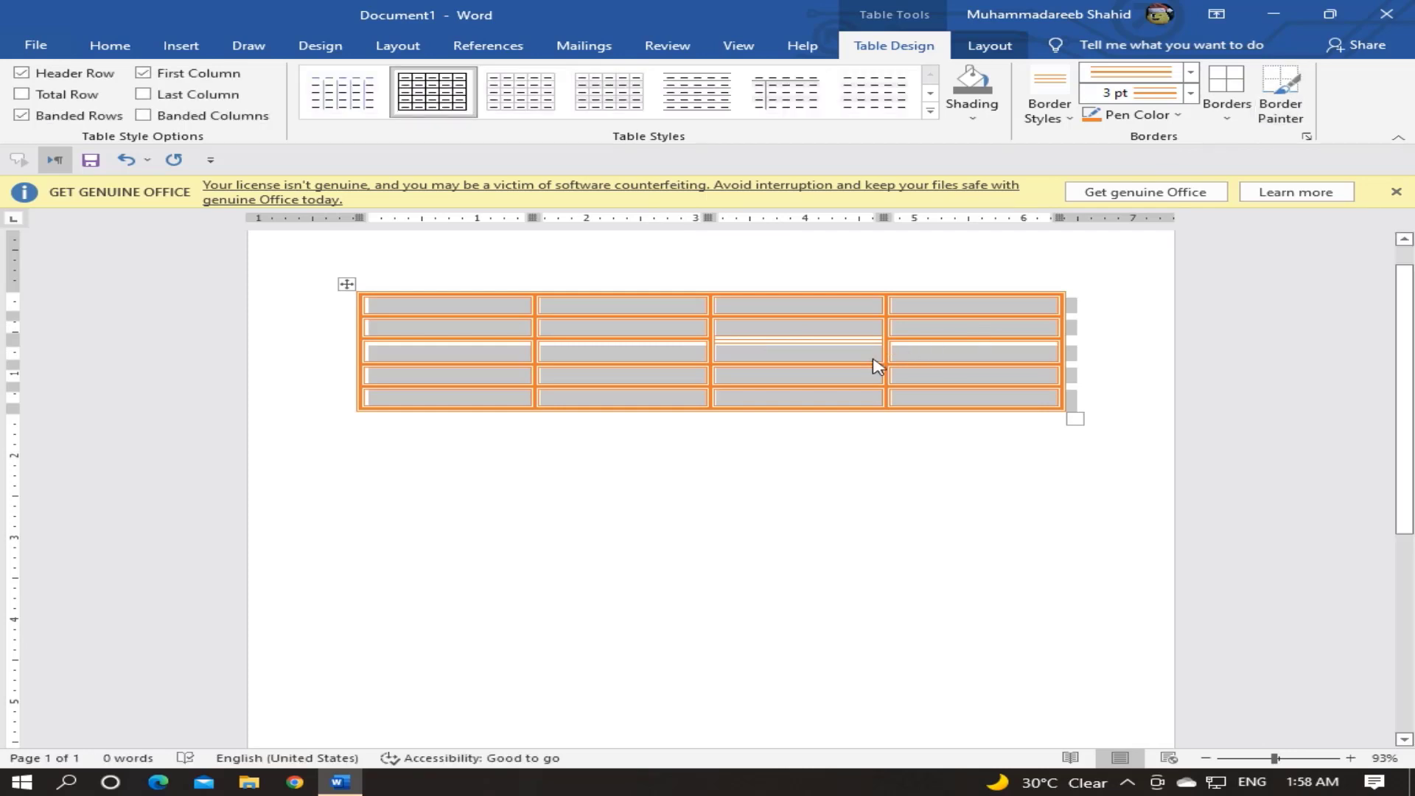
{"action": "left_click", "coordinate": [826, 374]}
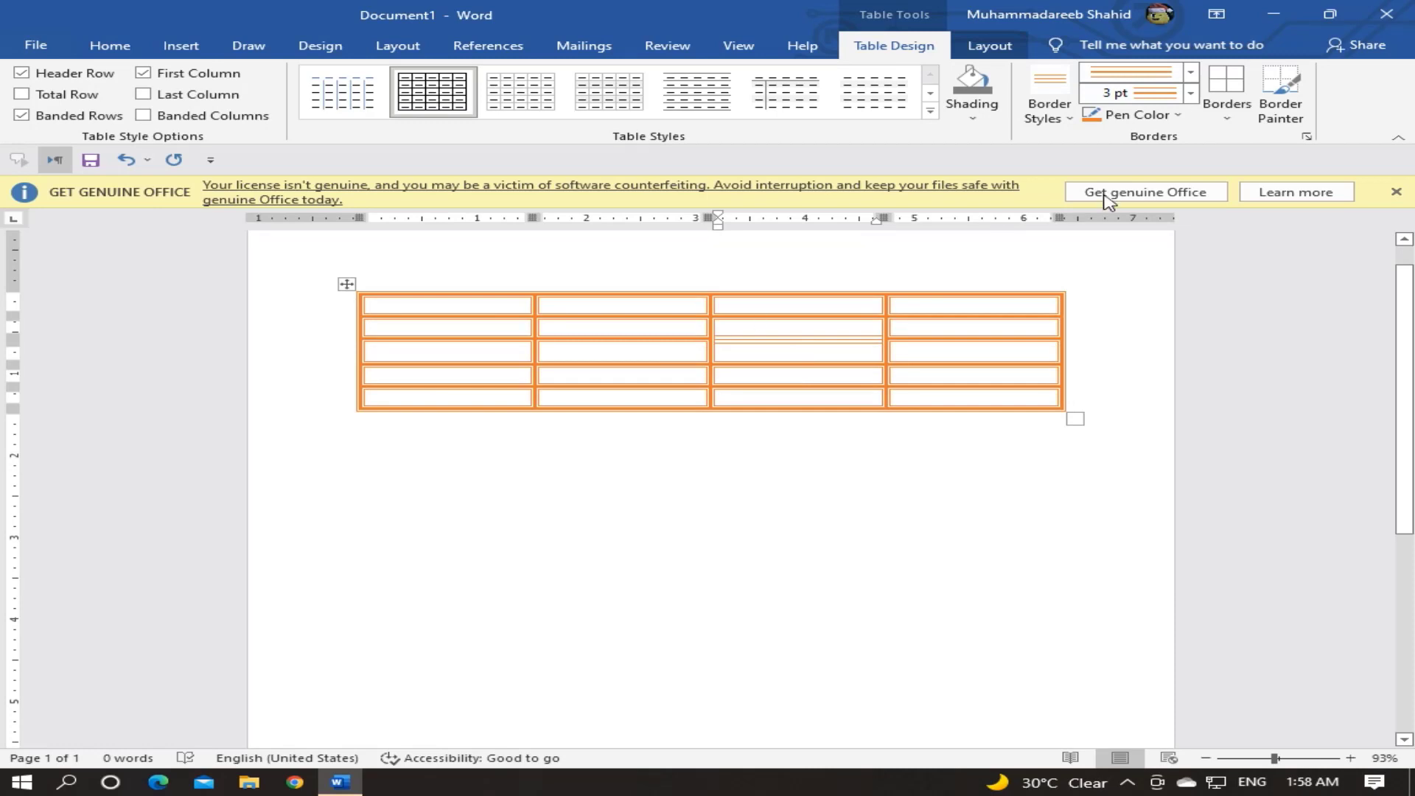
{"action": "left_click", "coordinate": [1176, 115]}
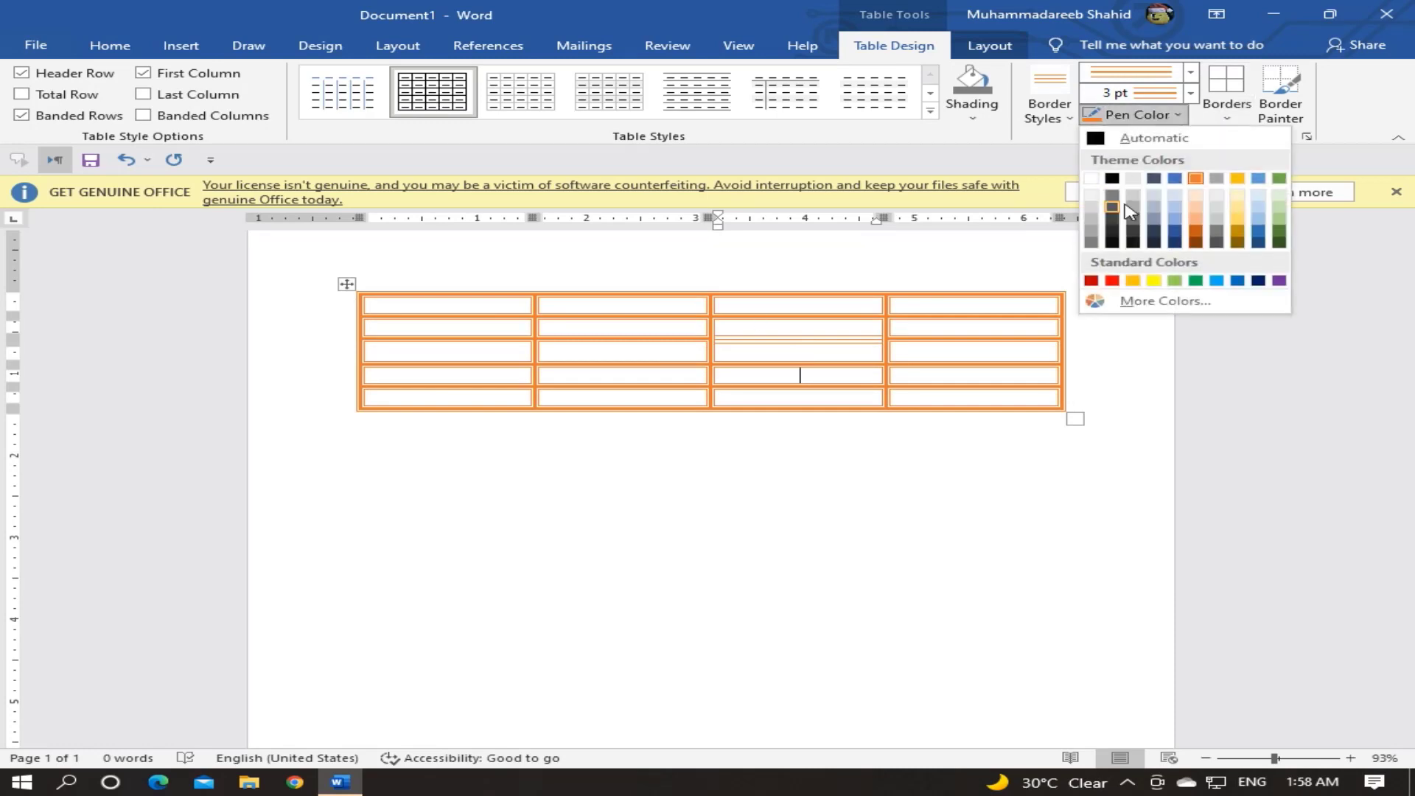
With a blue 6 pt pen, paint borders above row 2's second cell and under row 3, column 3.
{"action": "left_click", "coordinate": [1258, 179]}
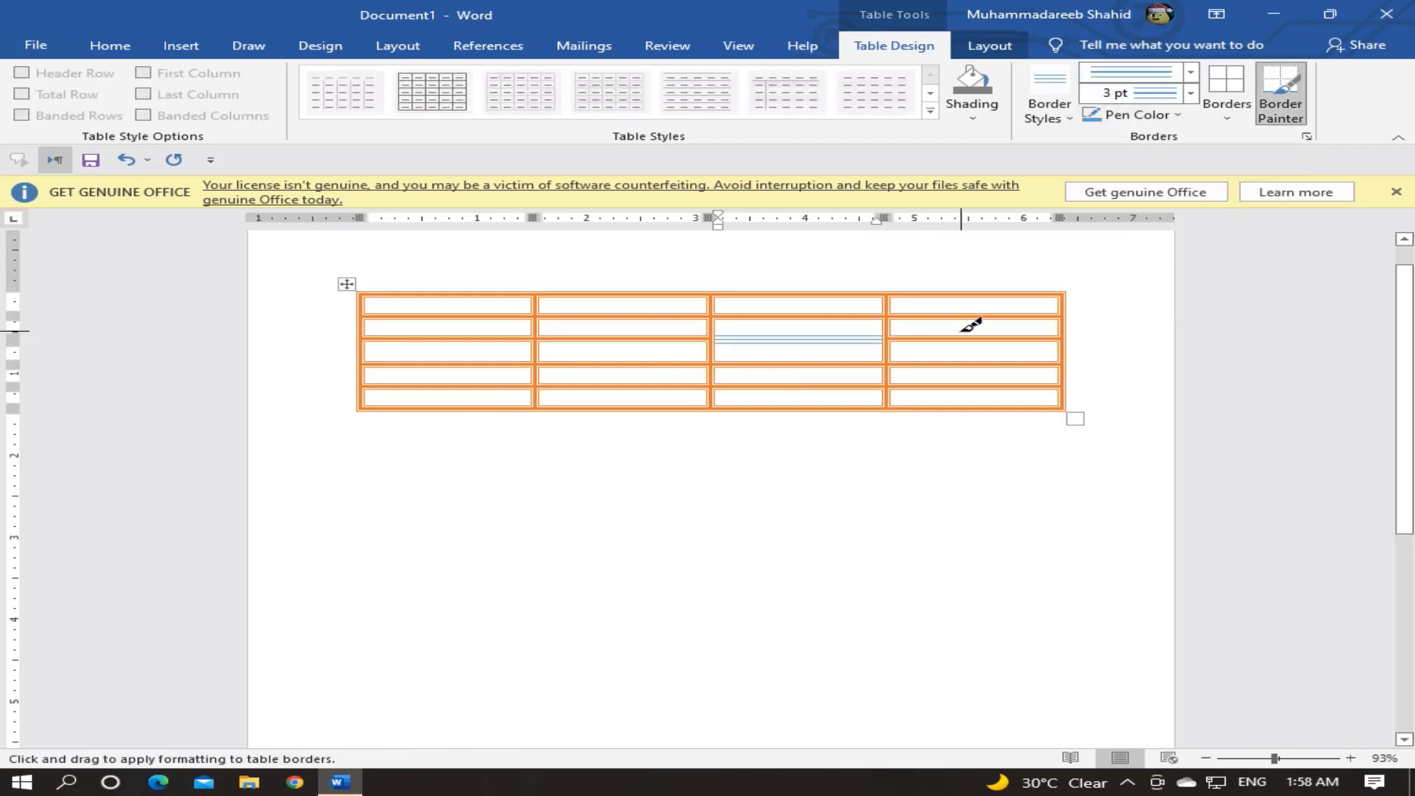
{"action": "left_click", "coordinate": [663, 317]}
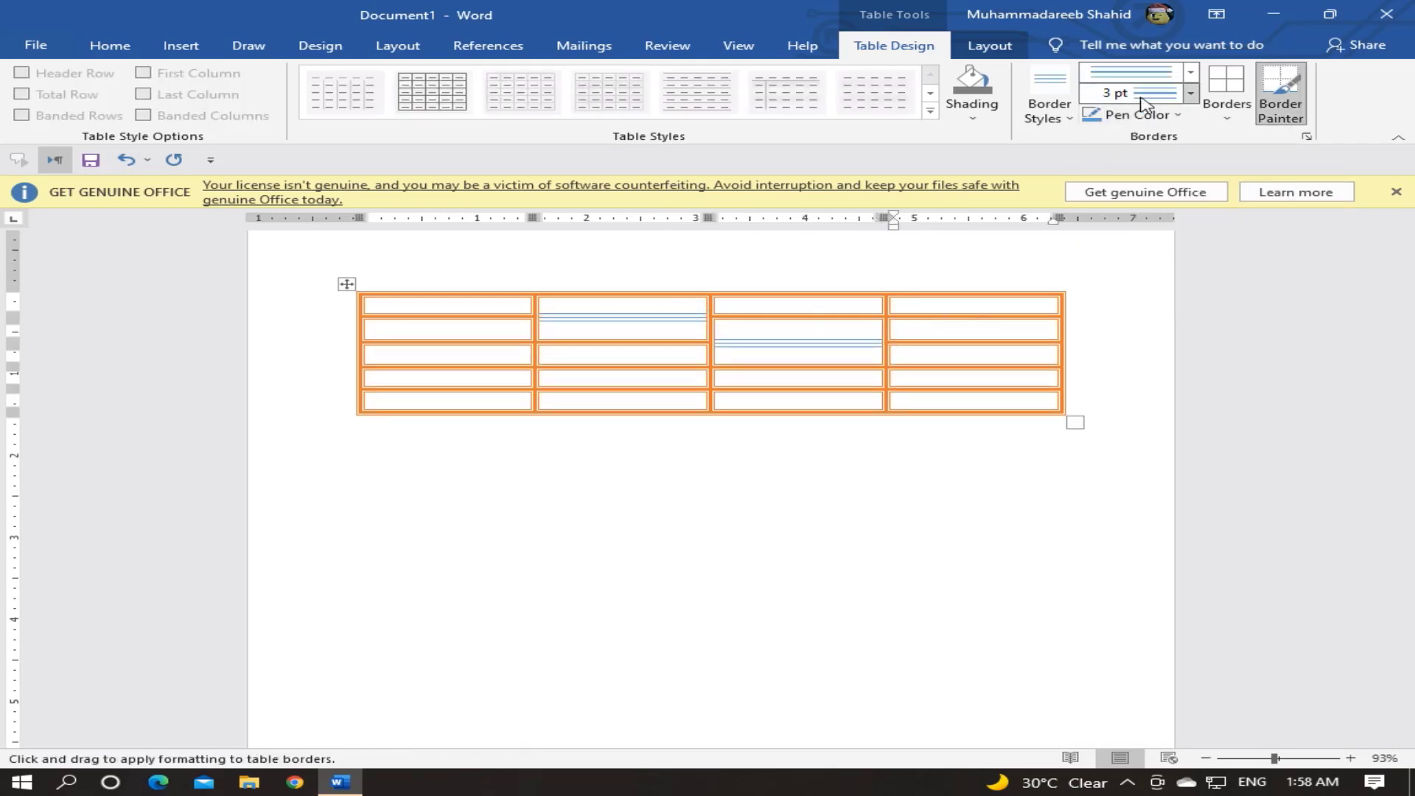
{"action": "left_click", "coordinate": [1190, 94]}
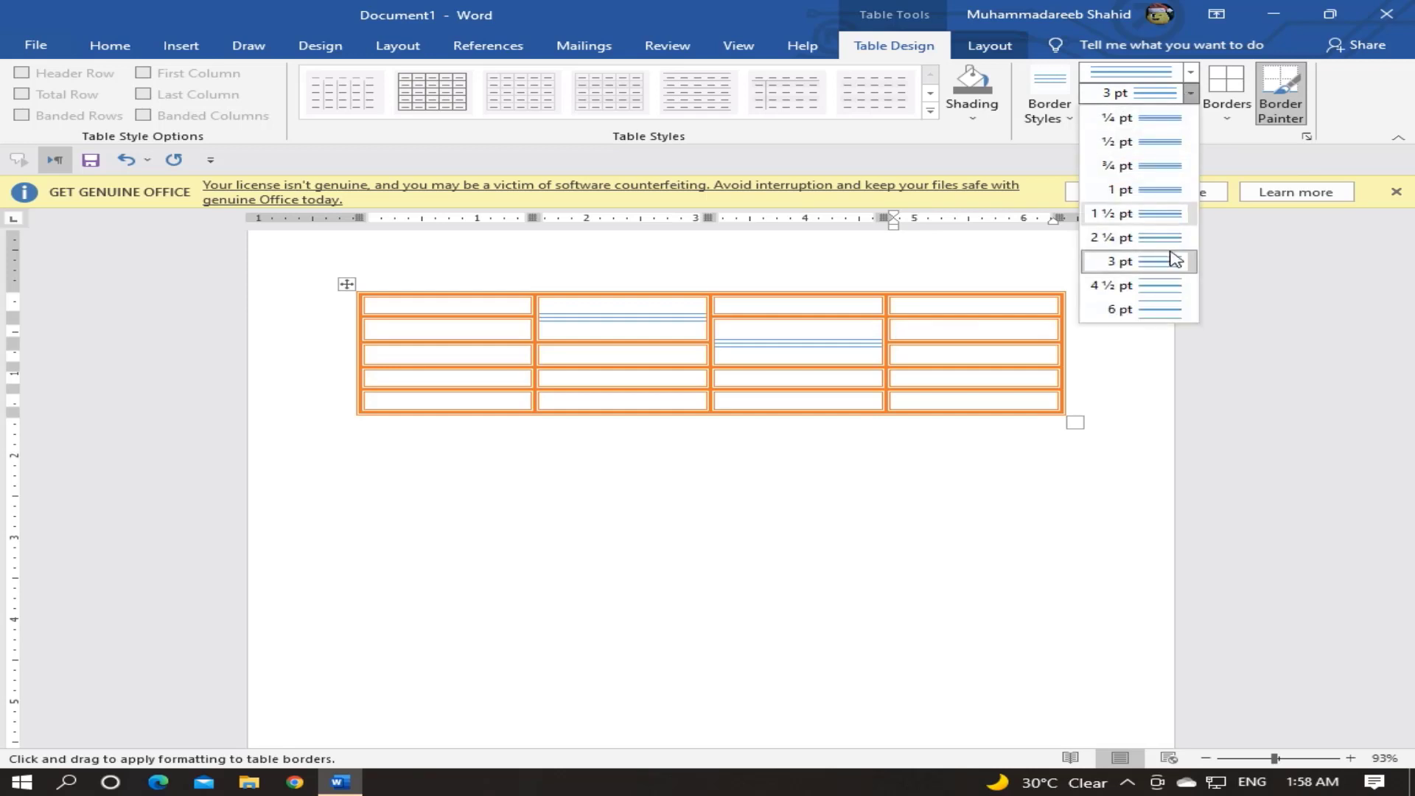
{"action": "left_click", "coordinate": [1148, 310]}
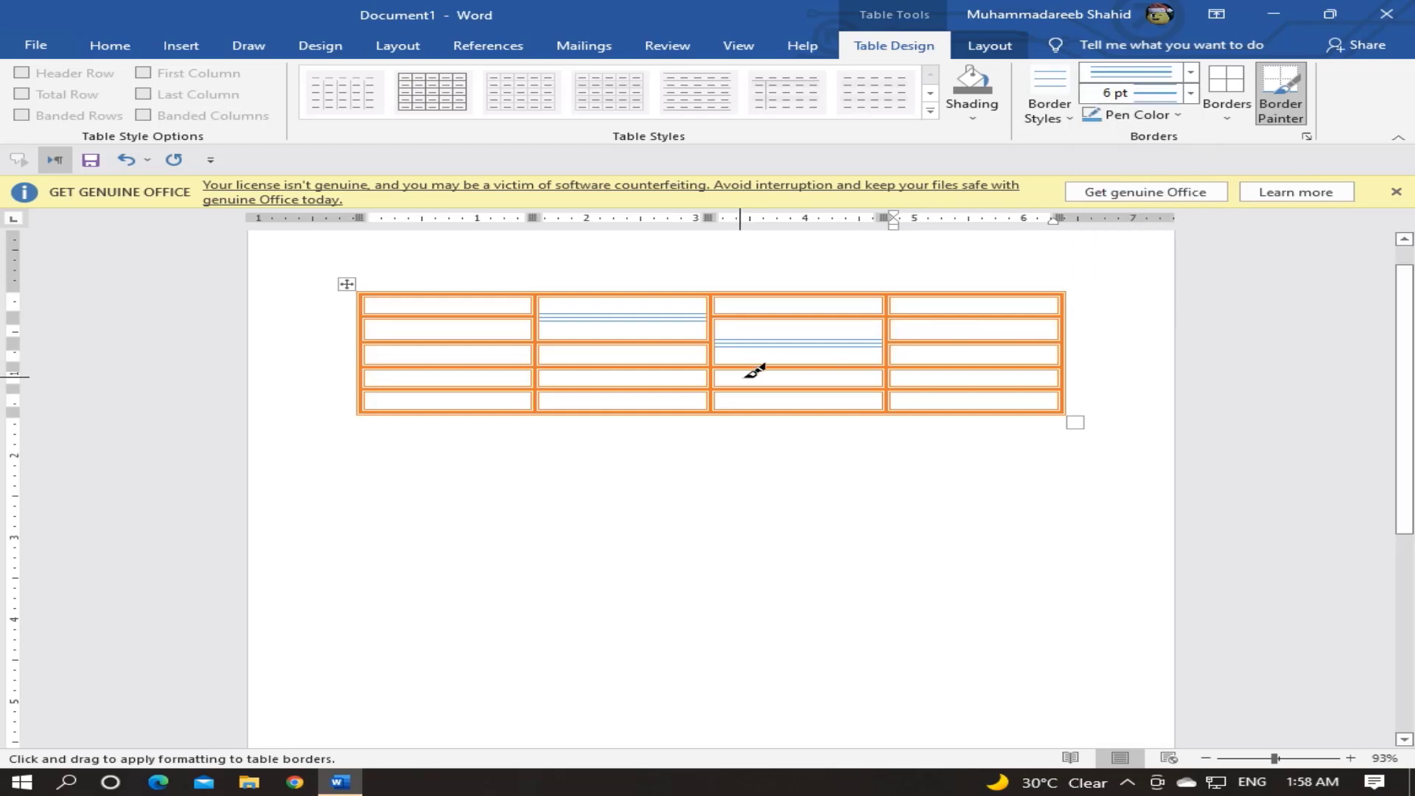
{"action": "left_click", "coordinate": [766, 364]}
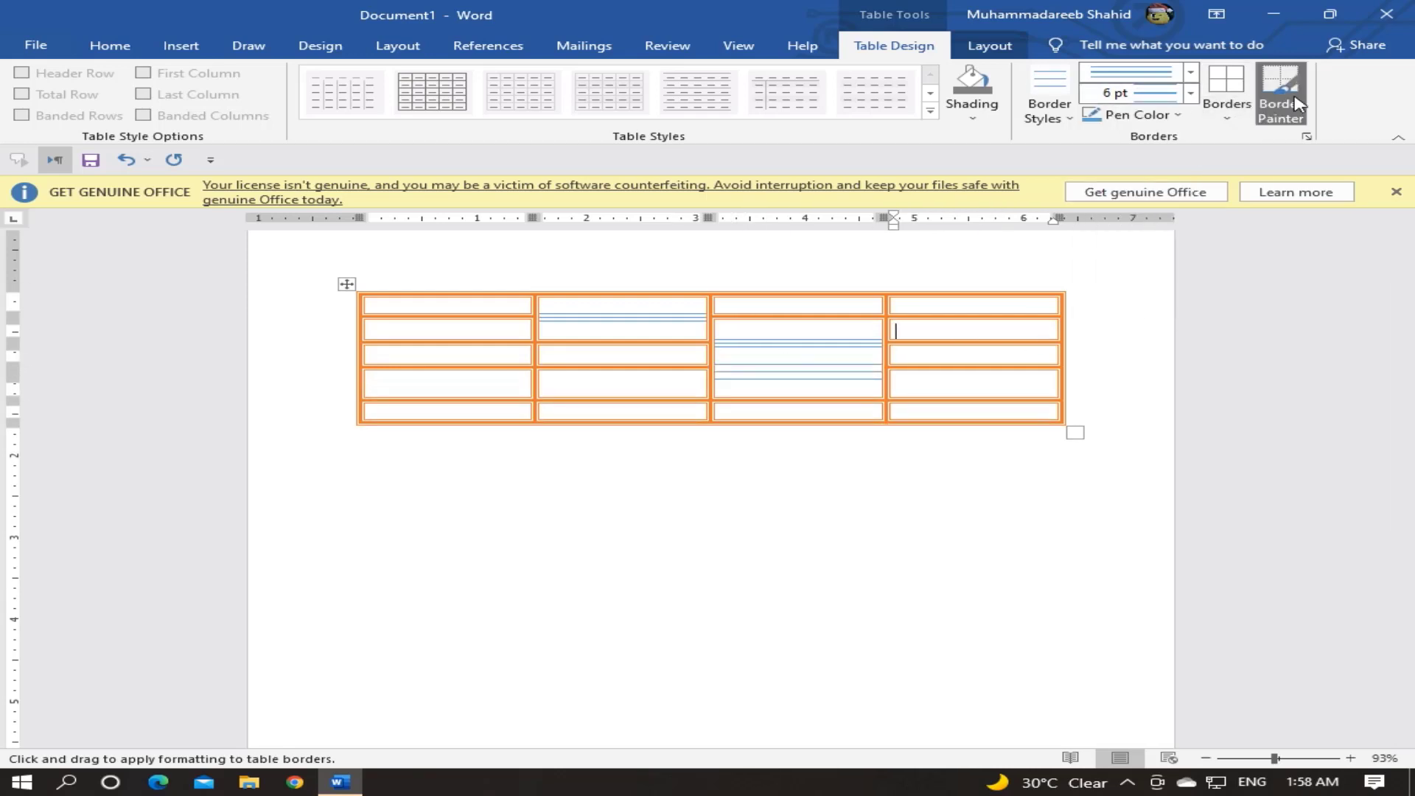
{"action": "left_click", "coordinate": [1227, 112]}
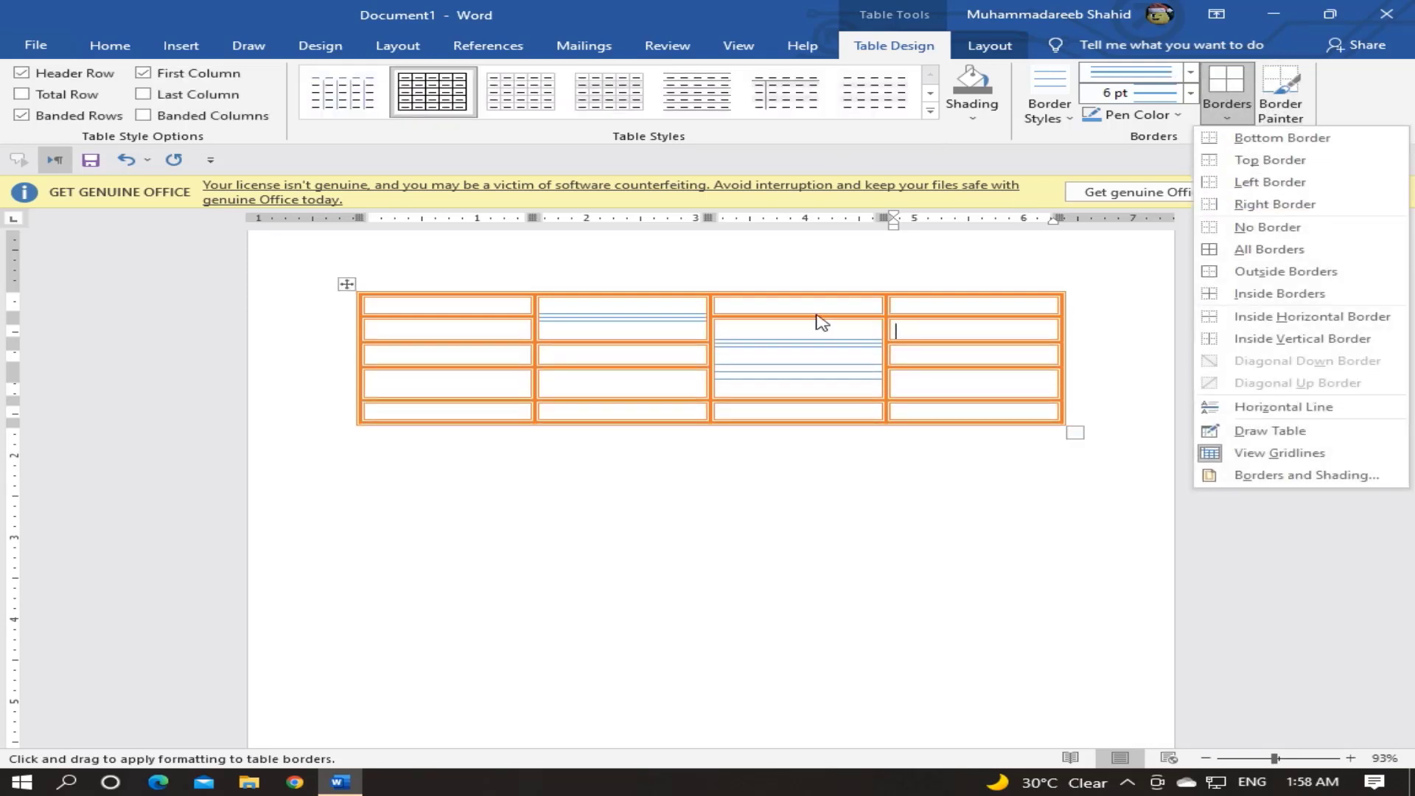
{"action": "left_click", "coordinate": [1283, 103]}
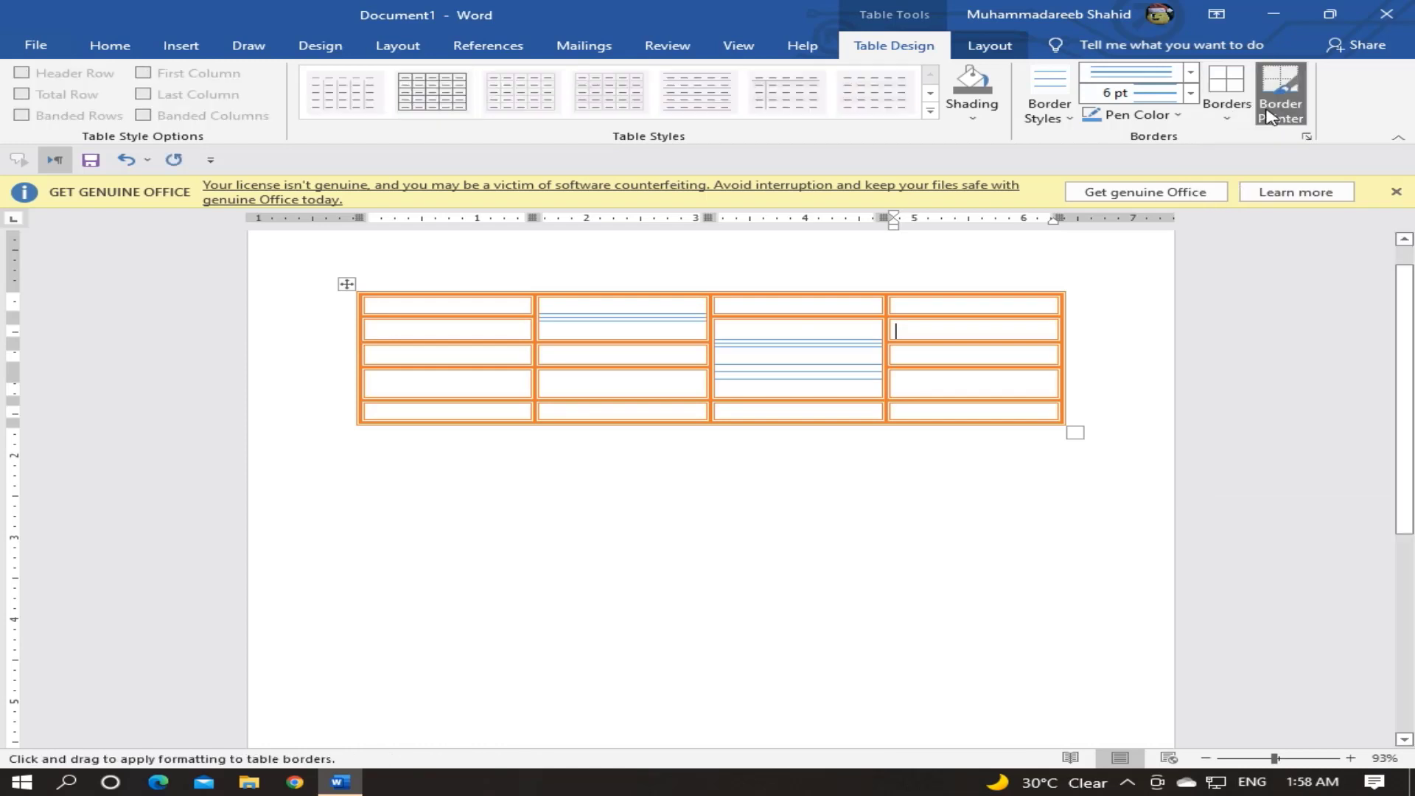
{"action": "mouse_move", "coordinate": [435, 303]}
{"action": "left_mouse_down"}
{"action": "mouse_move", "coordinate": [905, 380]}
{"action": "mouse_move", "coordinate": [934, 410]}
{"action": "left_mouse_up"}
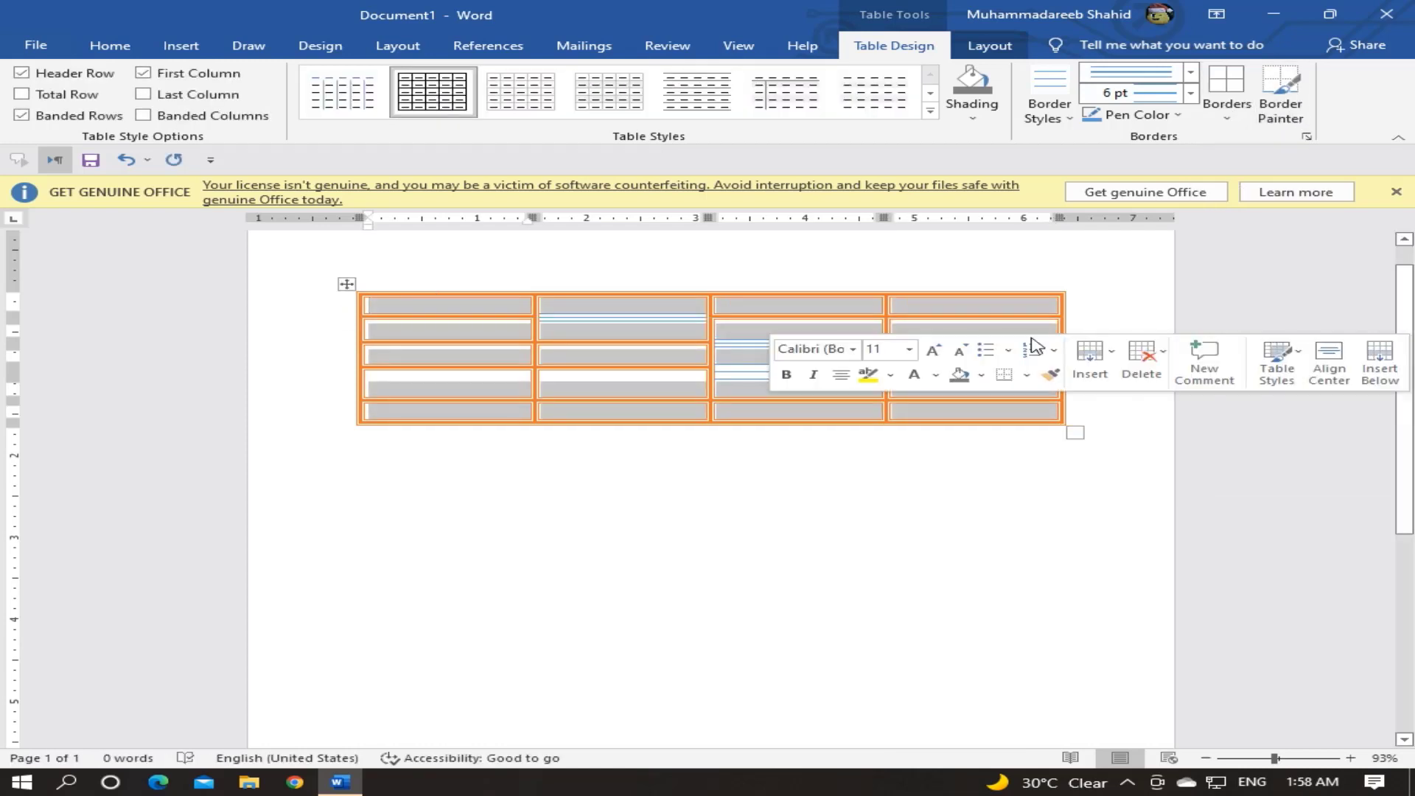
Apply blue triple-line borders to every cell of the selected table.
{"action": "left_click", "coordinate": [1223, 108]}
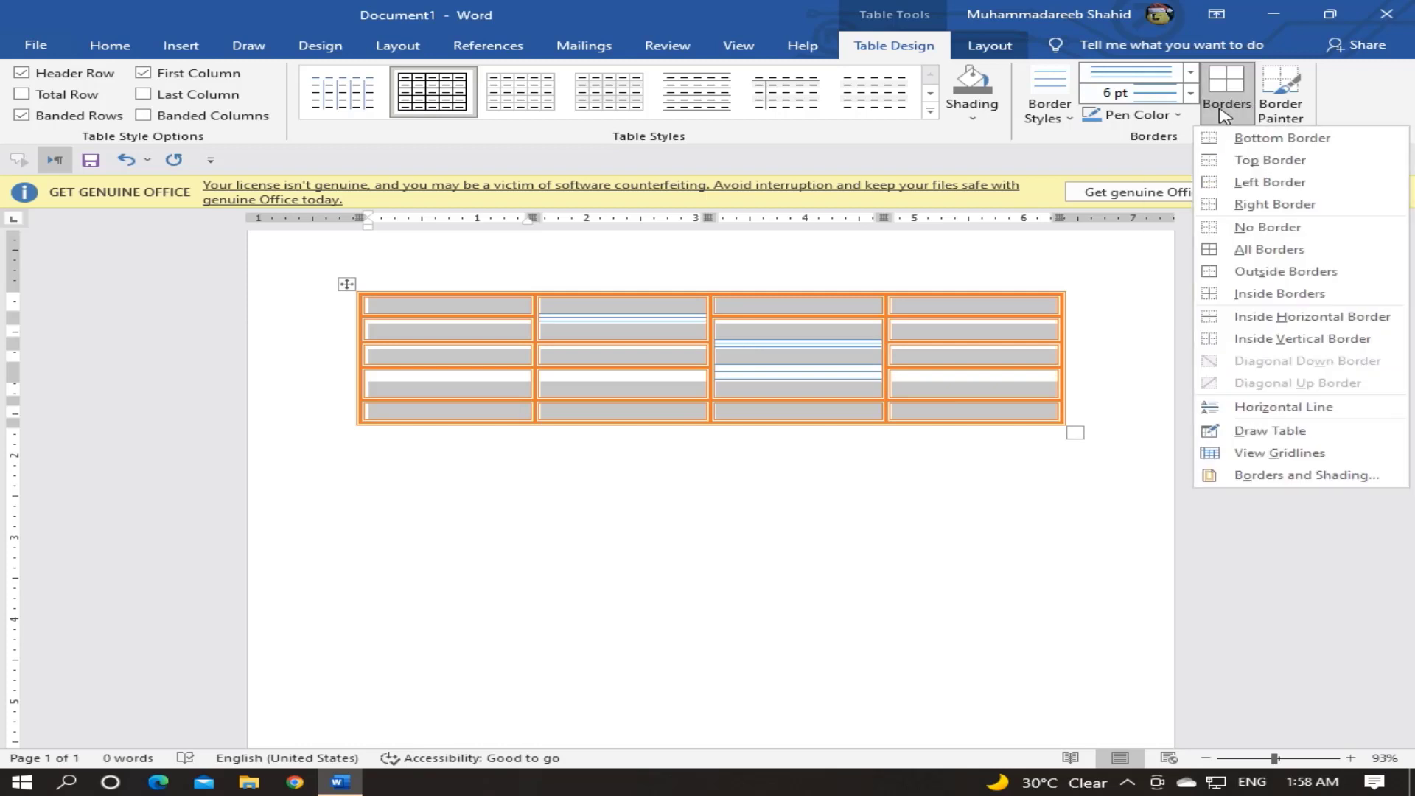
{"action": "left_click", "coordinate": [1240, 254]}
{"action": "left_click", "coordinate": [783, 508]}
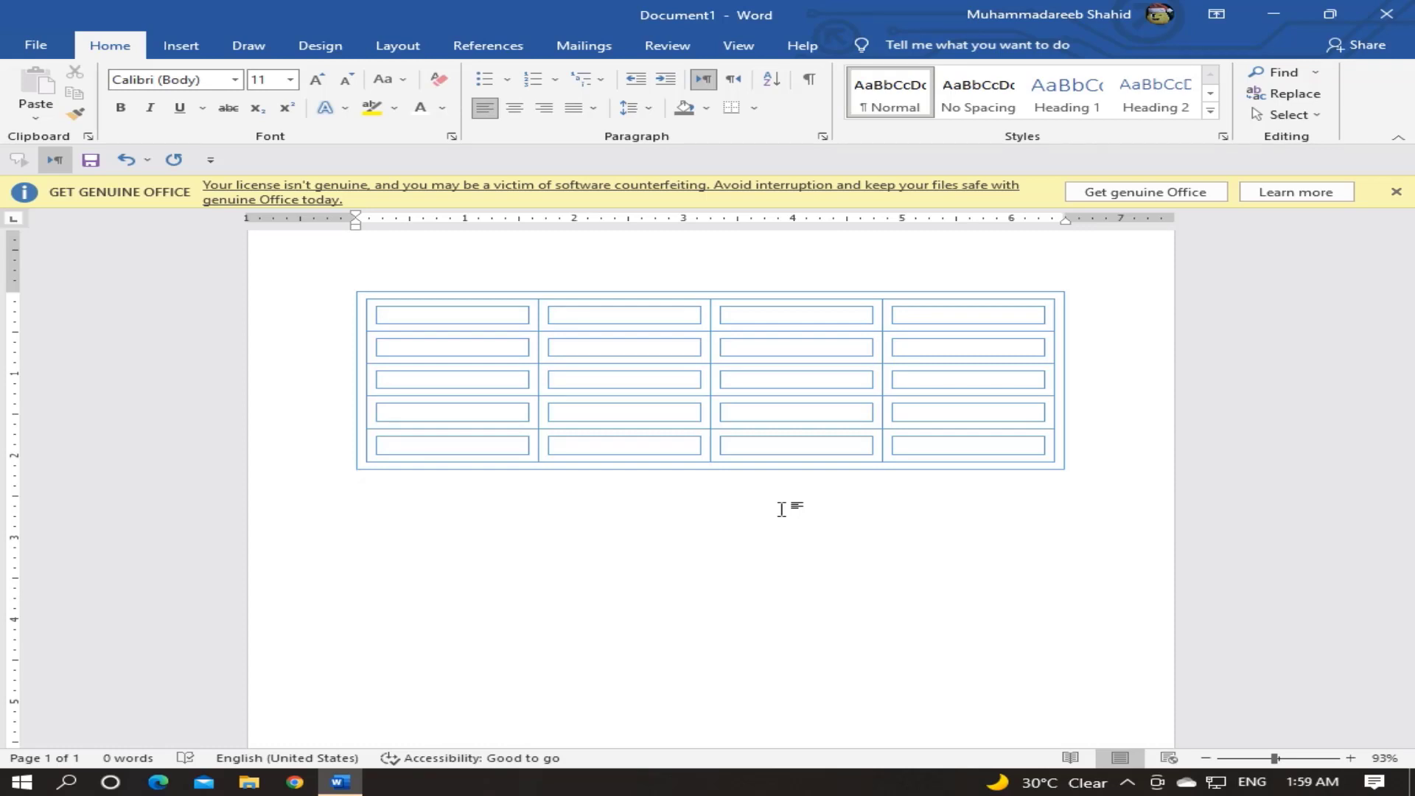
{"action": "left_click", "coordinate": [727, 376]}
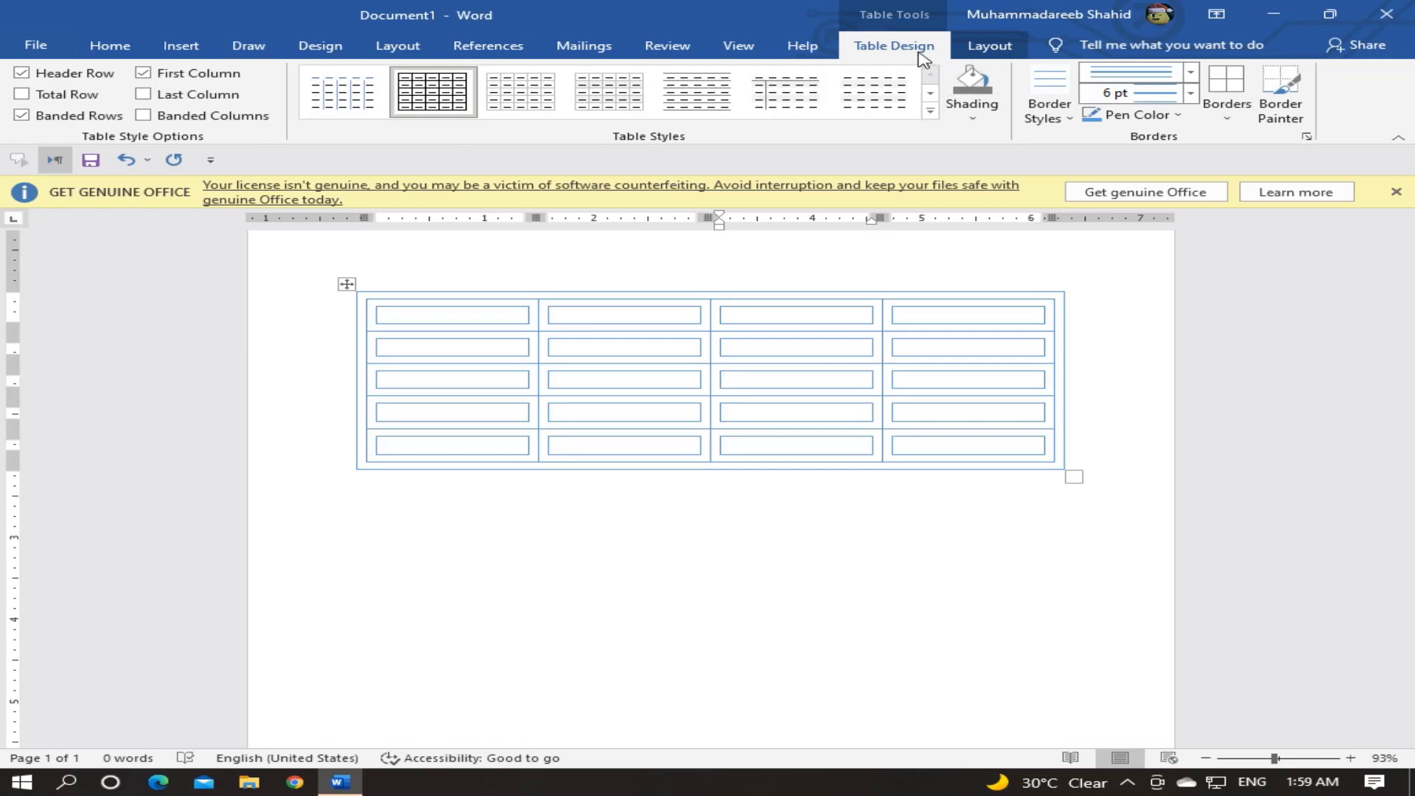
Undo the border changes back to plain thin black gridlines, then click into the first cell.
{"action": "left_click", "coordinate": [991, 48]}
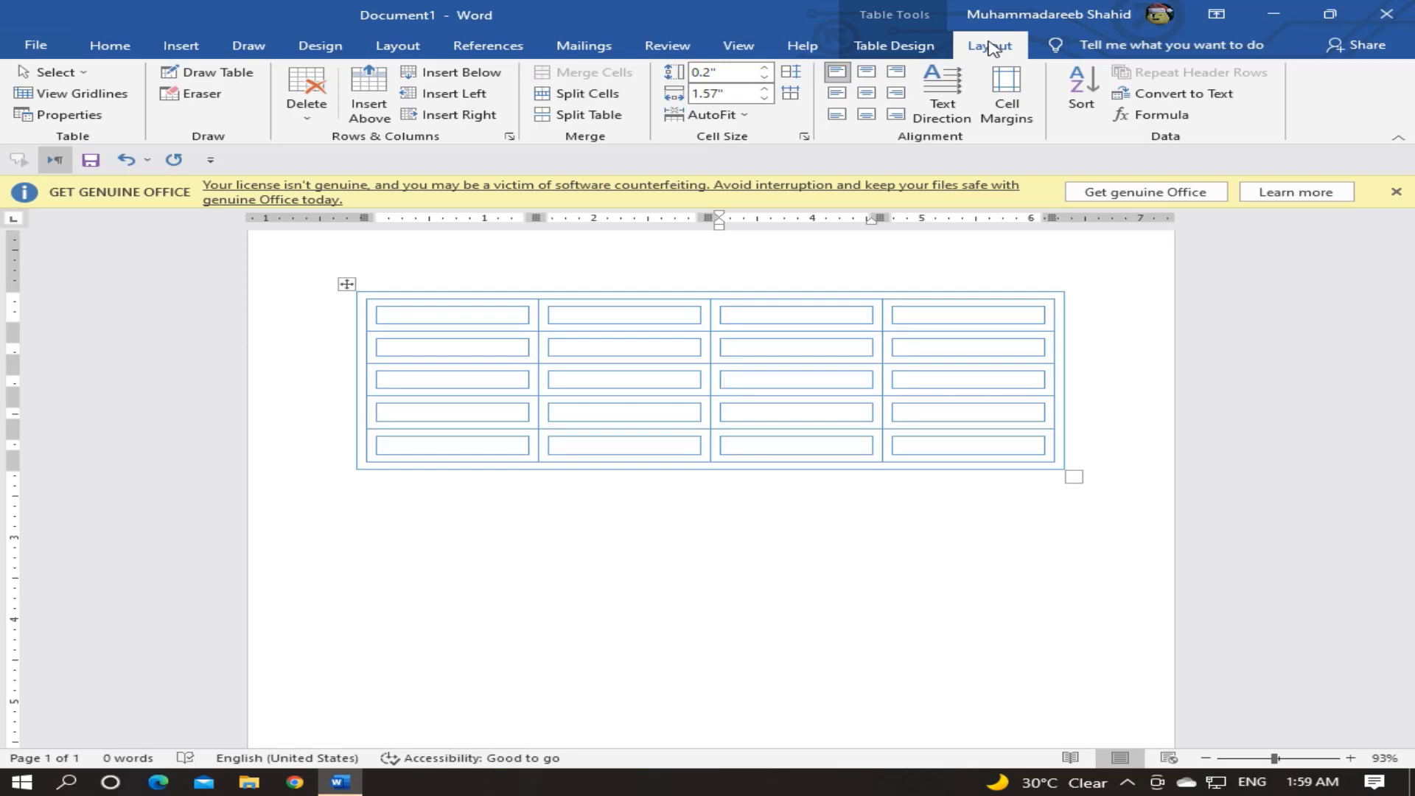
{"action": "key", "text": "ctrl+z"}
{"action": "key", "text": "ctrl+z"}
{"action": "key", "text": "ctrl+z"}
{"action": "key", "text": "ctrl+z"}
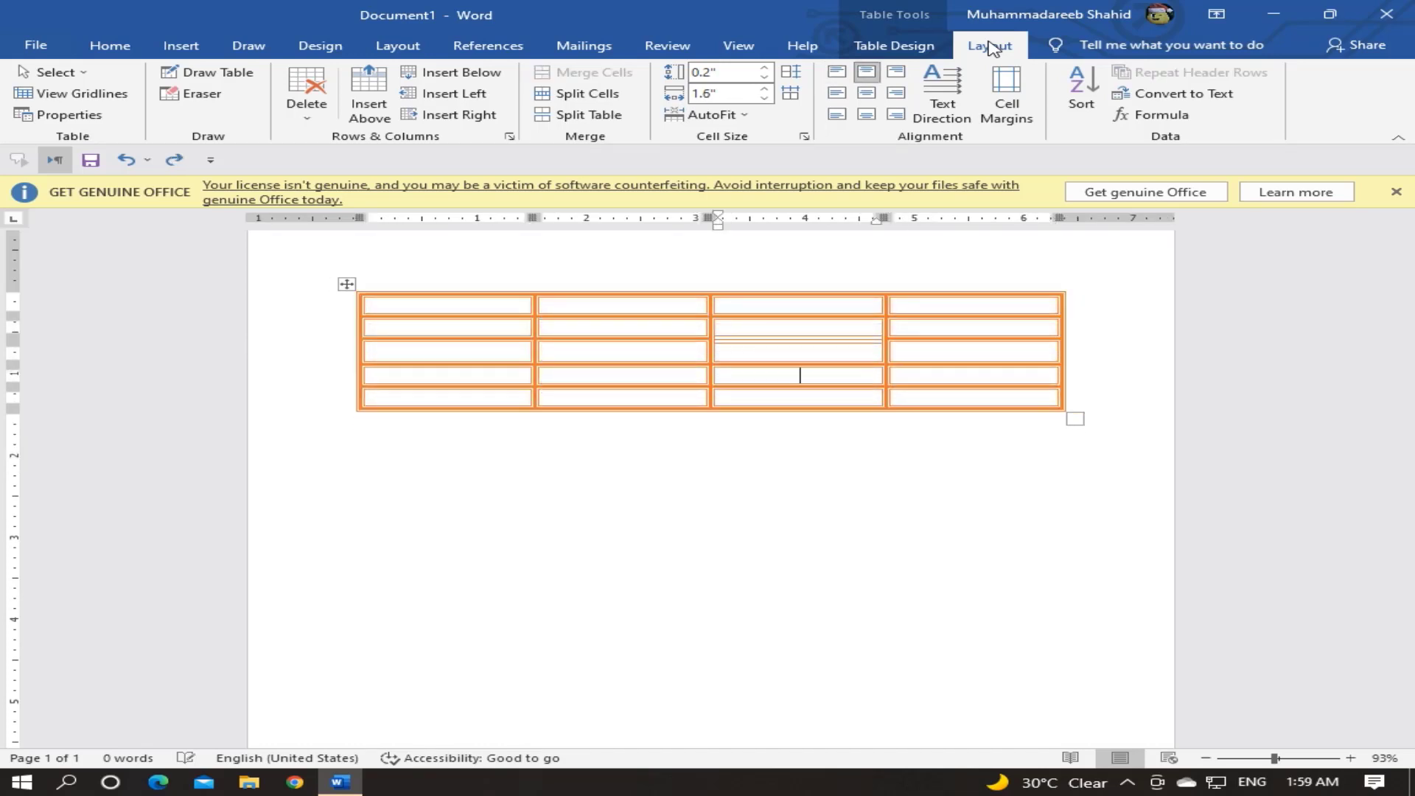
{"action": "key", "text": "ctrl+z"}
{"action": "key", "text": "ctrl+z"}
{"action": "key", "text": "ctrl+z"}
{"action": "key", "text": "ctrl+z"}
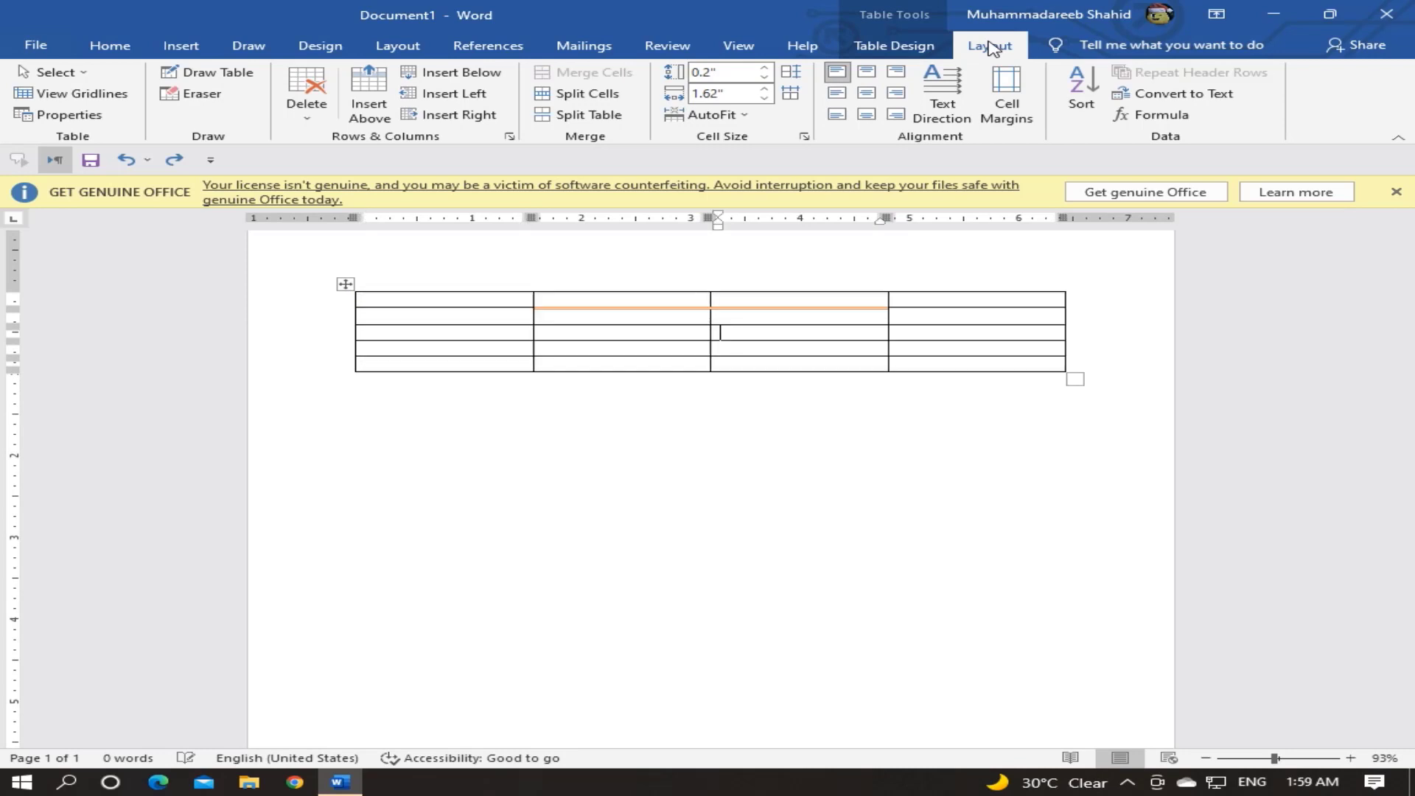
{"action": "key", "text": "ctrl+z"}
{"action": "key", "text": "ctrl+z"}
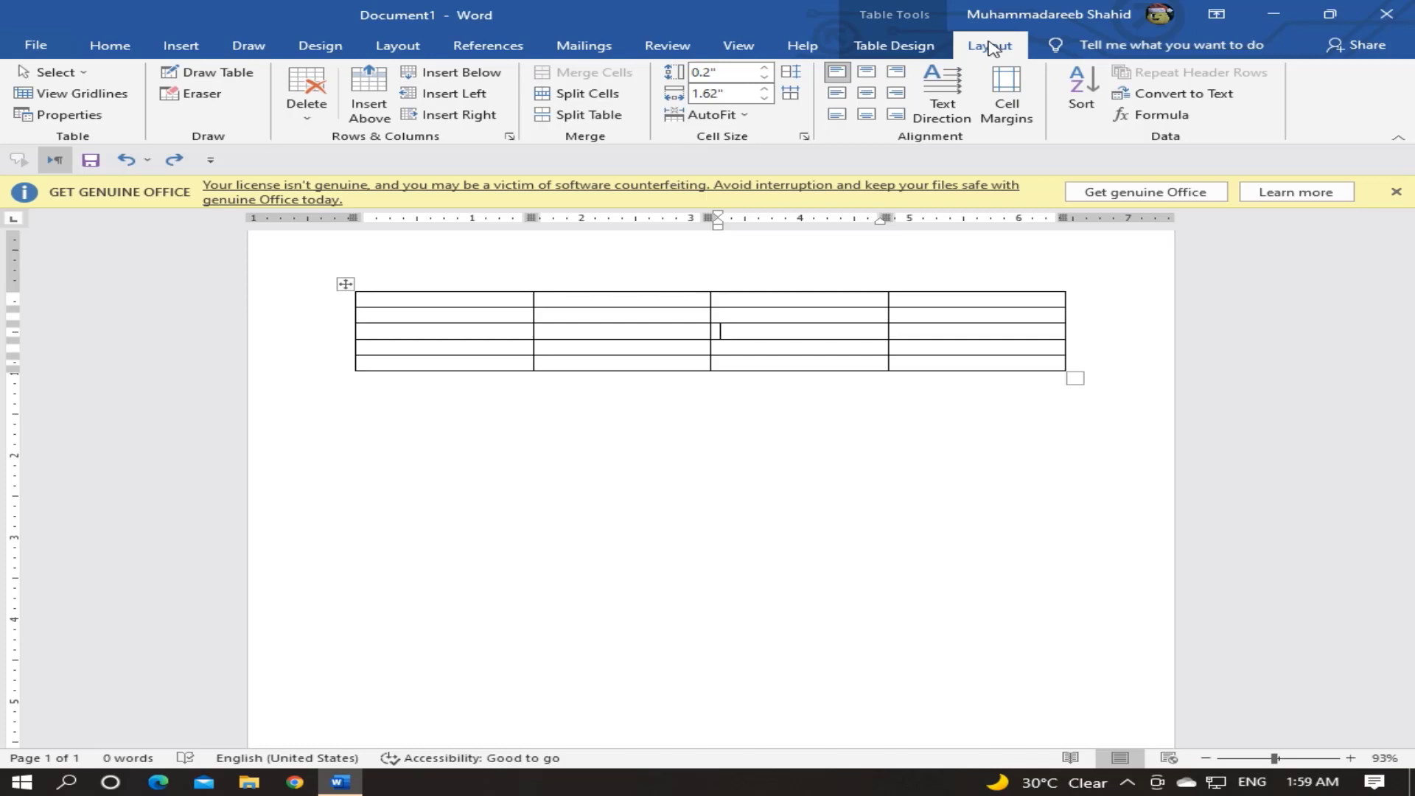
{"action": "left_click", "coordinate": [437, 301]}
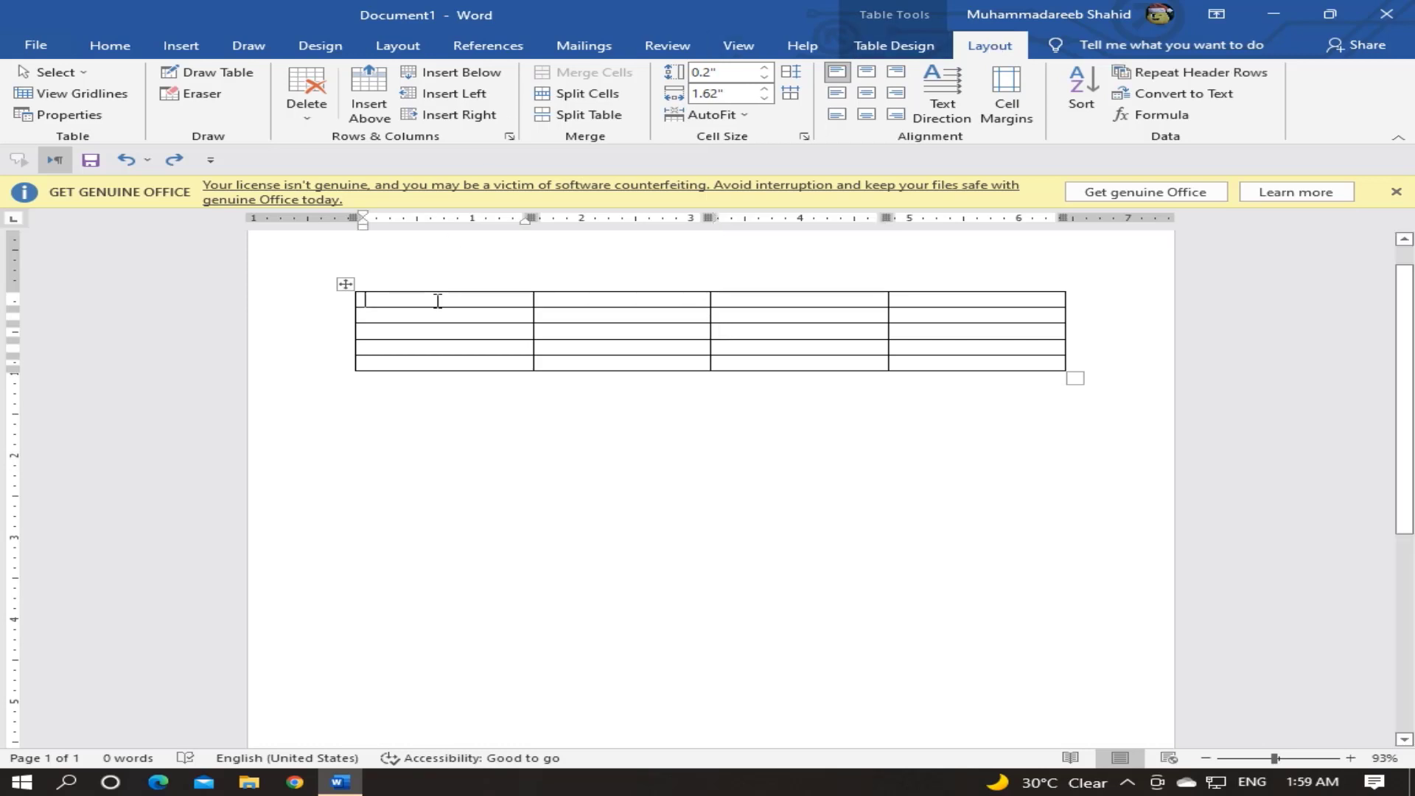
Type the header labels date, days, paper and timming across the table's first row.
{"action": "type", "text": "da"}
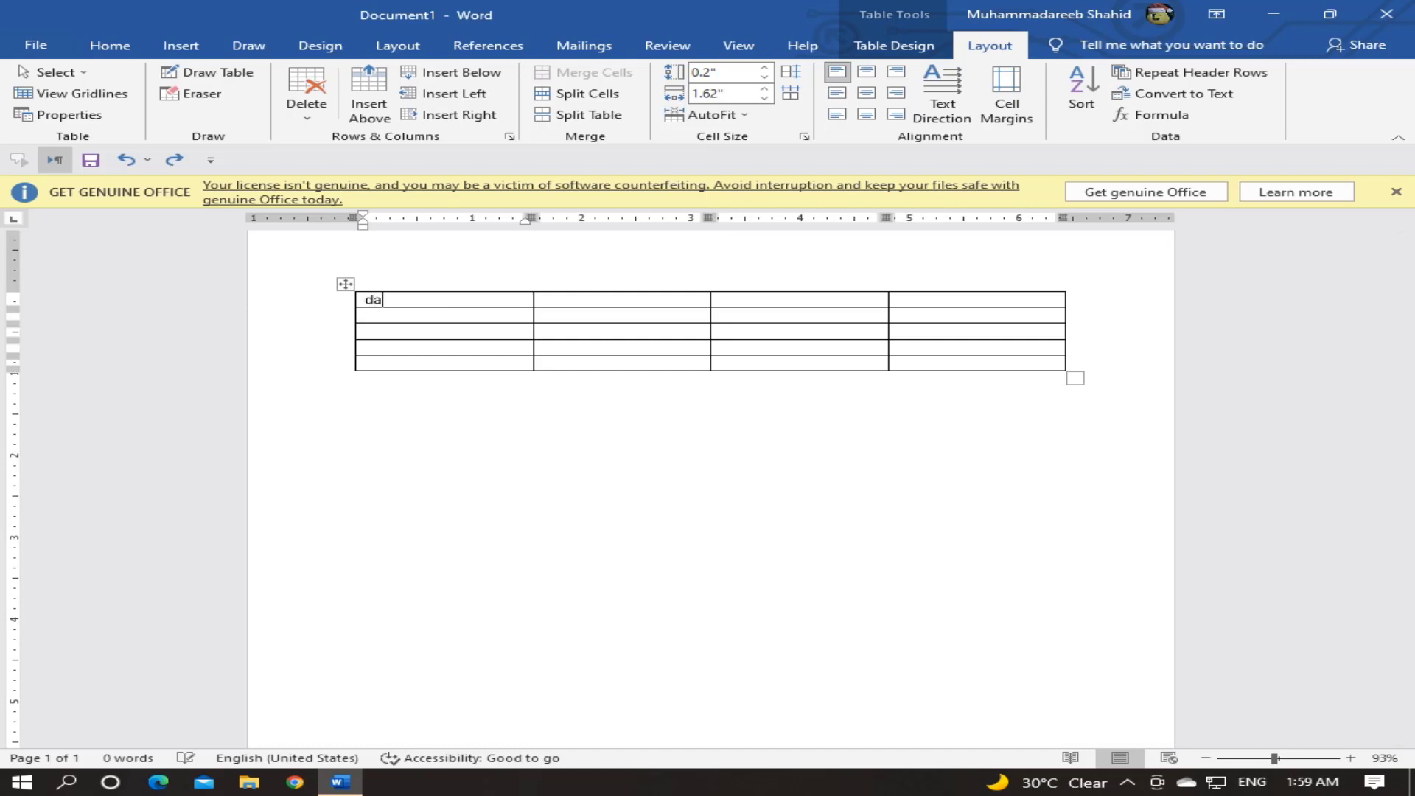
{"action": "type", "text": "te"}
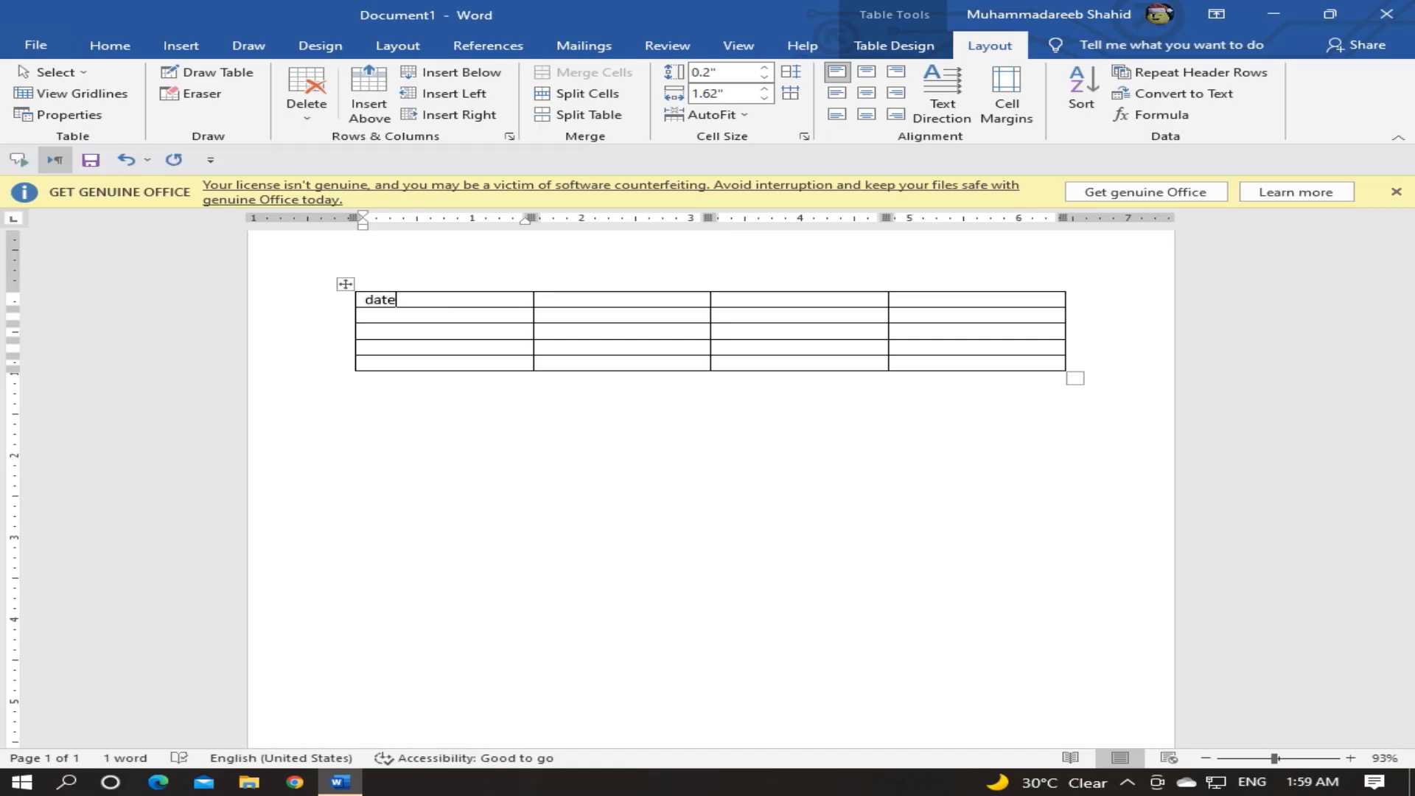
{"action": "left_click", "coordinate": [543, 300]}
{"action": "type", "text": "days"}
{"action": "left_click", "coordinate": [721, 300]}
{"action": "type", "text": "p"}
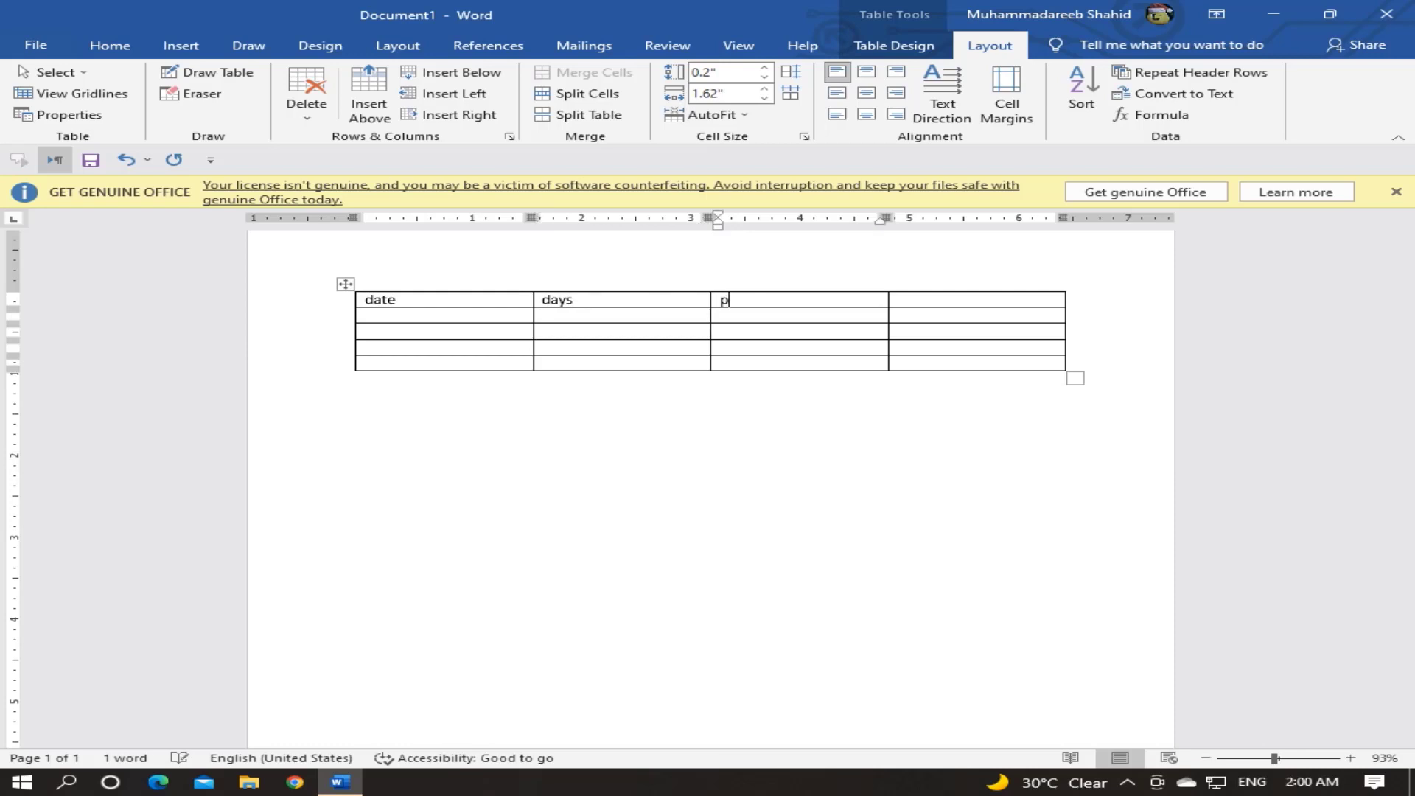
{"action": "type", "text": "aper"}
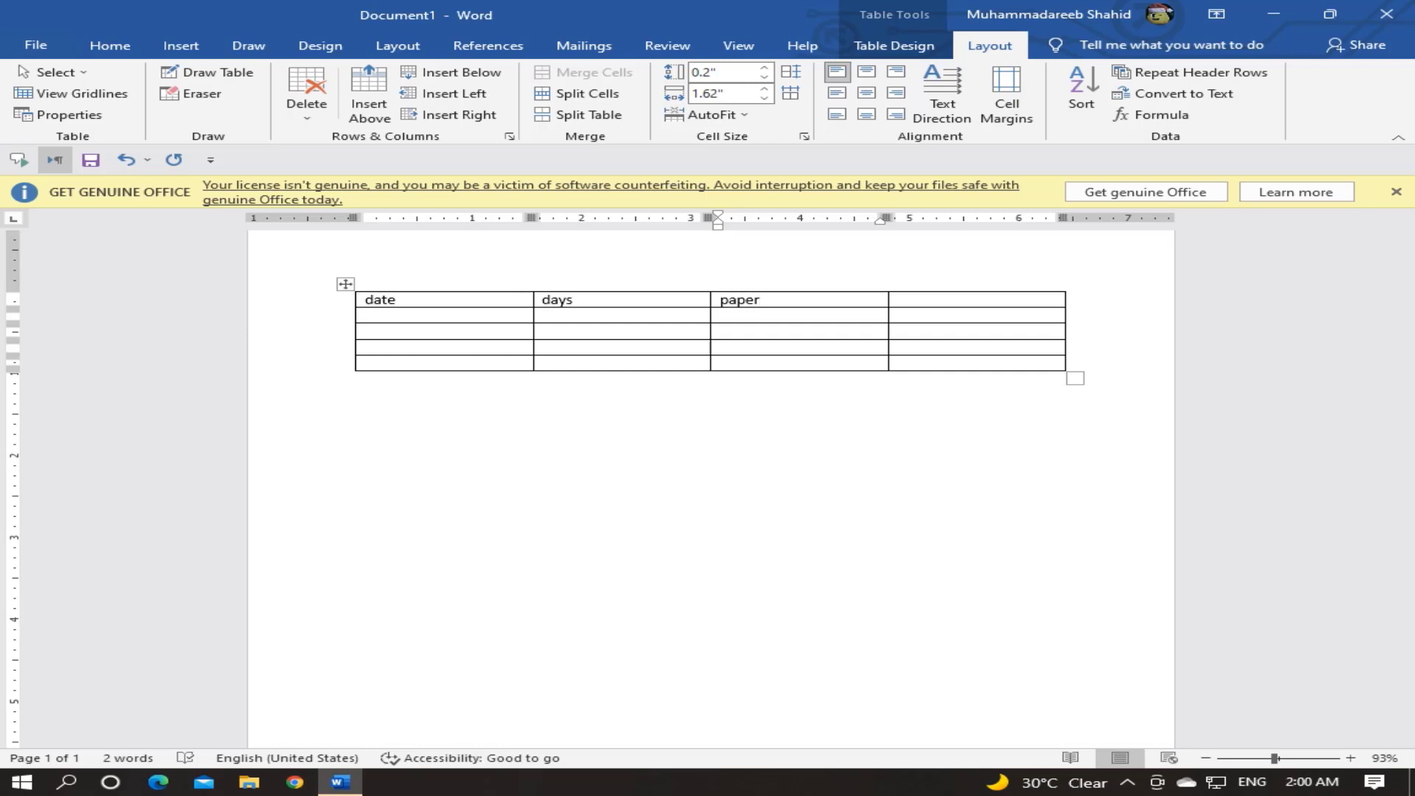
{"action": "left_click", "coordinate": [898, 299]}
{"action": "type", "text": "ti"}
{"action": "type", "text": "mming"}
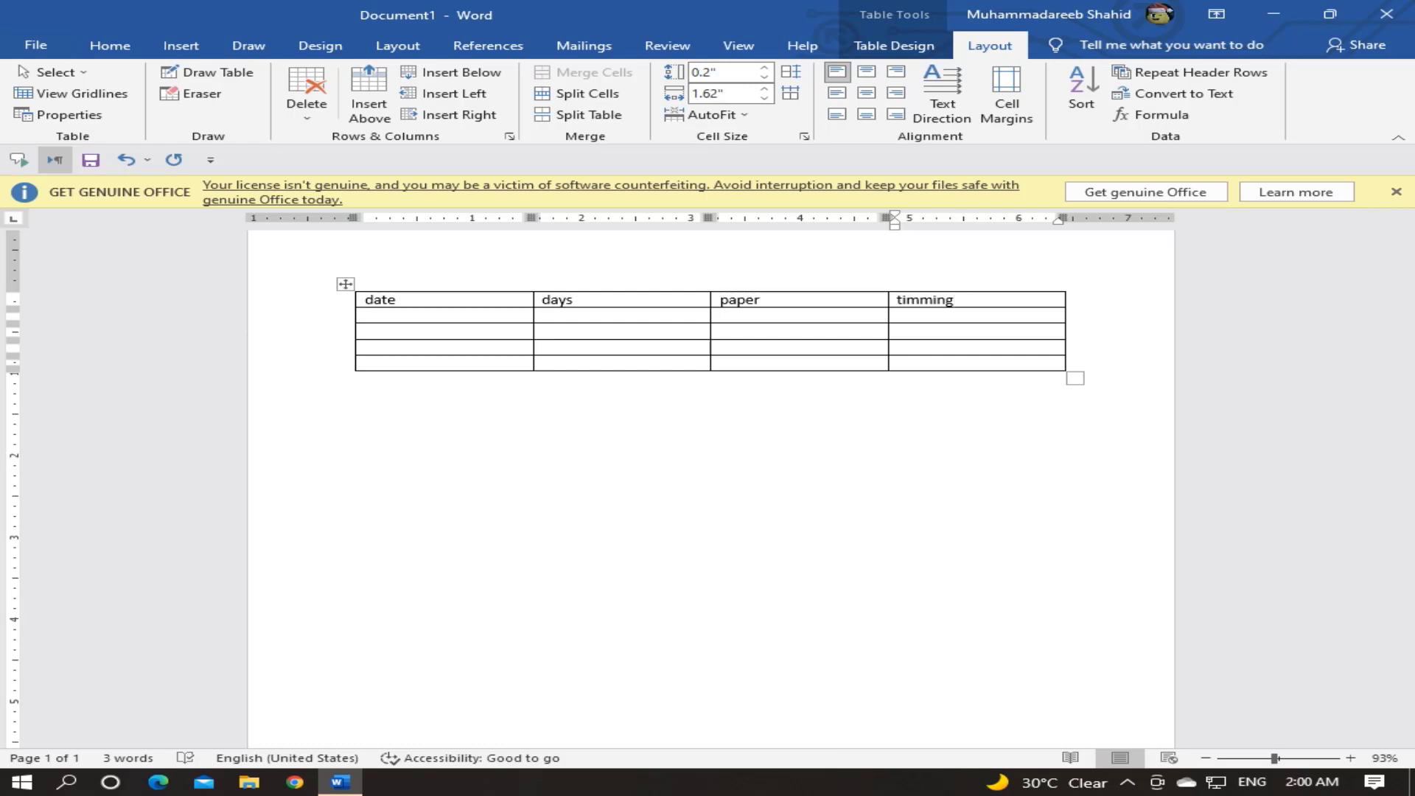
{"action": "left_click", "coordinate": [443, 314]}
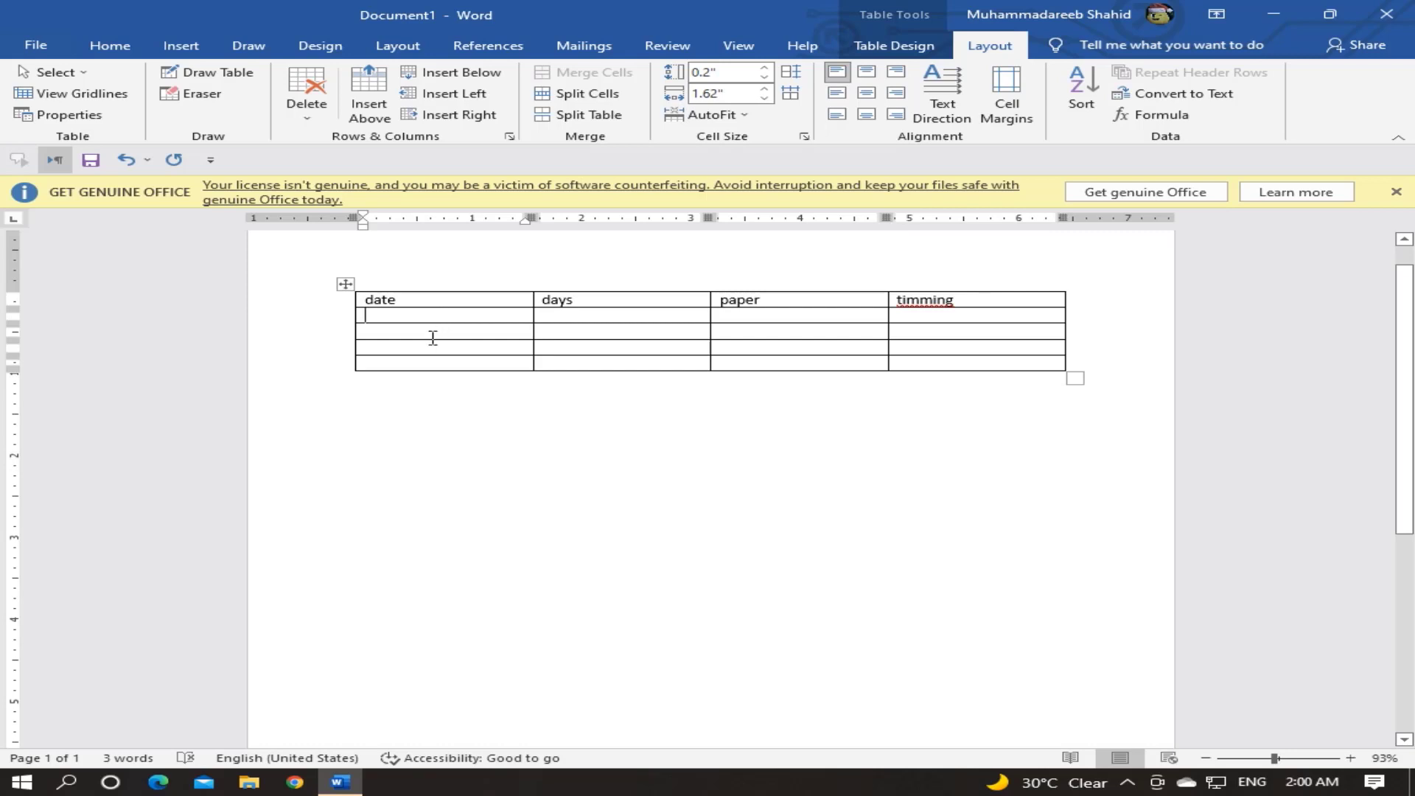
Insert a blank row above the table's last row.
{"action": "left_click", "coordinate": [442, 332]}
{"action": "left_click", "coordinate": [433, 346]}
{"action": "left_click", "coordinate": [431, 365]}
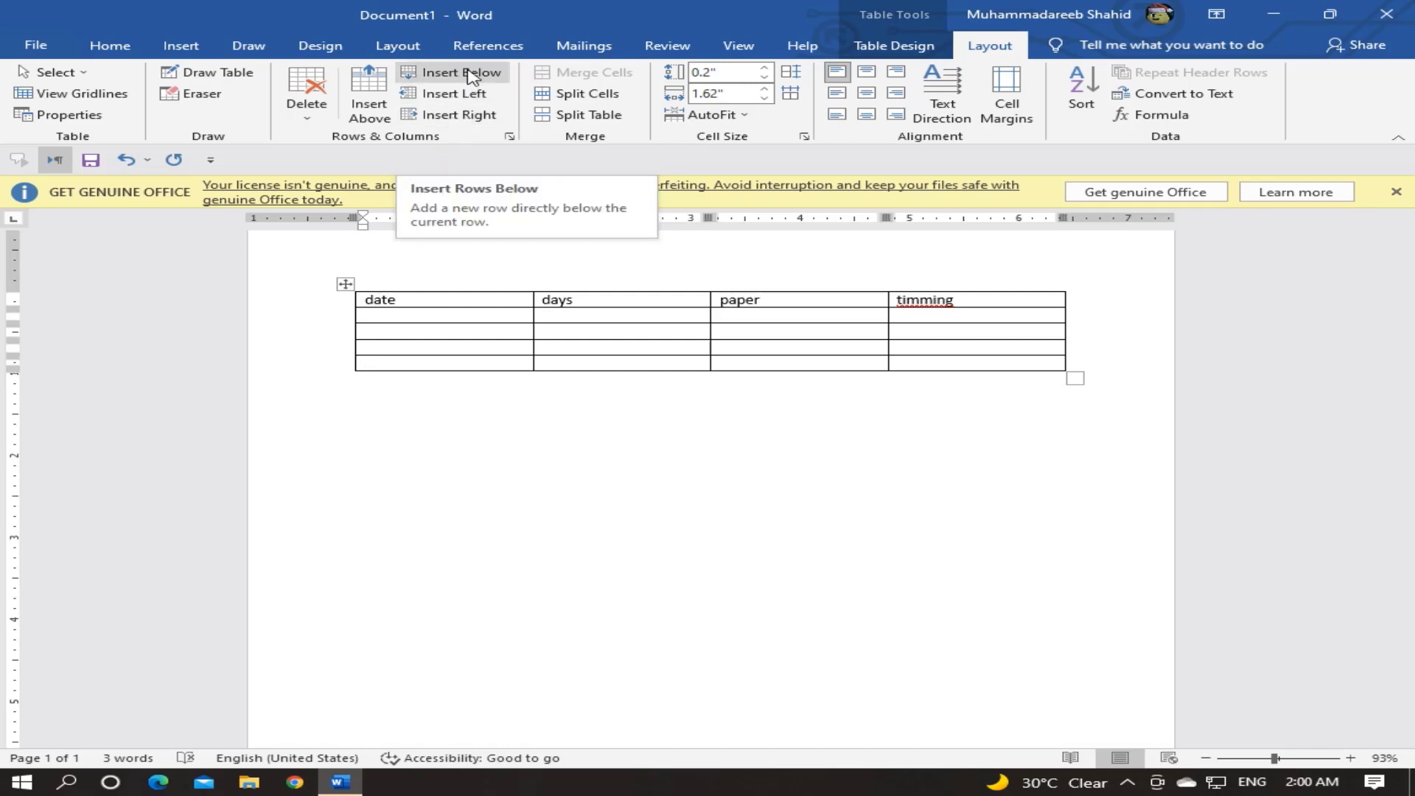
{"action": "left_click", "coordinate": [371, 92]}
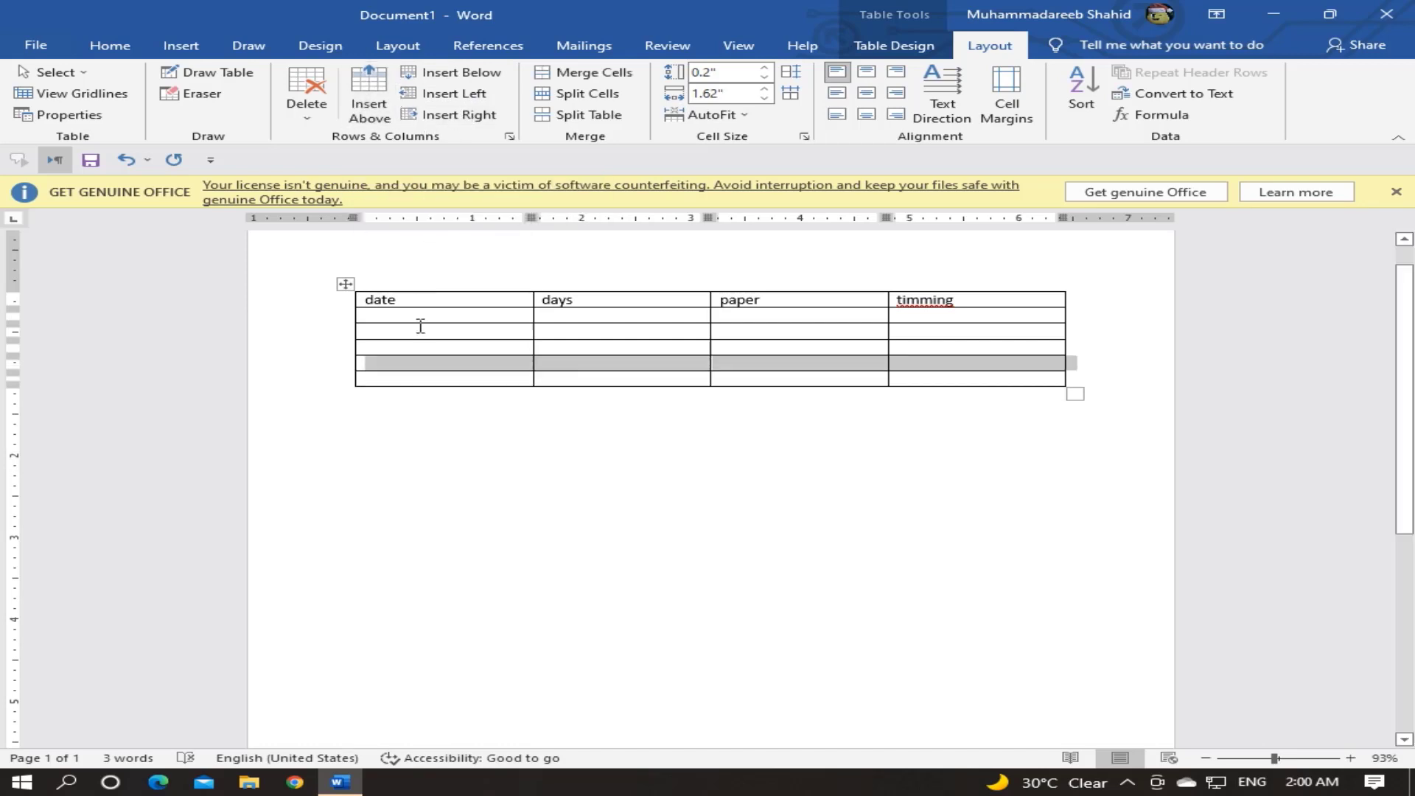
{"action": "left_click", "coordinate": [415, 380]}
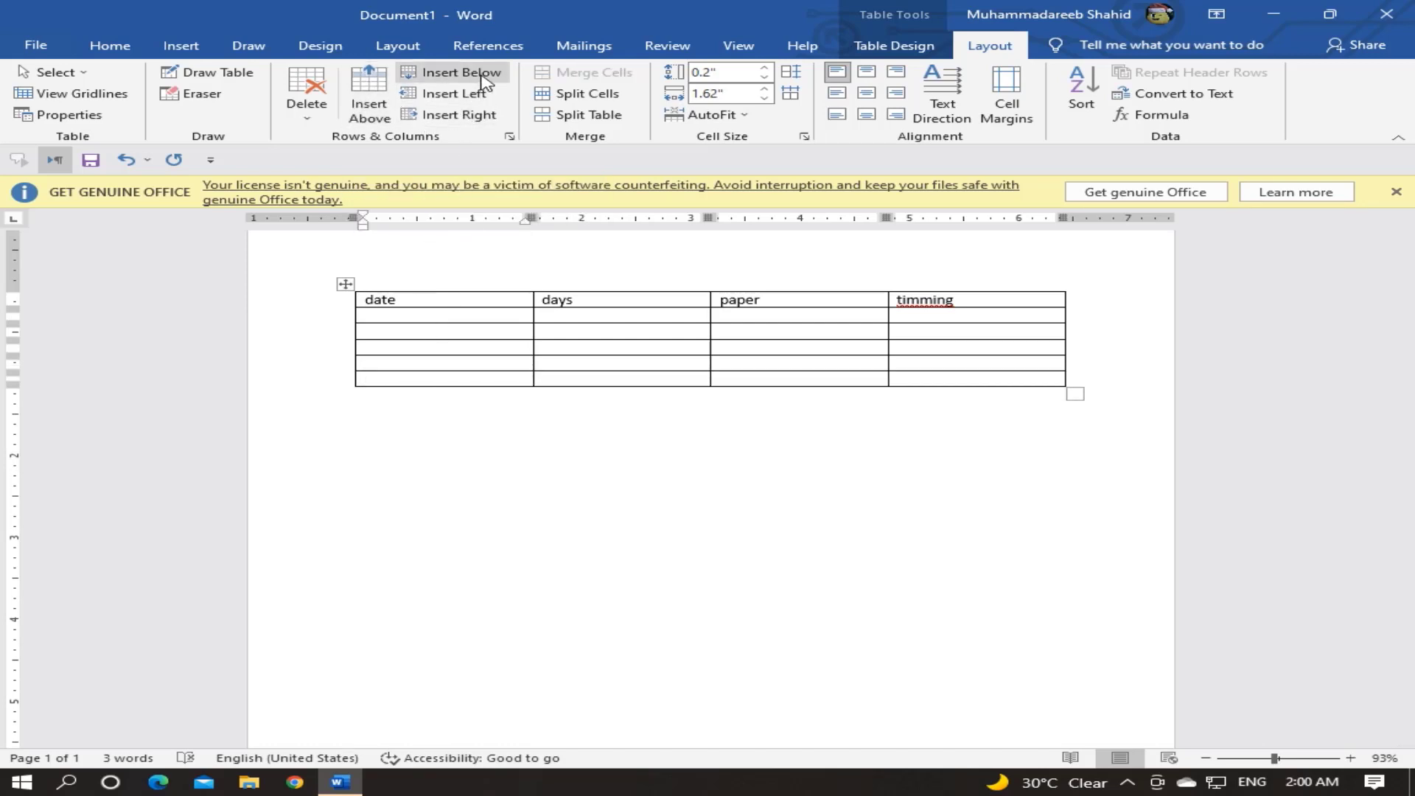
Add two more blank rows at the bottom of the table, reaching eight rows.
{"action": "left_click", "coordinate": [456, 71]}
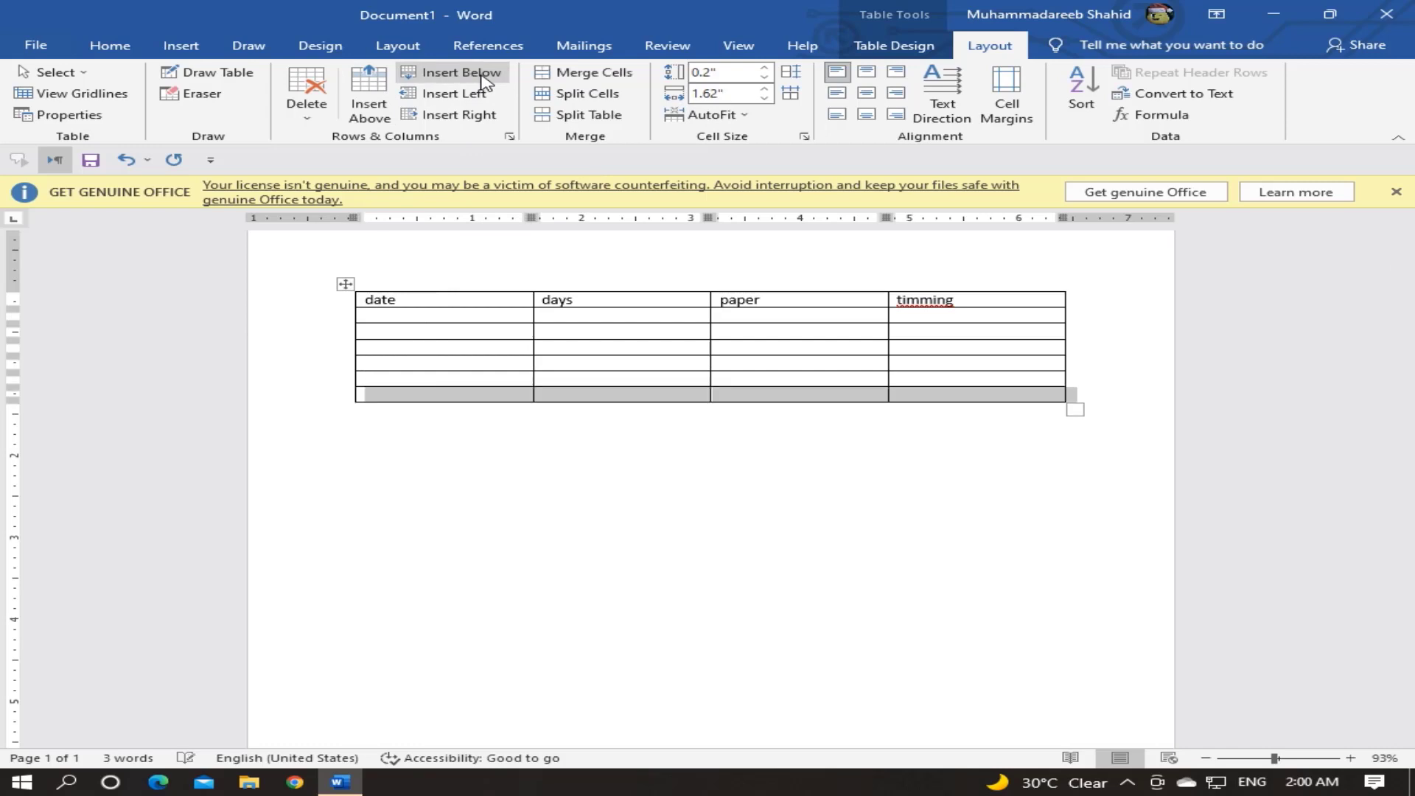
{"action": "left_click", "coordinate": [491, 330]}
{"action": "left_click", "coordinate": [499, 345]}
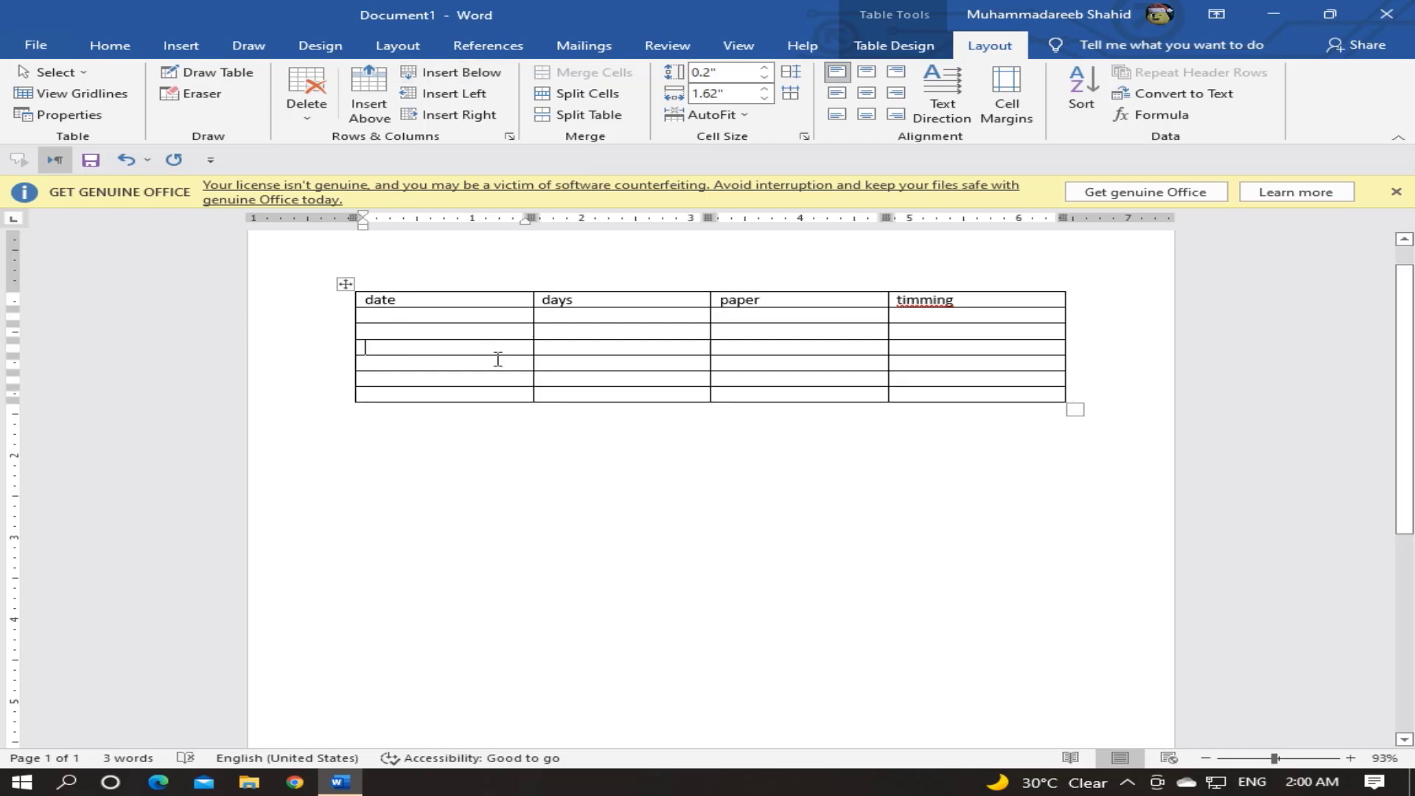
{"action": "left_click", "coordinate": [496, 361]}
{"action": "left_click", "coordinate": [486, 379]}
{"action": "left_click", "coordinate": [480, 77]}
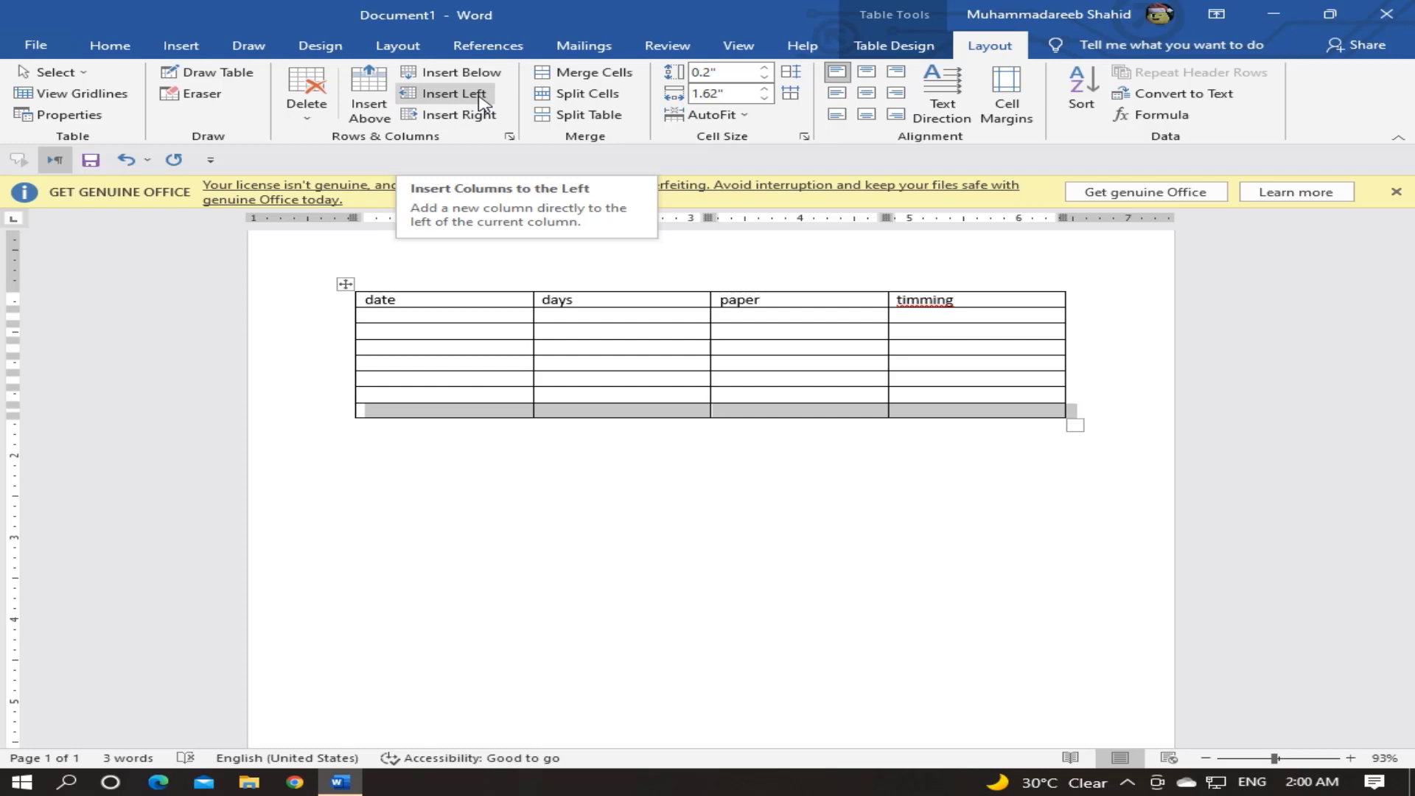
Try inserting blank columns beside date, undo them, then add a blank row above the last row.
{"action": "left_click", "coordinate": [482, 101]}
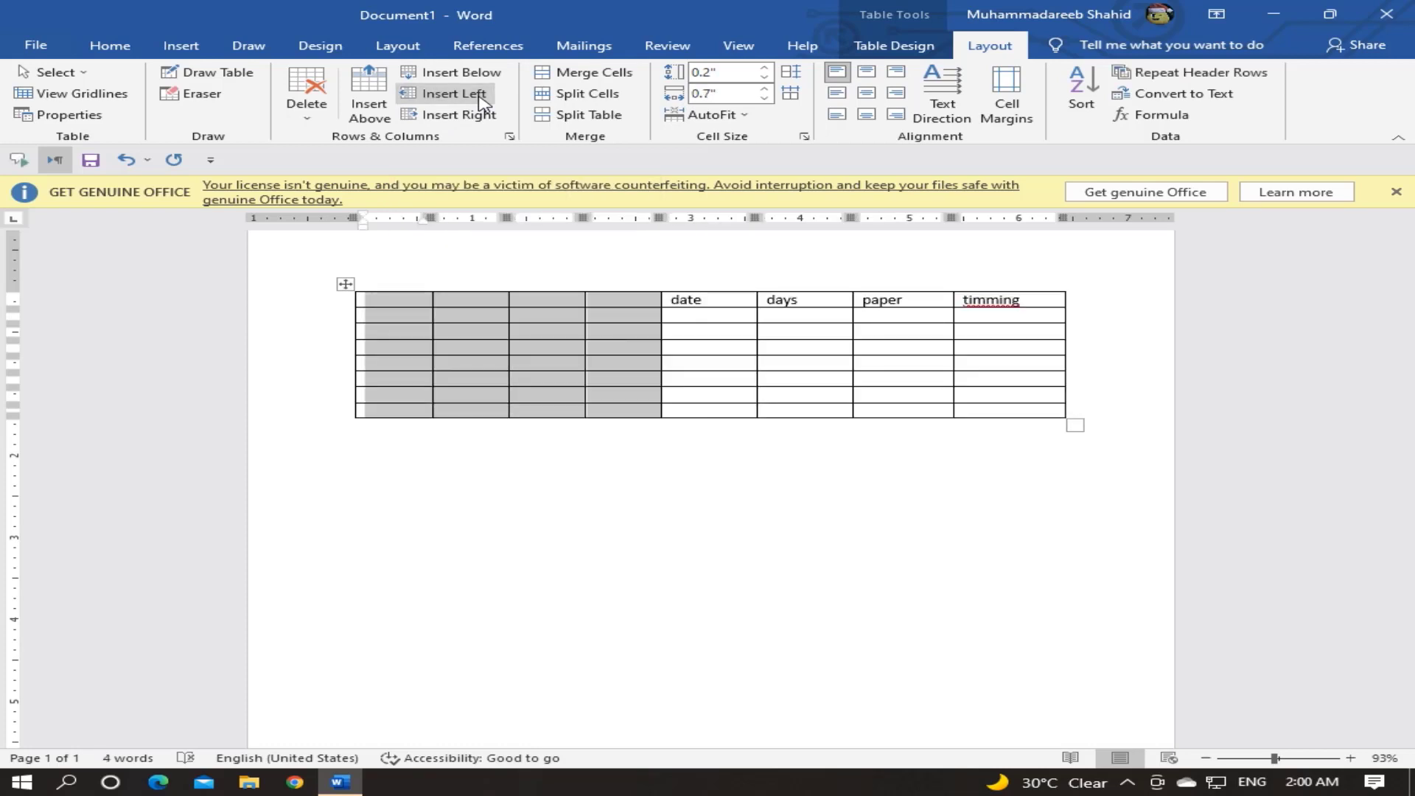
{"action": "key", "text": "ctrl+z"}
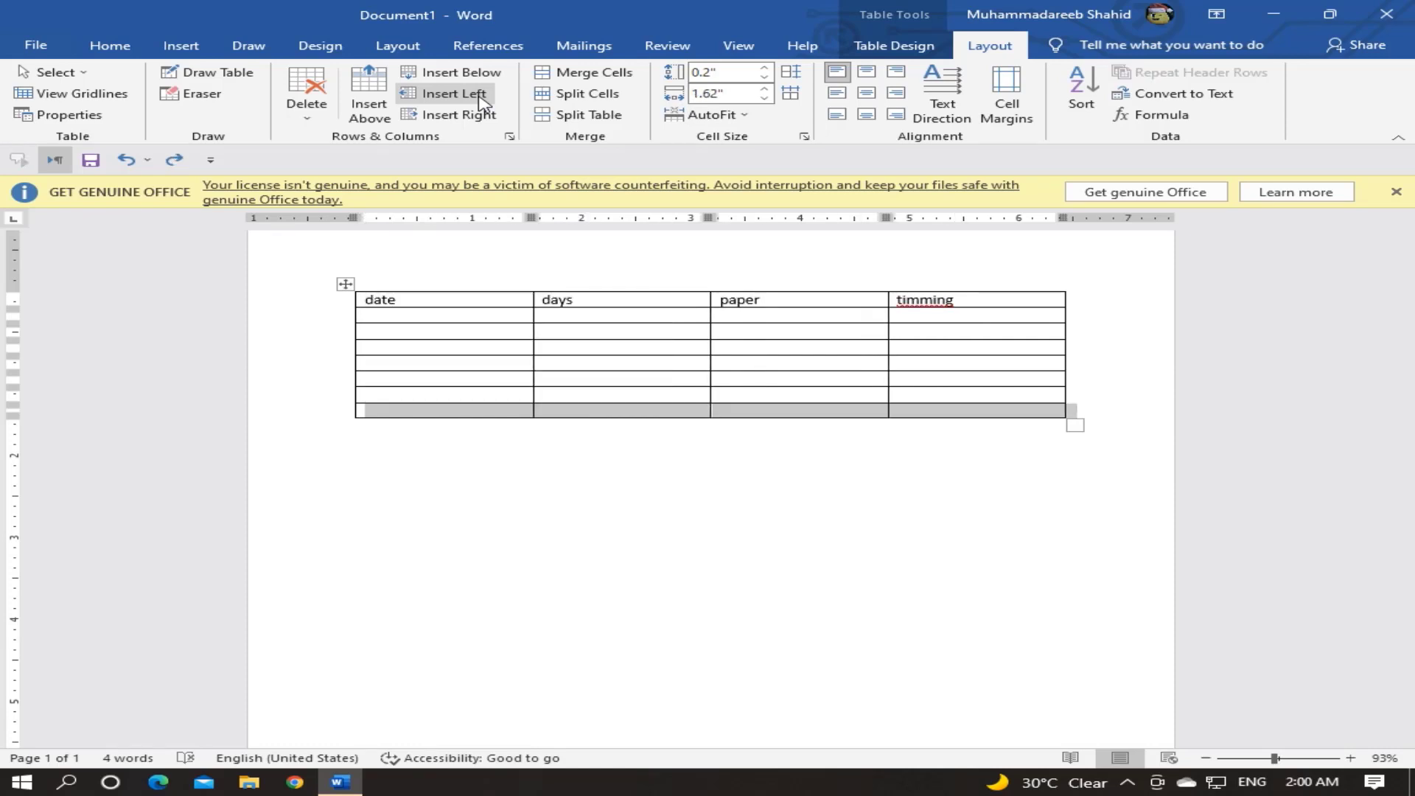
{"action": "left_click", "coordinate": [394, 346]}
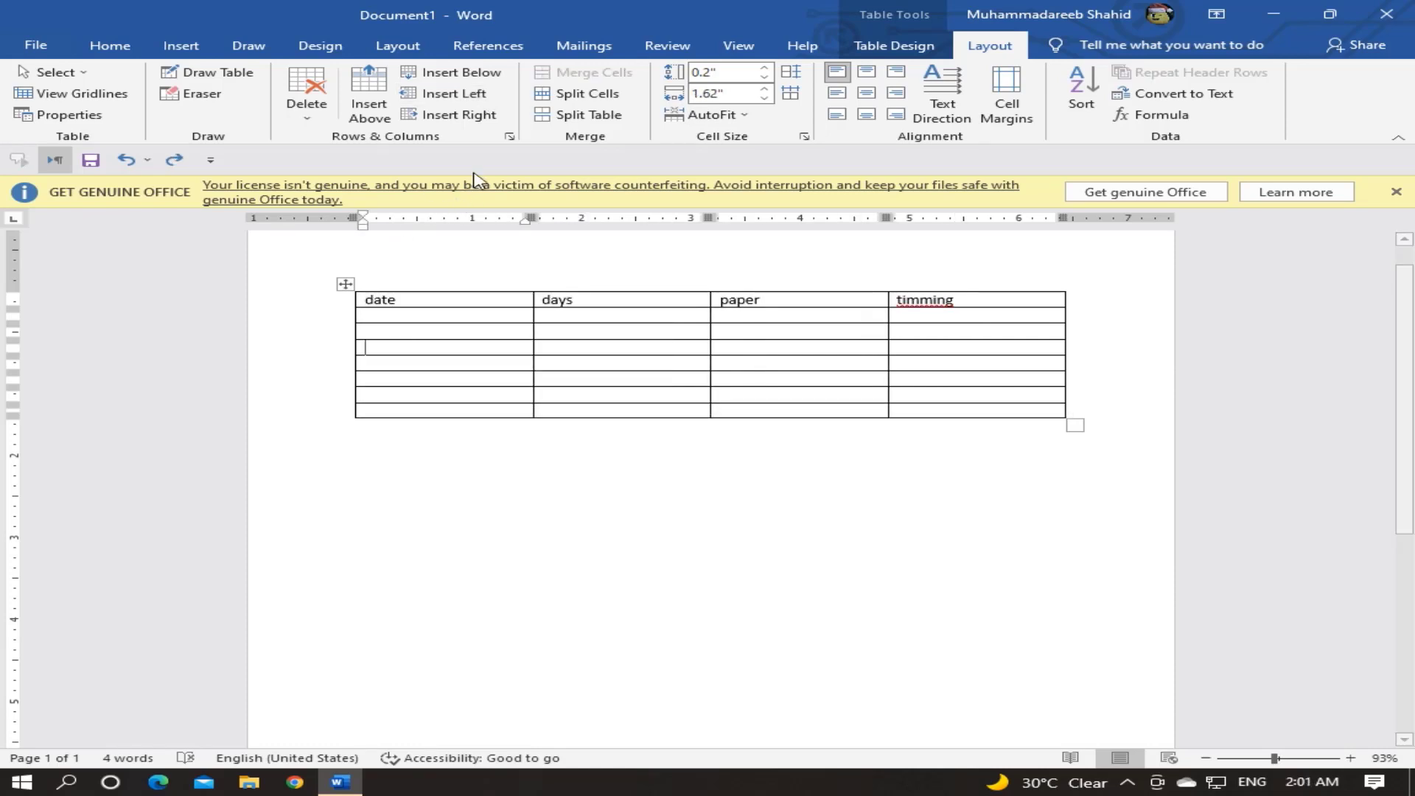
{"action": "left_click", "coordinate": [475, 97]}
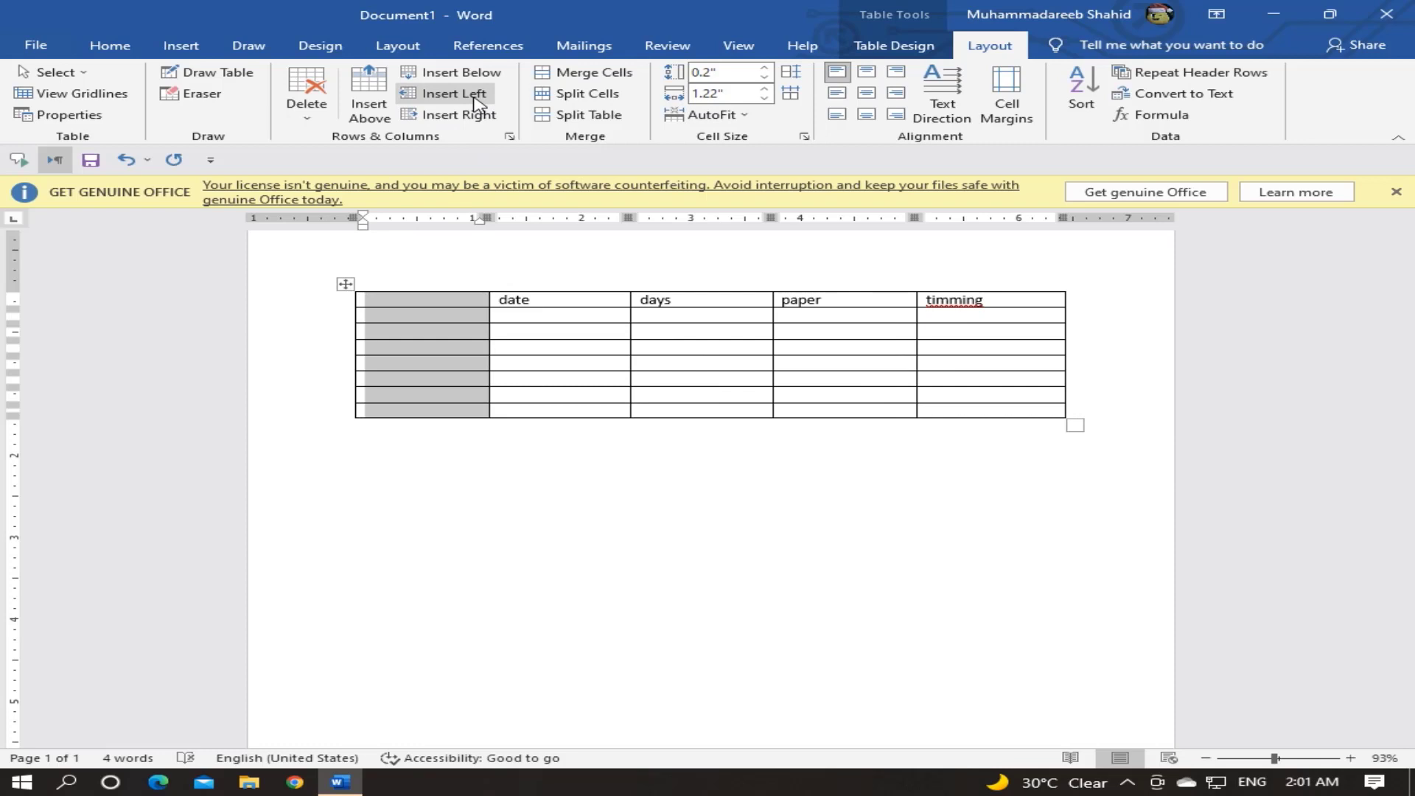
{"action": "left_click", "coordinate": [585, 352]}
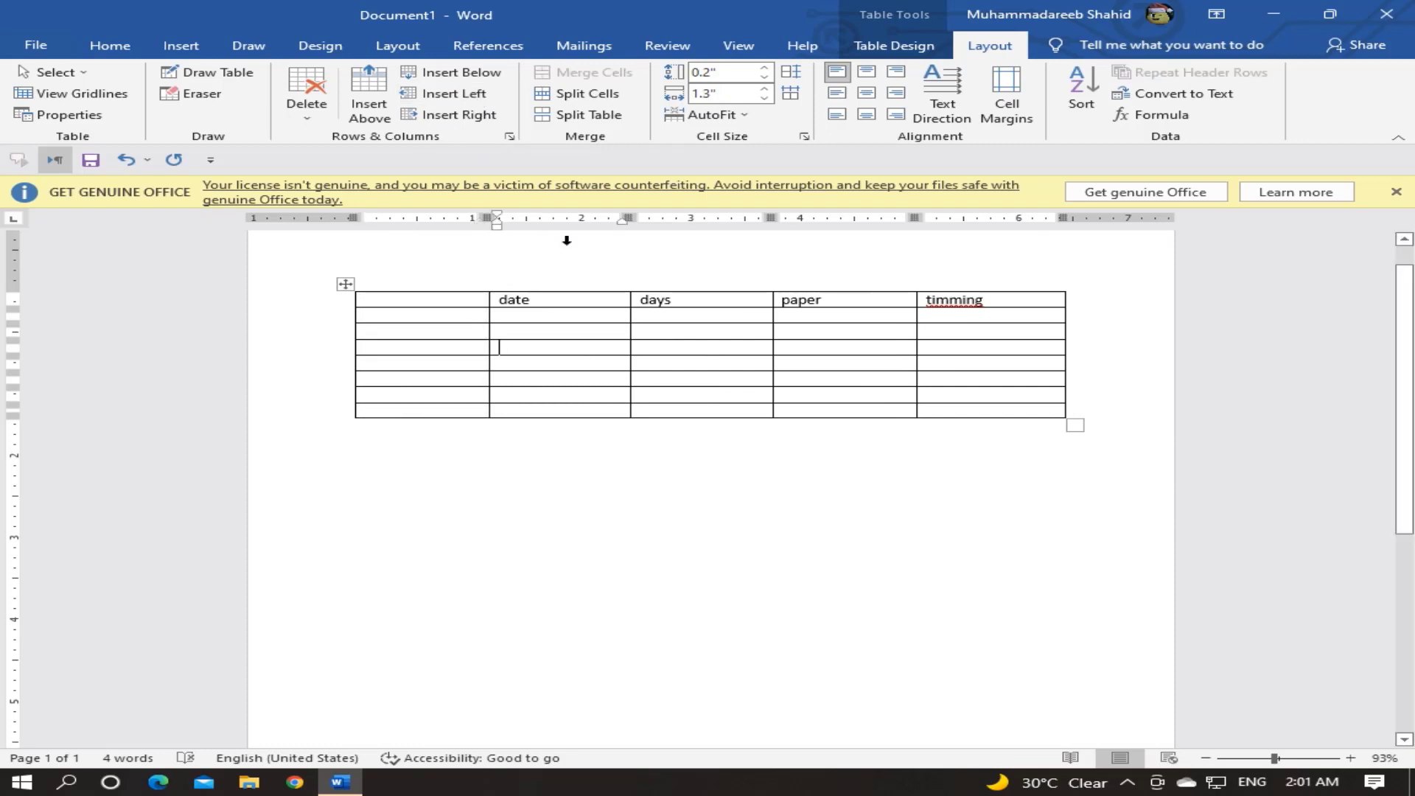
{"action": "left_click", "coordinate": [489, 120]}
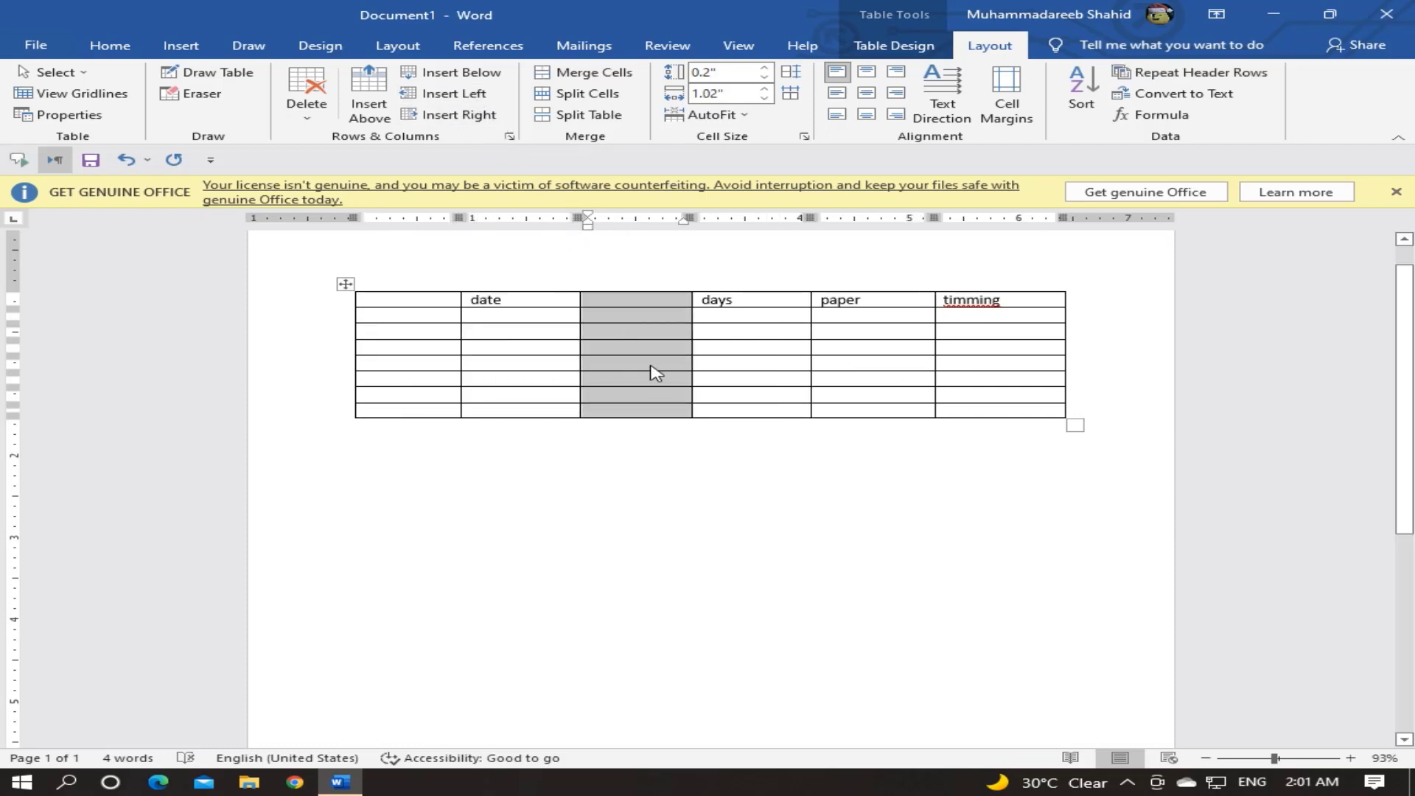
{"action": "left_click", "coordinate": [651, 365]}
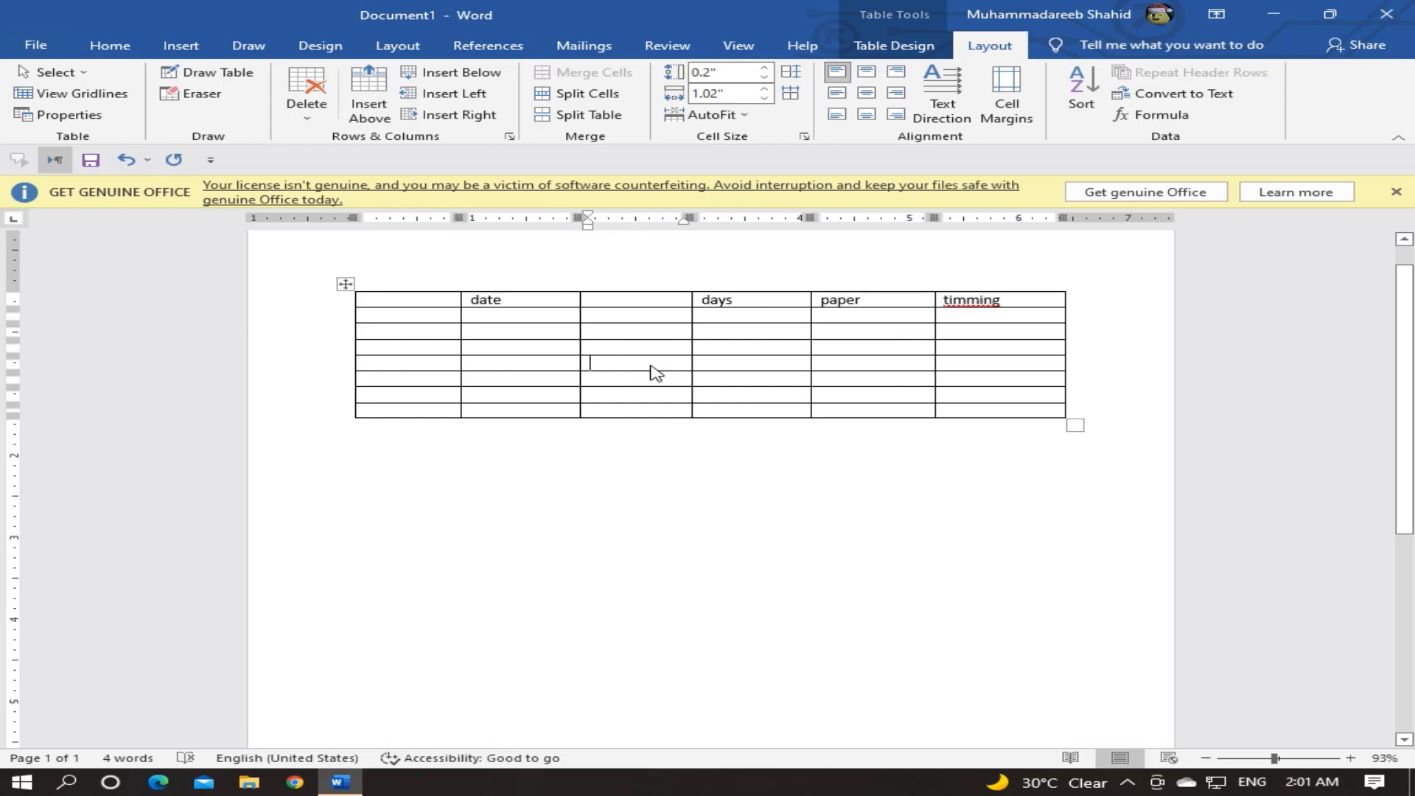
{"action": "key", "text": "ctrl+z"}
{"action": "key", "text": "ctrl+z"}
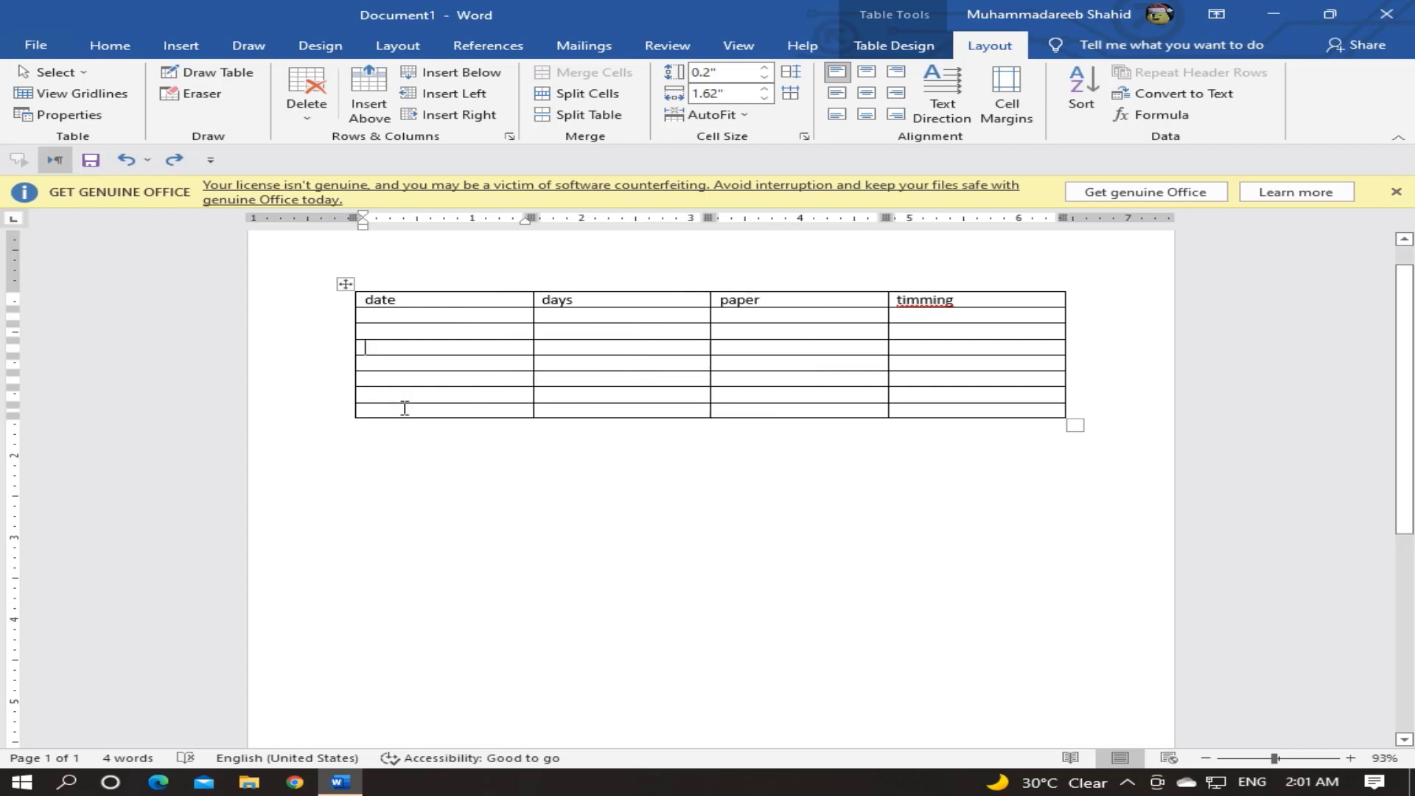
{"action": "left_click", "coordinate": [381, 118]}
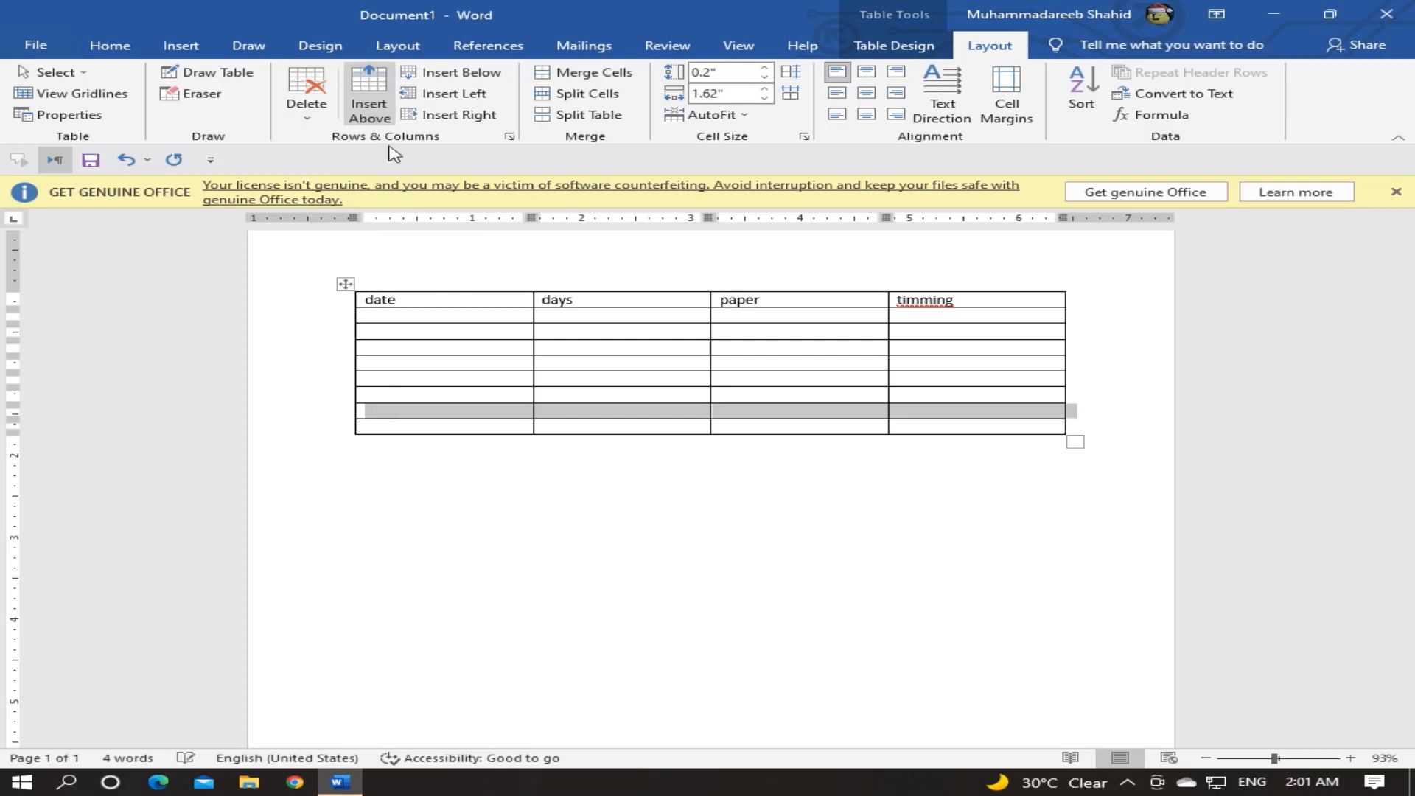
{"action": "left_click", "coordinate": [444, 428]}
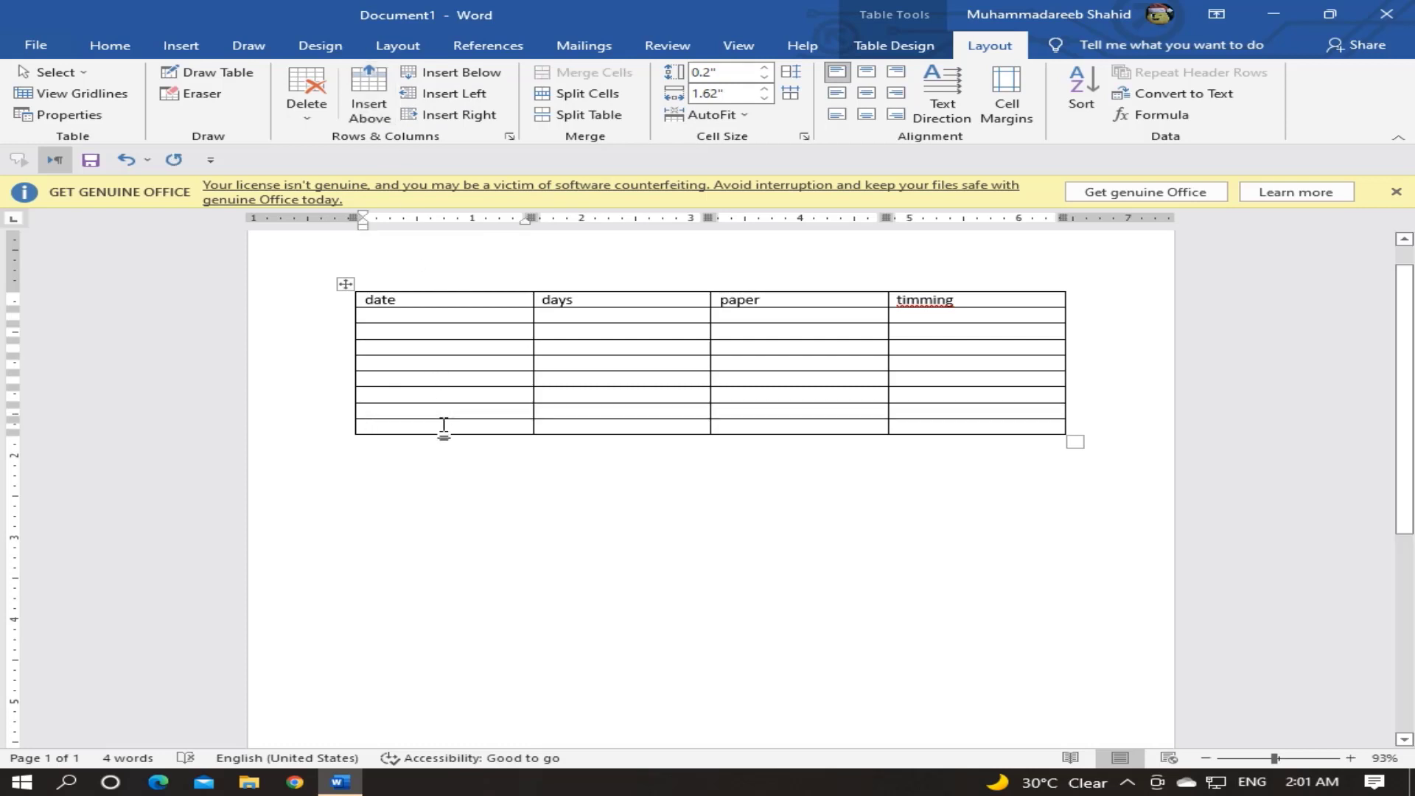
Delete the table's last row.
{"action": "left_click", "coordinate": [310, 111]}
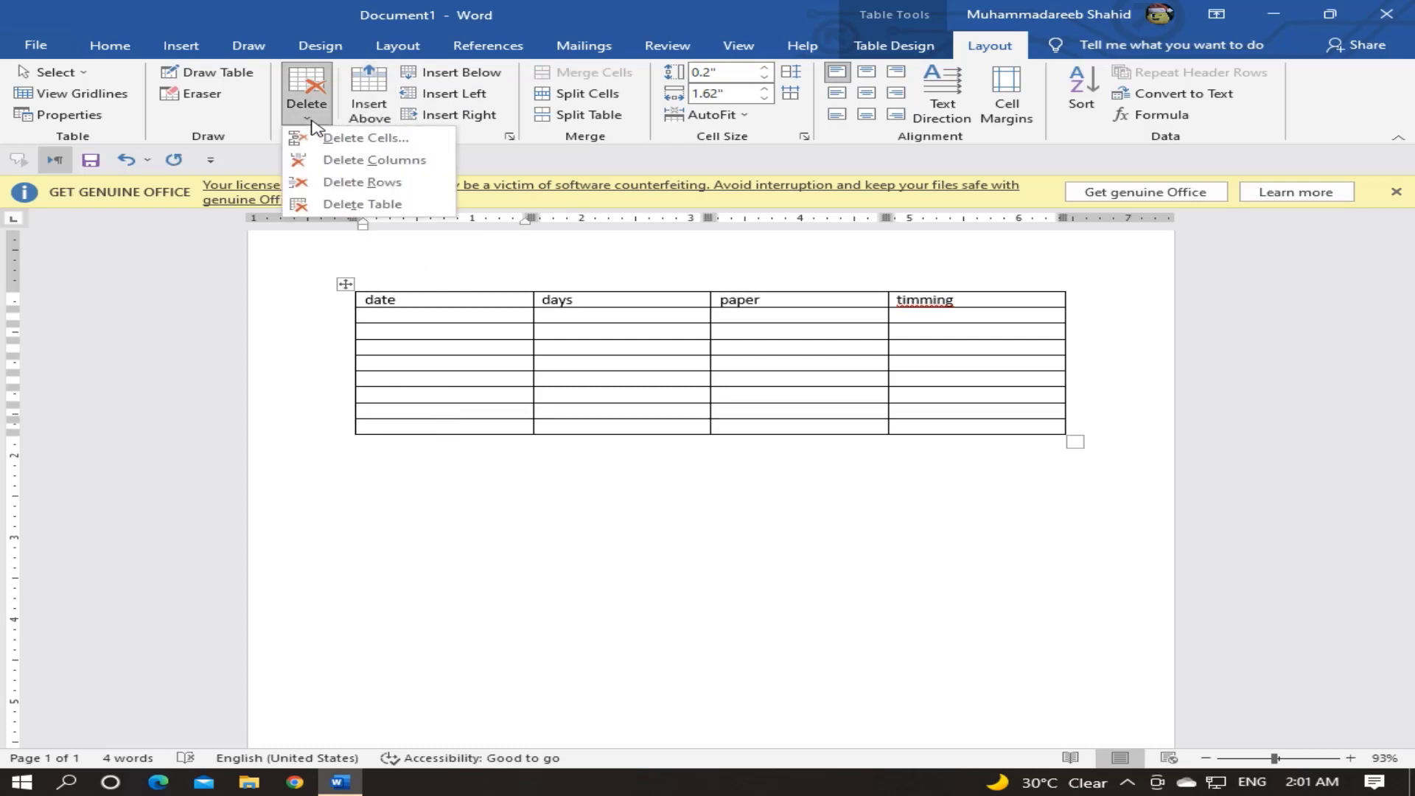
{"action": "left_click", "coordinate": [369, 188]}
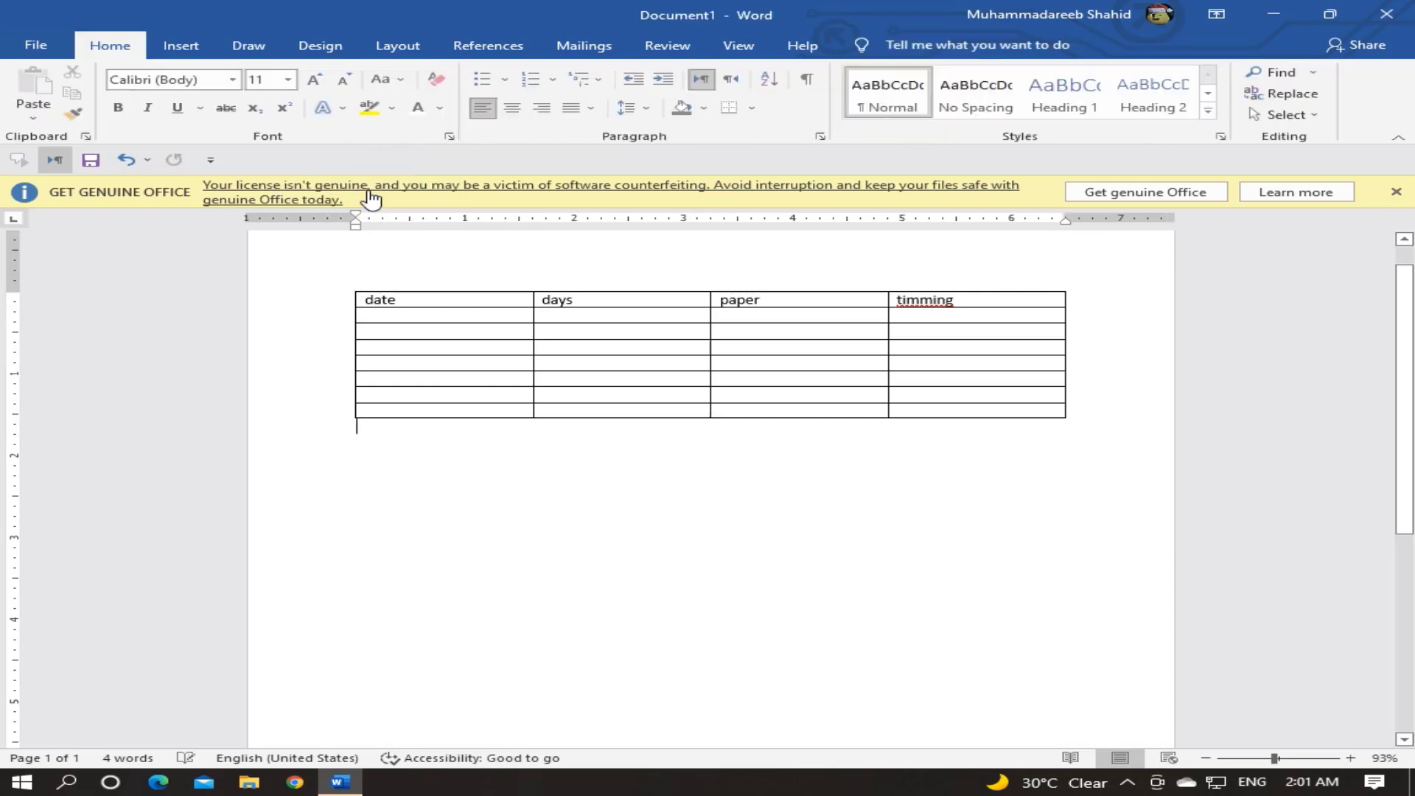
{"action": "left_click", "coordinate": [433, 376]}
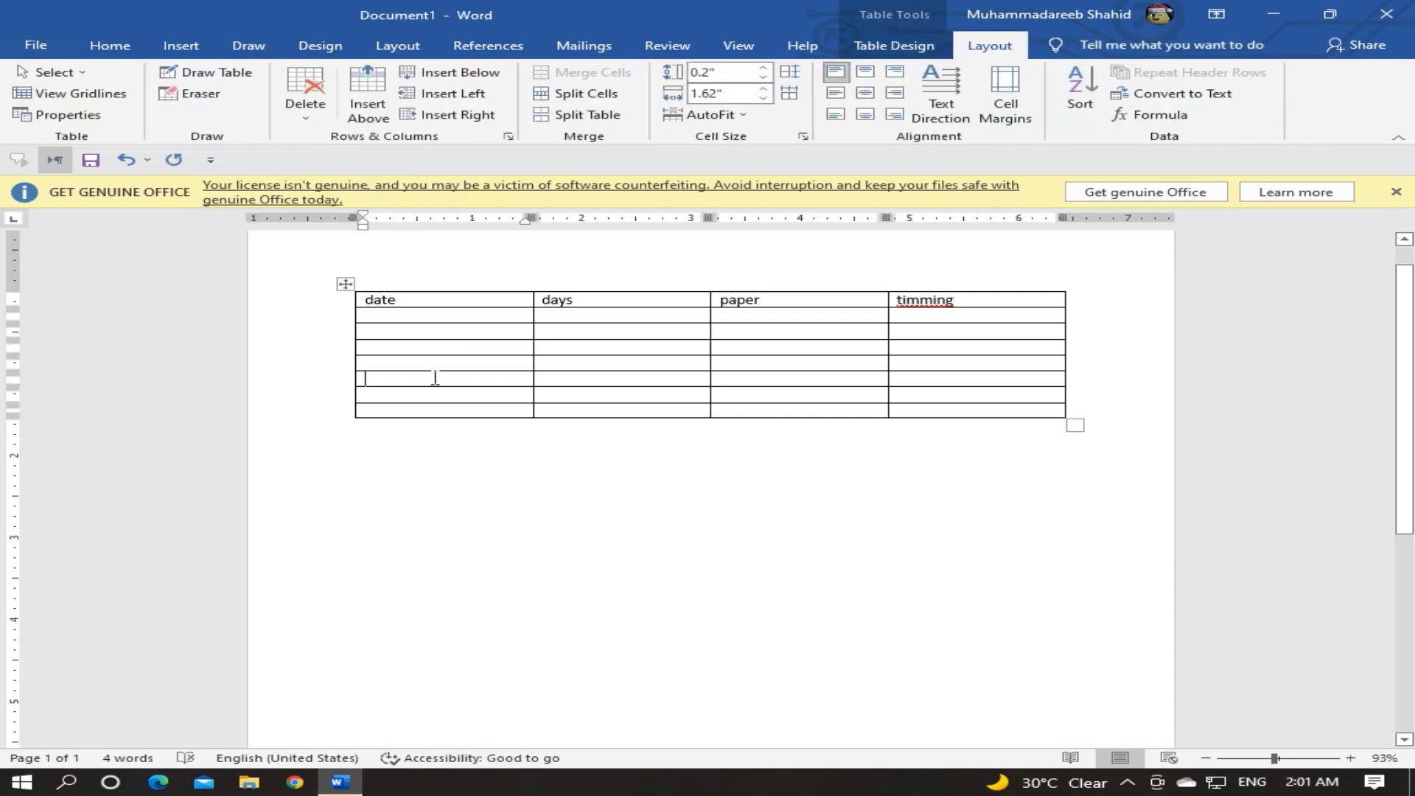
Add a blank column at the table's left edge, then delete it again.
{"action": "left_click", "coordinate": [455, 93]}
{"action": "left_click", "coordinate": [426, 317]}
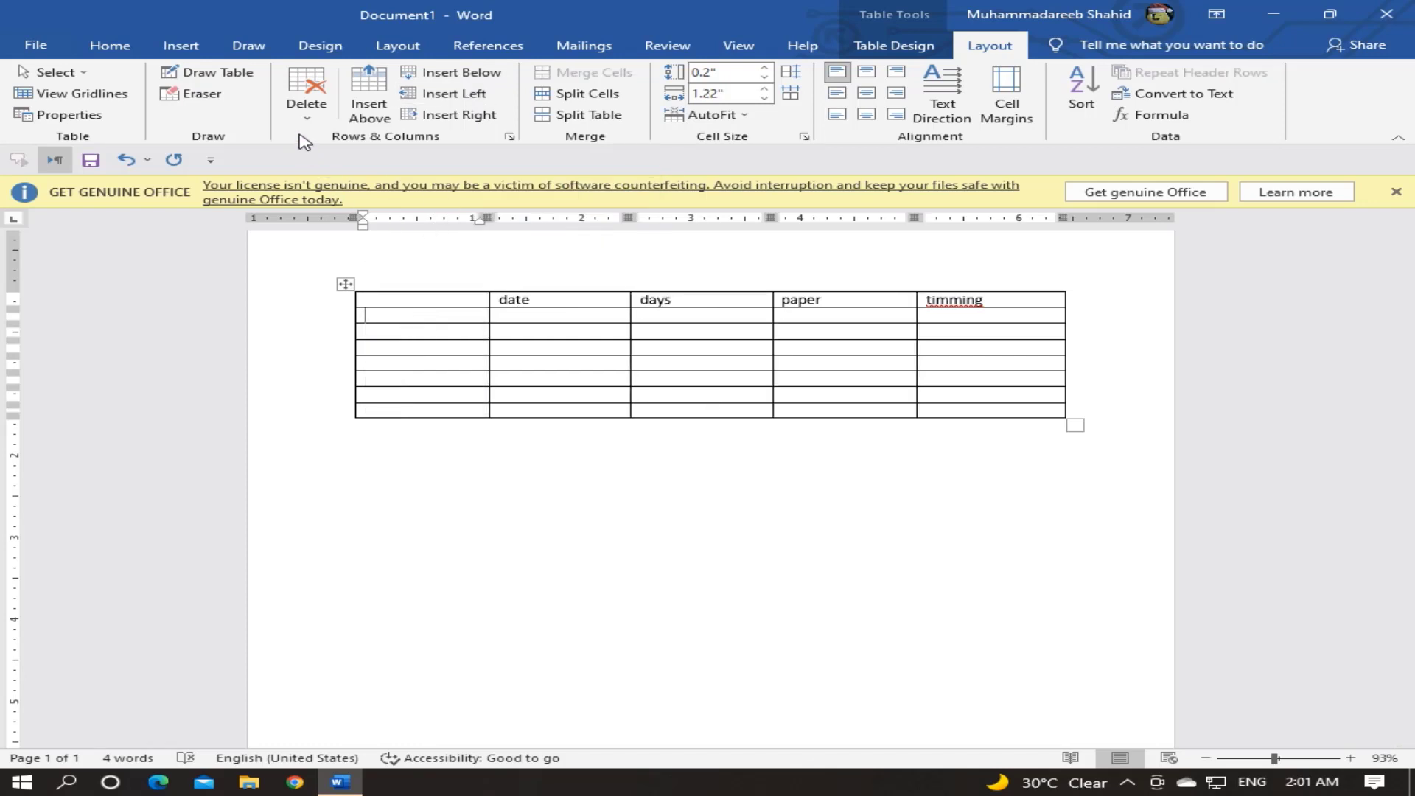
{"action": "left_click", "coordinate": [307, 103]}
{"action": "left_click", "coordinate": [346, 162]}
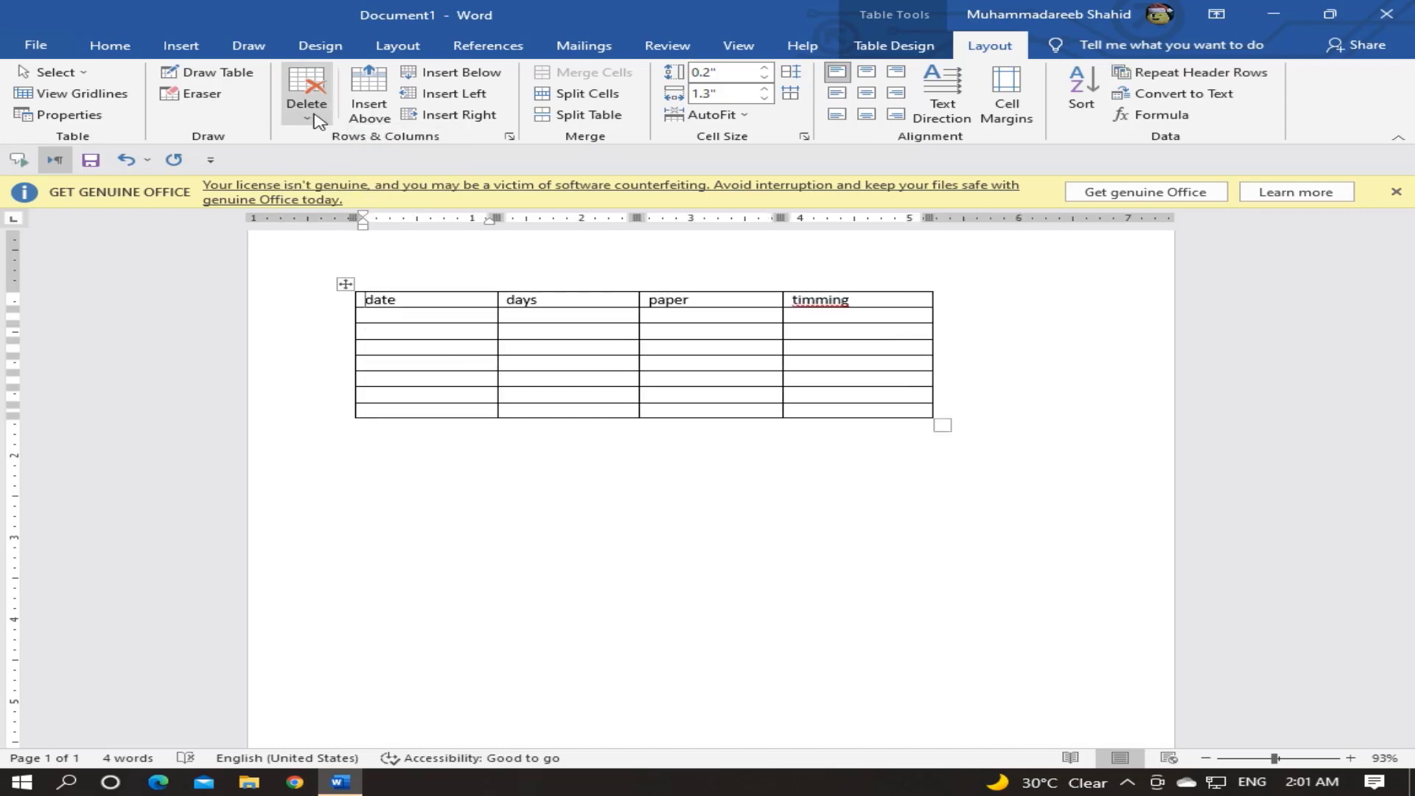
{"action": "left_click", "coordinate": [309, 92]}
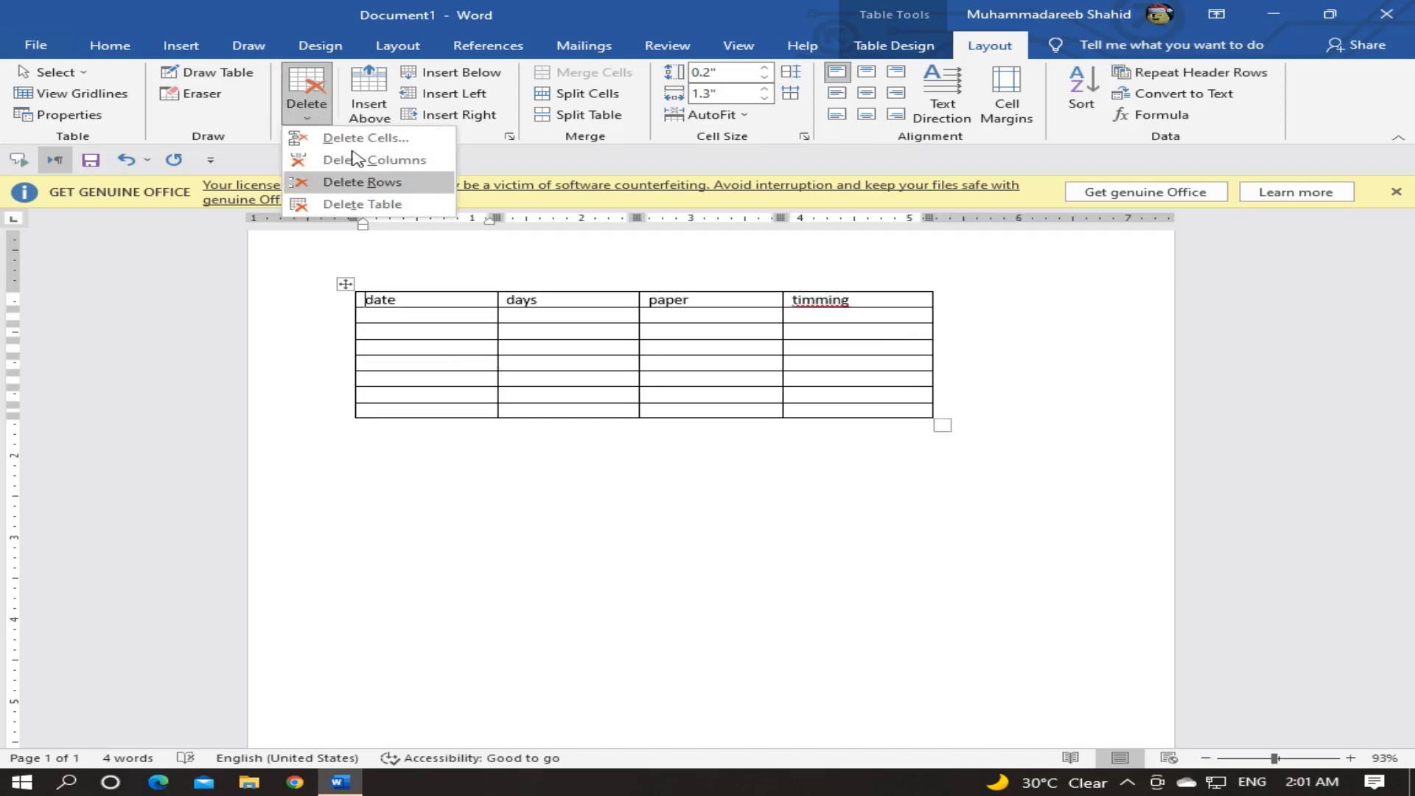
{"action": "left_click", "coordinate": [838, 413]}
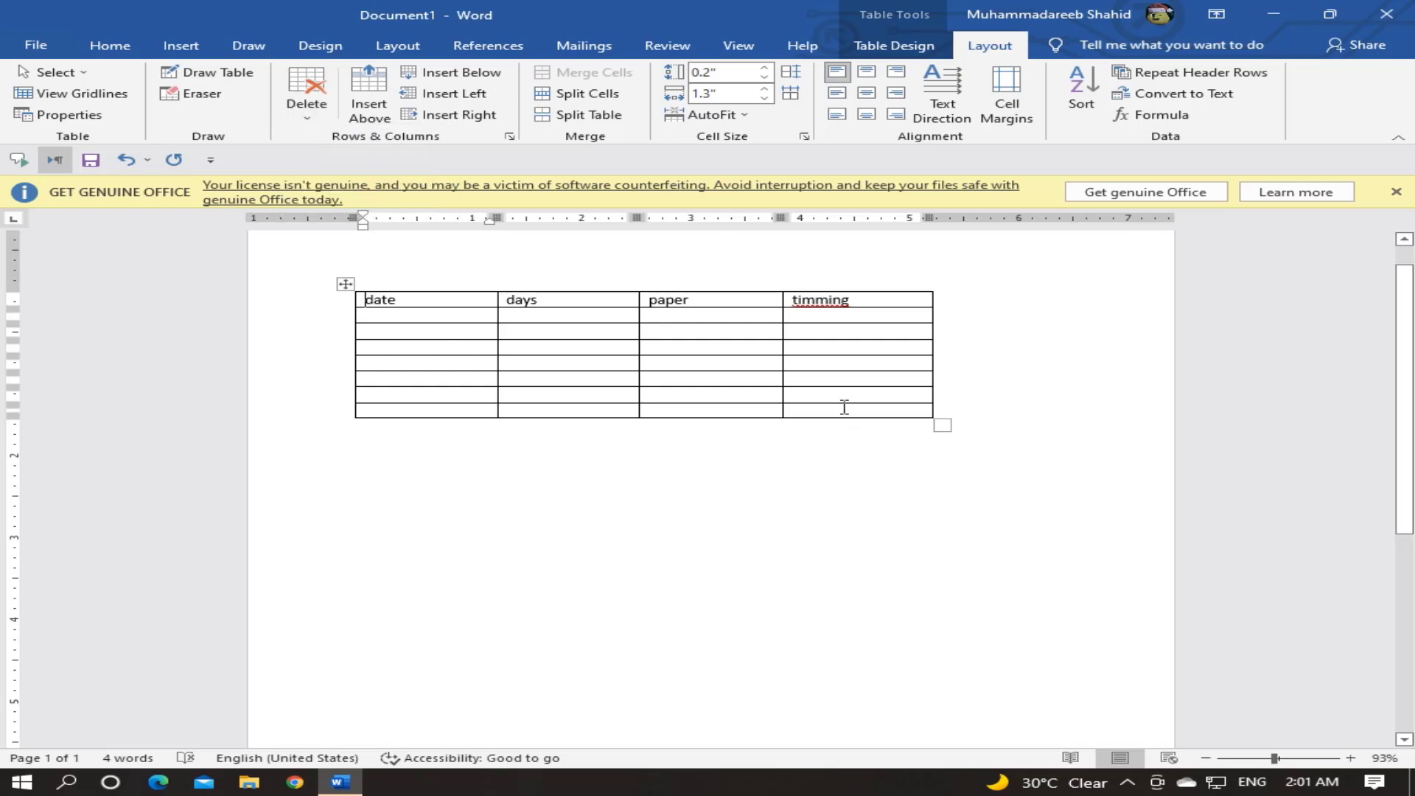
{"action": "left_click", "coordinate": [317, 109]}
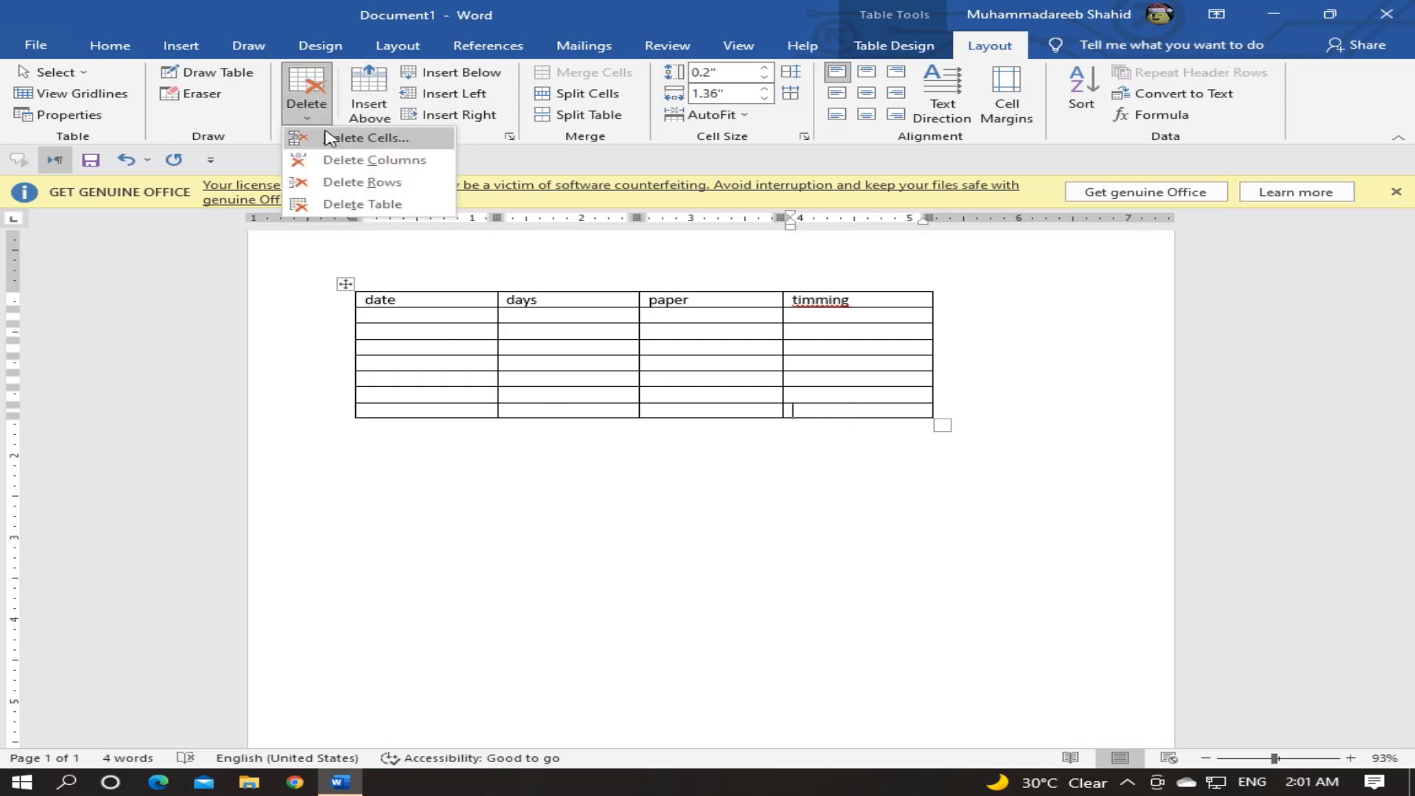
Delete single cells with cells shifted left, including row 4's paper cell.
{"action": "left_click", "coordinate": [330, 137]}
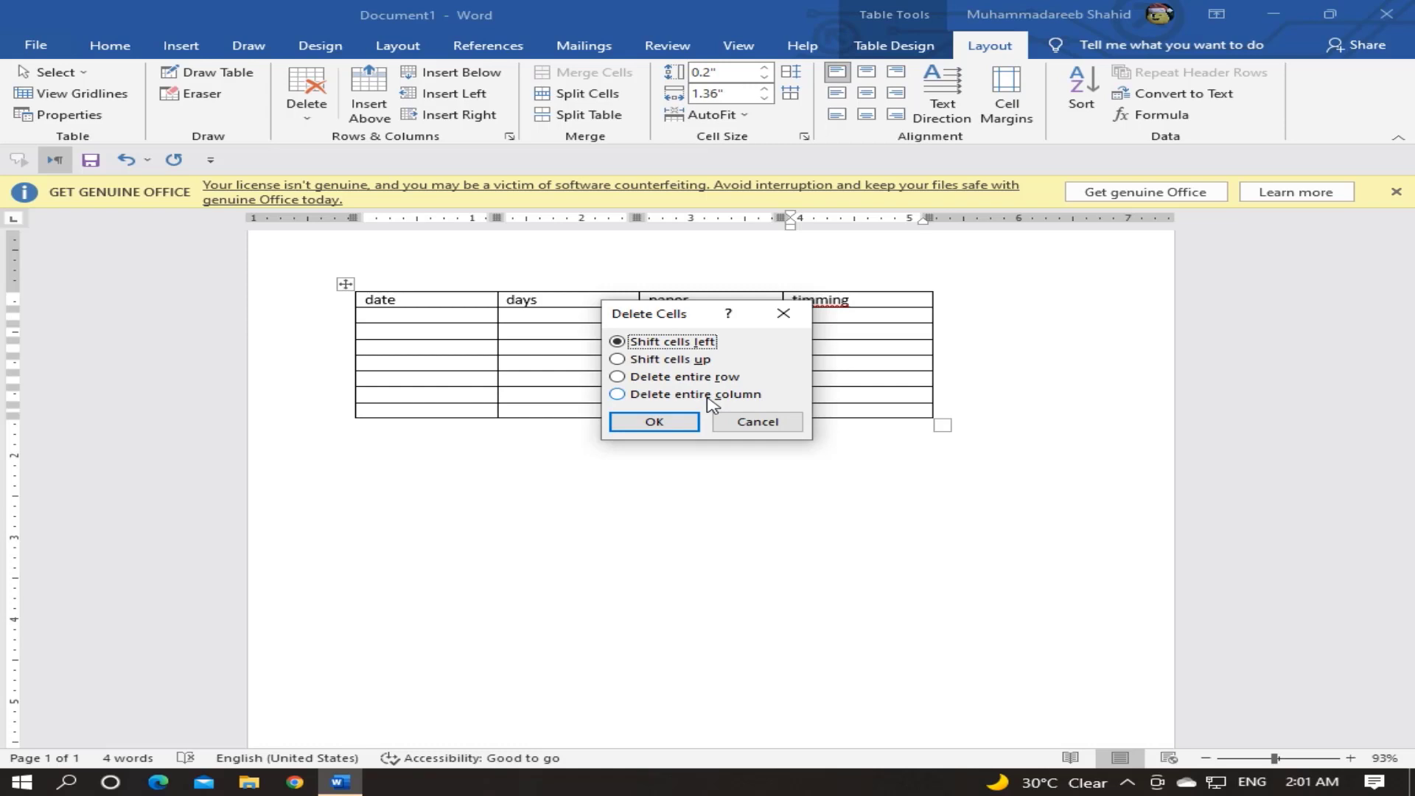
{"action": "left_click", "coordinate": [648, 420]}
{"action": "left_click", "coordinate": [803, 461]}
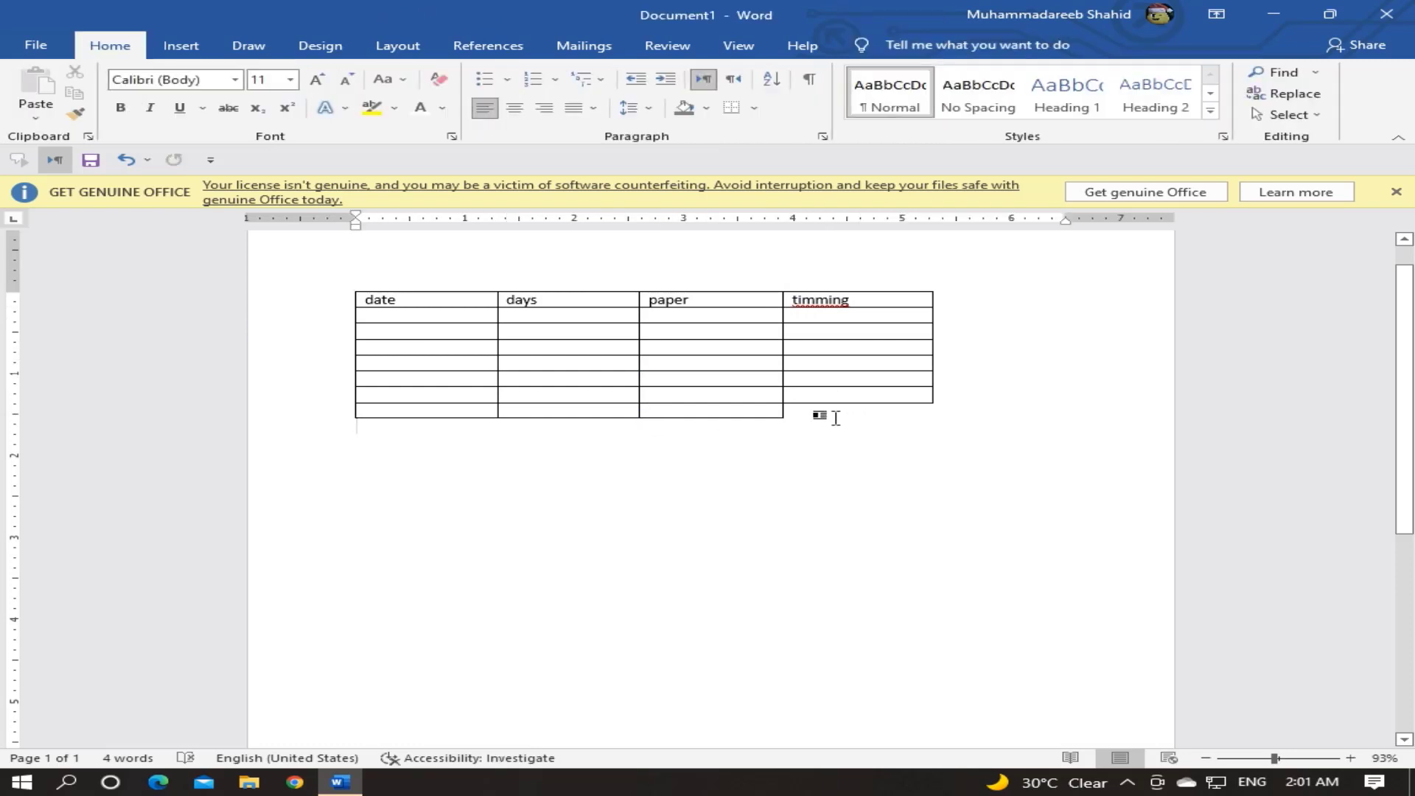
{"action": "left_click", "coordinate": [702, 345]}
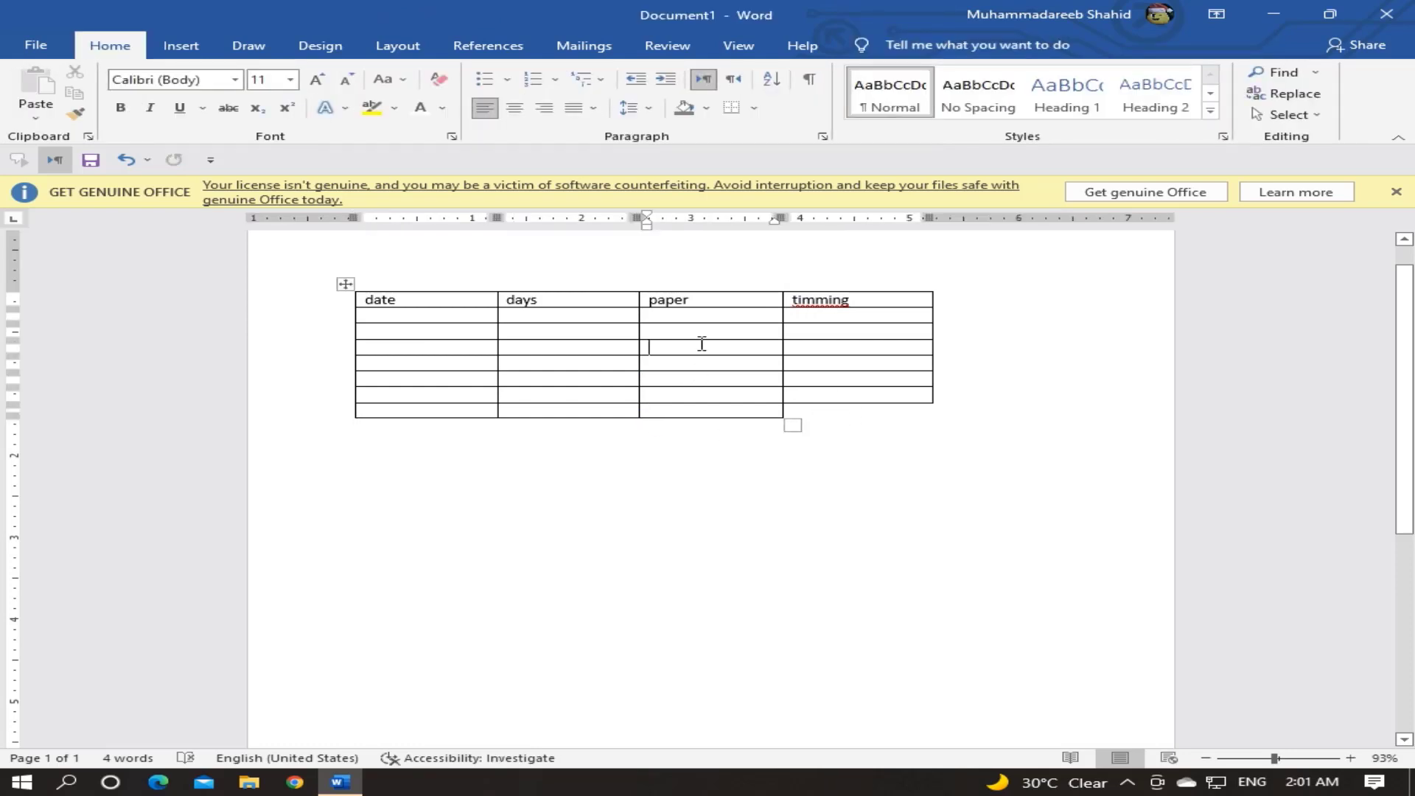
{"action": "left_click", "coordinate": [309, 99]}
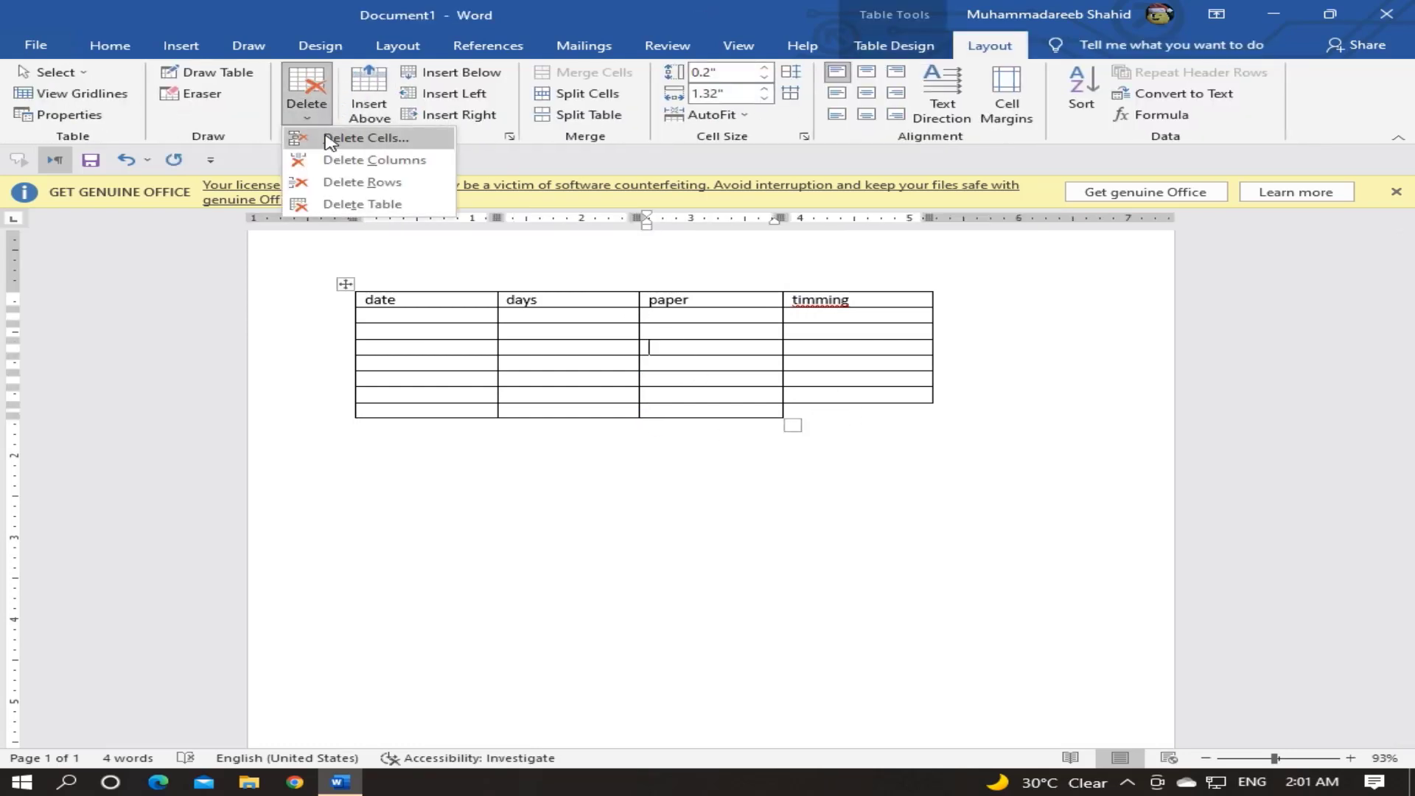
{"action": "left_click", "coordinate": [330, 140]}
{"action": "left_click", "coordinate": [655, 419]}
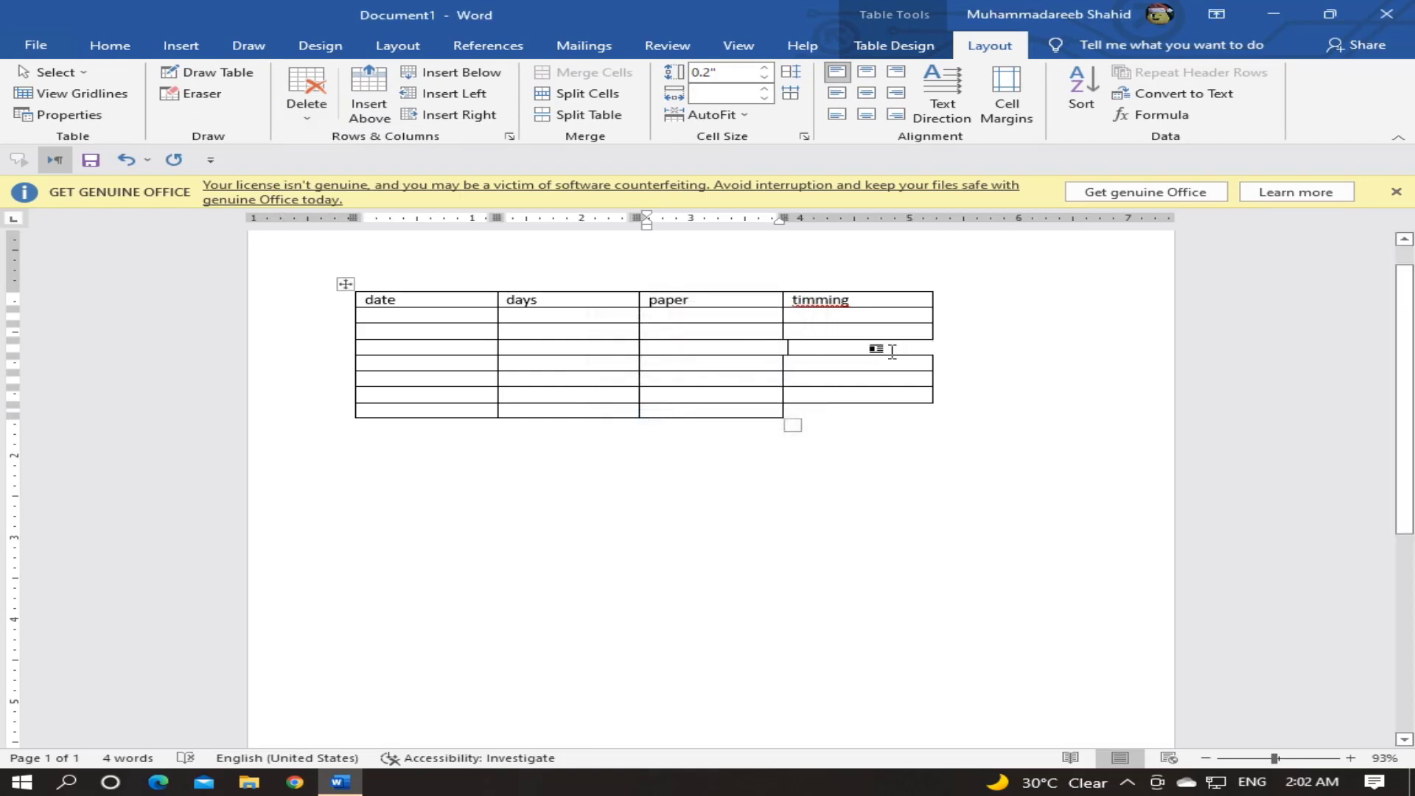
Undo the cell edits to restore the full table, then stretch it wider and taller.
{"action": "left_click_drag", "start_coordinate": [786, 341], "coordinate": [792, 342]}
{"action": "key", "text": "ctrl+z"}
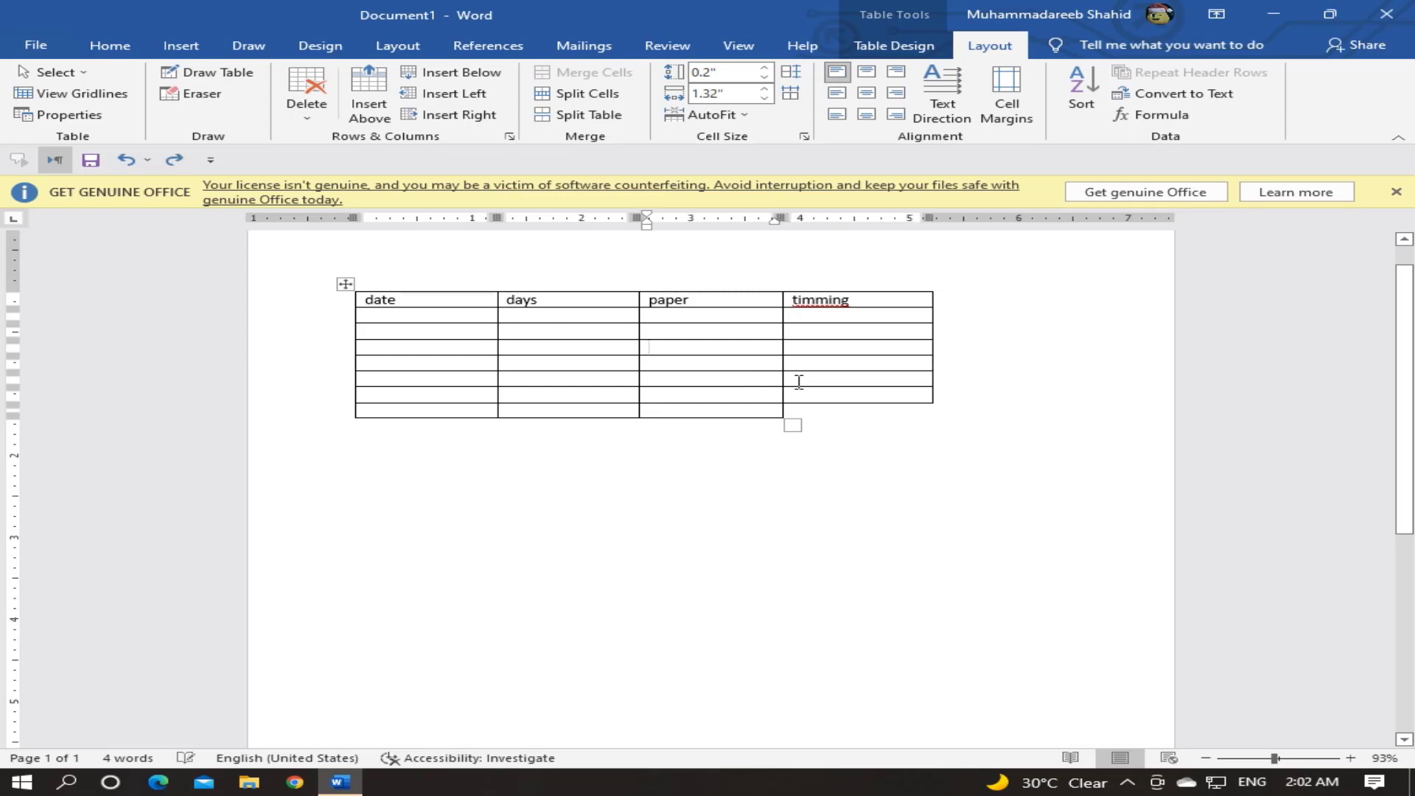
{"action": "key", "text": "ctrl+z"}
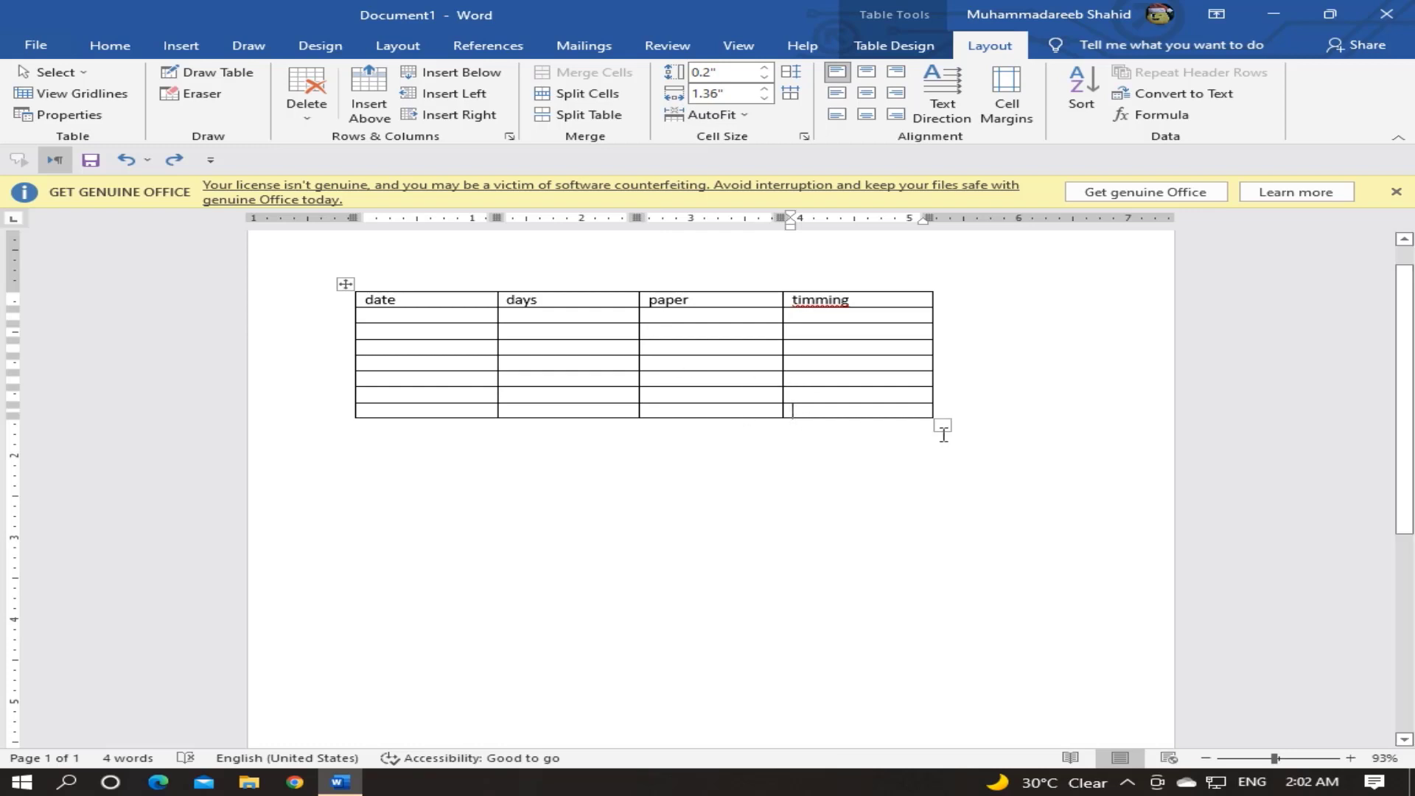
{"action": "left_click_drag", "start_coordinate": [946, 427], "coordinate": [1085, 452]}
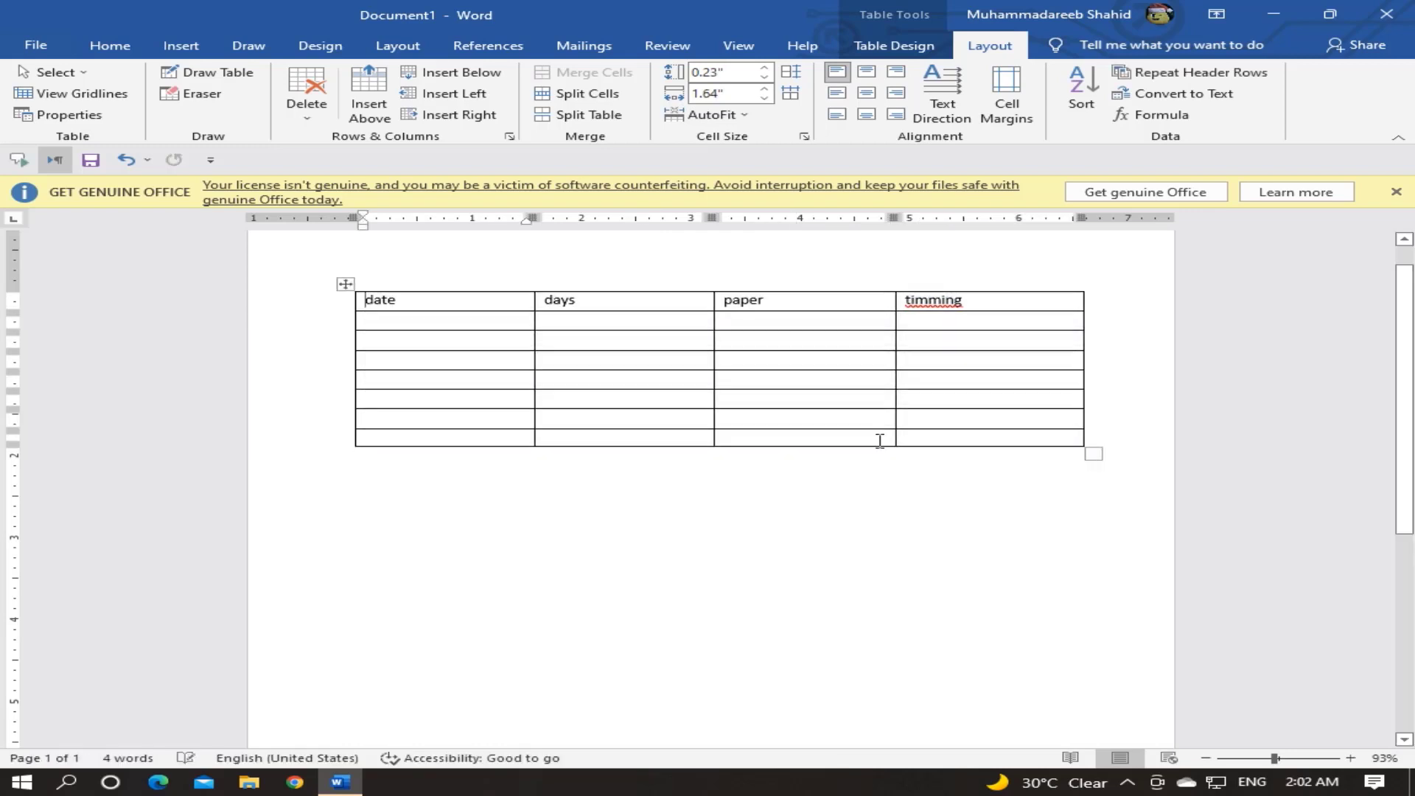
{"action": "left_click", "coordinate": [308, 109]}
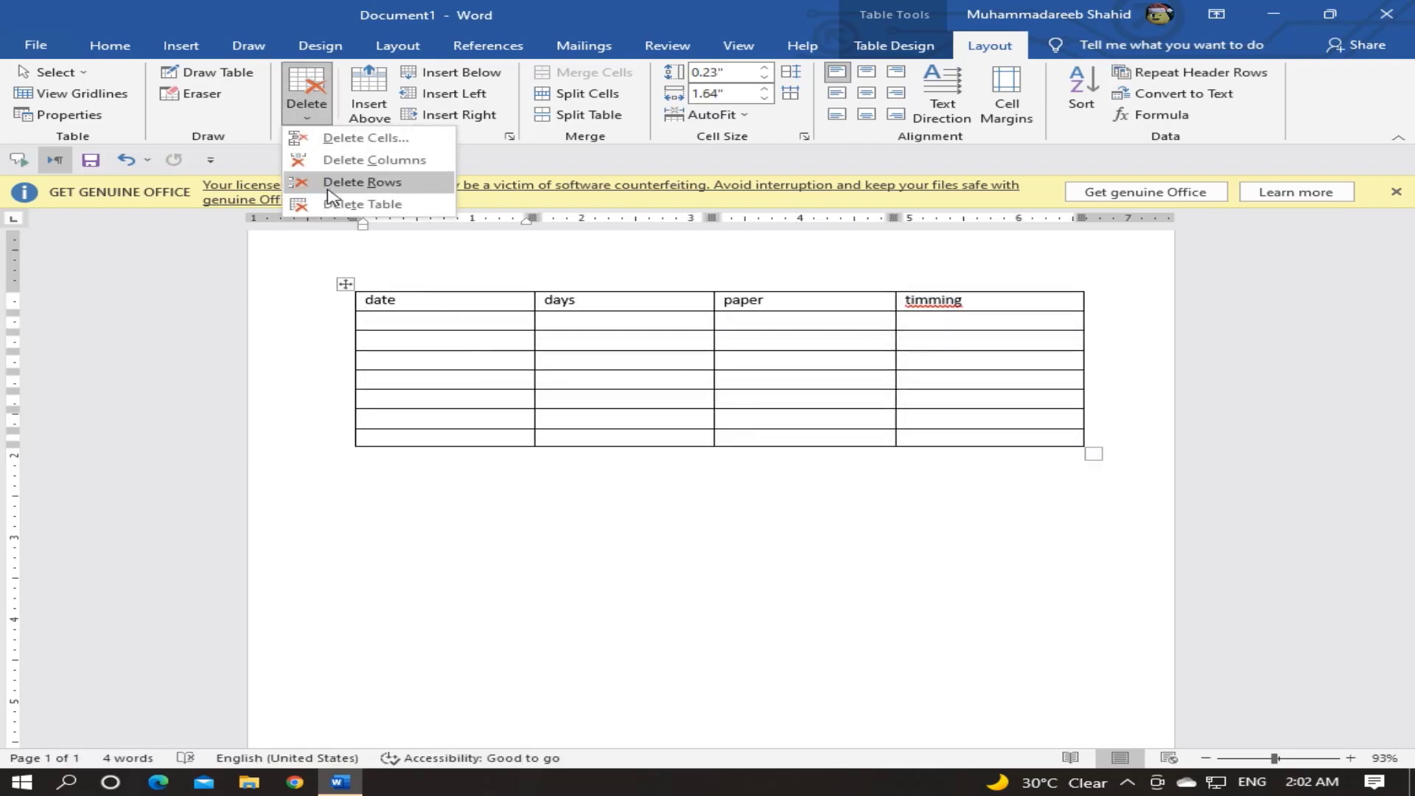
{"action": "left_click", "coordinate": [333, 203]}
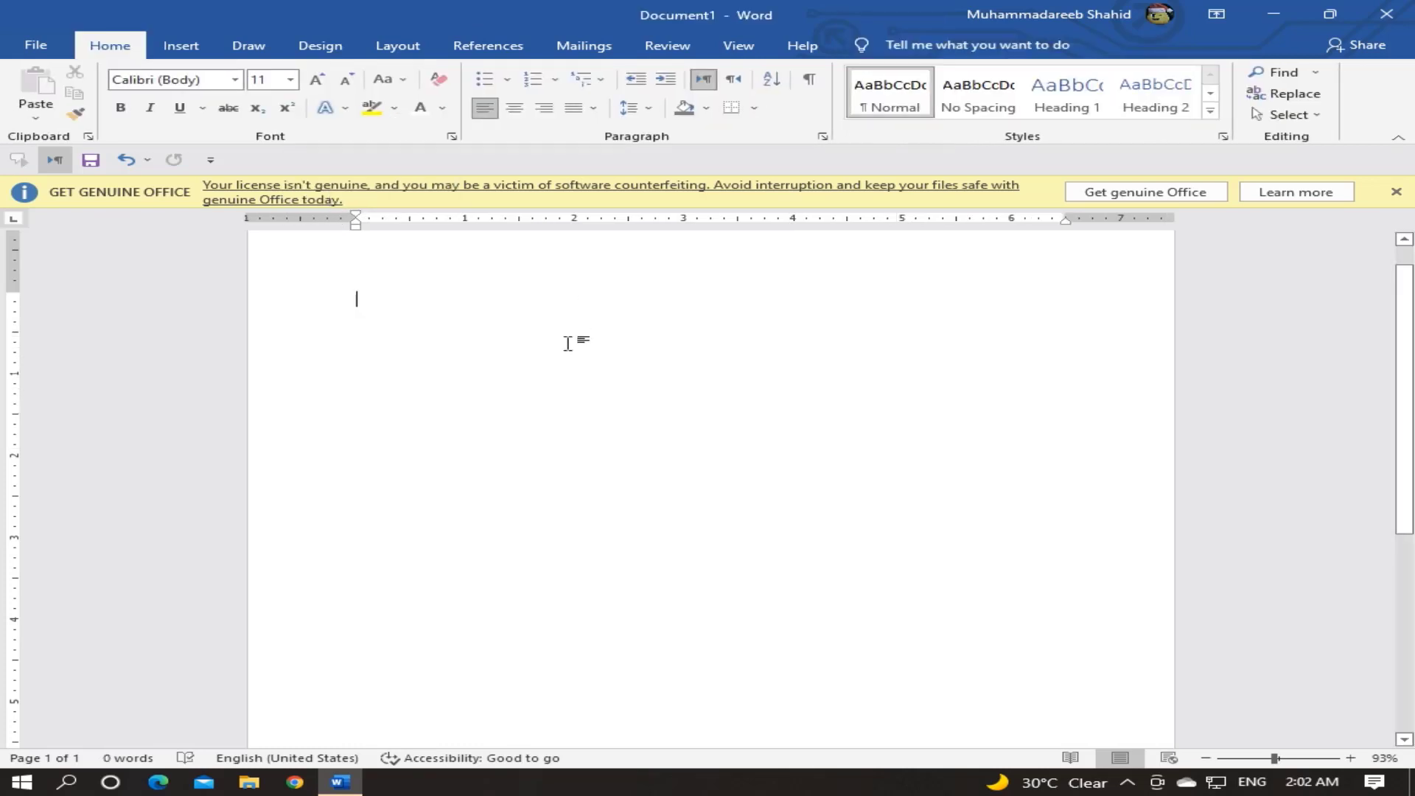
{"action": "key", "text": "ctrl+z"}
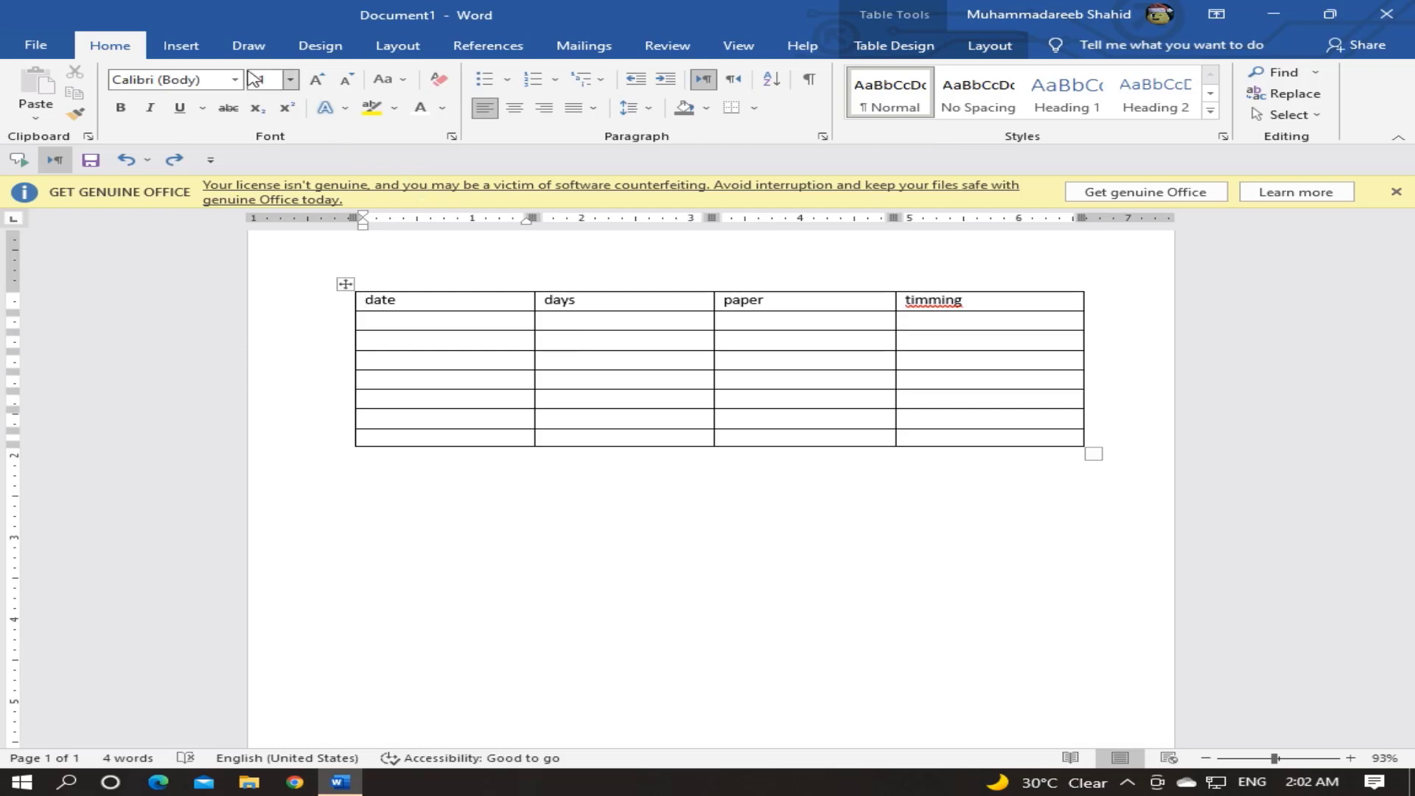
{"action": "left_click", "coordinate": [161, 56]}
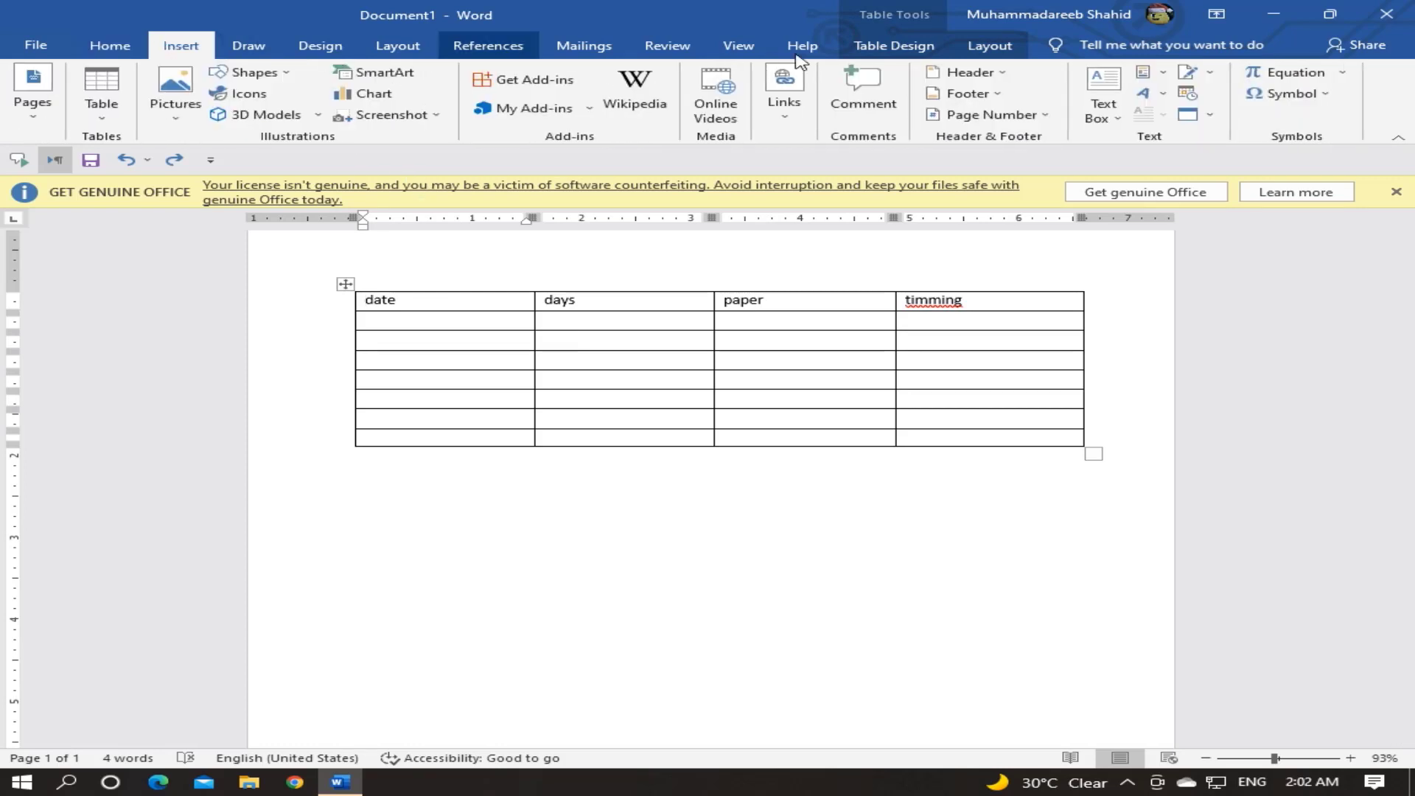
{"action": "left_click", "coordinate": [881, 50]}
{"action": "left_click", "coordinate": [975, 54]}
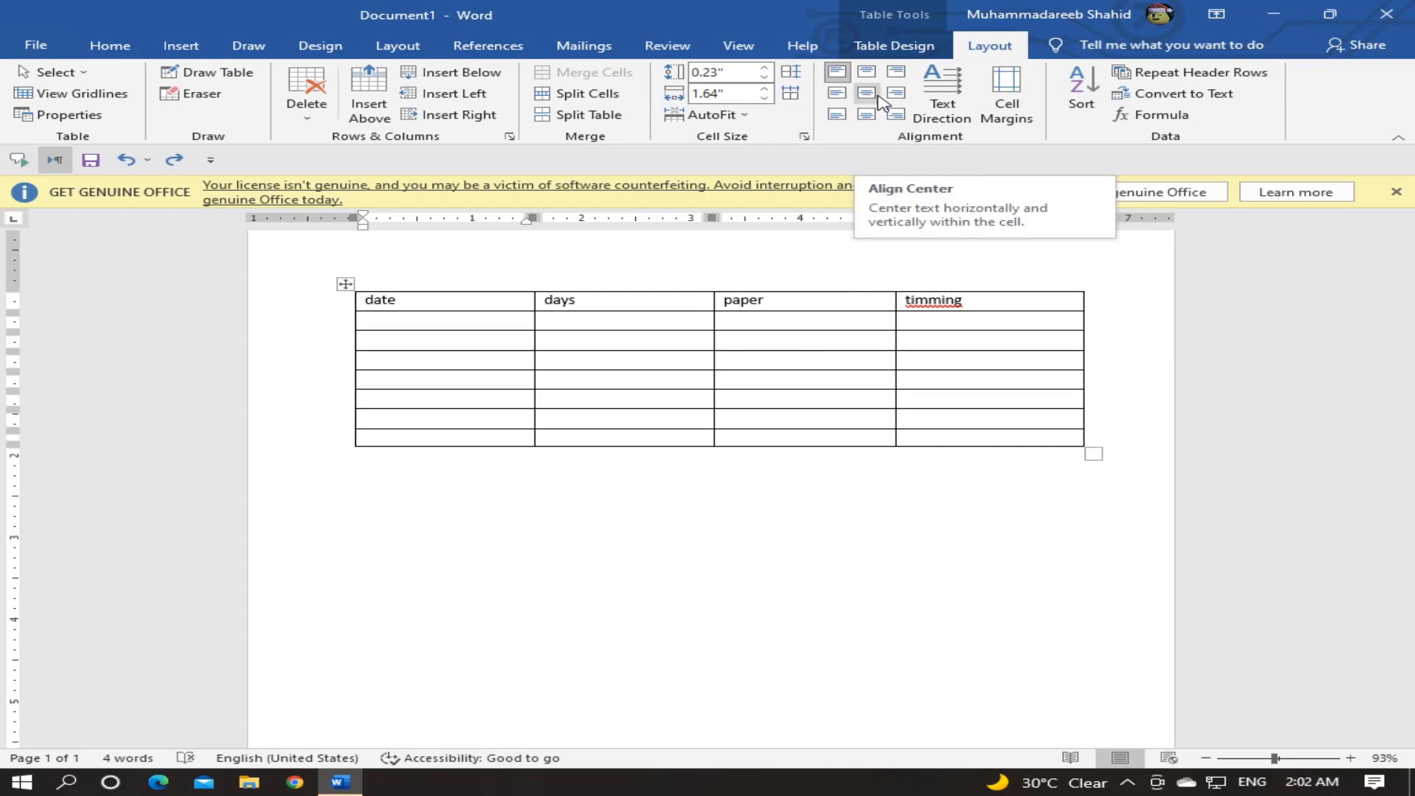
Centre date in its cell and stretch the header row to 2.06 inches tall.
{"action": "left_click", "coordinate": [392, 318]}
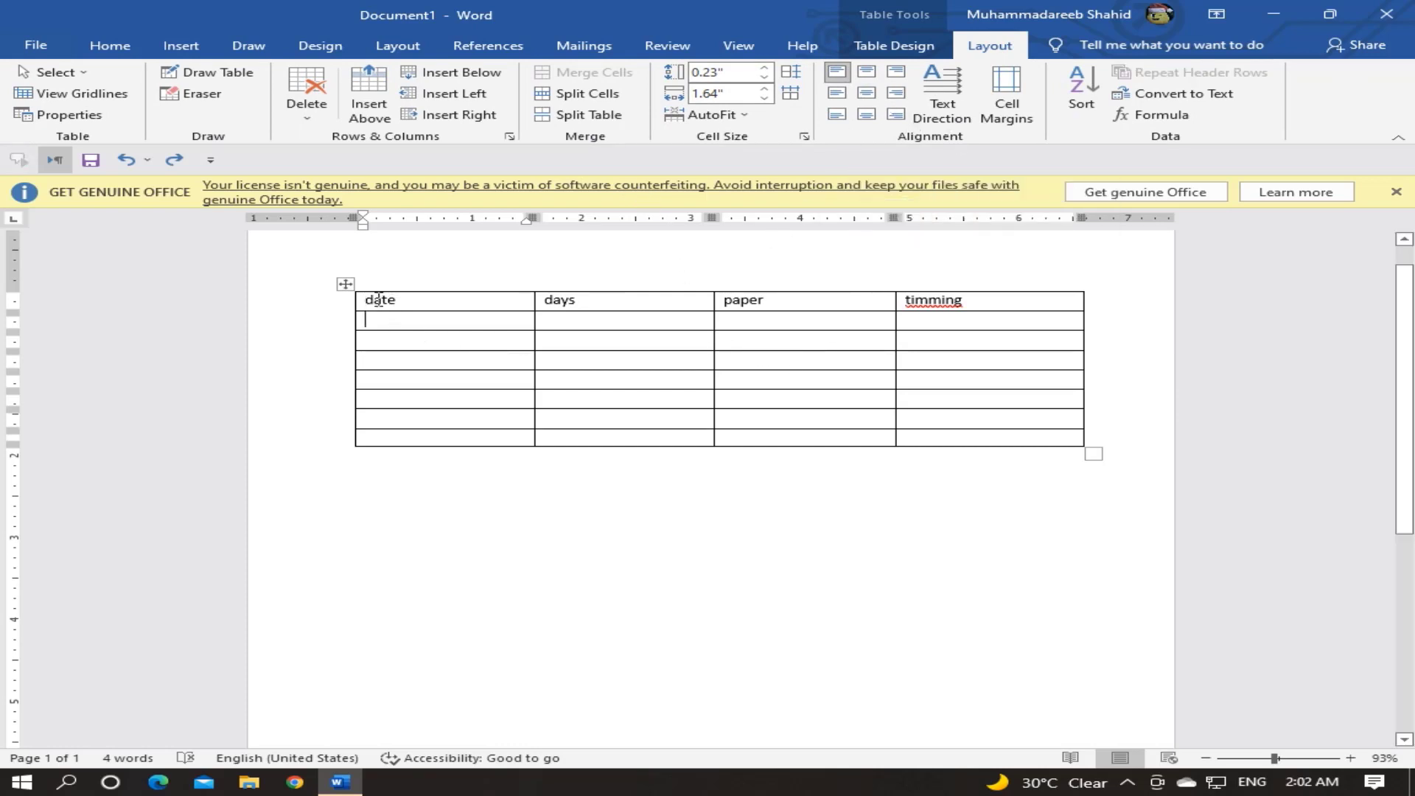
{"action": "left_click", "coordinate": [369, 299]}
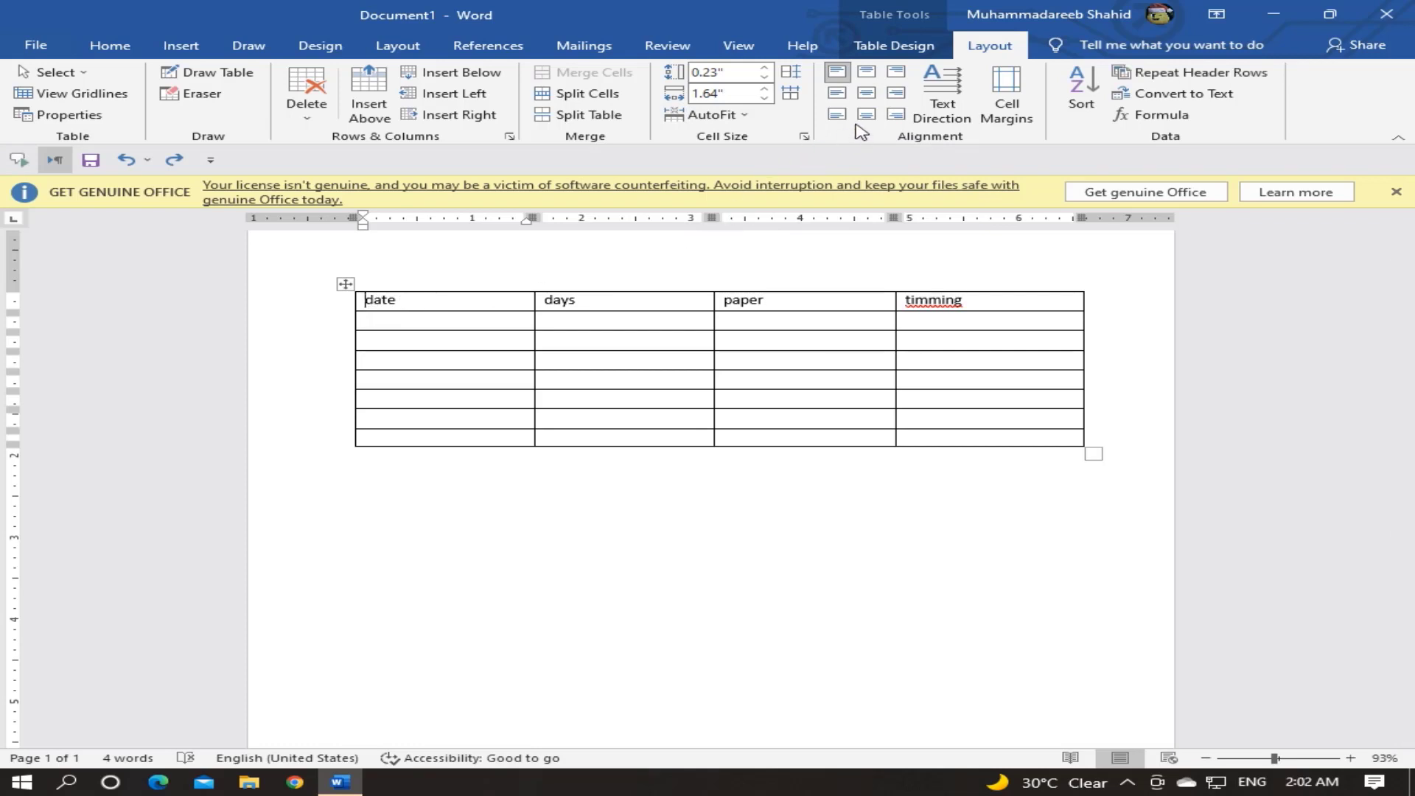
{"action": "left_click", "coordinate": [867, 93]}
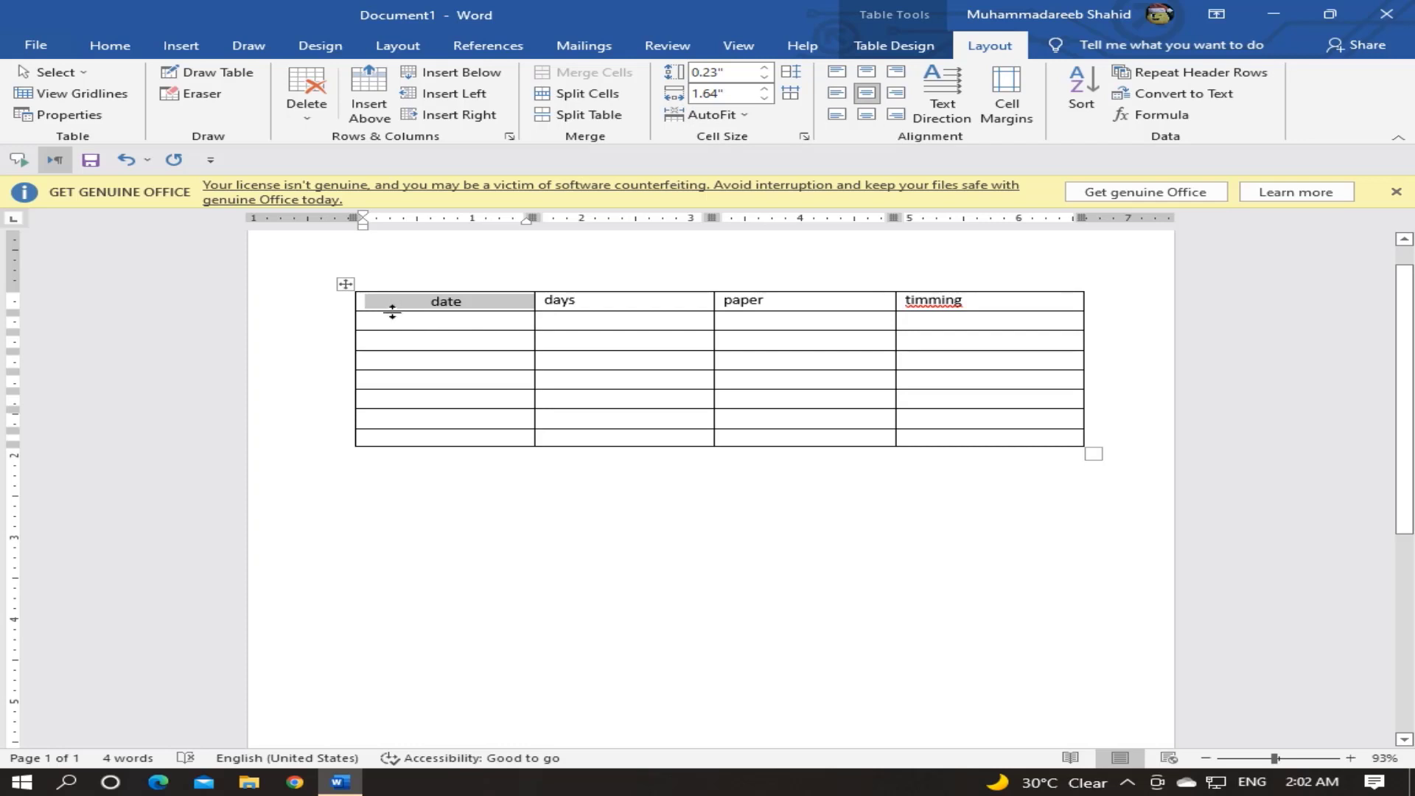
{"action": "left_click_drag", "start_coordinate": [393, 310], "coordinate": [386, 412]}
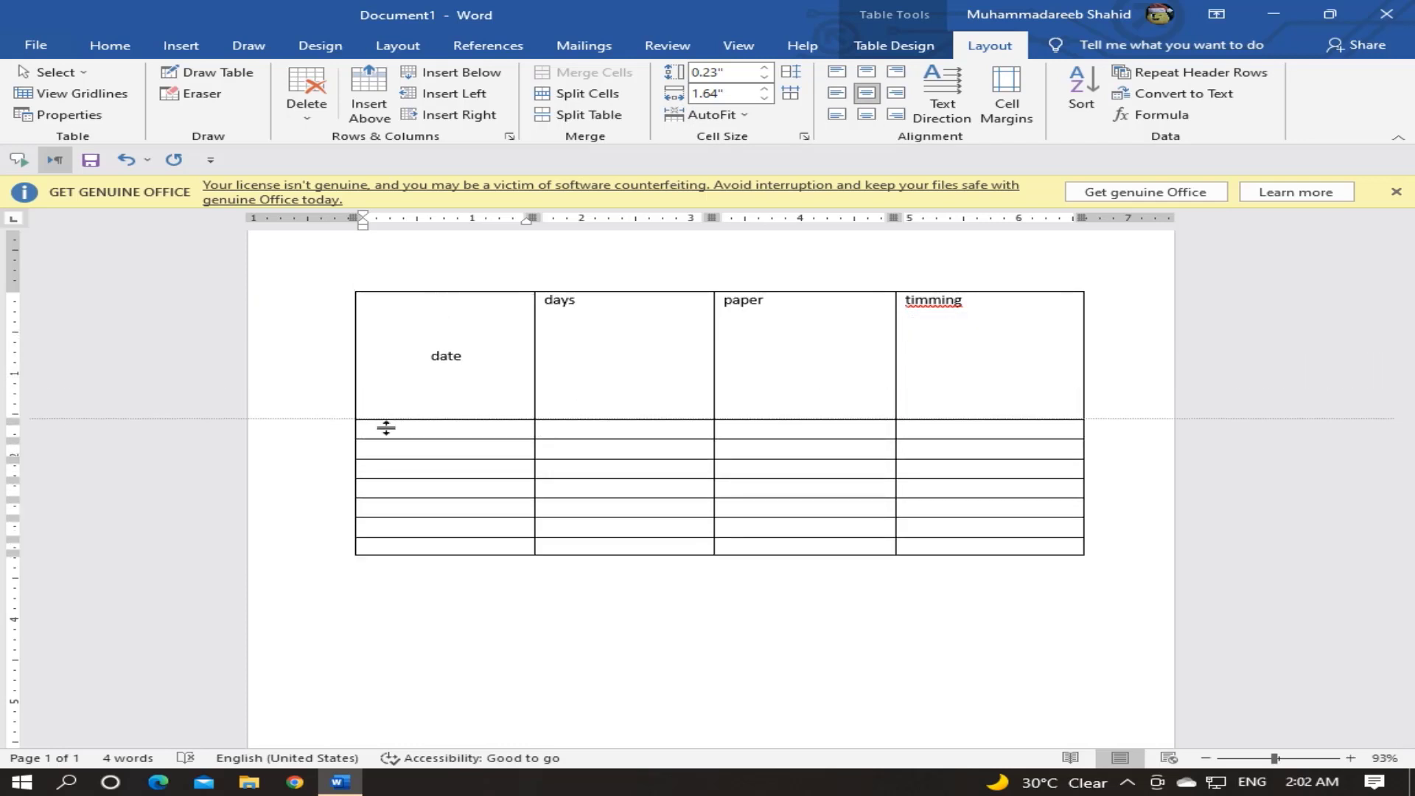
{"action": "left_click_drag", "start_coordinate": [386, 412], "coordinate": [383, 460]}
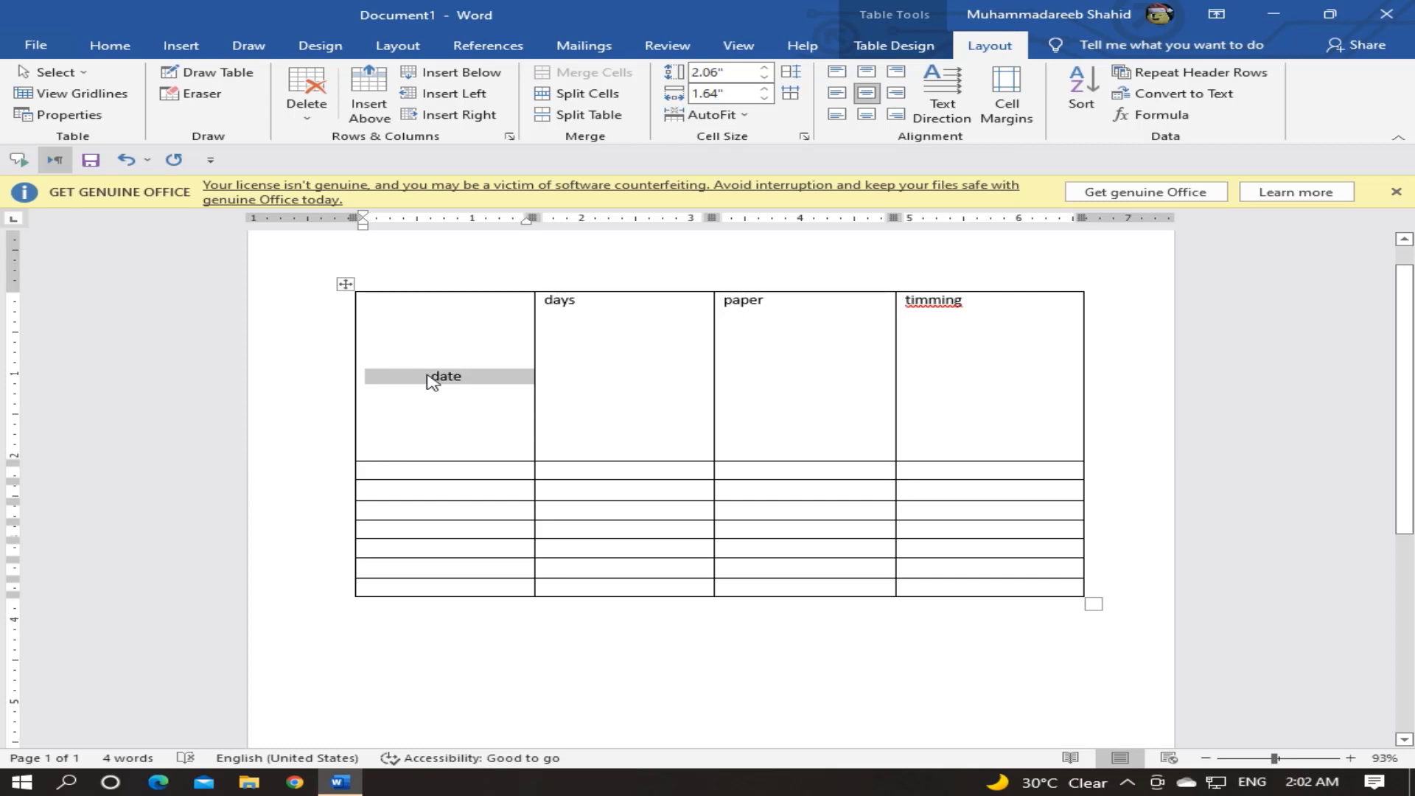
Try each alignment on date, settle on middle centre, and centre days, paper and timming too.
{"action": "left_click", "coordinate": [836, 73]}
{"action": "left_click", "coordinate": [867, 71]}
{"action": "left_click", "coordinate": [897, 73]}
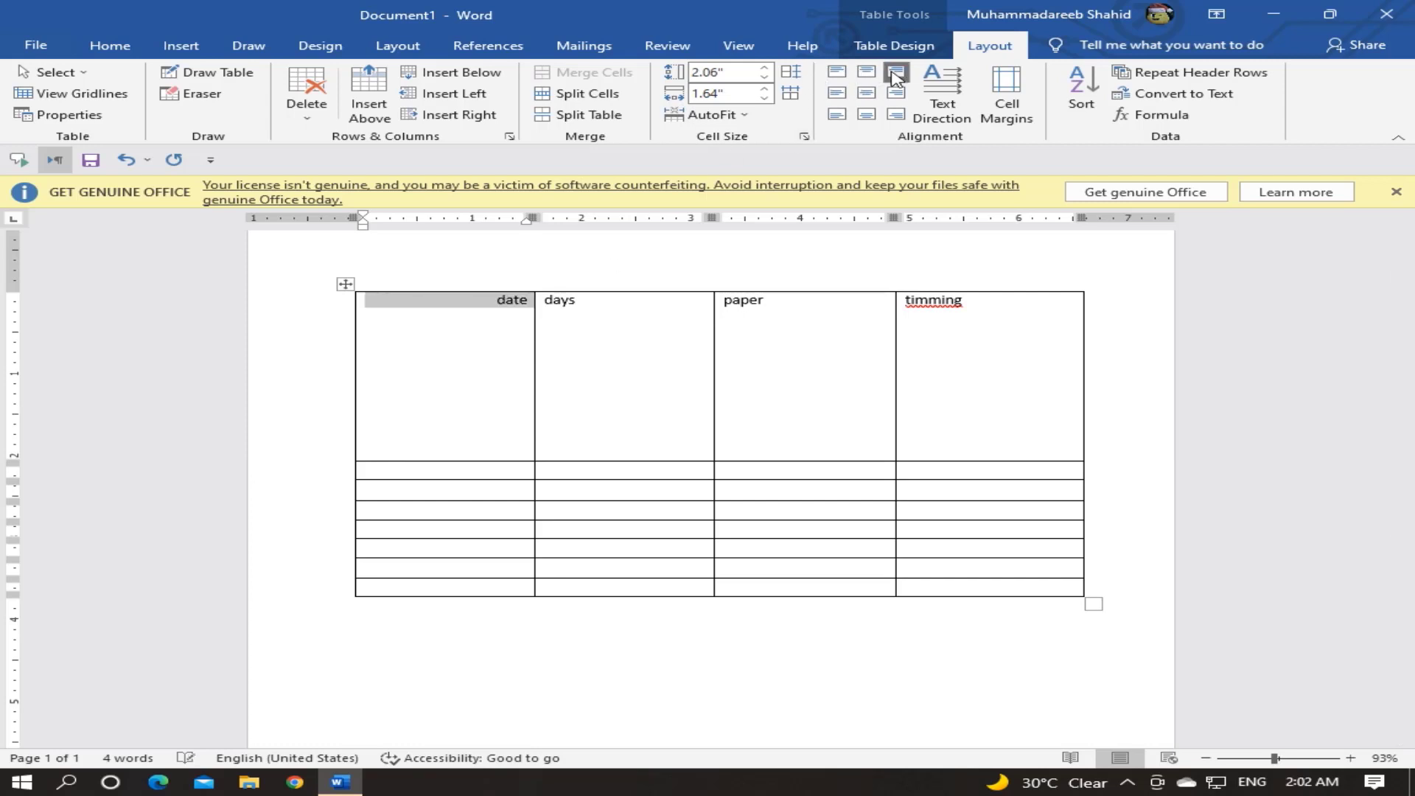
{"action": "left_click", "coordinate": [896, 114]}
{"action": "left_click", "coordinate": [866, 114]}
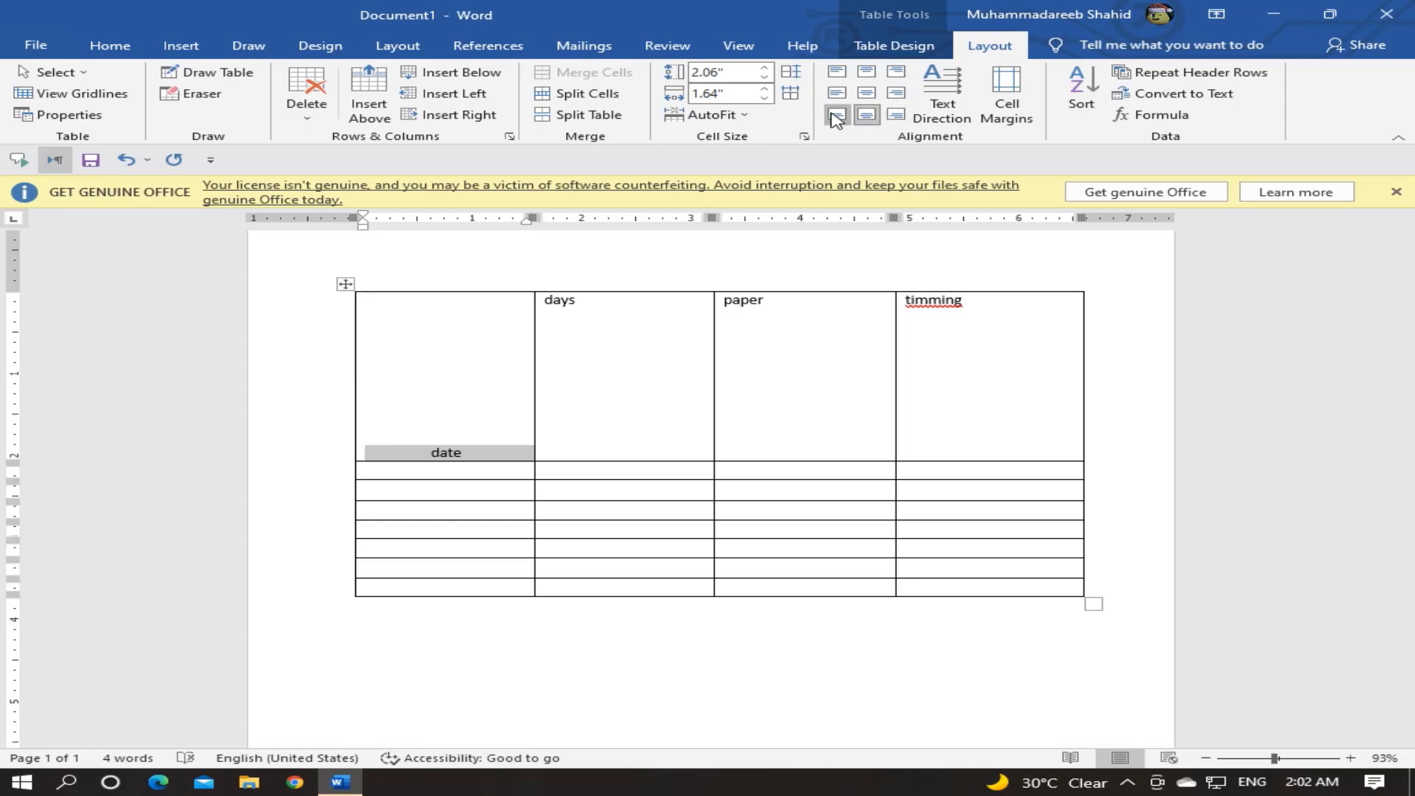
{"action": "left_click", "coordinate": [836, 116]}
{"action": "left_click", "coordinate": [836, 93]}
{"action": "left_click", "coordinate": [866, 93]}
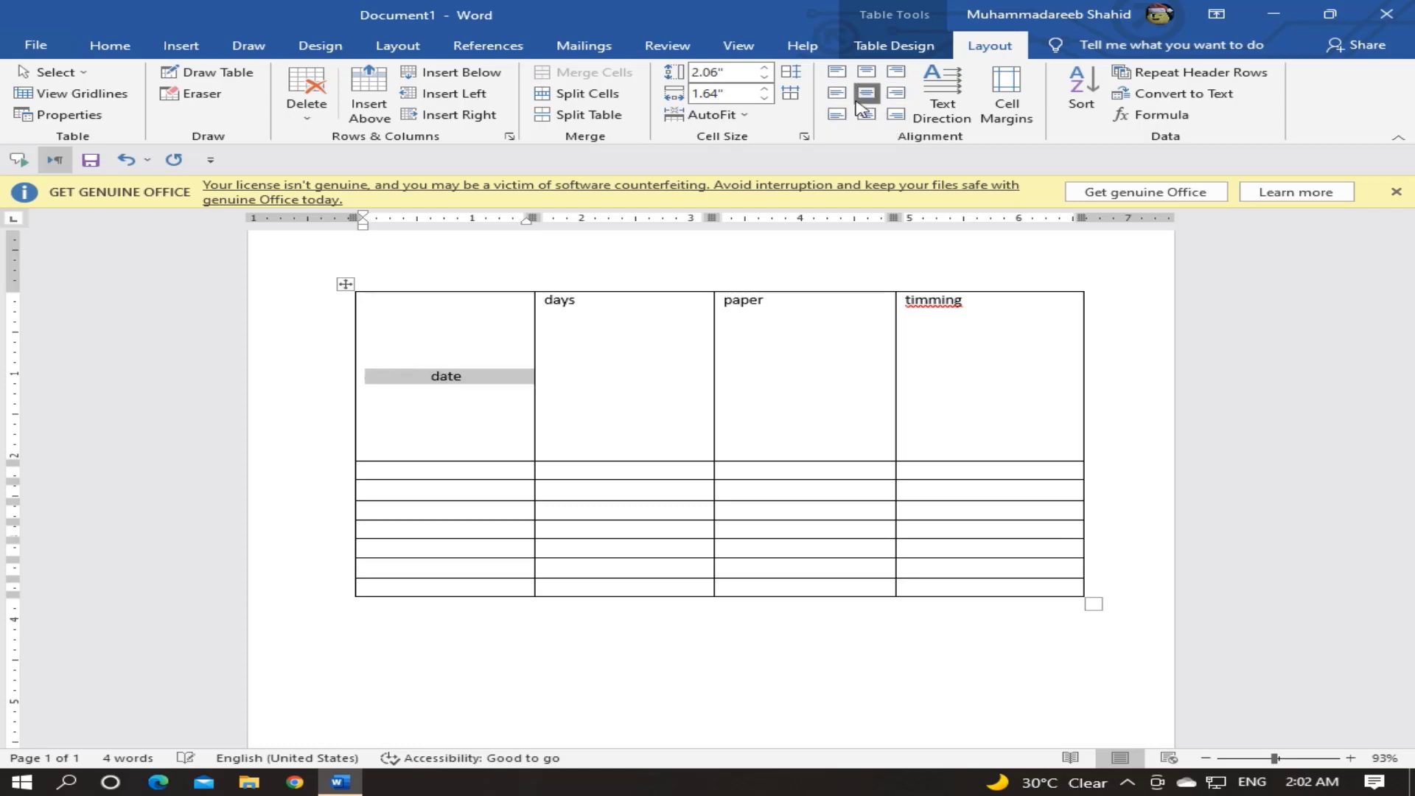
{"action": "left_click_drag", "start_coordinate": [1018, 361], "coordinate": [498, 383]}
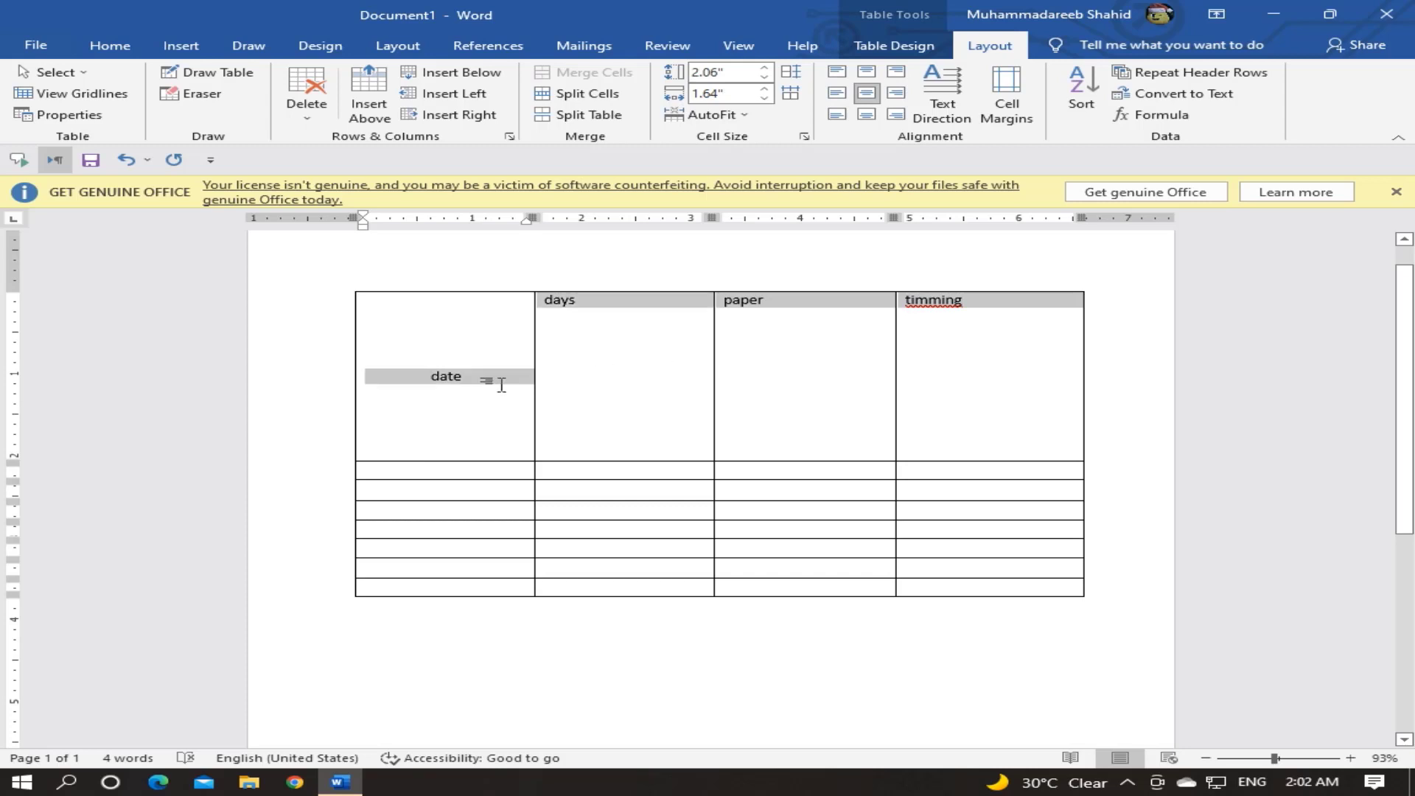
{"action": "left_click", "coordinate": [867, 93]}
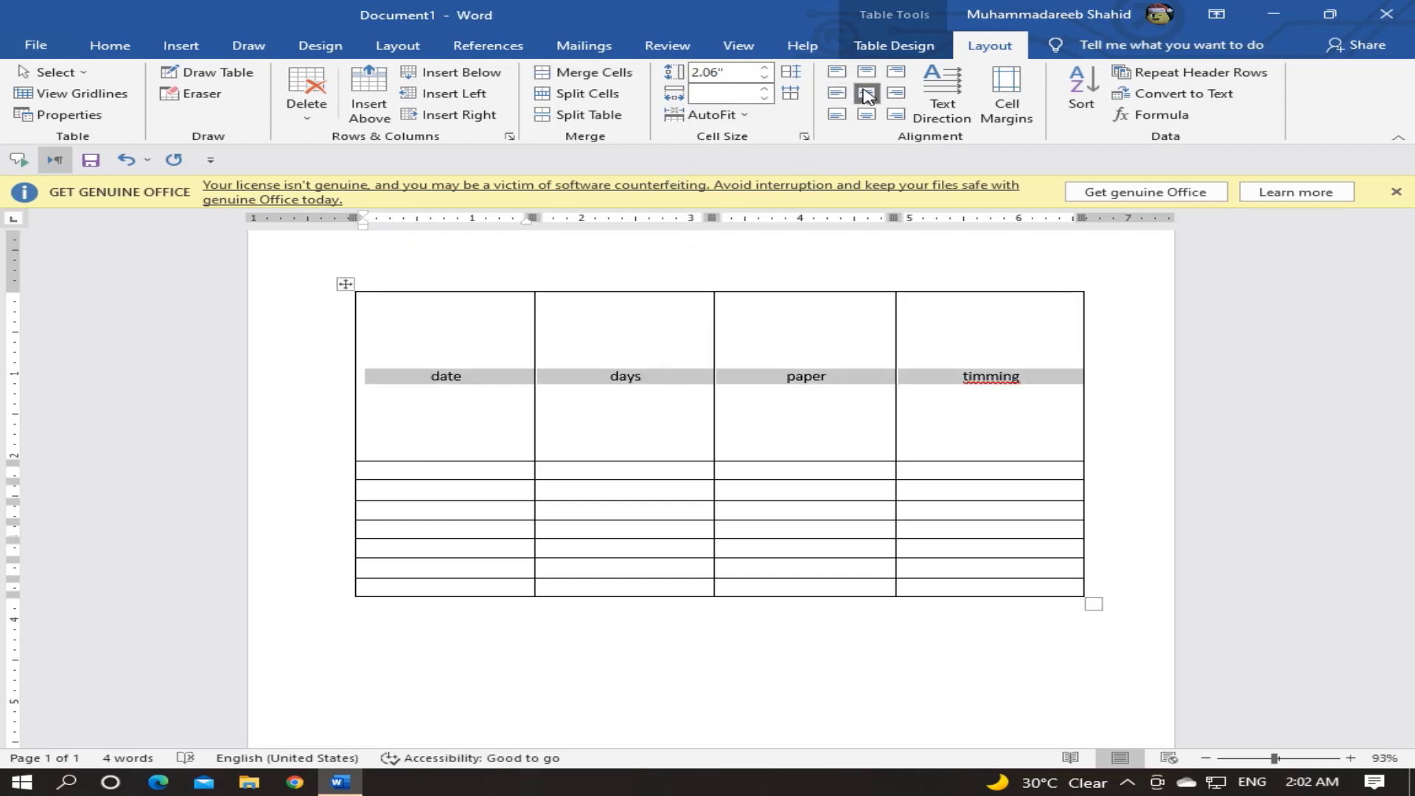
Change the header labels to UPPERCASE.
{"action": "left_click", "coordinate": [109, 45]}
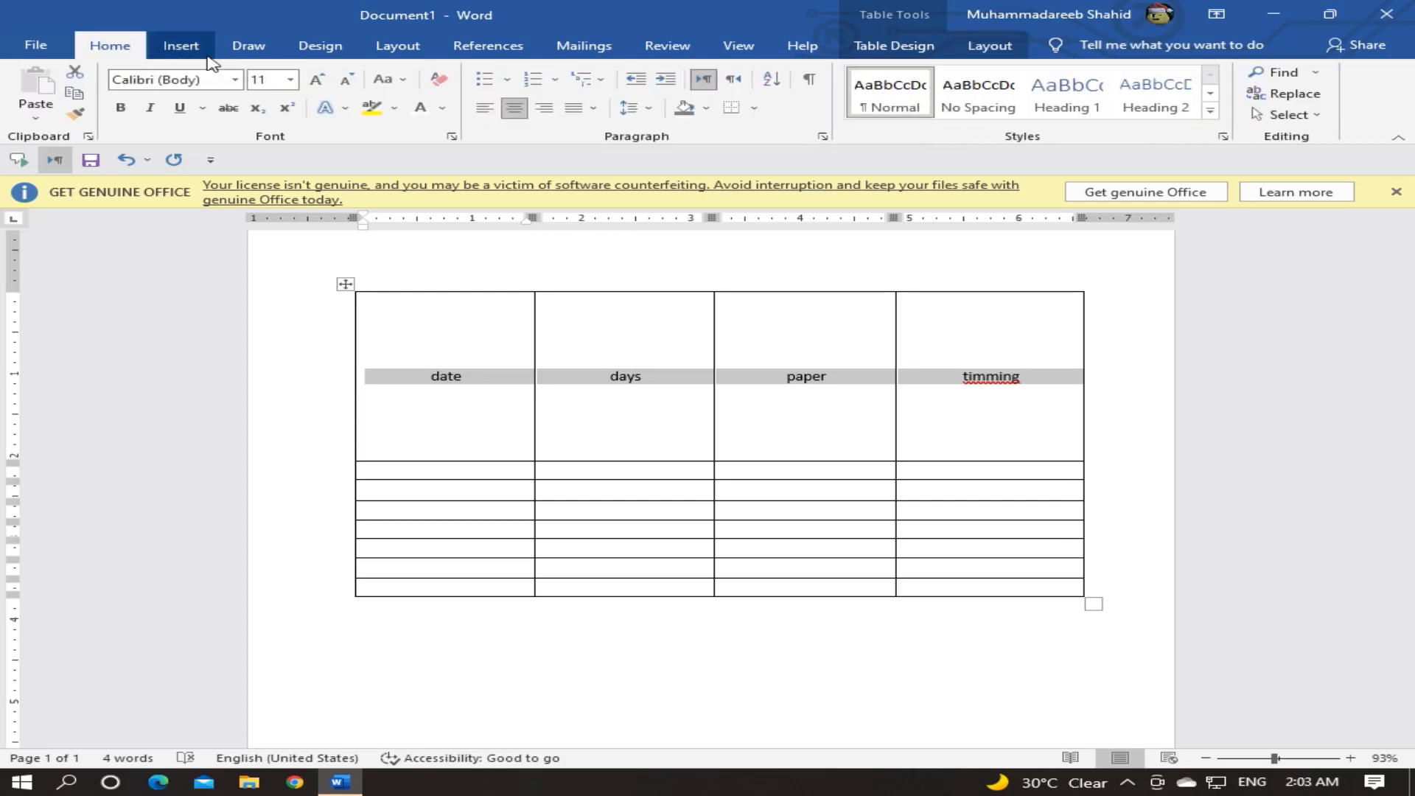
{"action": "left_click", "coordinate": [383, 79]}
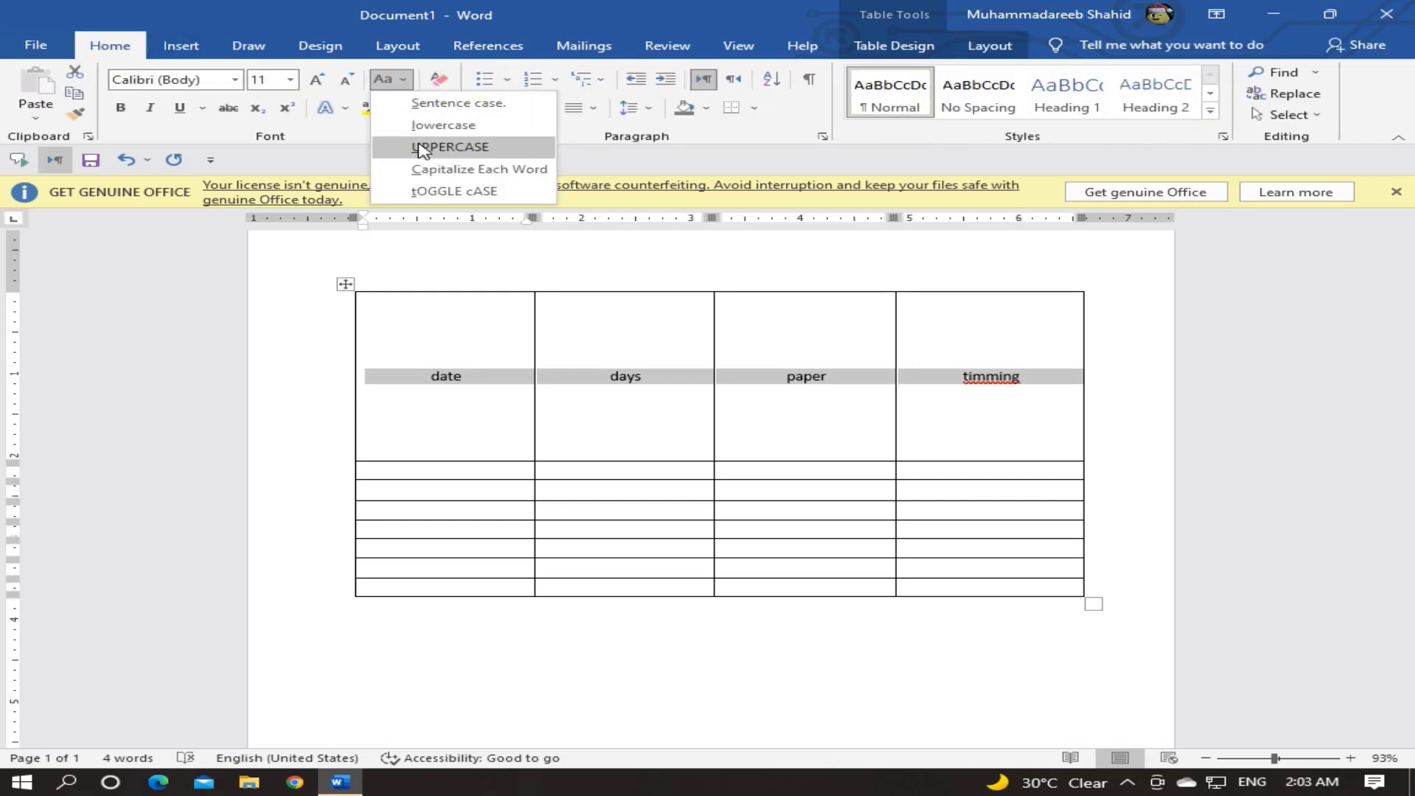
{"action": "left_click", "coordinate": [416, 147]}
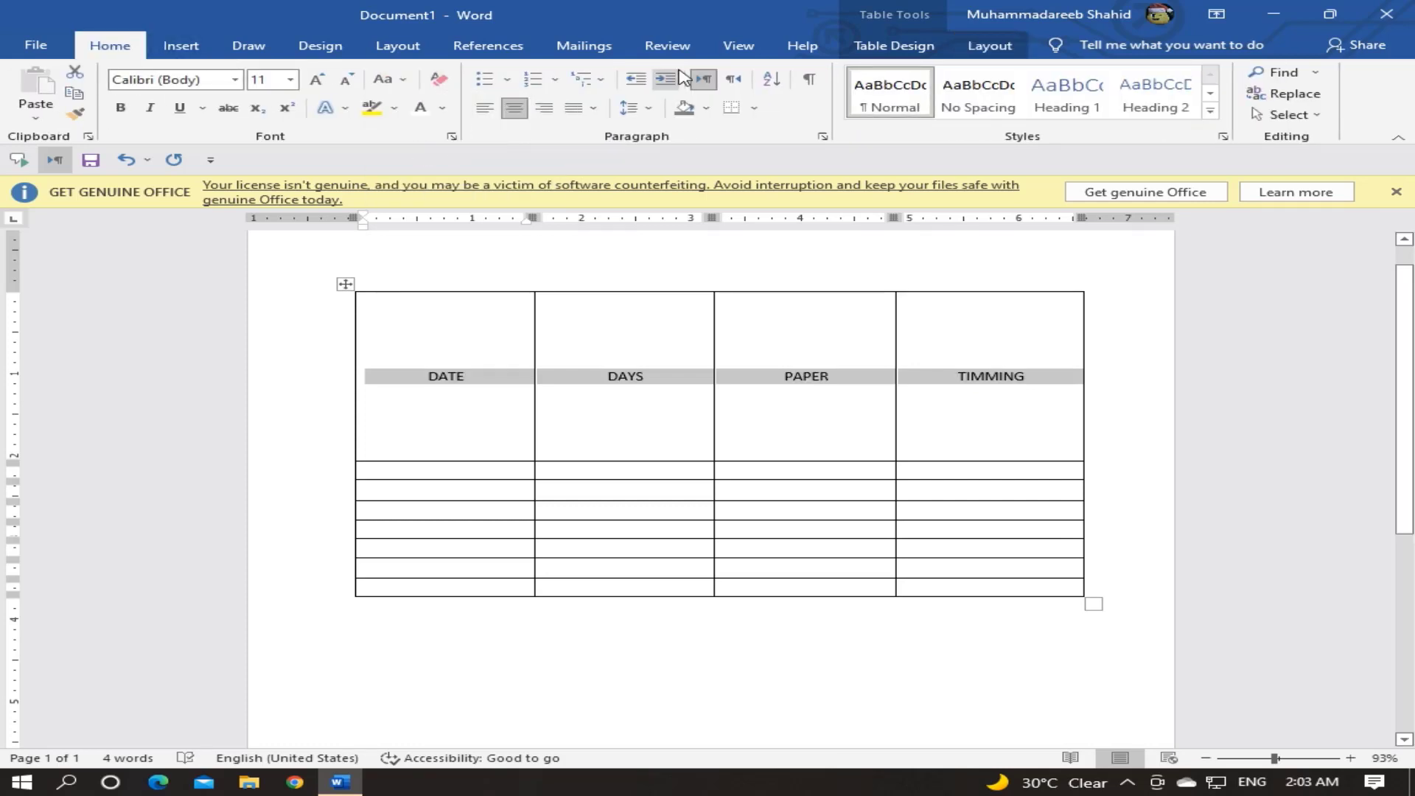
Cycle the header text direction through its options and back to horizontal.
{"action": "left_click", "coordinate": [1006, 47]}
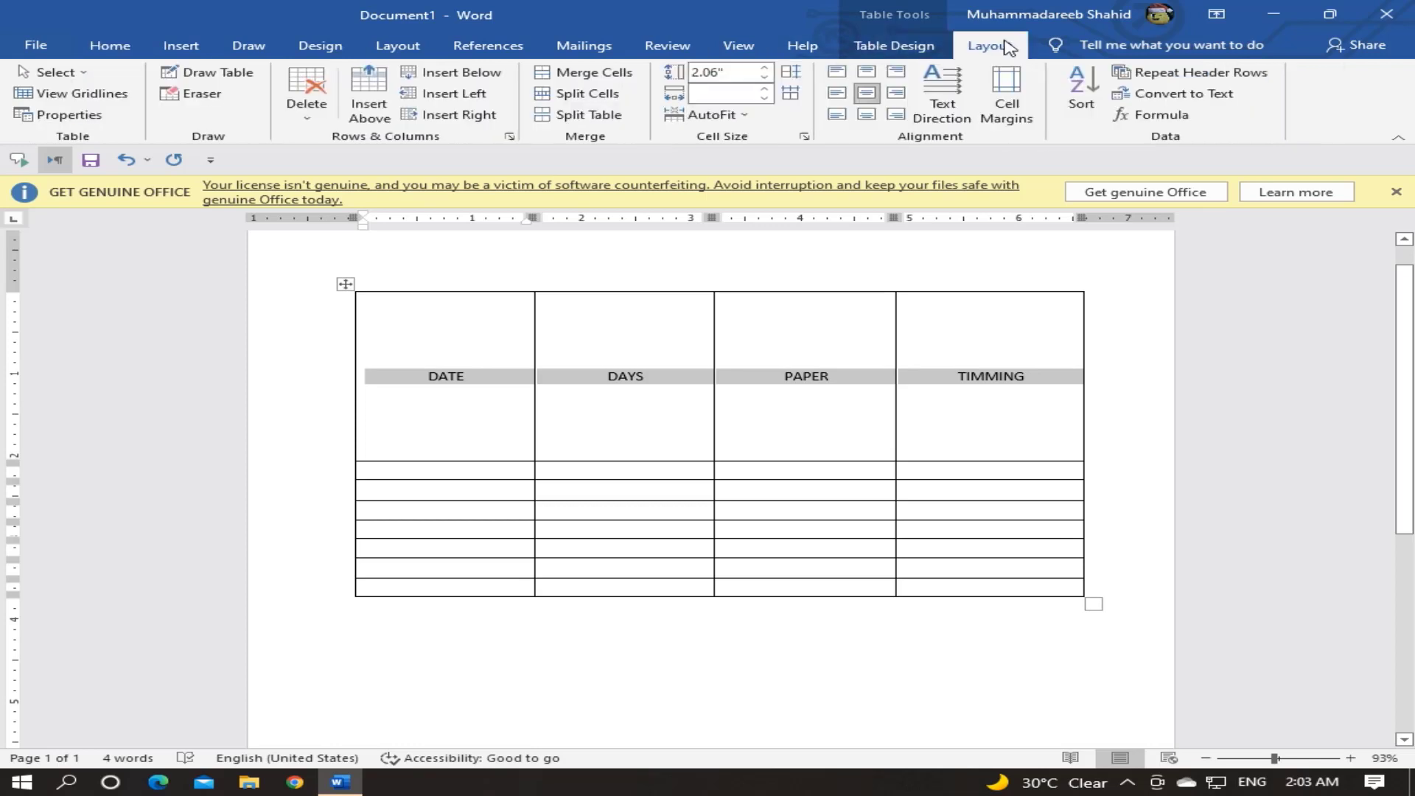
{"action": "left_click", "coordinate": [958, 118]}
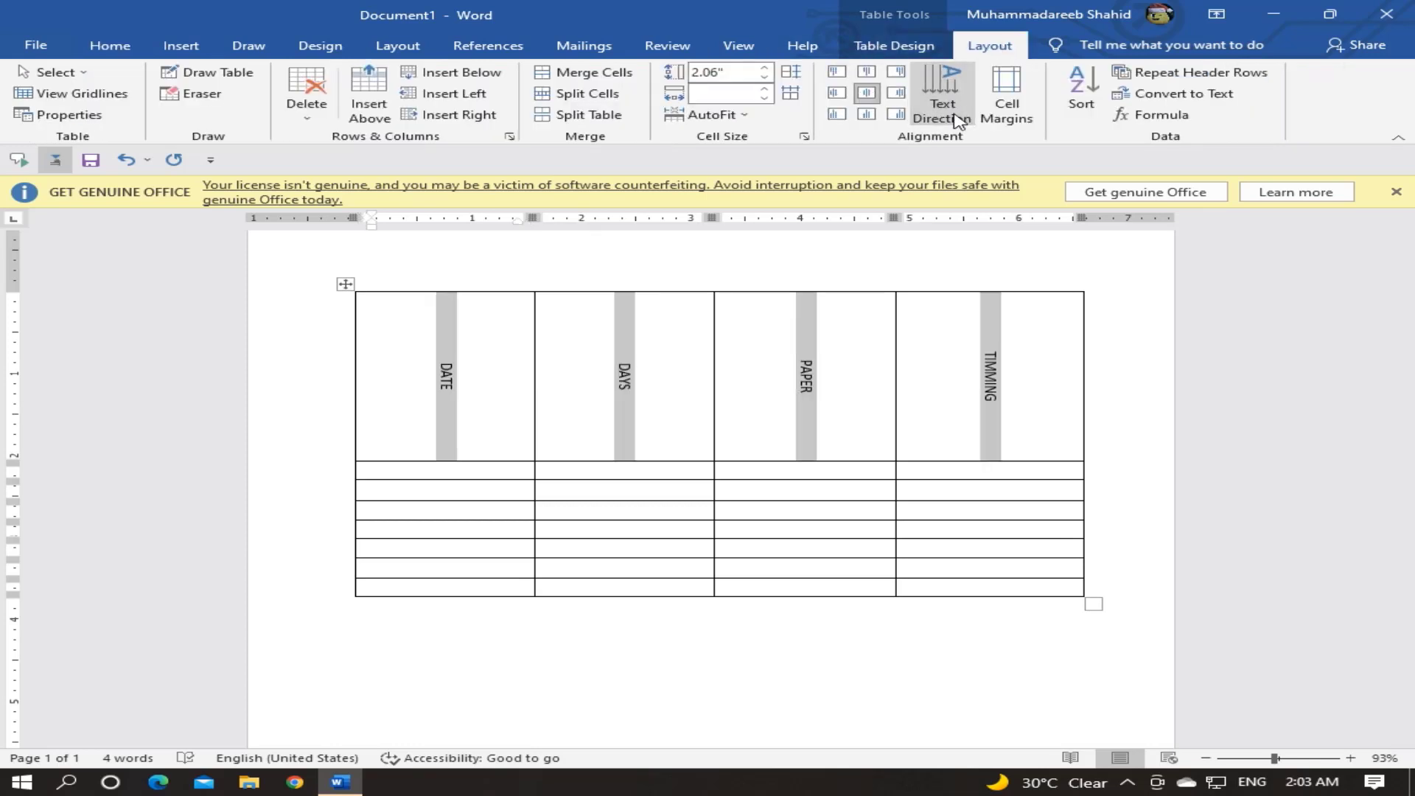
{"action": "left_click", "coordinate": [958, 118]}
{"action": "left_click", "coordinate": [959, 117]}
{"action": "left_click", "coordinate": [958, 118]}
{"action": "left_click", "coordinate": [958, 118]}
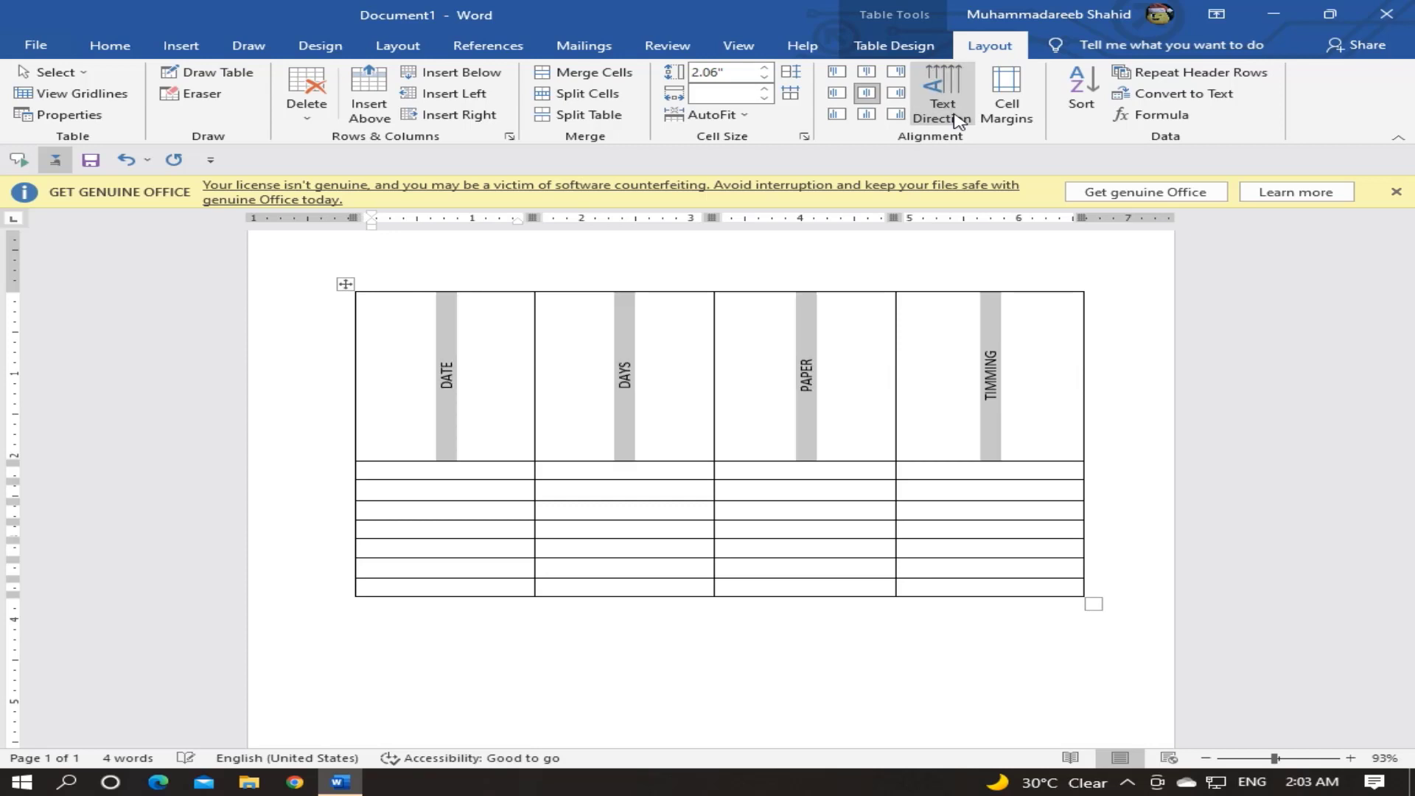
{"action": "left_click", "coordinate": [958, 119]}
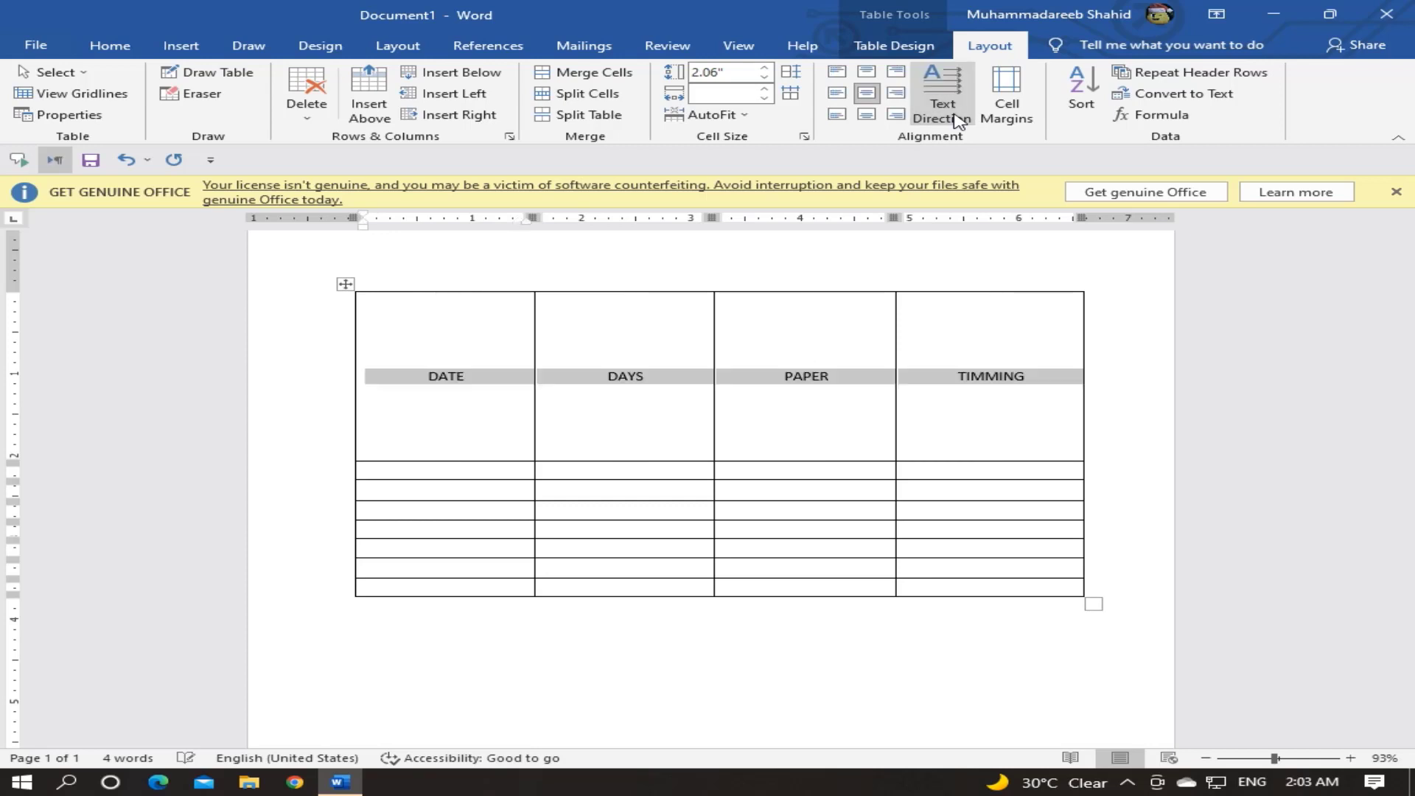
Change the table's cell margins, then undo so the blank rows are slim again.
{"action": "left_click", "coordinate": [1020, 118]}
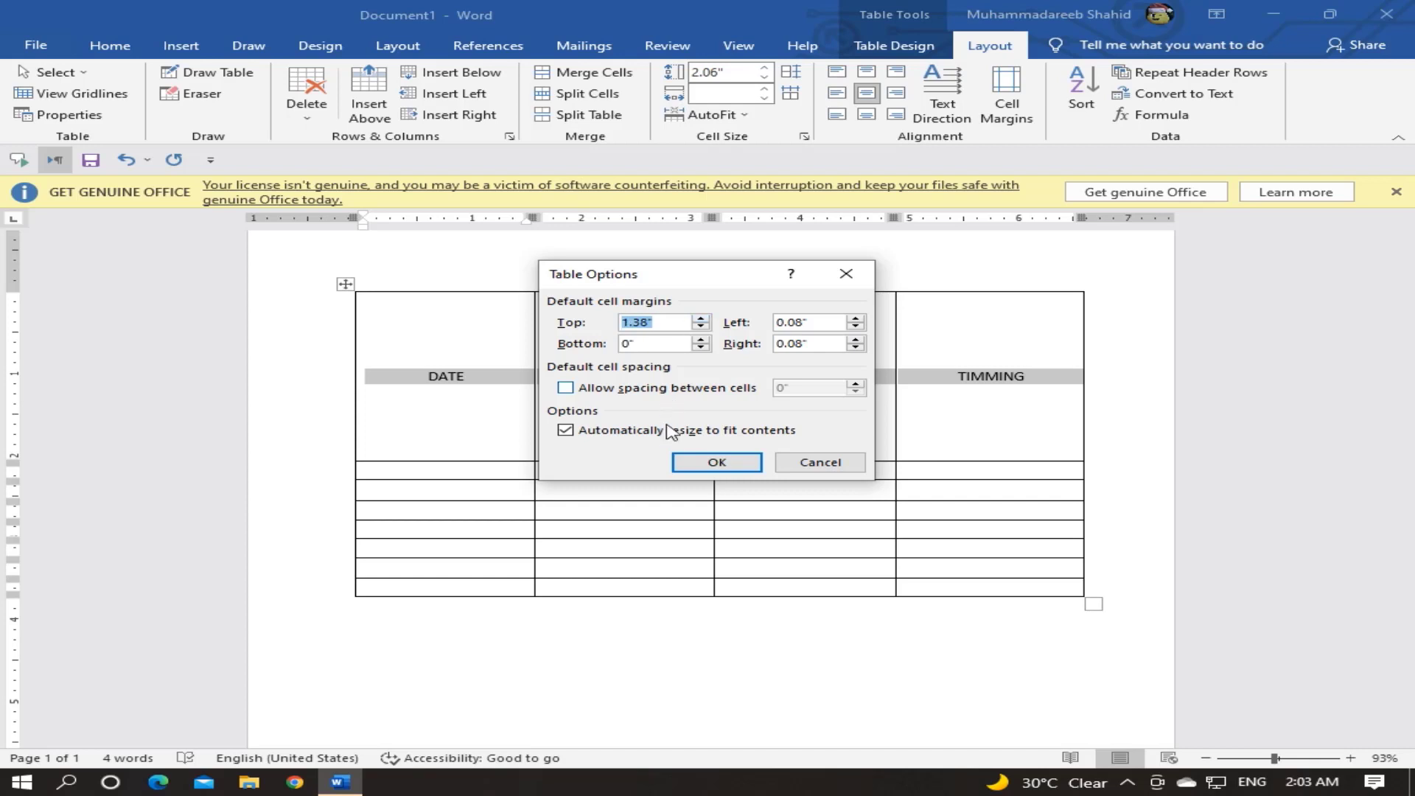
{"action": "left_click", "coordinate": [719, 462]}
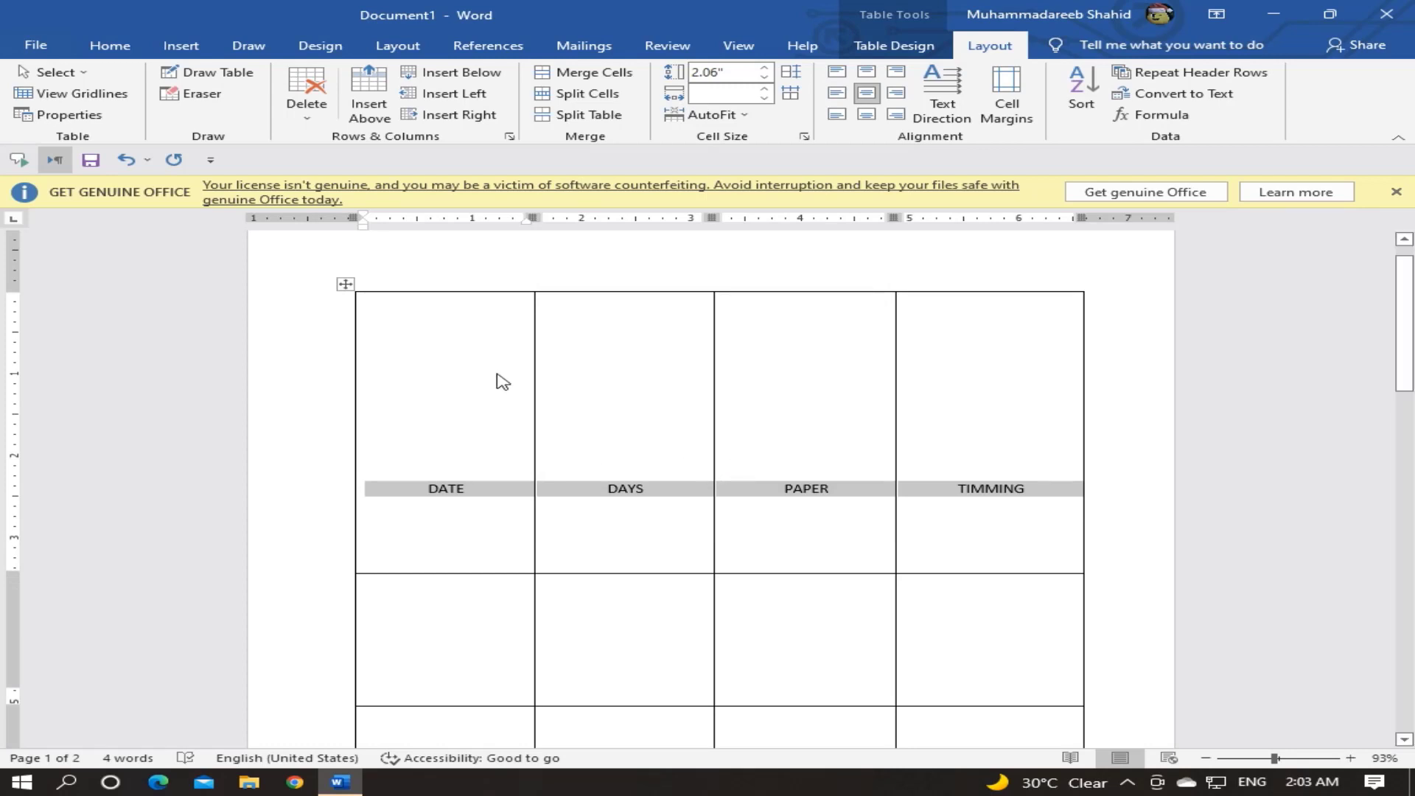
{"action": "mouse_move", "coordinate": [1404, 398]}
{"action": "left_mouse_down"}
{"action": "mouse_move", "coordinate": [1409, 440]}
{"action": "mouse_move", "coordinate": [1411, 387]}
{"action": "left_mouse_up"}
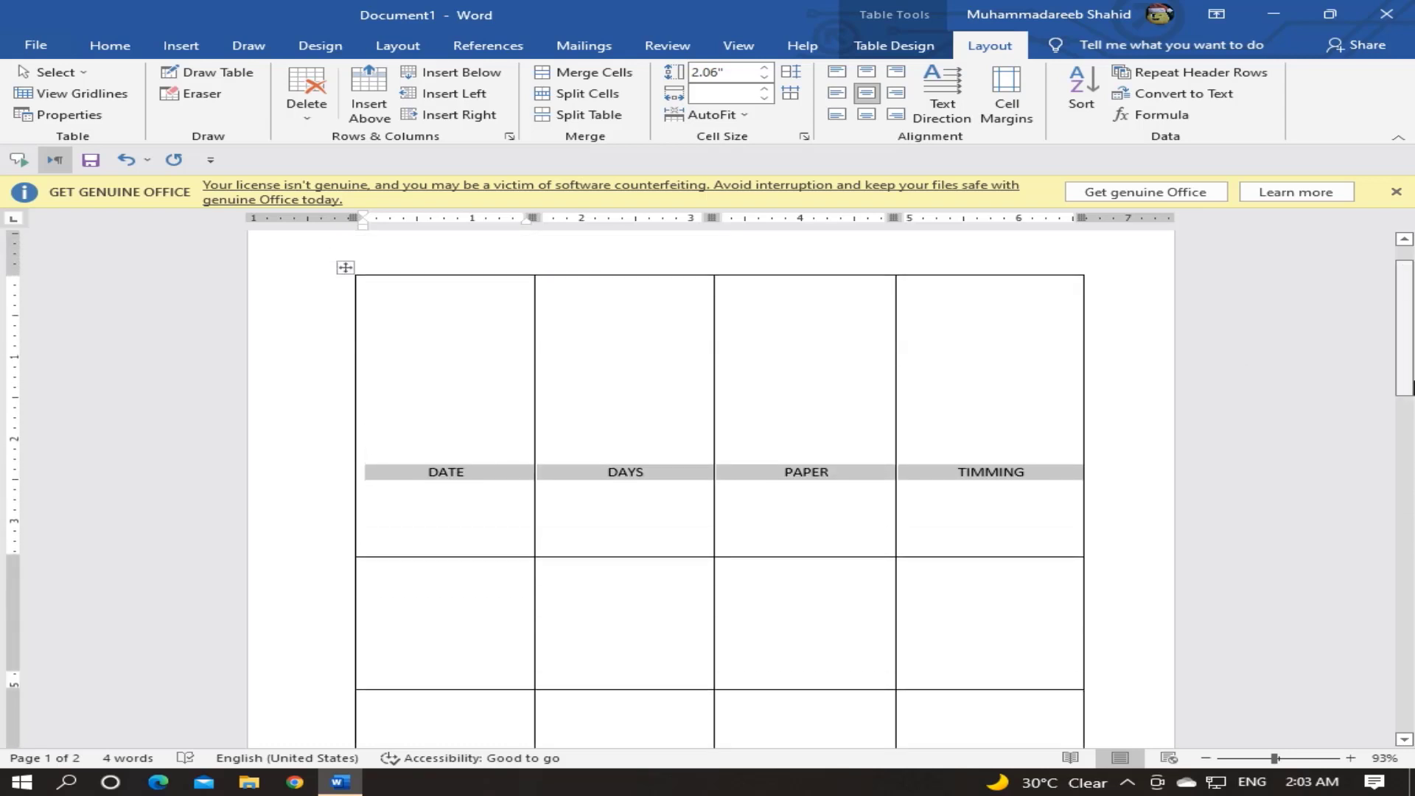
{"action": "key", "text": "ctrl+z"}
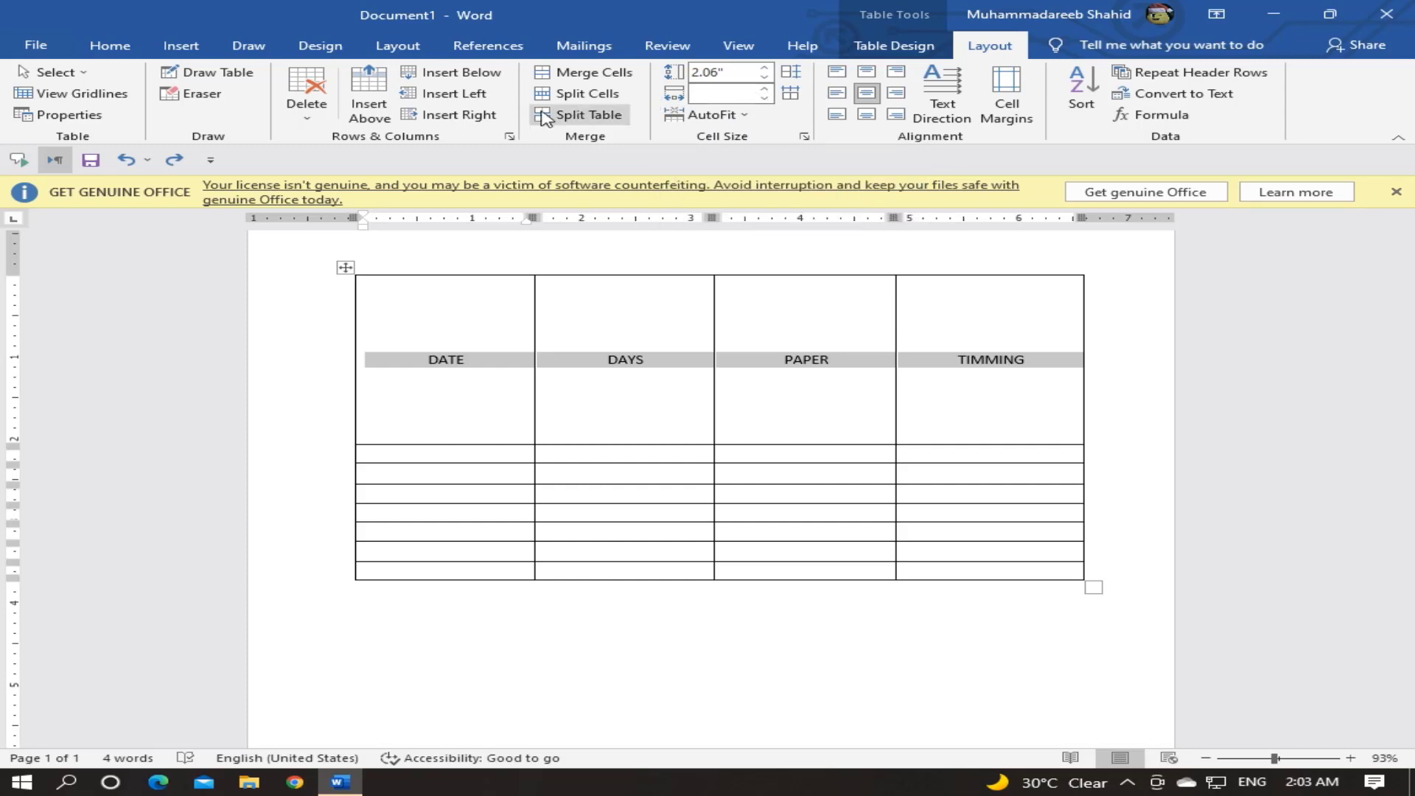
{"action": "left_click", "coordinate": [104, 96]}
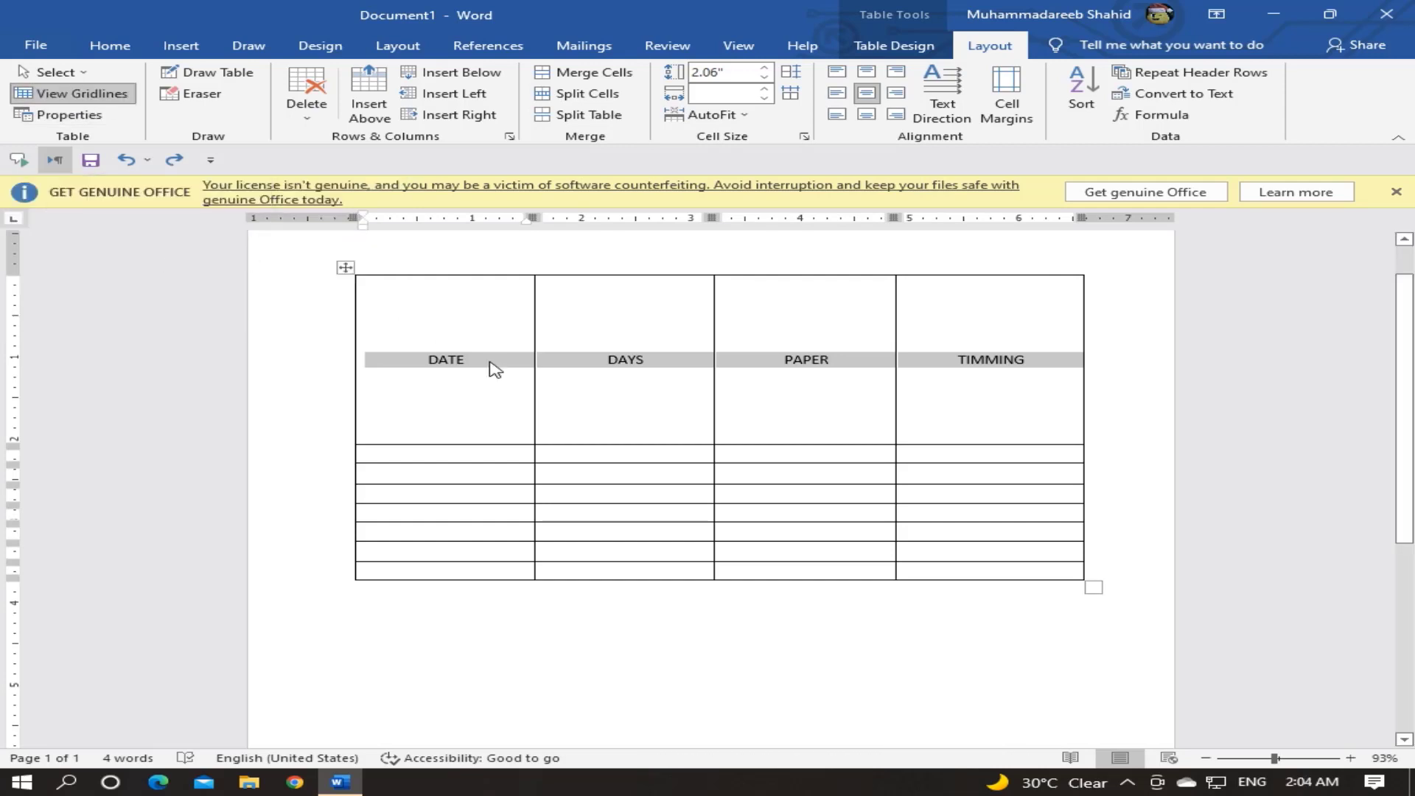
{"action": "left_click", "coordinate": [649, 453]}
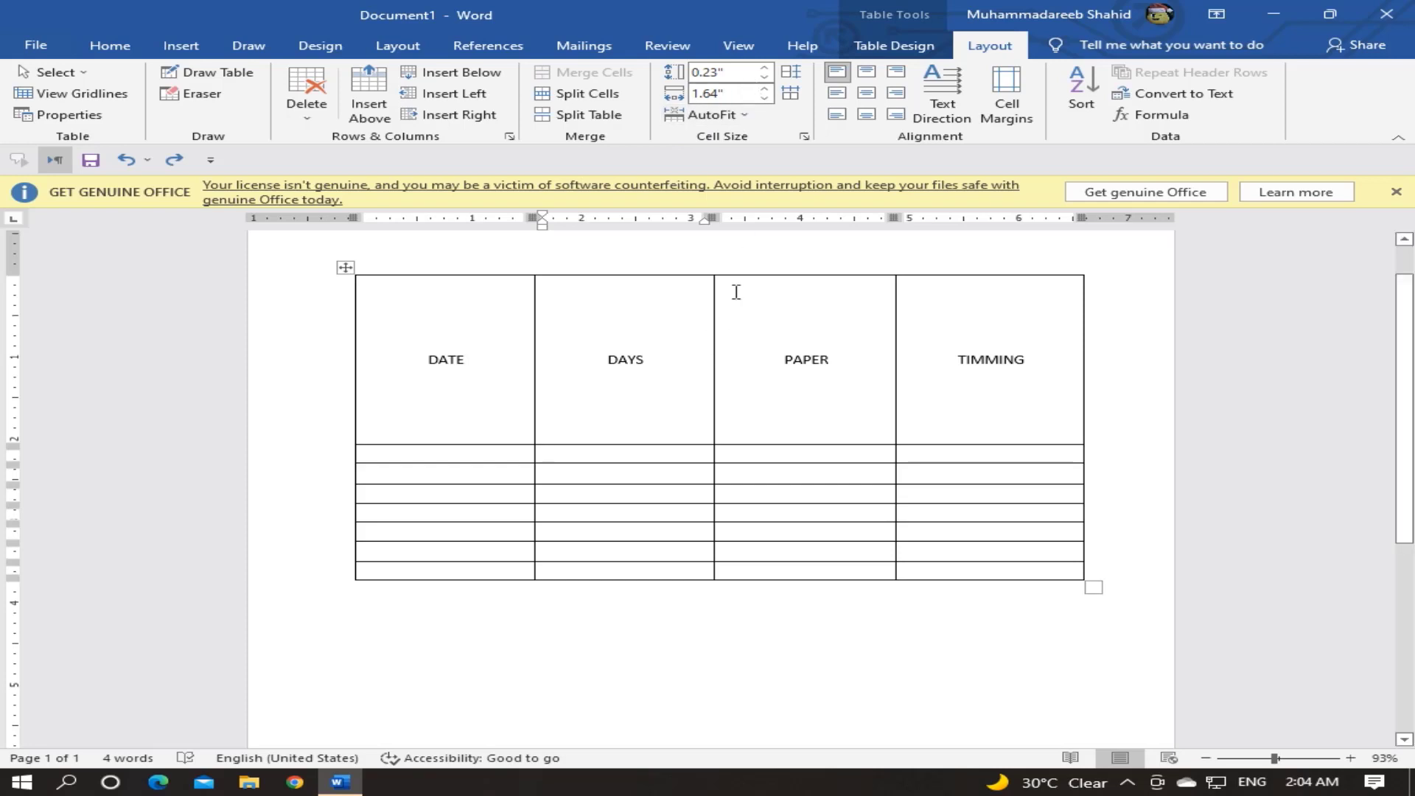
{"action": "left_click", "coordinate": [655, 308]}
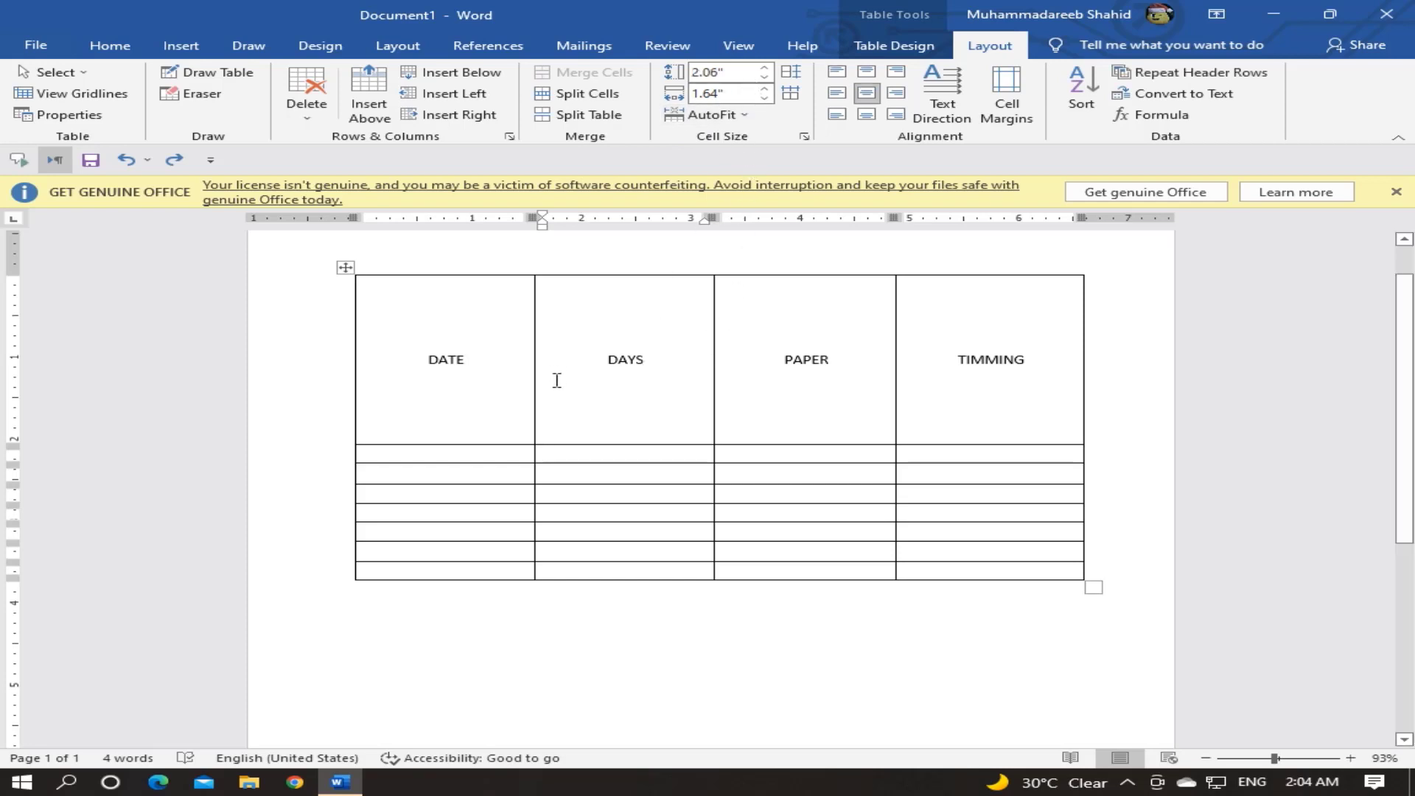
{"action": "left_click", "coordinate": [596, 493]}
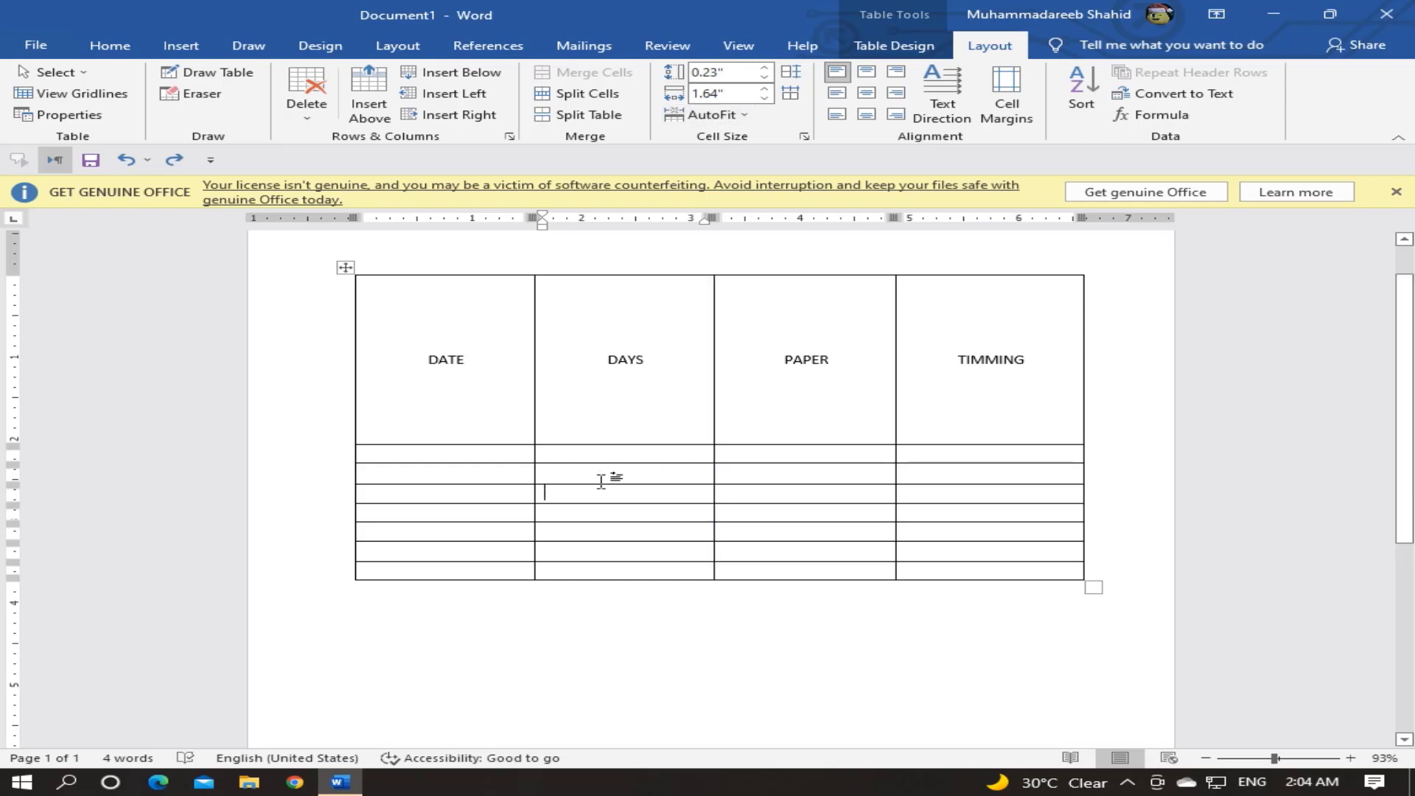
{"action": "left_click", "coordinate": [650, 442]}
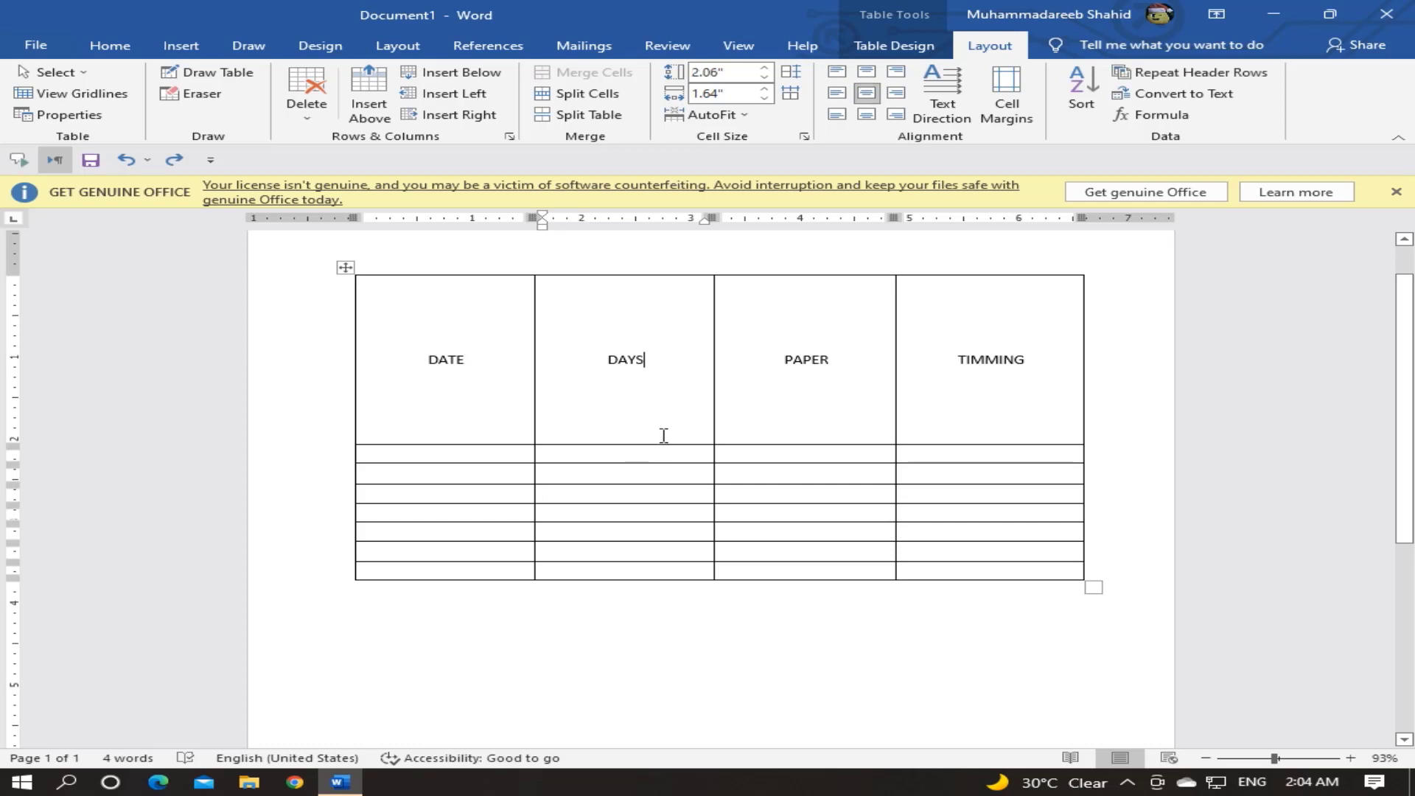
{"action": "left_click", "coordinate": [660, 492]}
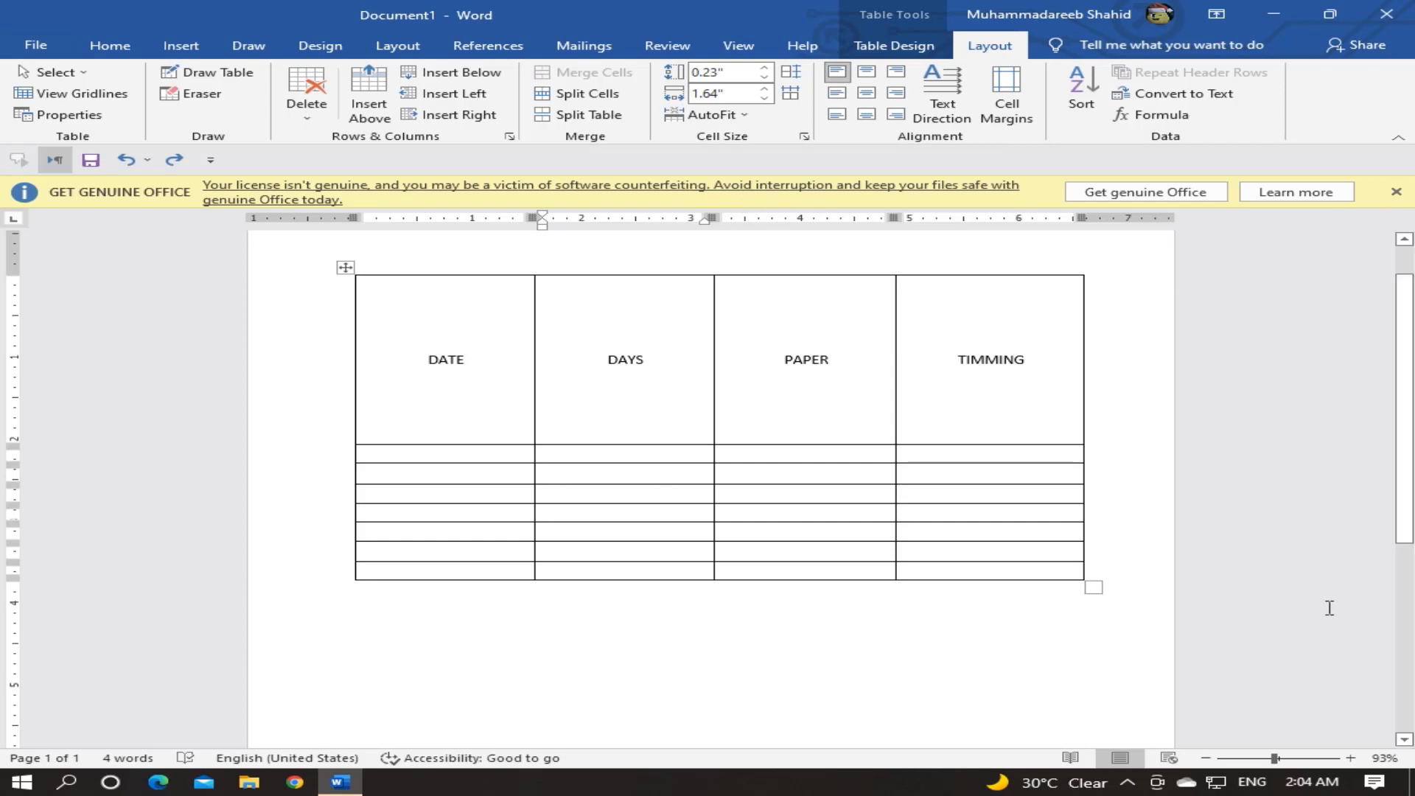
Shrink the header row from 2.06 to about 0.31 inches tall and select it.
{"action": "left_click_drag", "start_coordinate": [1274, 758], "coordinate": [1301, 759]}
{"action": "scroll", "coordinate": [891, 375], "scroll_direction": "down", "scroll_amount": 2}
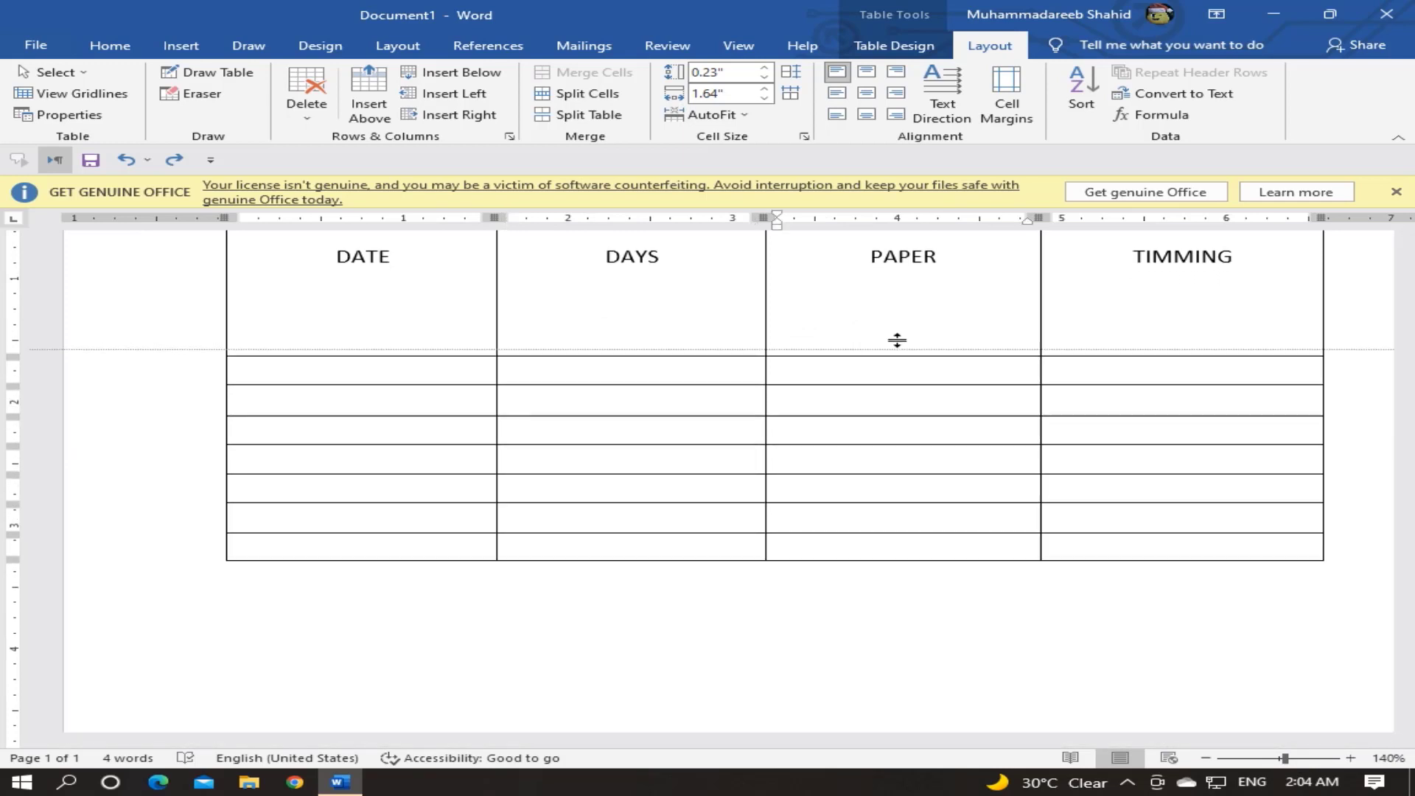
{"action": "scroll", "coordinate": [901, 309], "scroll_direction": "down", "scroll_amount": 2}
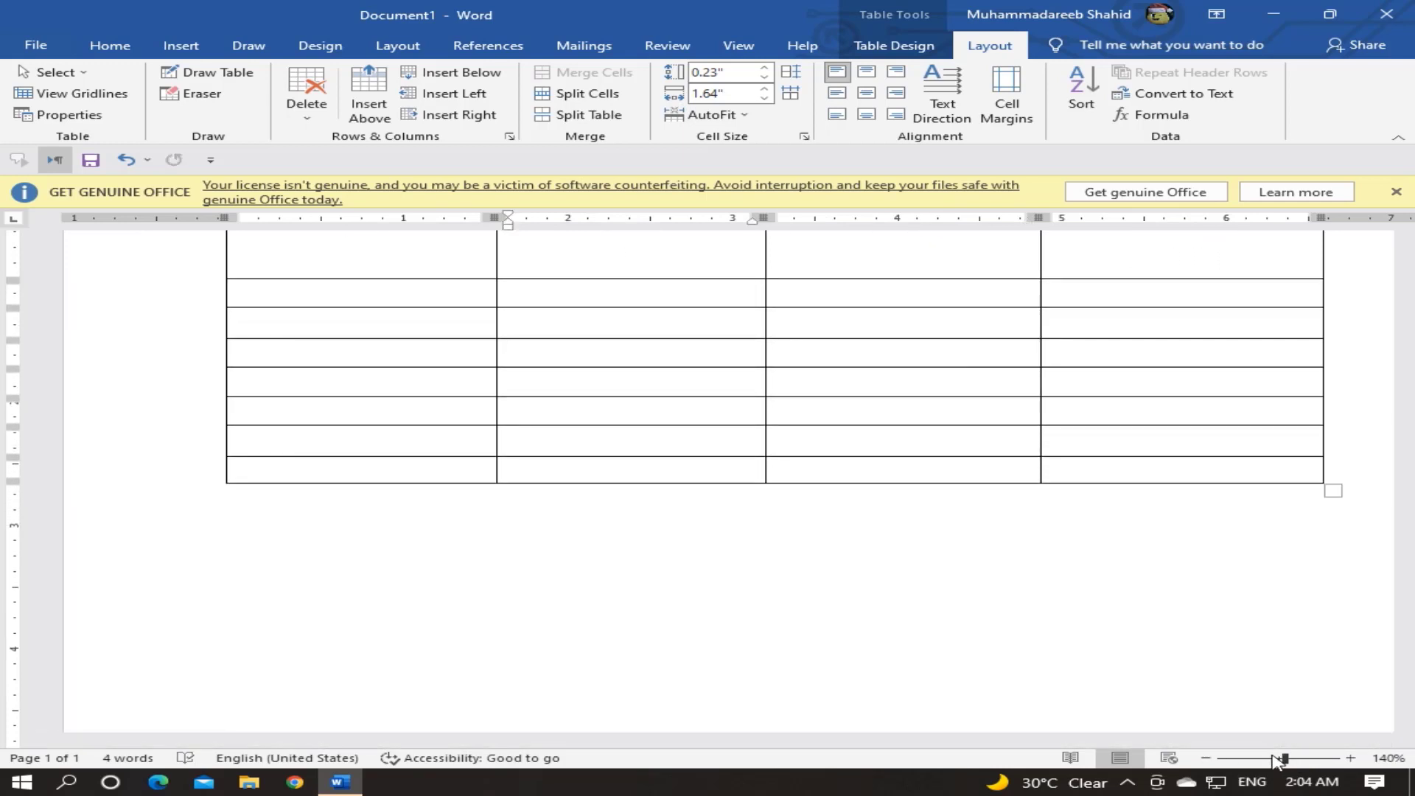
{"action": "left_click_drag", "start_coordinate": [1279, 759], "coordinate": [1271, 759]}
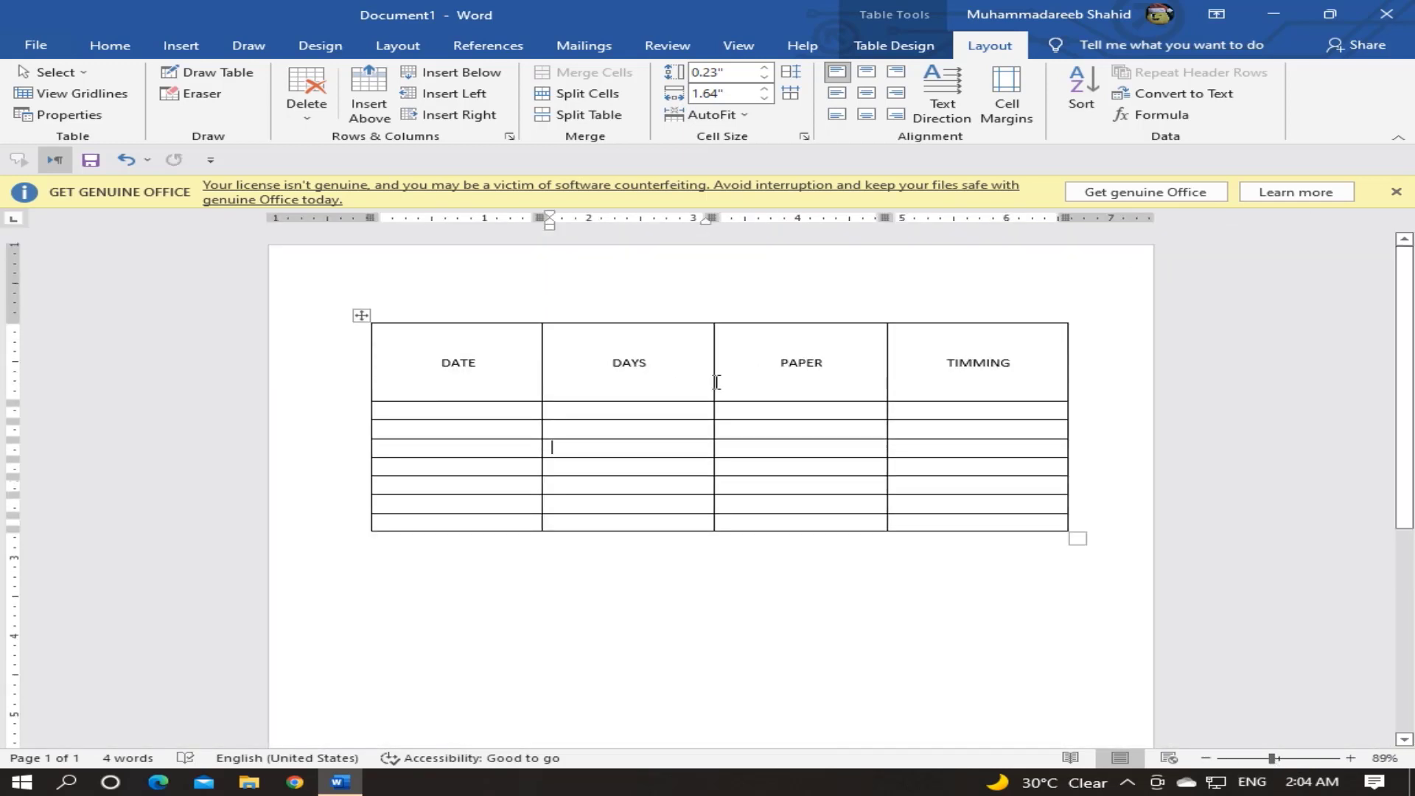
{"action": "left_click", "coordinate": [668, 400]}
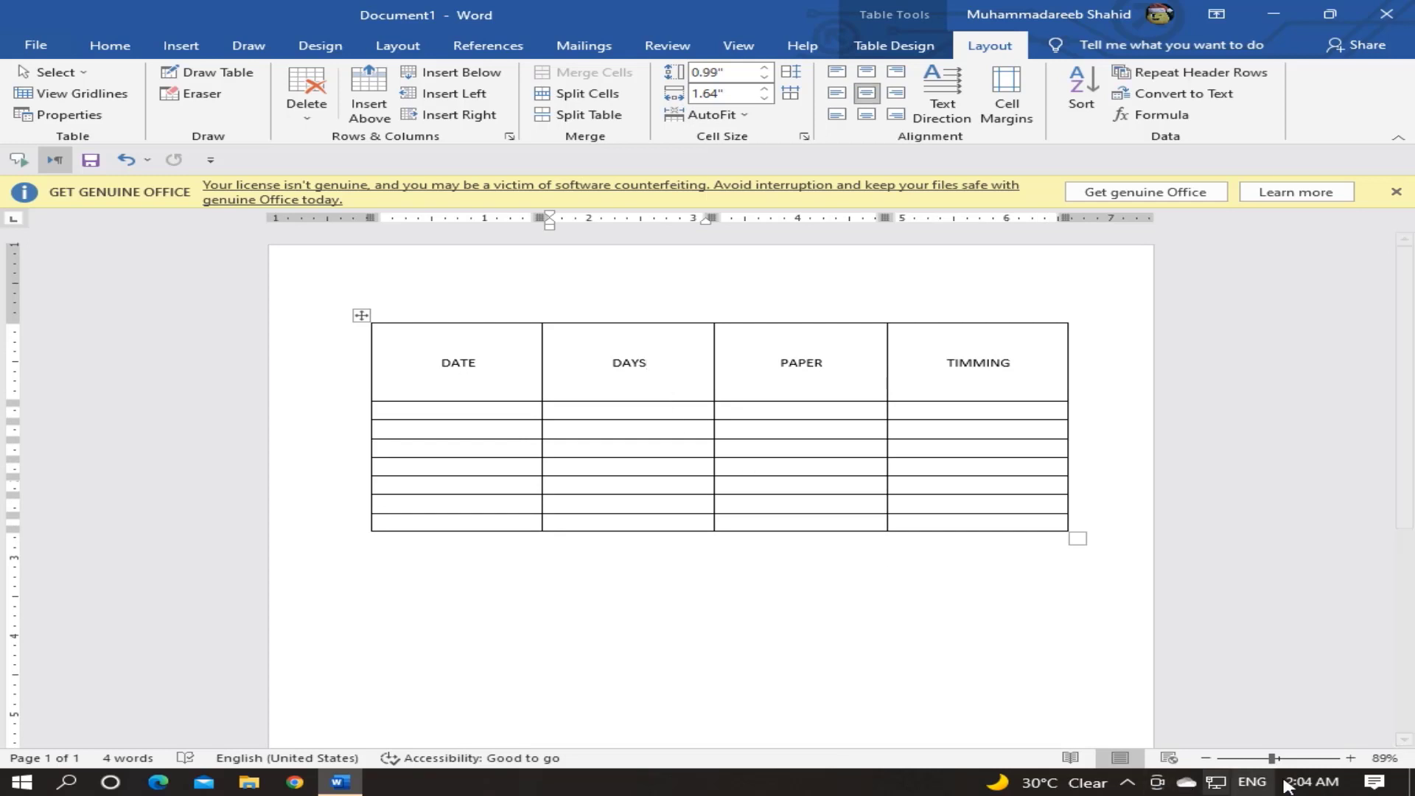
{"action": "left_click", "coordinate": [1306, 759]}
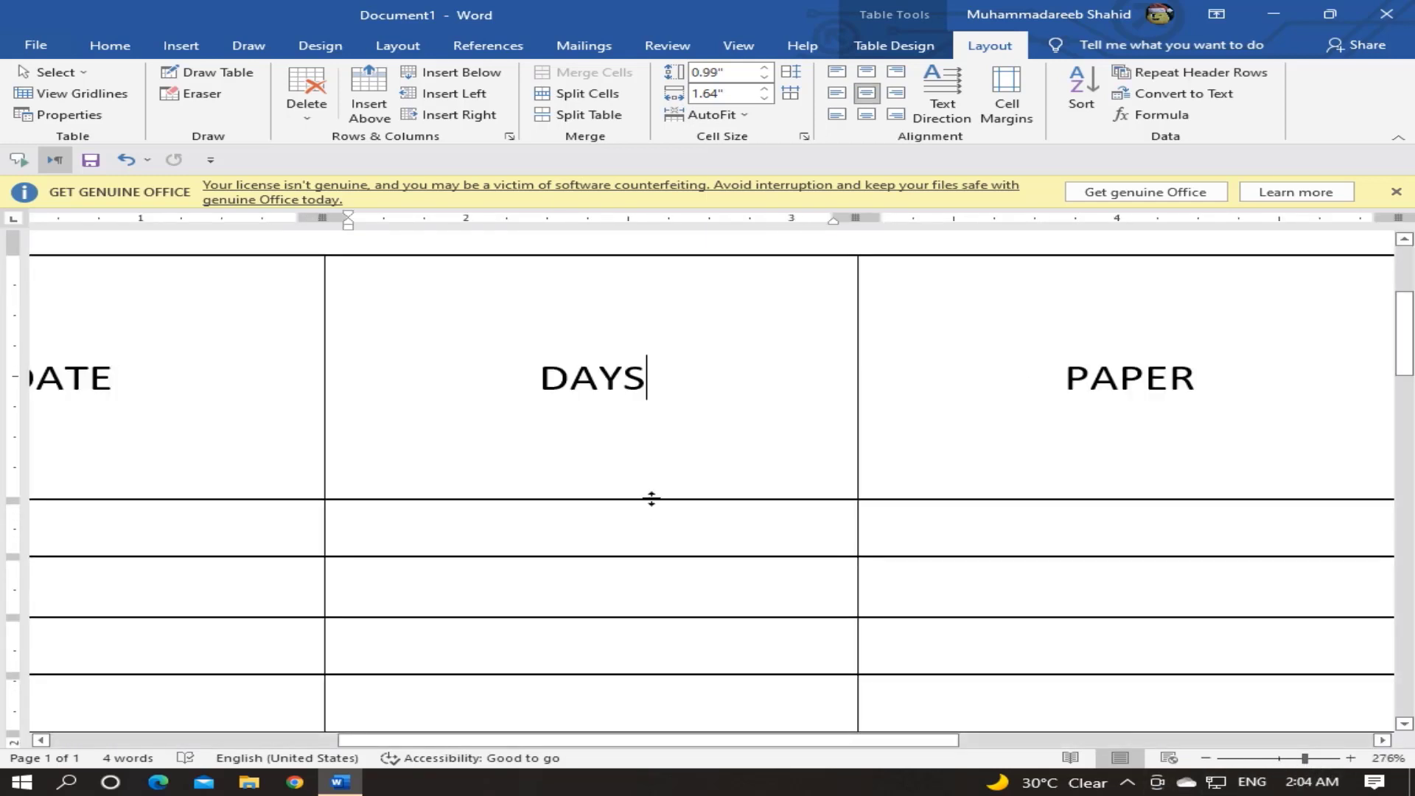
{"action": "left_click_drag", "start_coordinate": [650, 499], "coordinate": [676, 322]}
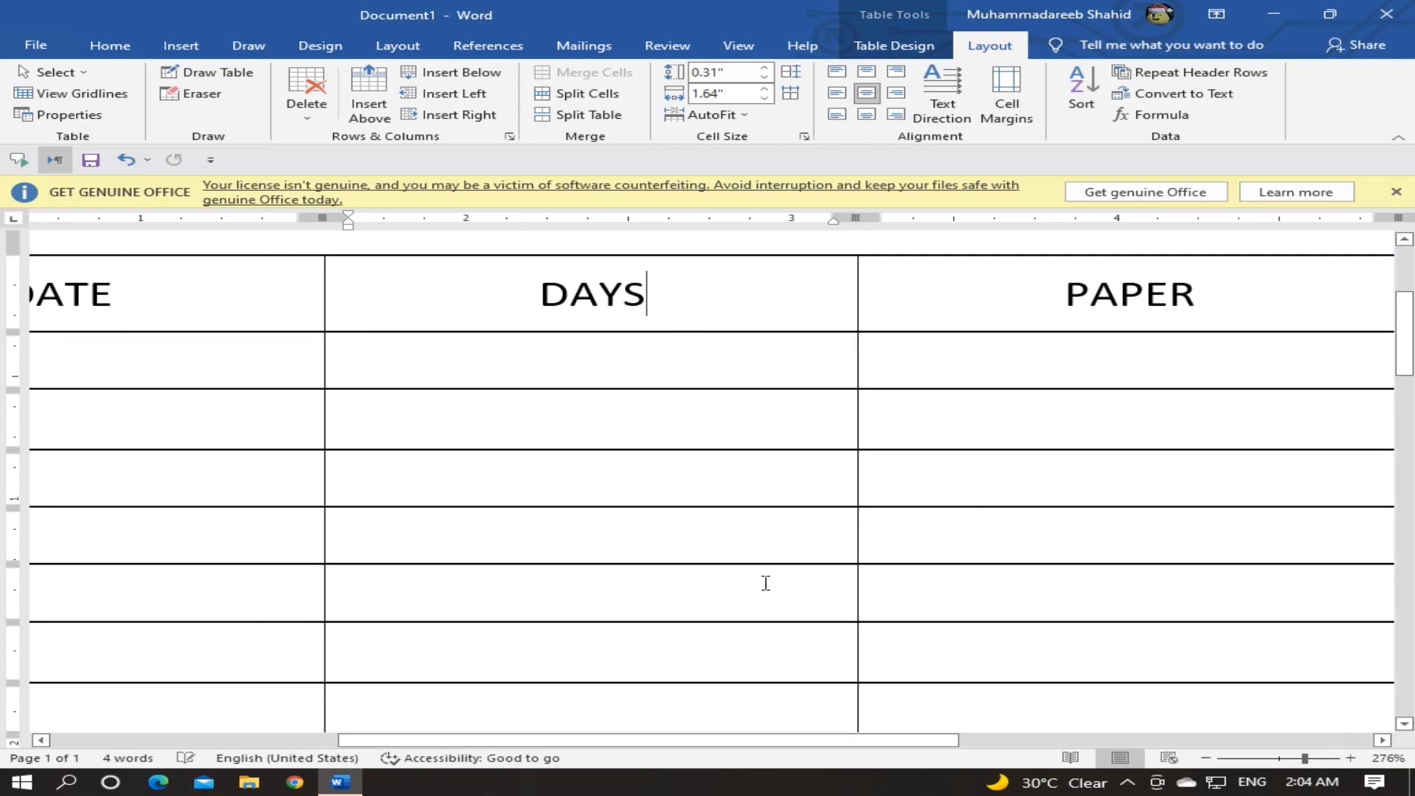
{"action": "left_click", "coordinate": [1276, 759]}
{"action": "left_click_drag", "start_coordinate": [426, 278], "coordinate": [958, 277]}
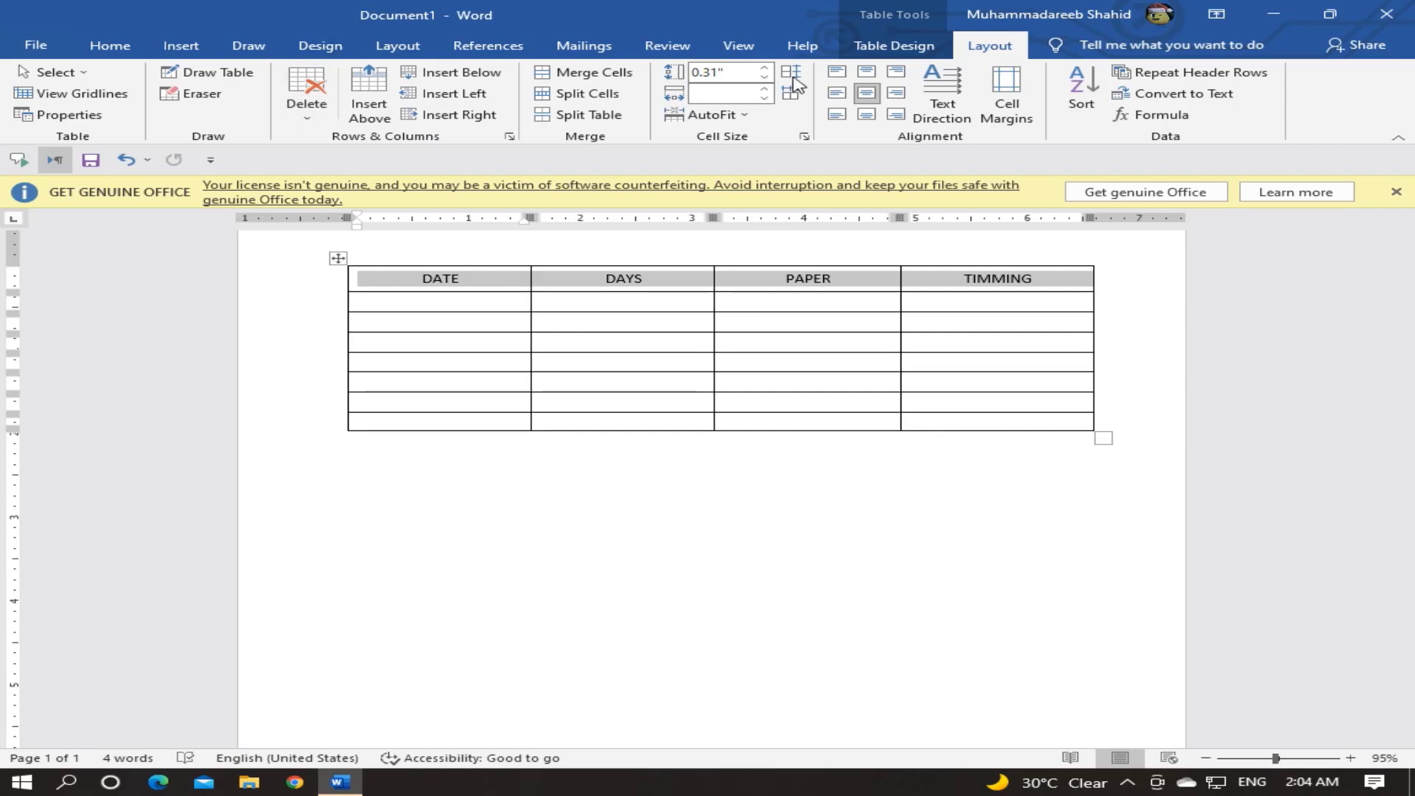
Shade the header row black.
{"action": "left_click", "coordinate": [901, 52]}
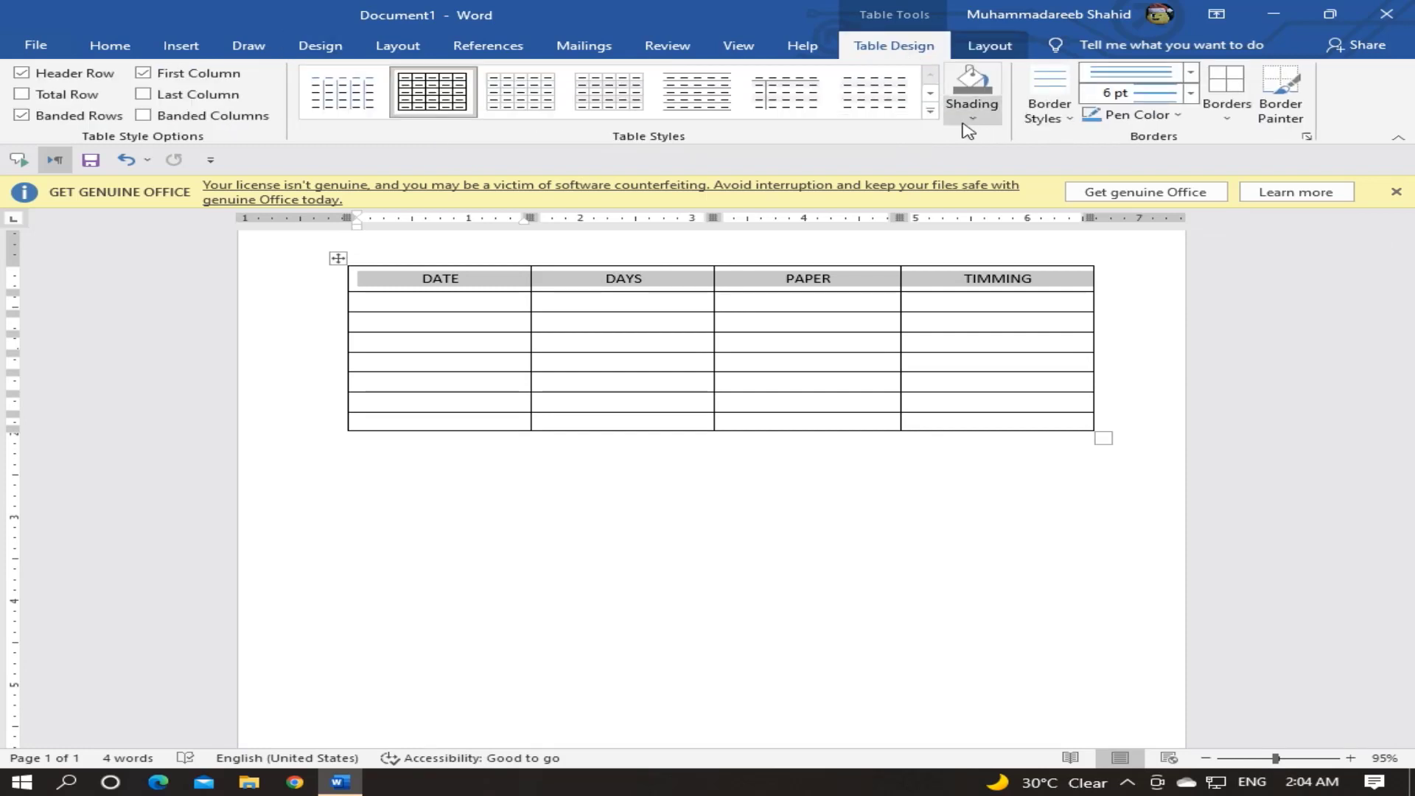
{"action": "left_click", "coordinate": [970, 111]}
{"action": "left_click", "coordinate": [978, 156]}
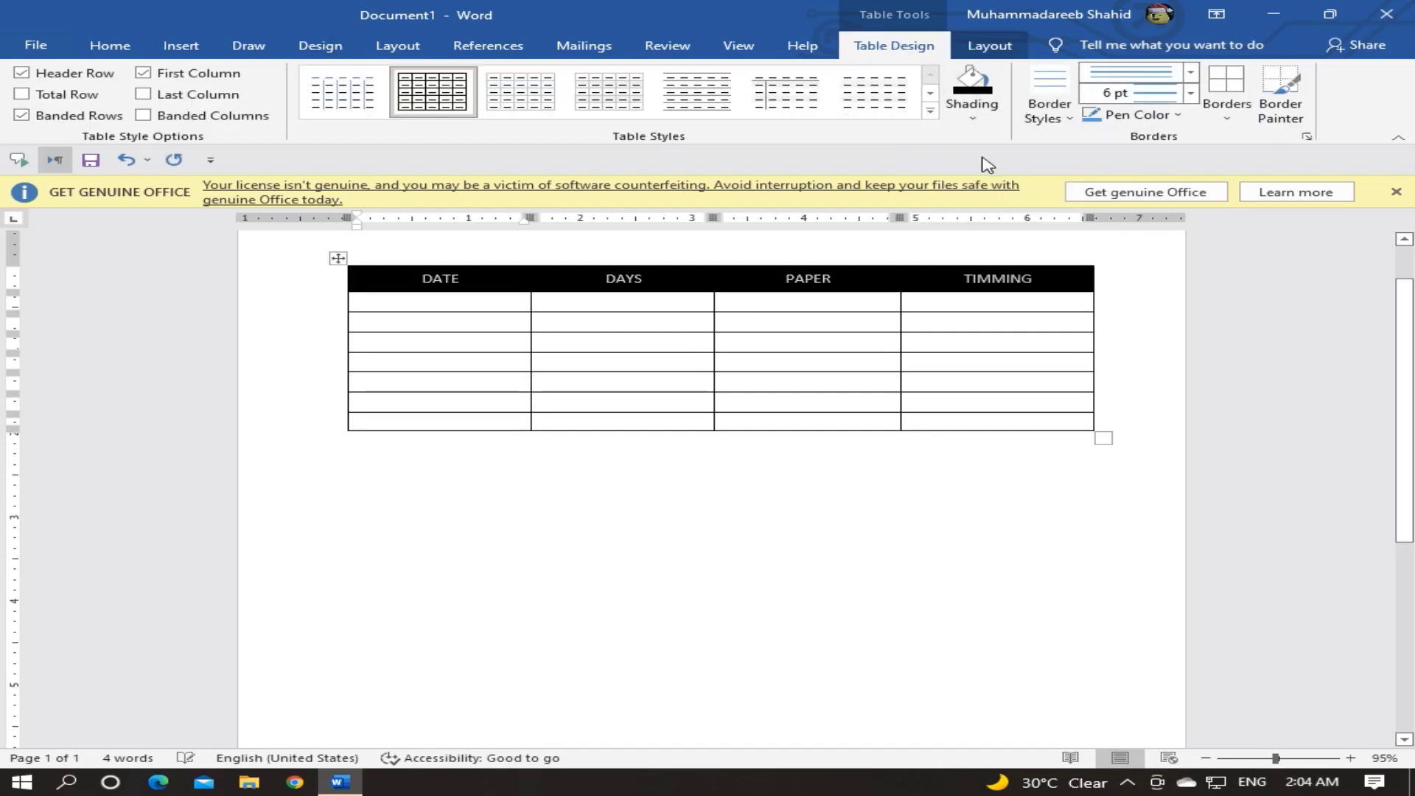
Set the header text font to Berlin Sans FB Demi.
{"action": "left_click", "coordinate": [121, 47]}
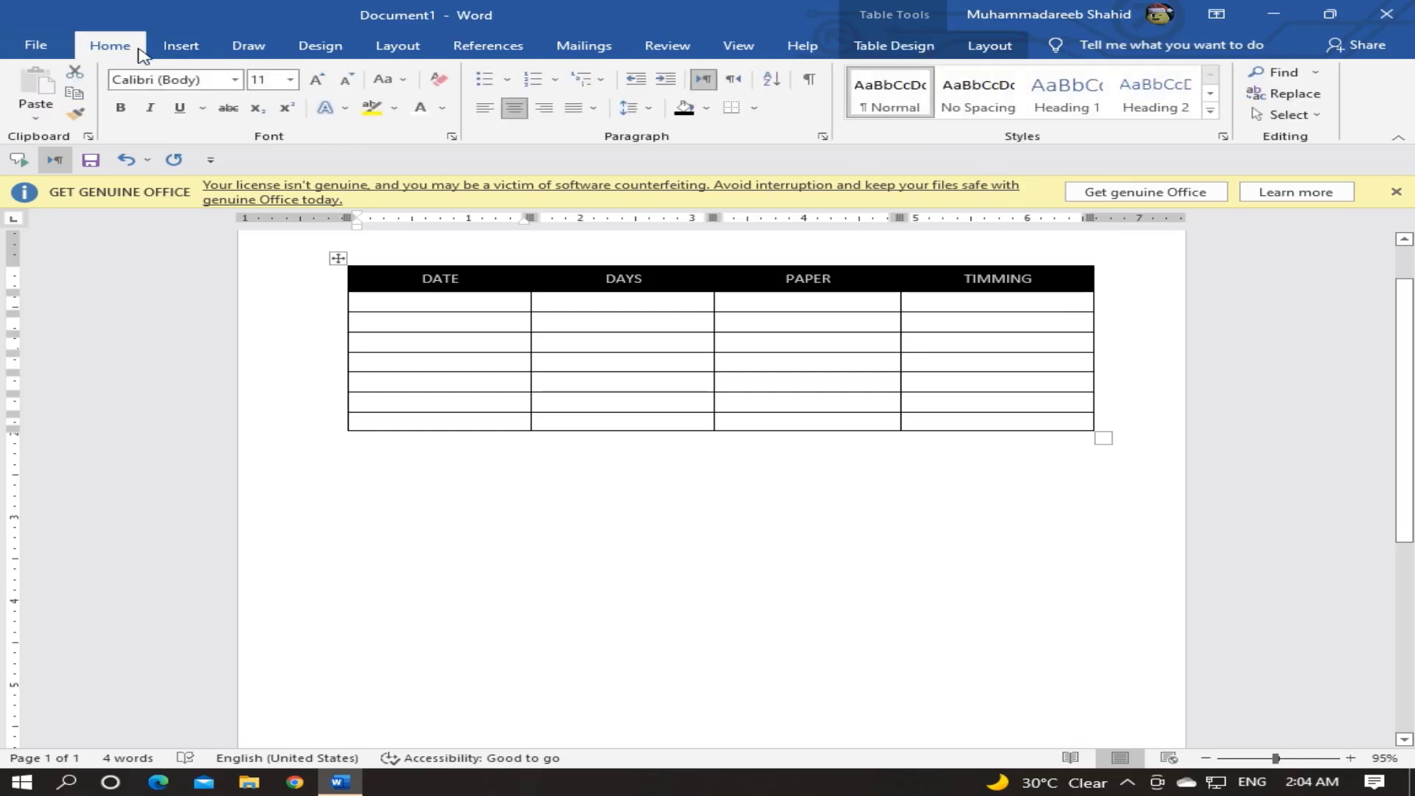
{"action": "left_click", "coordinate": [235, 80]}
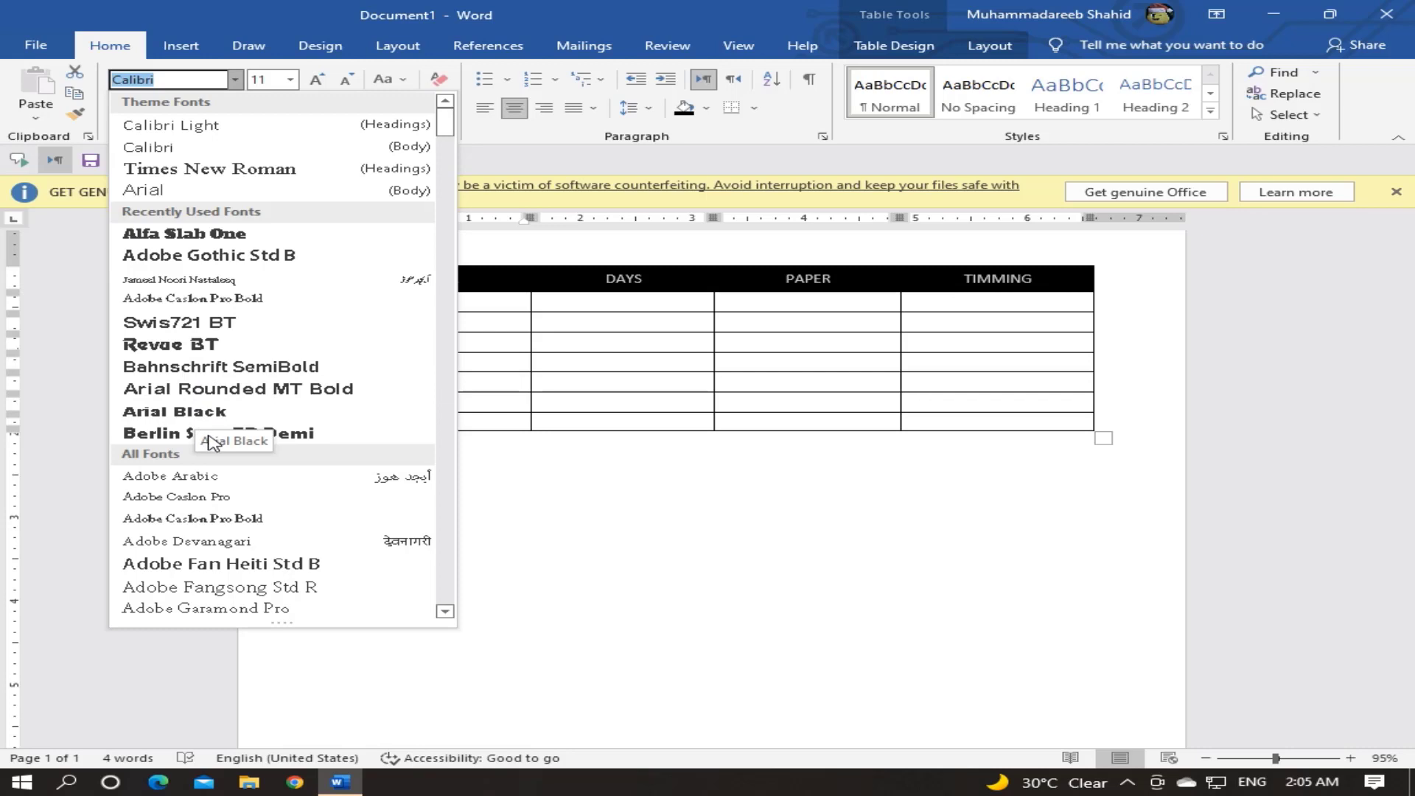
{"action": "left_click", "coordinate": [164, 435]}
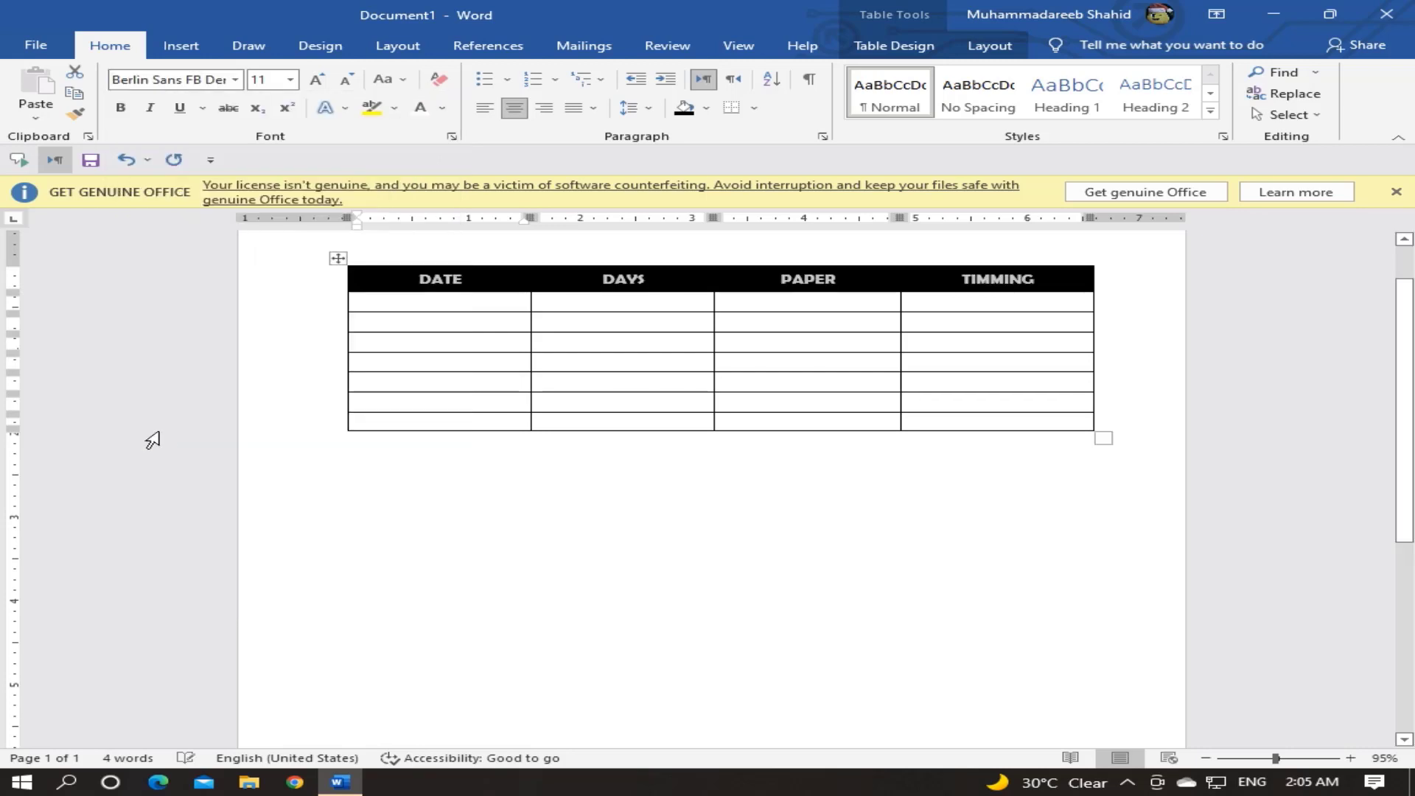
{"action": "left_click", "coordinate": [647, 382]}
{"action": "scroll", "coordinate": [516, 398], "scroll_direction": "up", "scroll_amount": 1}
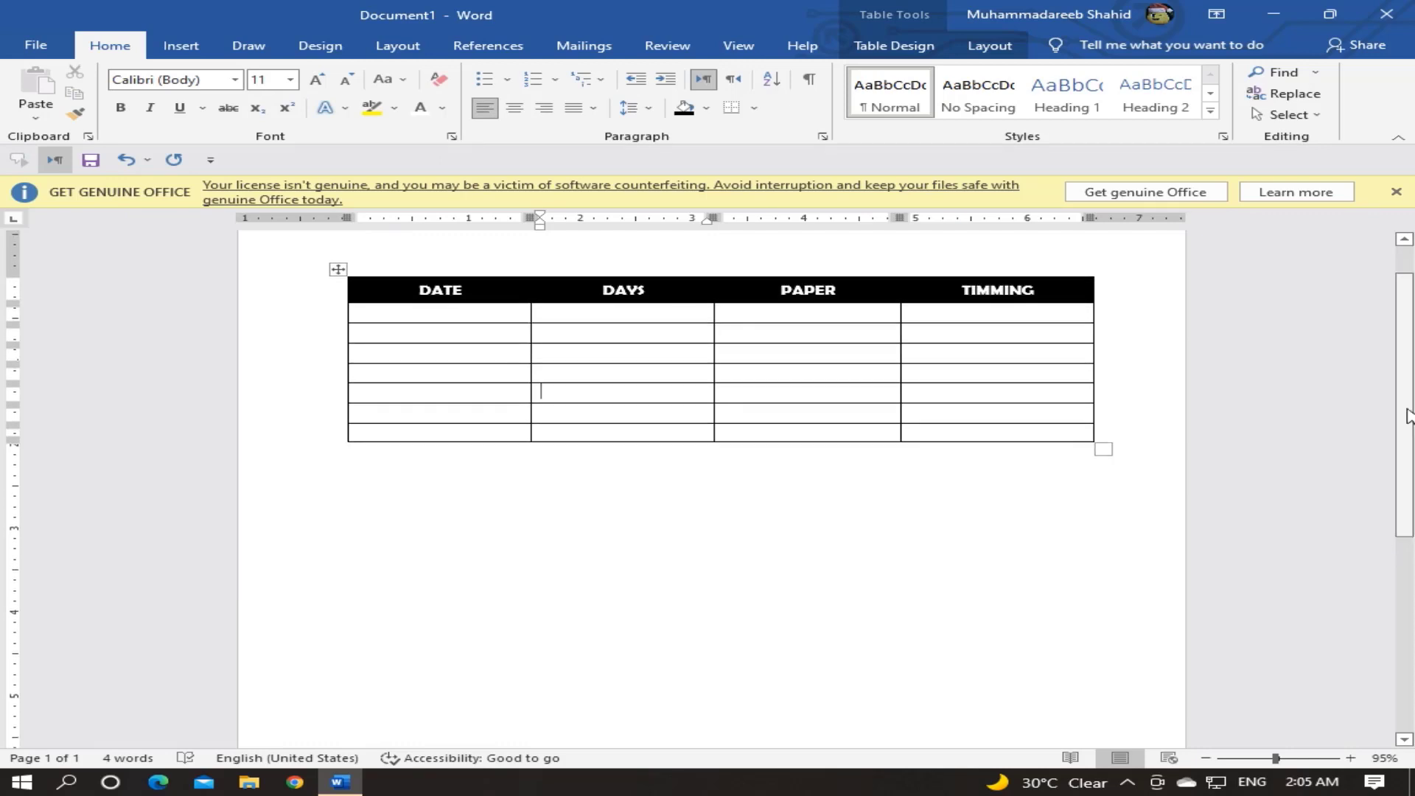
{"action": "left_click", "coordinate": [475, 316]}
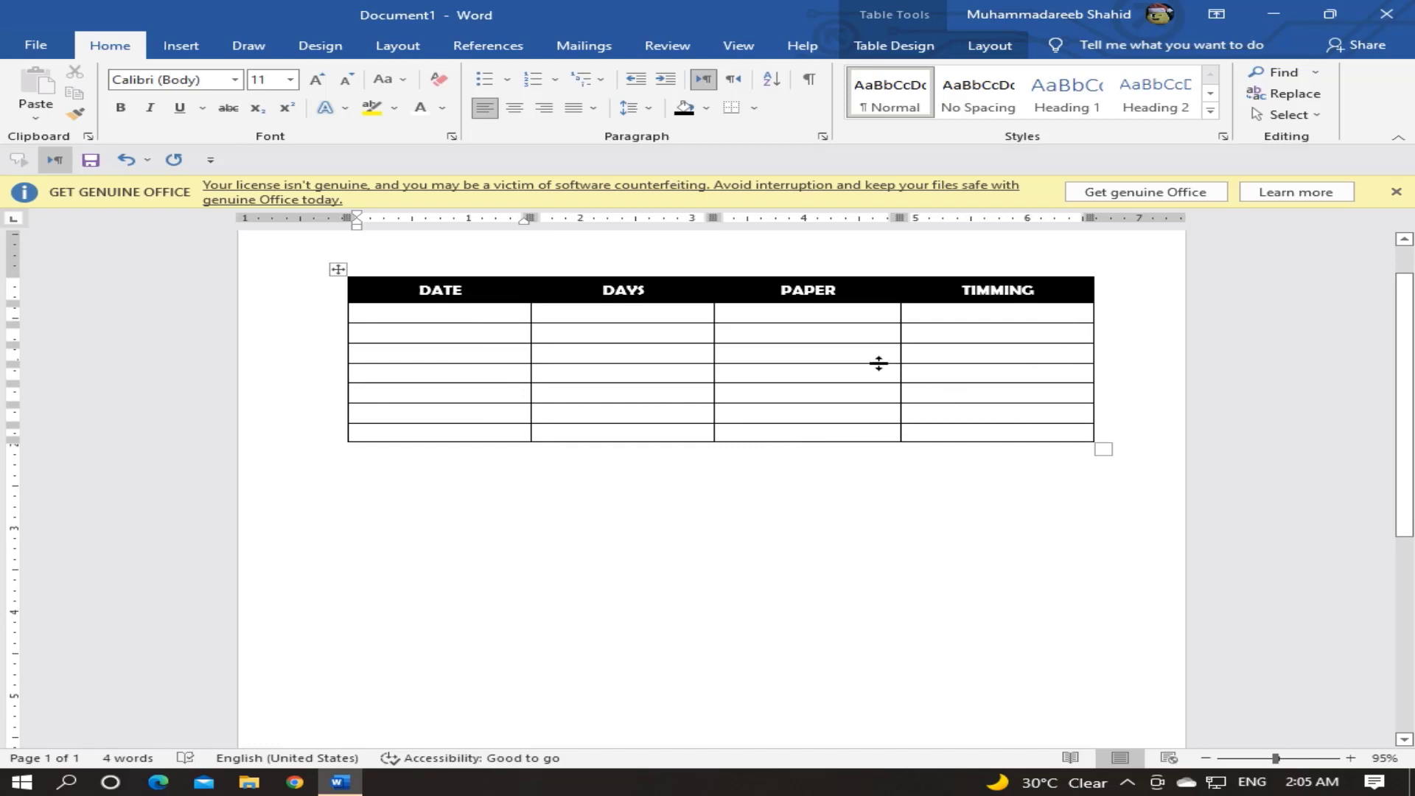
{"action": "left_click", "coordinate": [841, 352]}
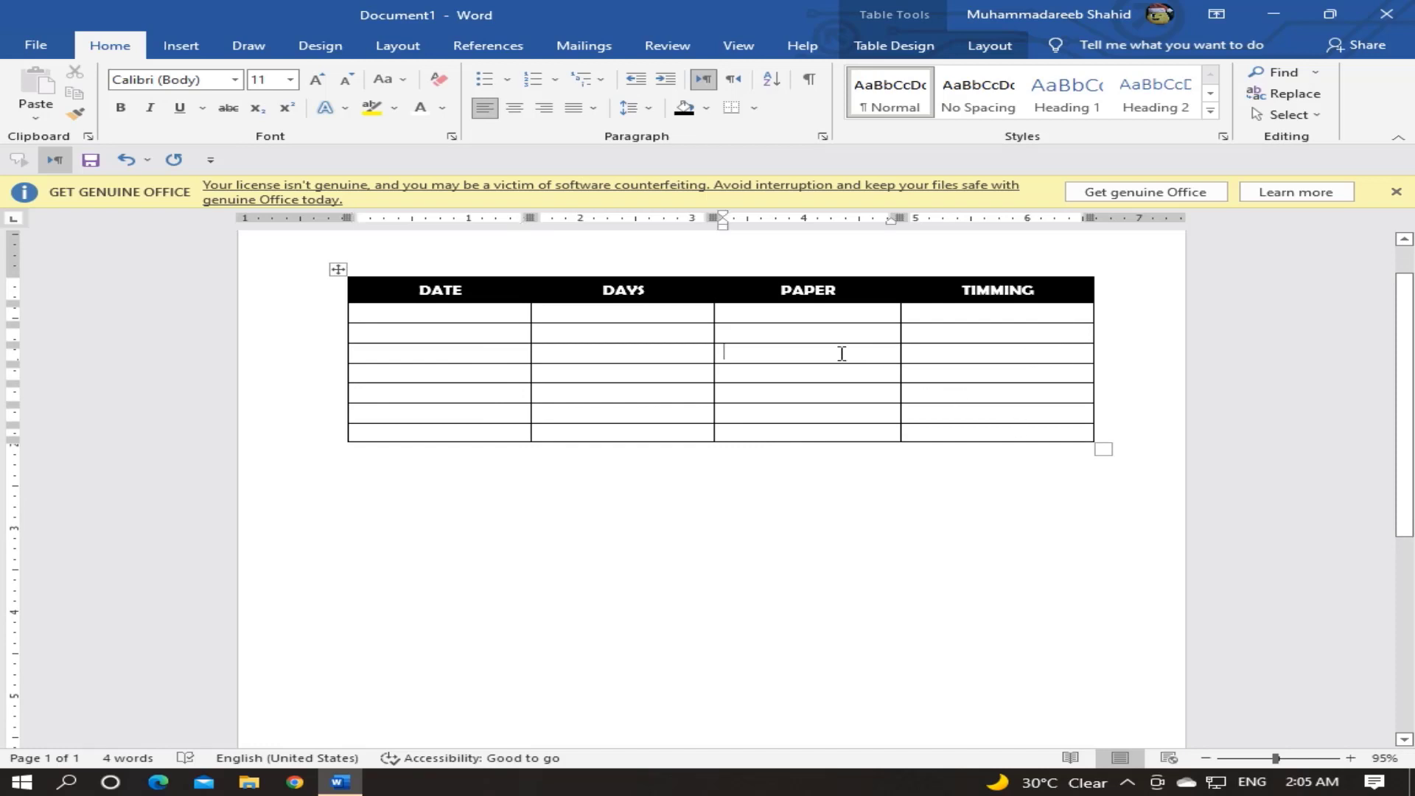
{"action": "left_click", "coordinate": [987, 46]}
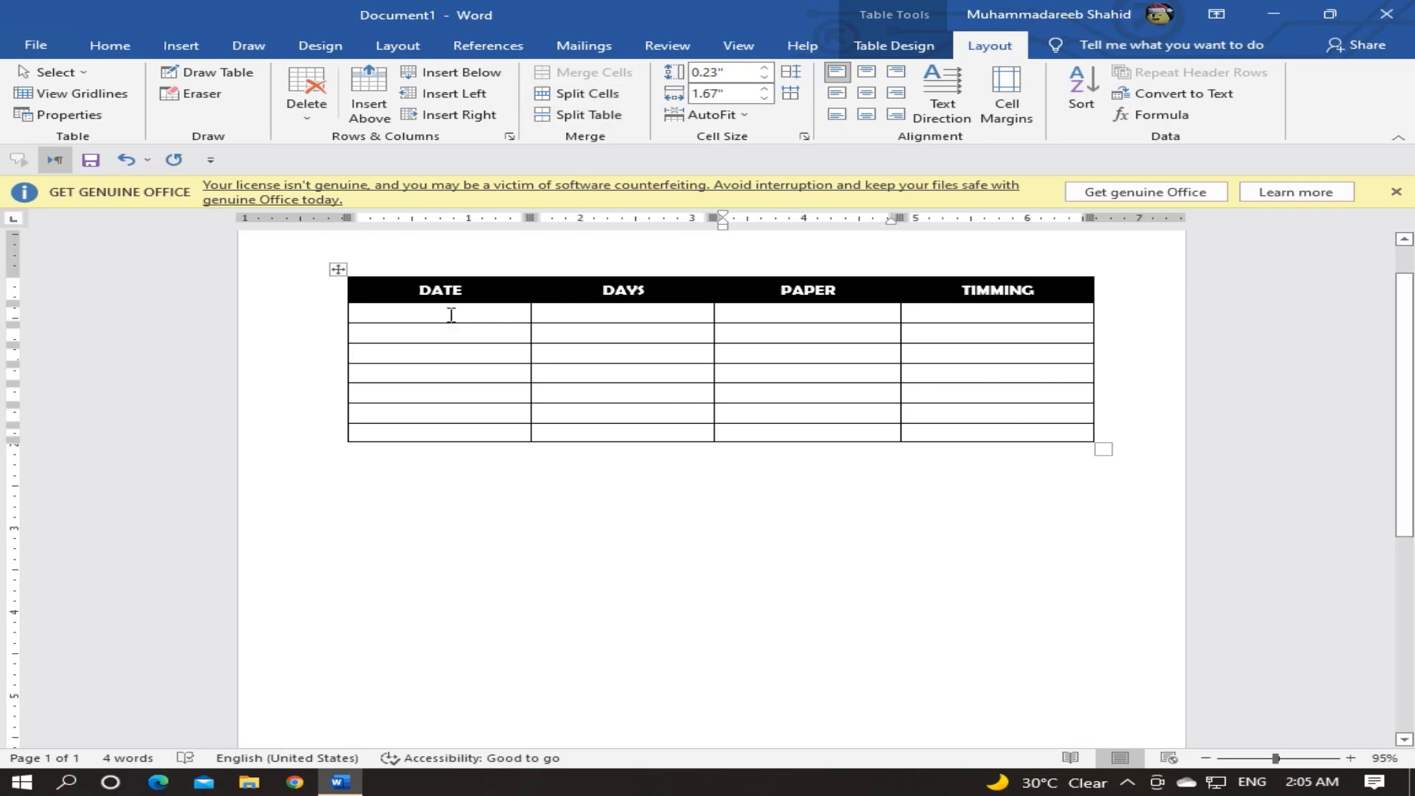
Merge the DATE and DAYS cells of the first body row, then type and centre test text.
{"action": "left_click_drag", "start_coordinate": [451, 315], "coordinate": [549, 320]}
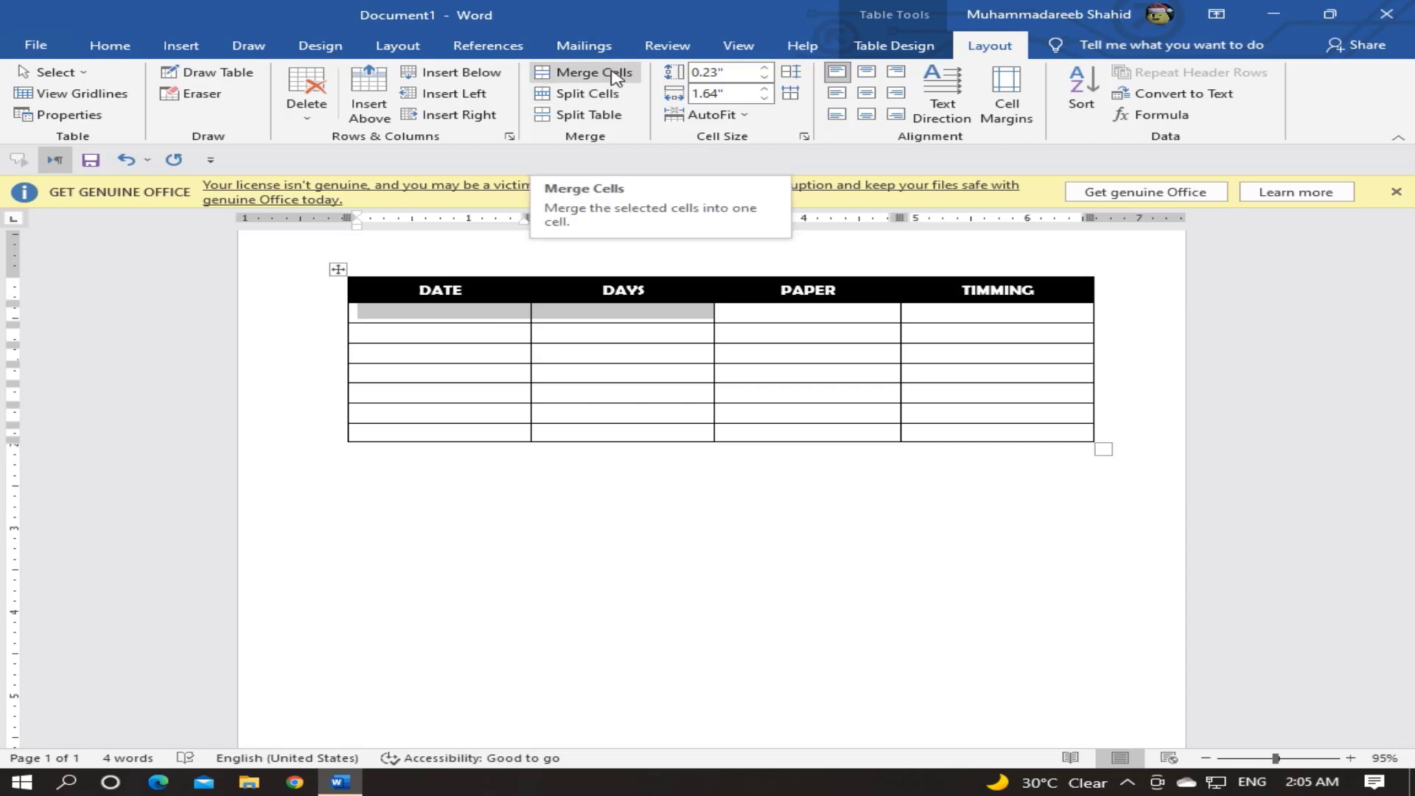
{"action": "left_click", "coordinate": [615, 76]}
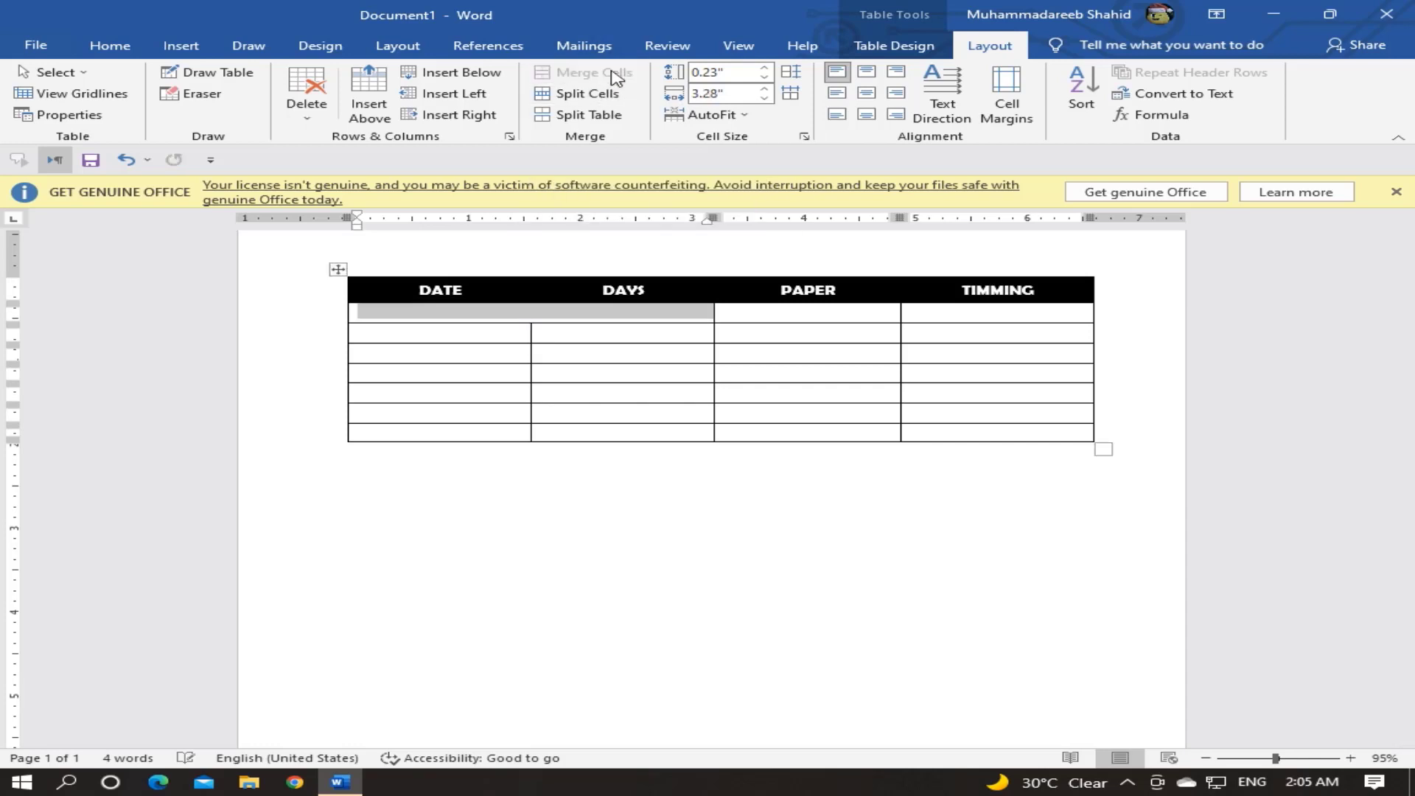
{"action": "left_click", "coordinate": [549, 357]}
{"action": "left_click", "coordinate": [577, 309]}
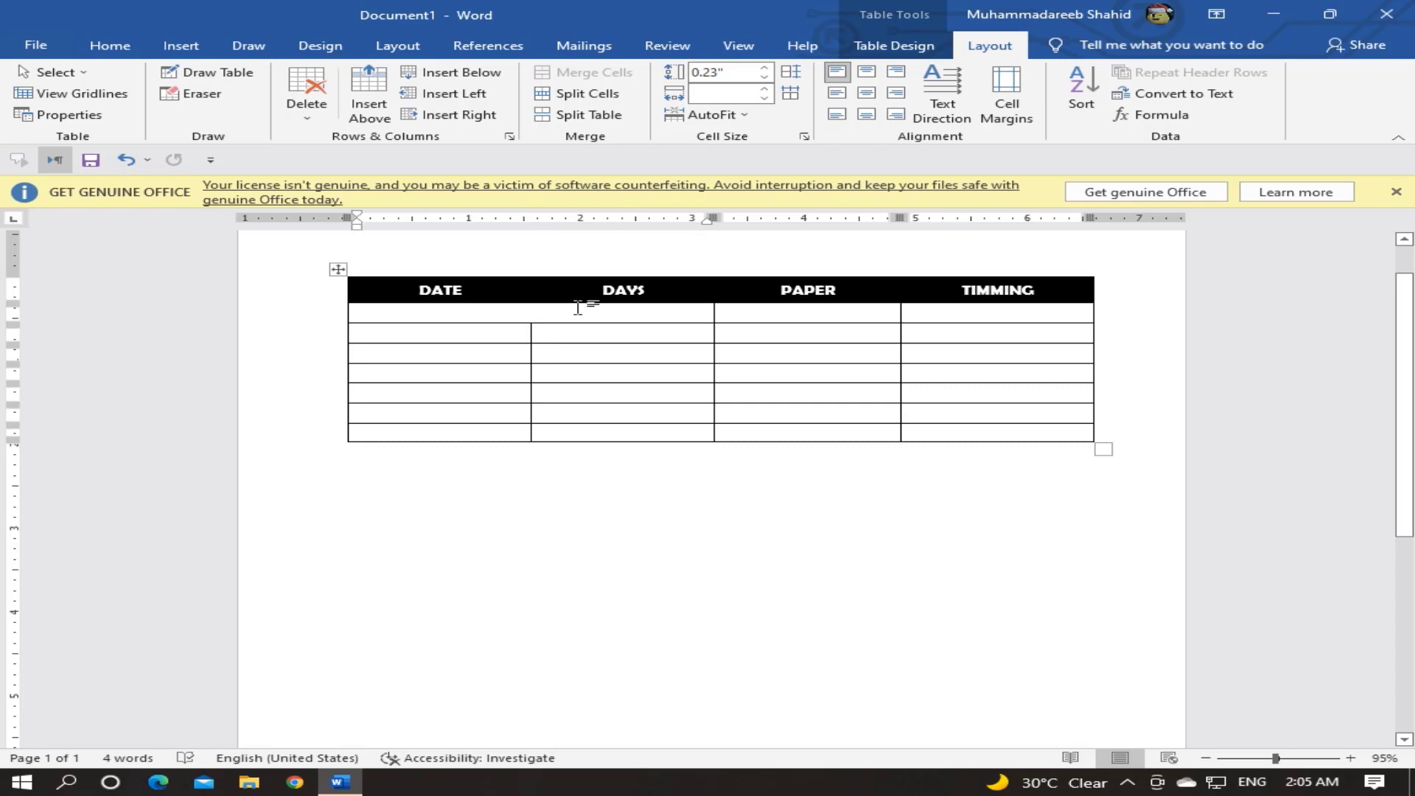
{"action": "type", "text": "bgb"}
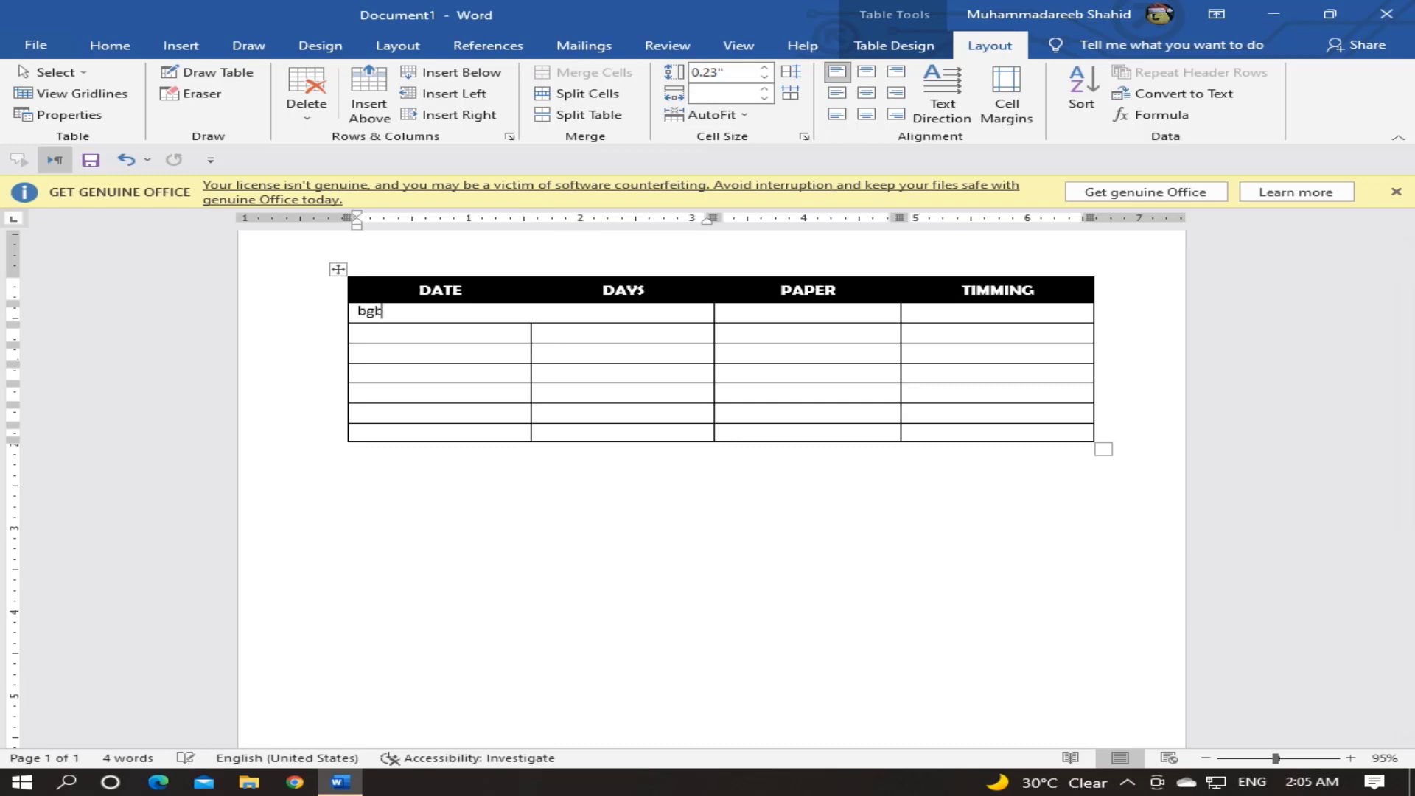
{"action": "type", "text": "bghbgjhb"}
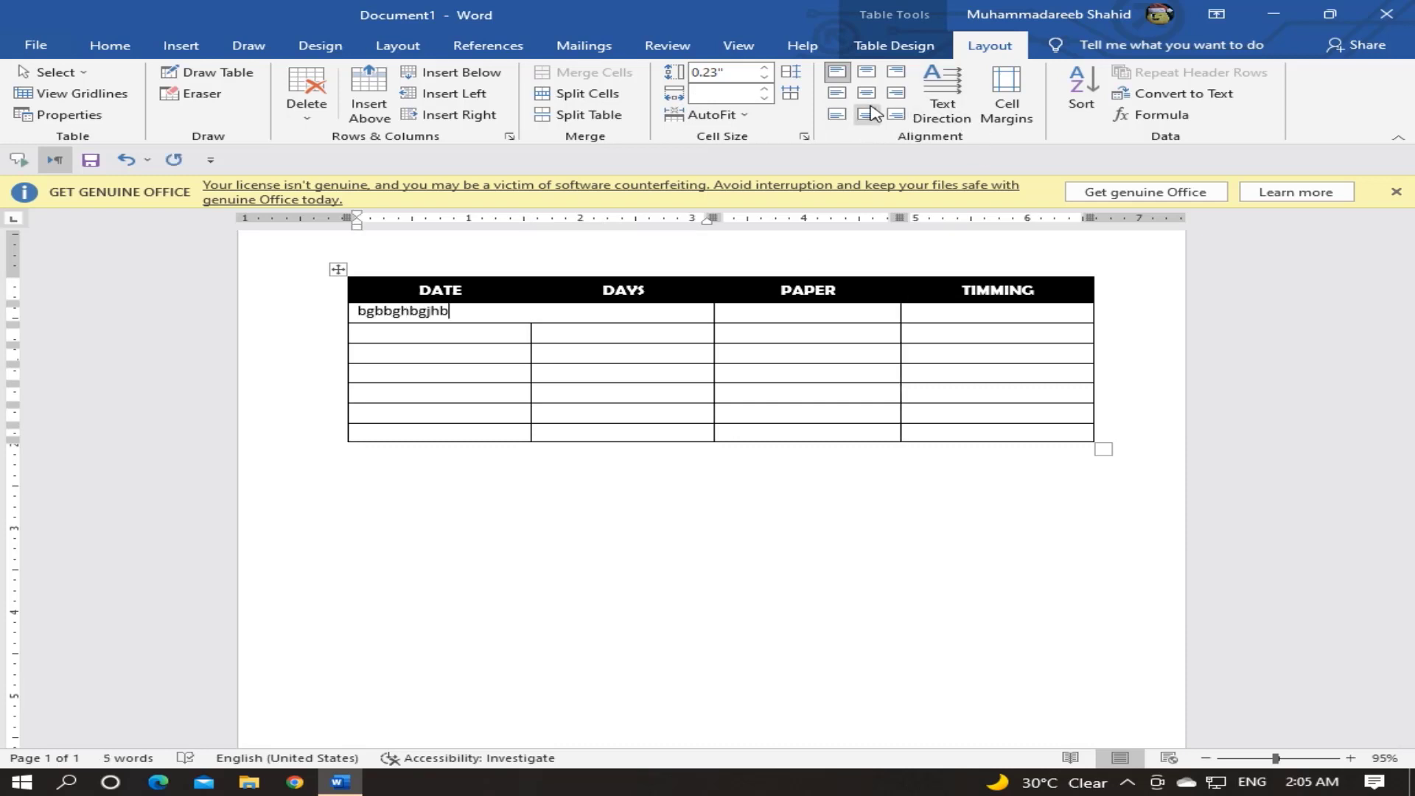
{"action": "left_click", "coordinate": [866, 93]}
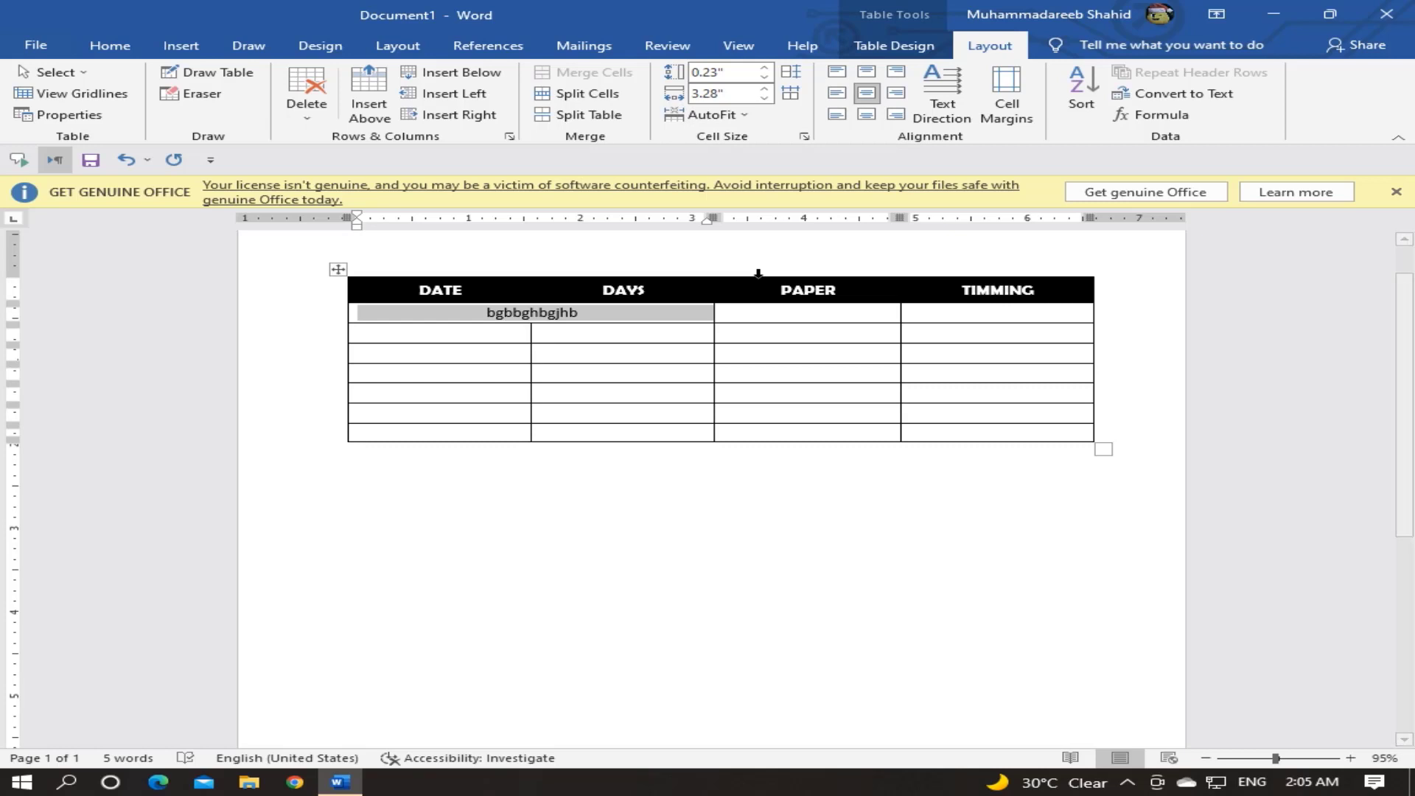
Undo the centring, the test text and the merge, leaving row 2 as separate blank cells.
{"action": "key", "text": "ctrl+z"}
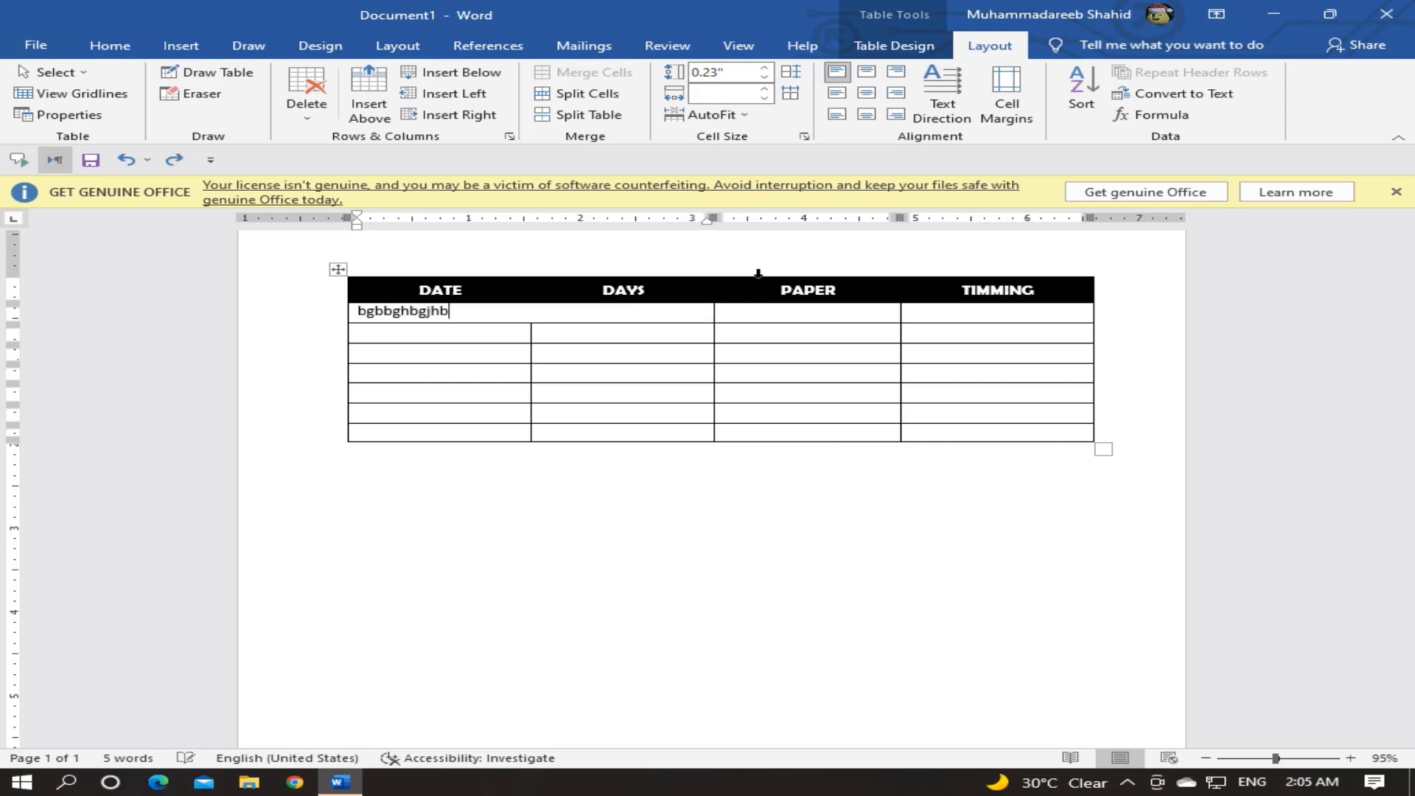
{"action": "key", "text": "ctrl+z"}
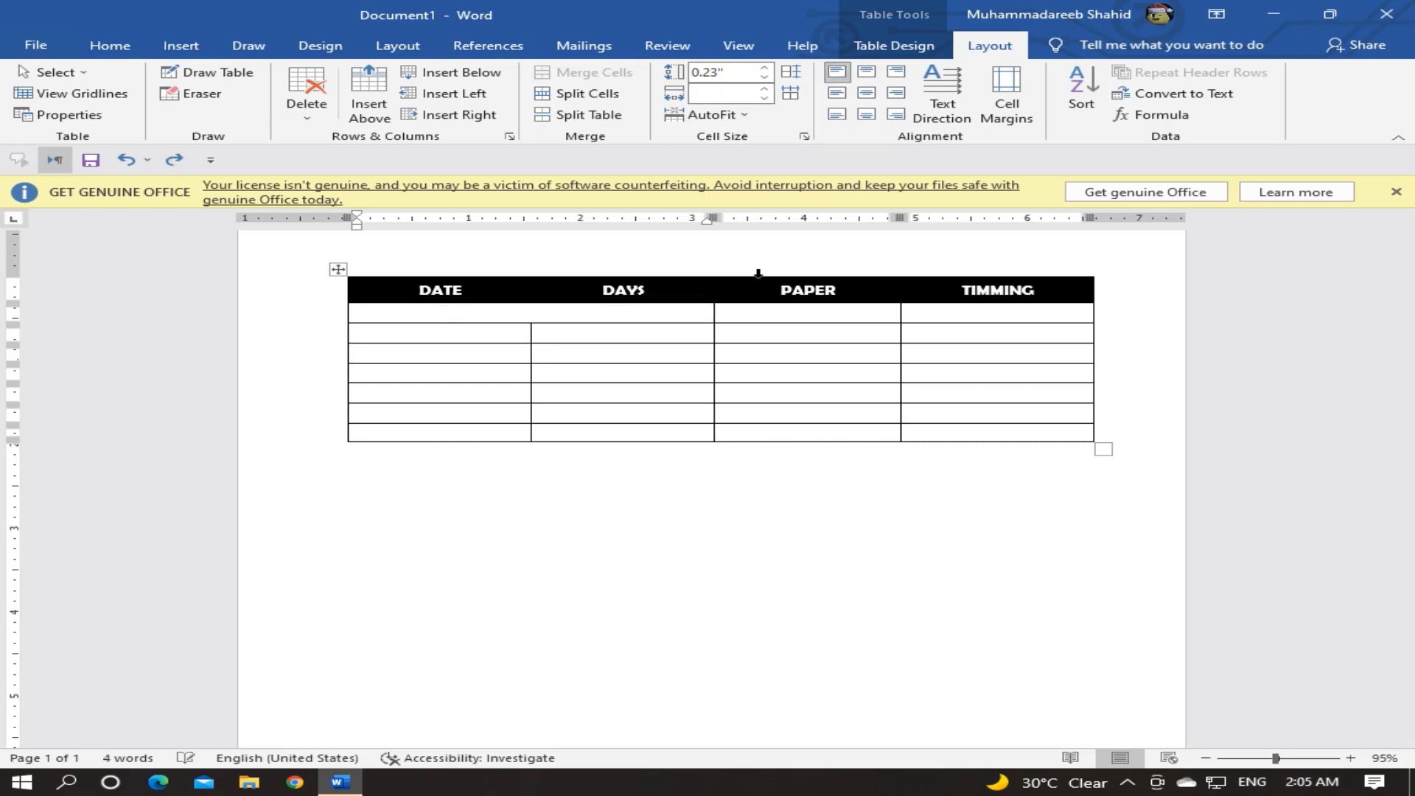
{"action": "key", "text": "ctrl+z"}
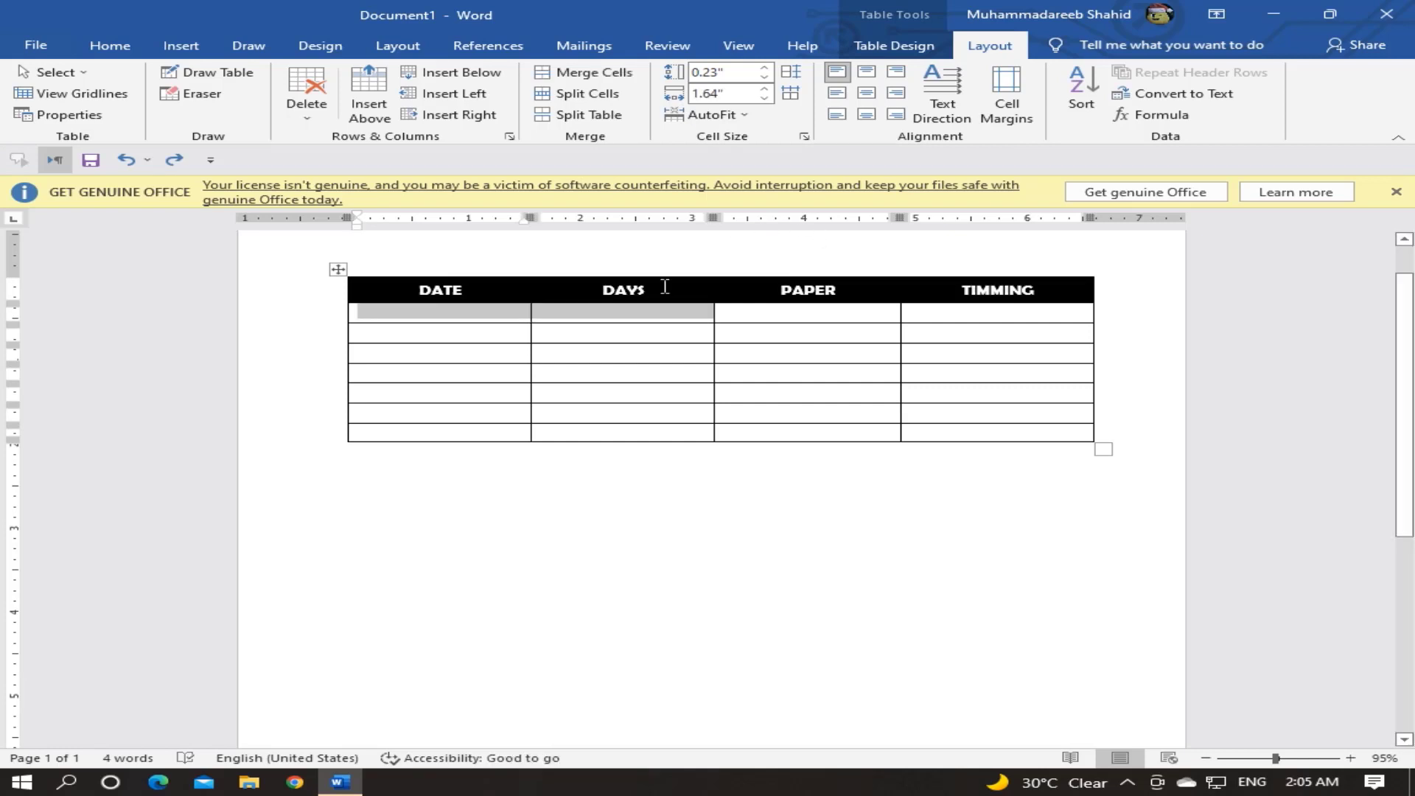
Split the table below the header so DATE, DAYS, PAPER, TIMMING stands as its own table.
{"action": "left_click_drag", "start_coordinate": [483, 310], "coordinate": [1000, 316]}
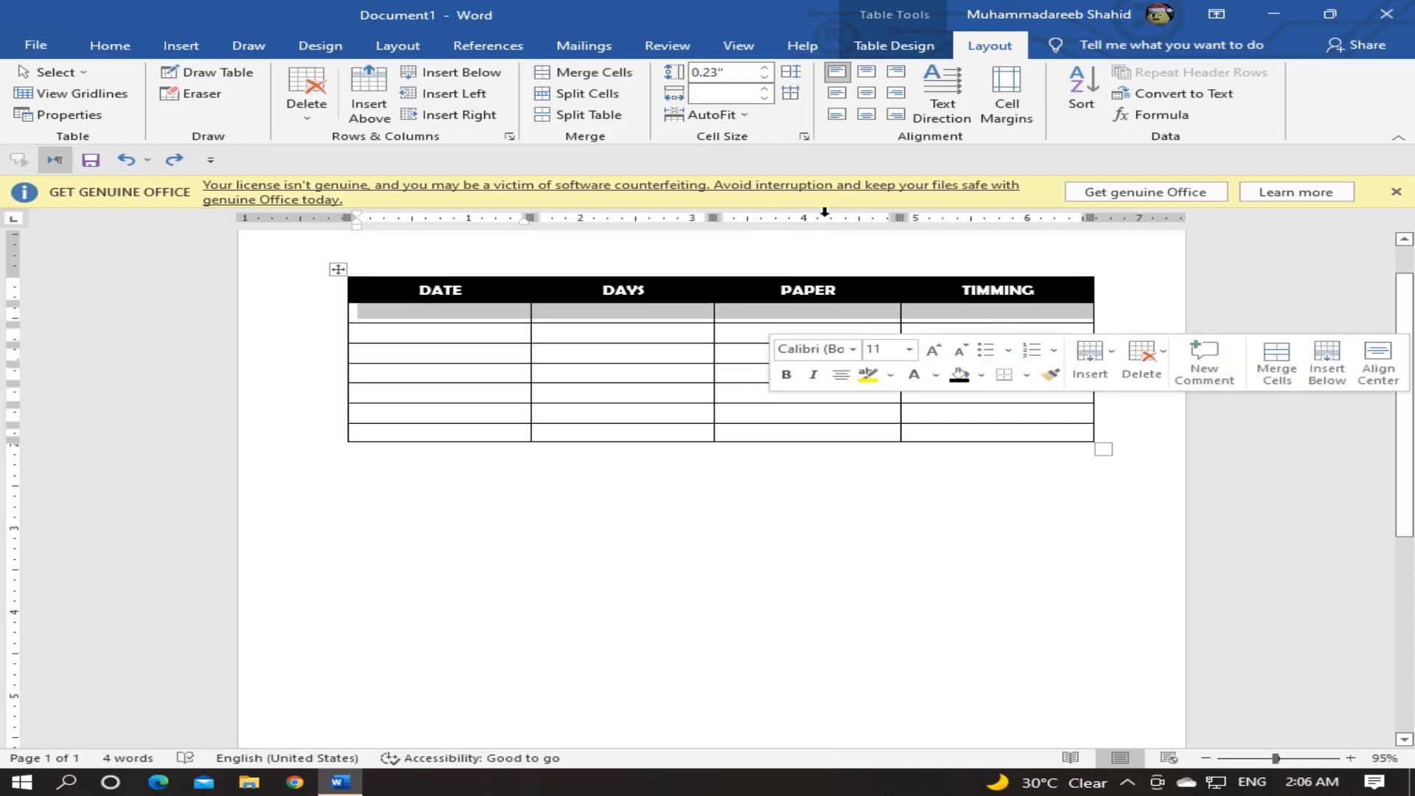
{"action": "left_click", "coordinate": [601, 116]}
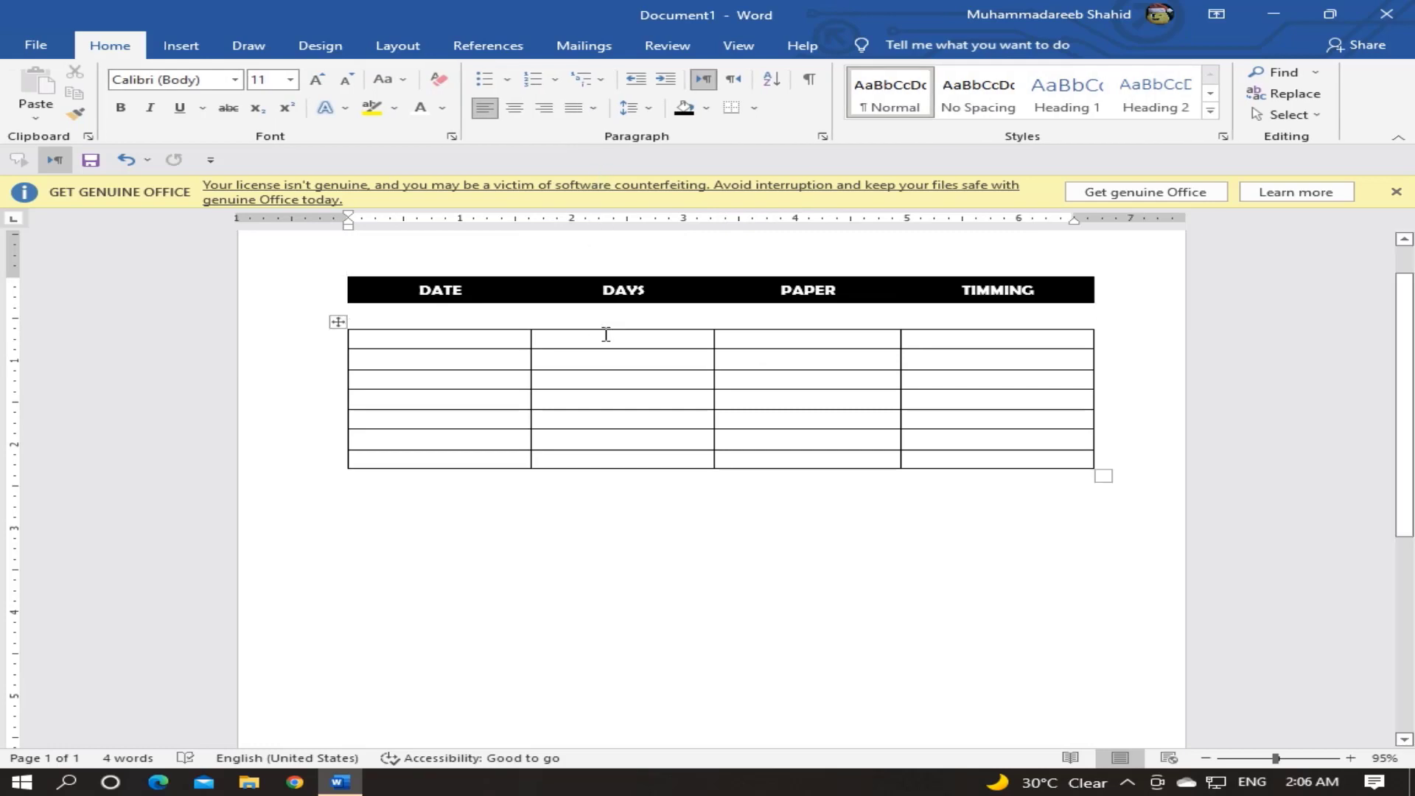
{"action": "left_click", "coordinate": [618, 361]}
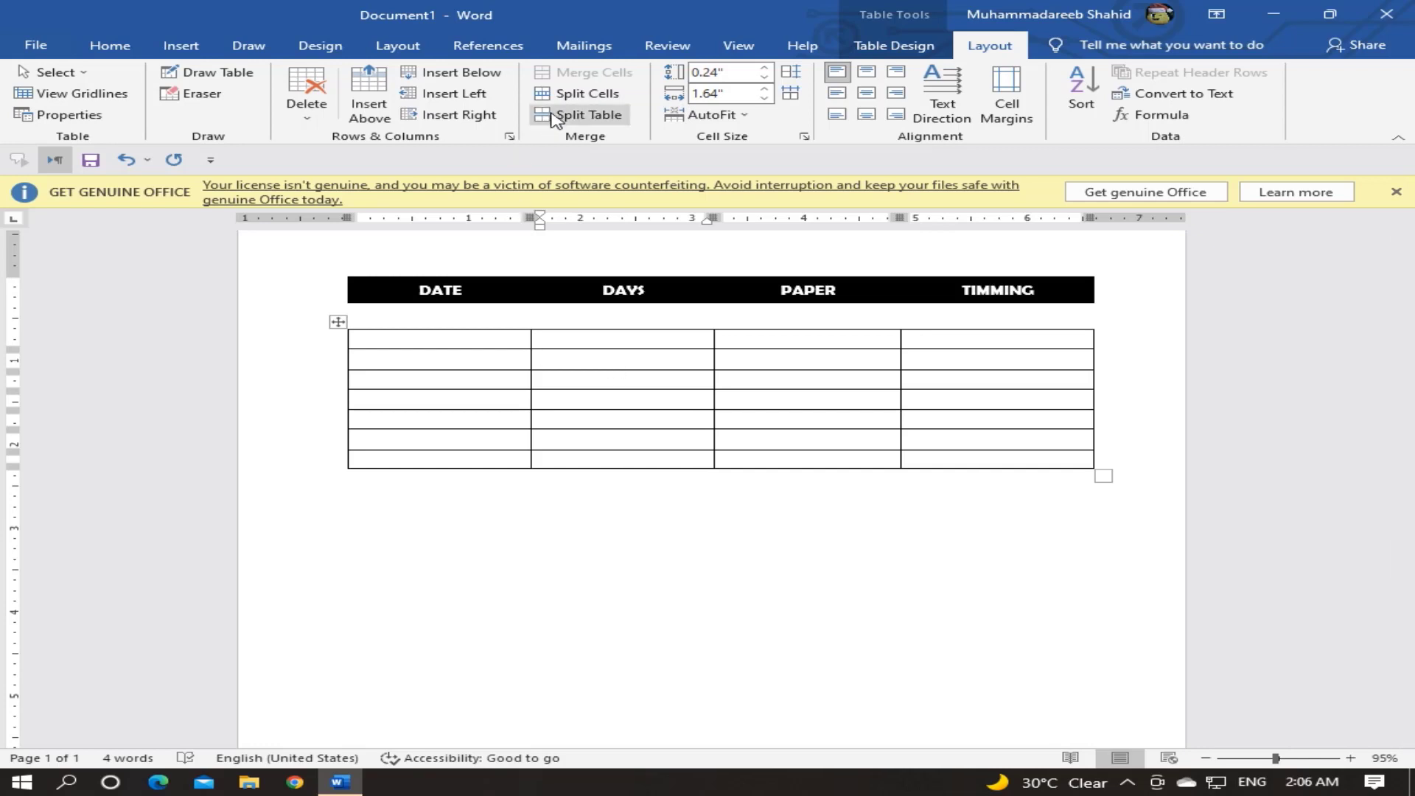
Split the DAYS cell into two columns, then undo that split.
{"action": "left_click", "coordinate": [572, 96]}
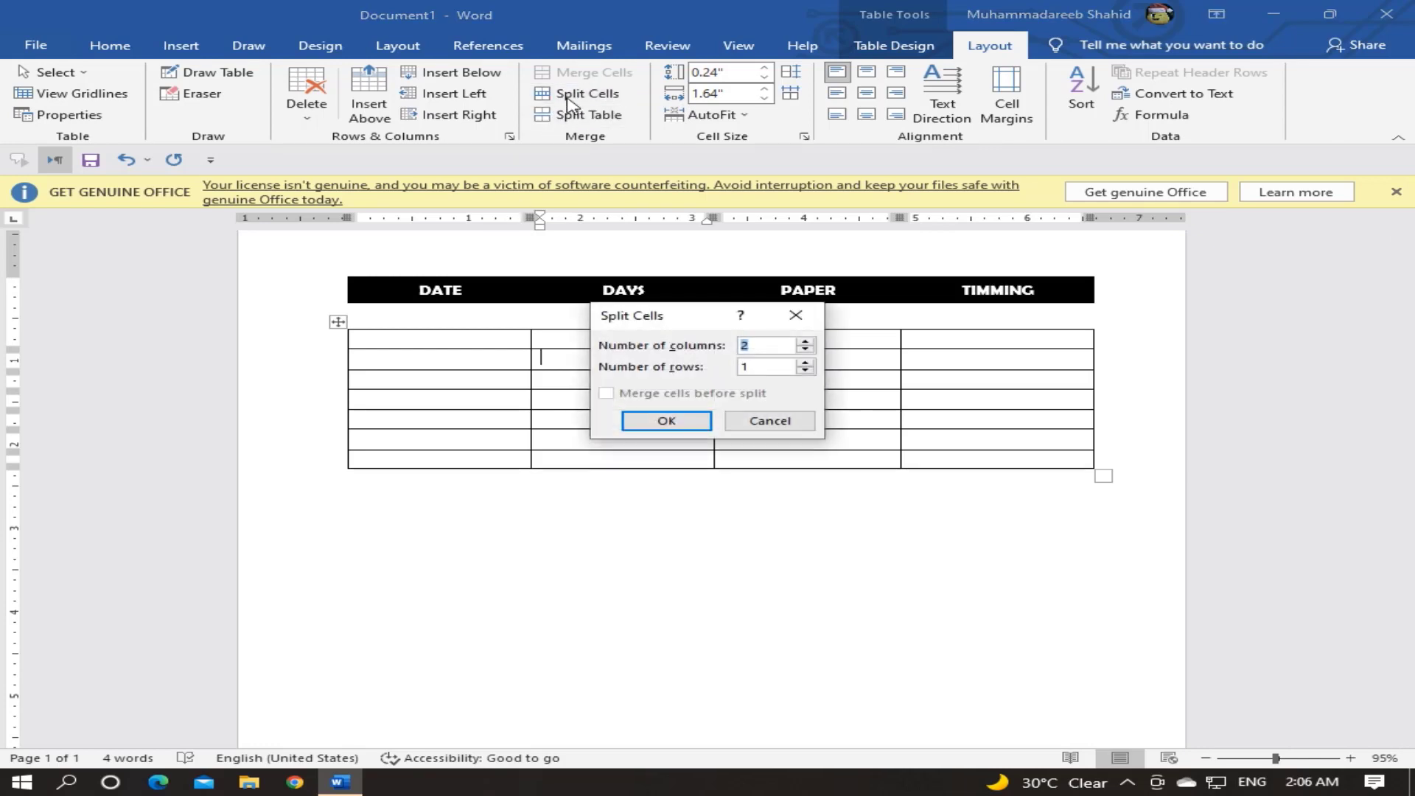
{"action": "left_click", "coordinate": [694, 424]}
{"action": "key", "text": "Right"}
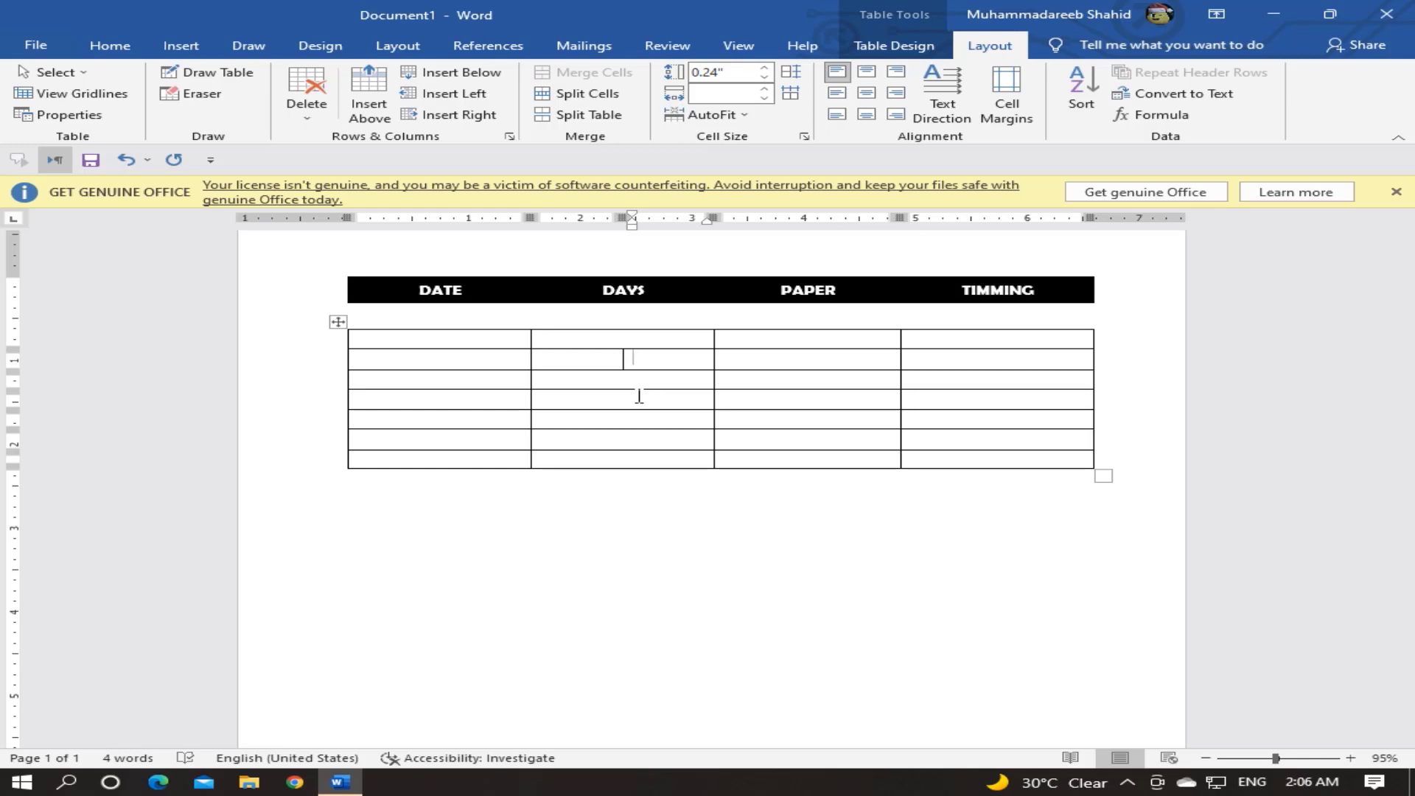
{"action": "key", "text": "ctrl+z"}
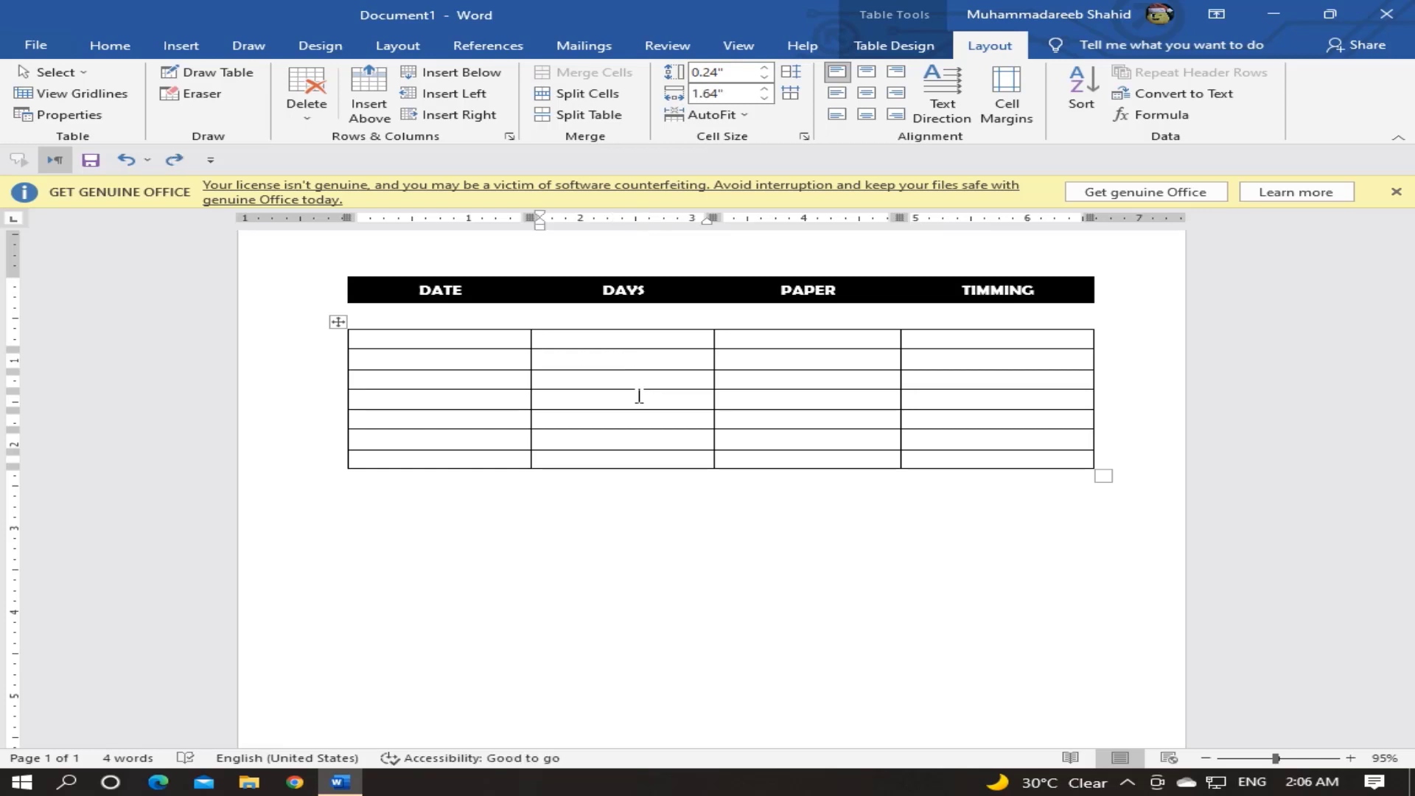
Split the DAYS cell into 10 columns, then undo back to one table with bold header text.
{"action": "left_click", "coordinate": [605, 103]}
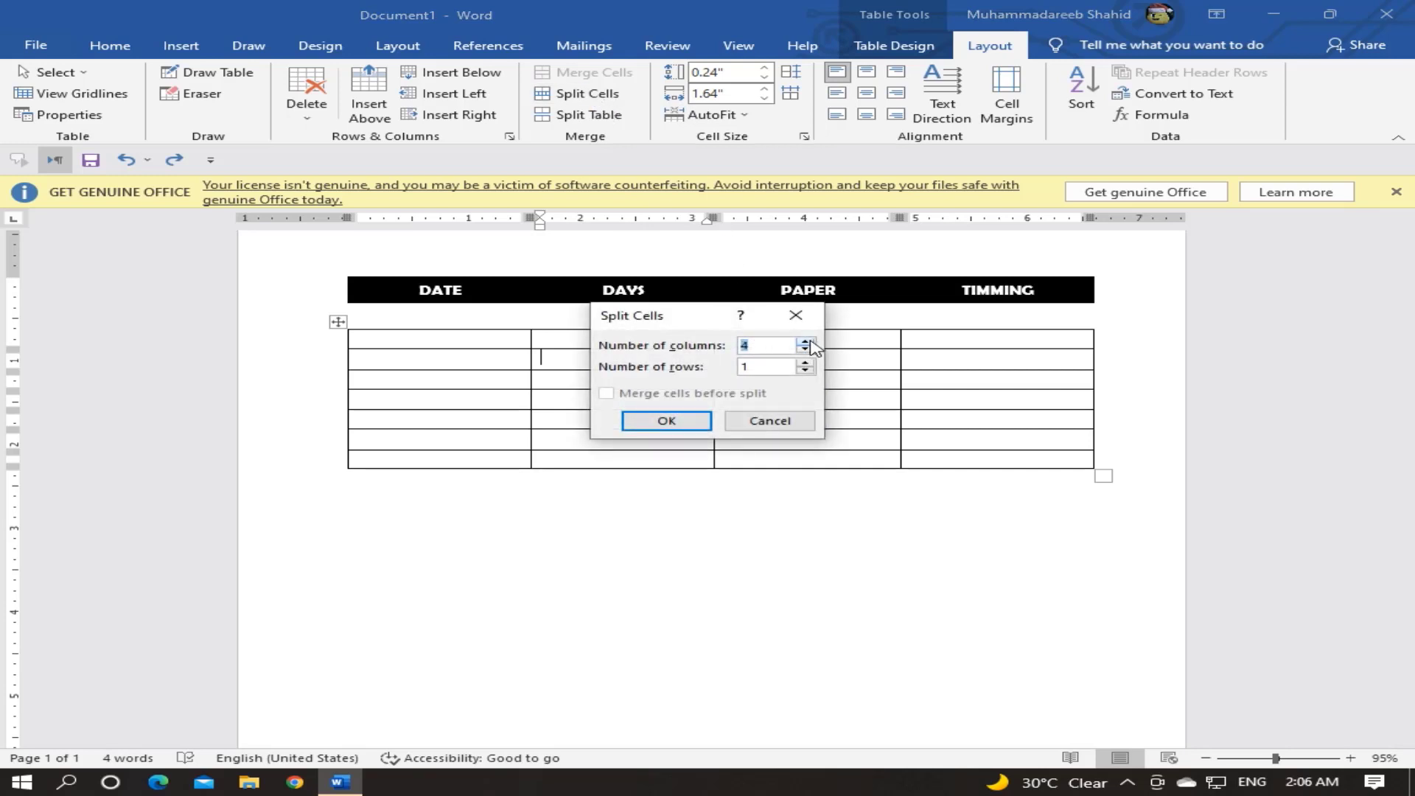
{"action": "left_click", "coordinate": [669, 422]}
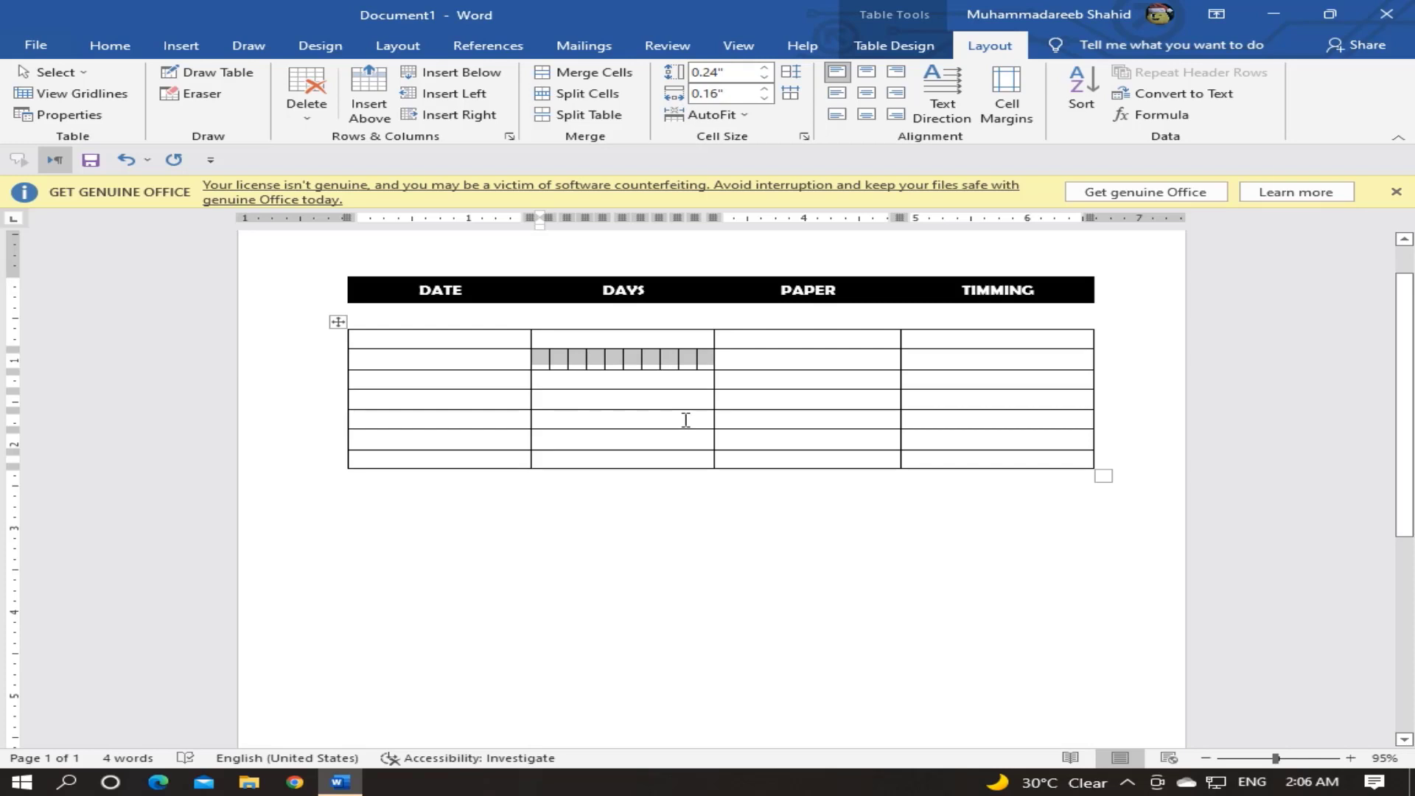
{"action": "key", "text": "ctrl+z"}
{"action": "key", "text": "ctrl+z"}
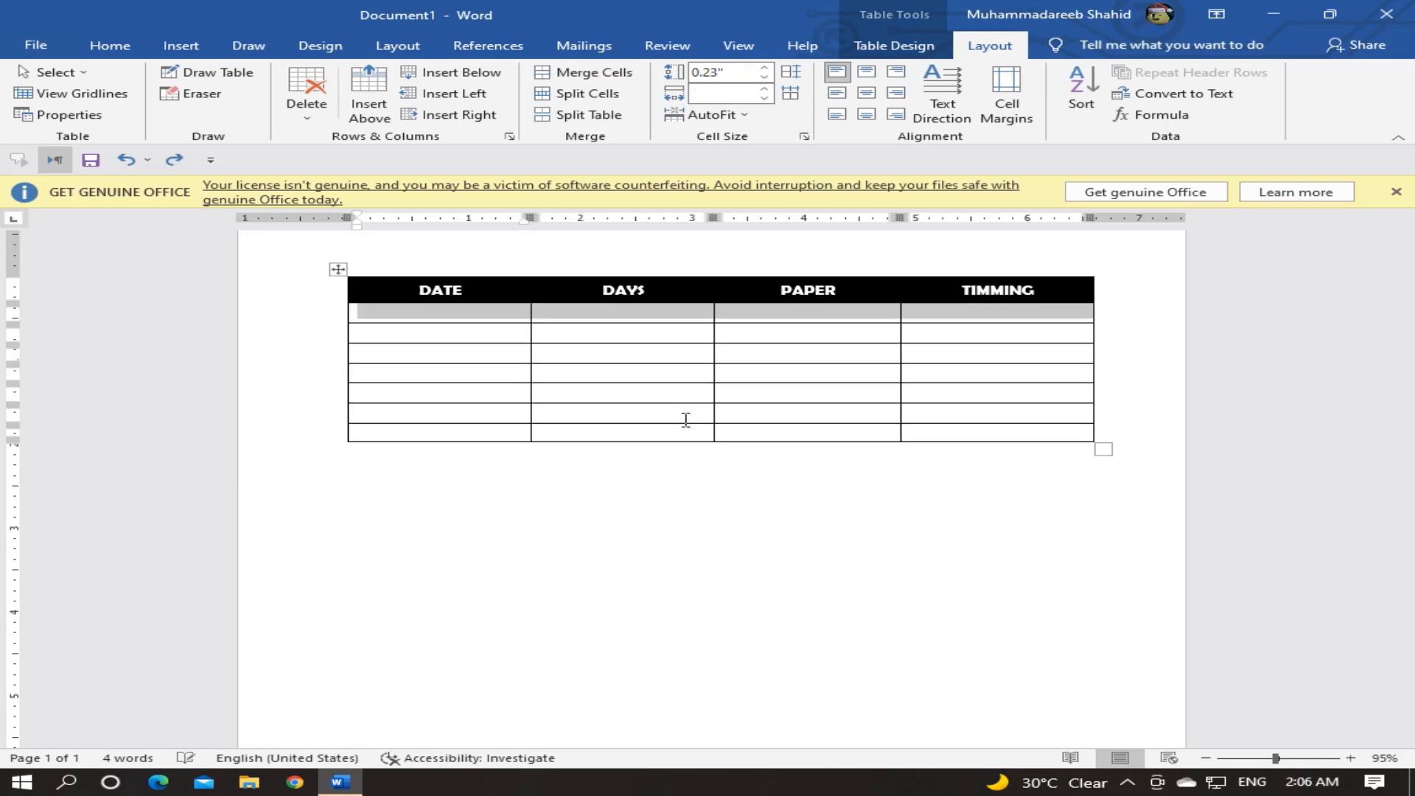
{"action": "key", "text": "ctrl+z"}
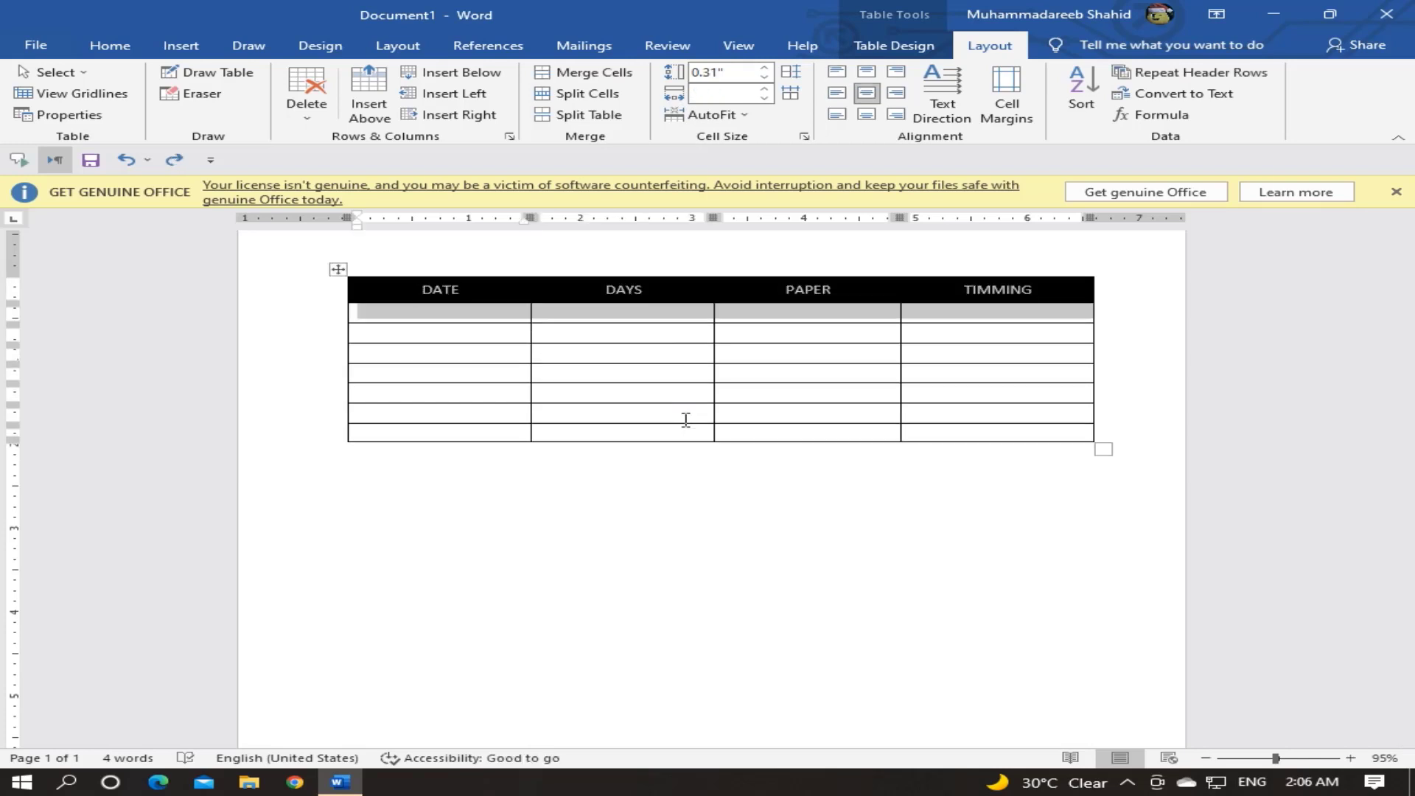
{"action": "key", "text": "ctrl+y"}
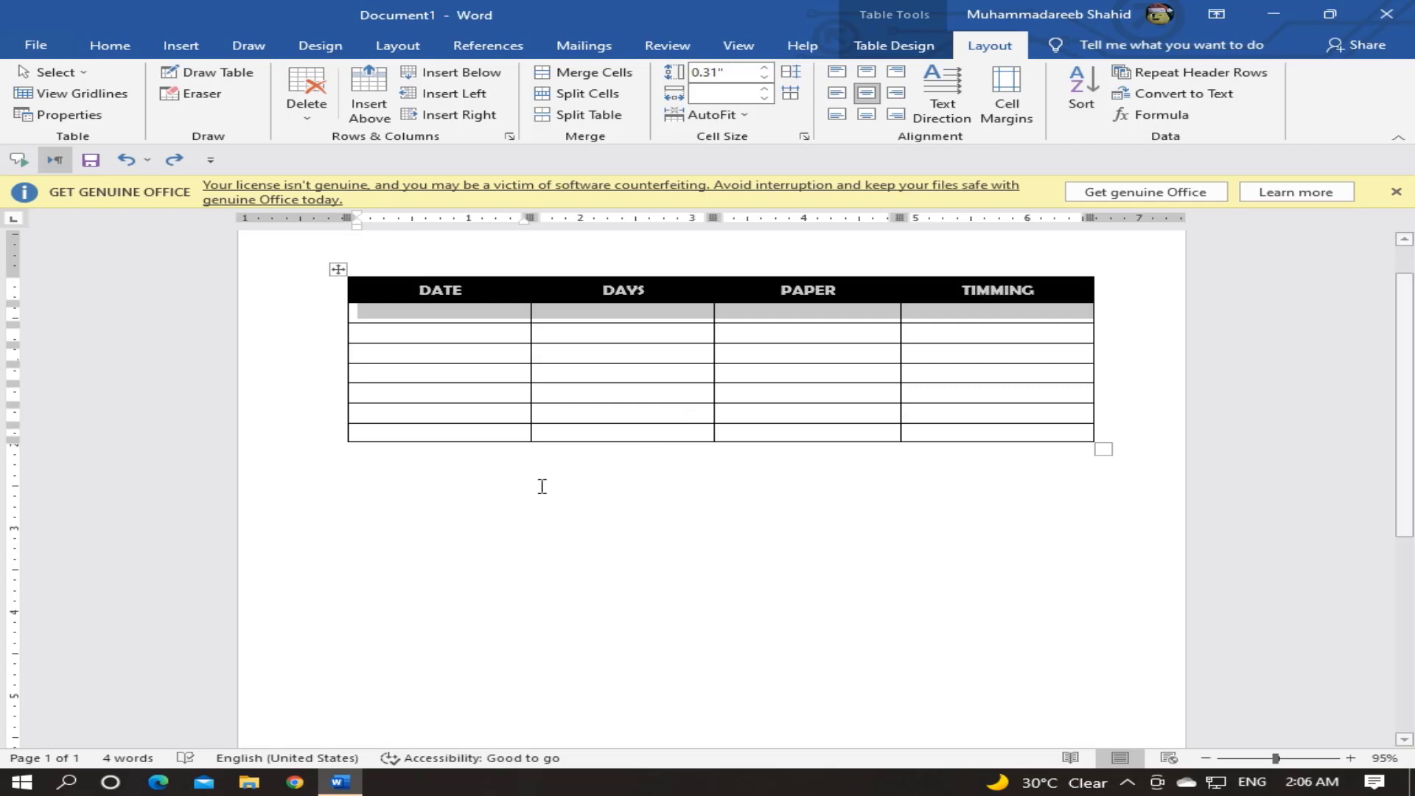
Insert a 1x1 full-width table on the blank line below the main table.
{"action": "left_click", "coordinate": [363, 499]}
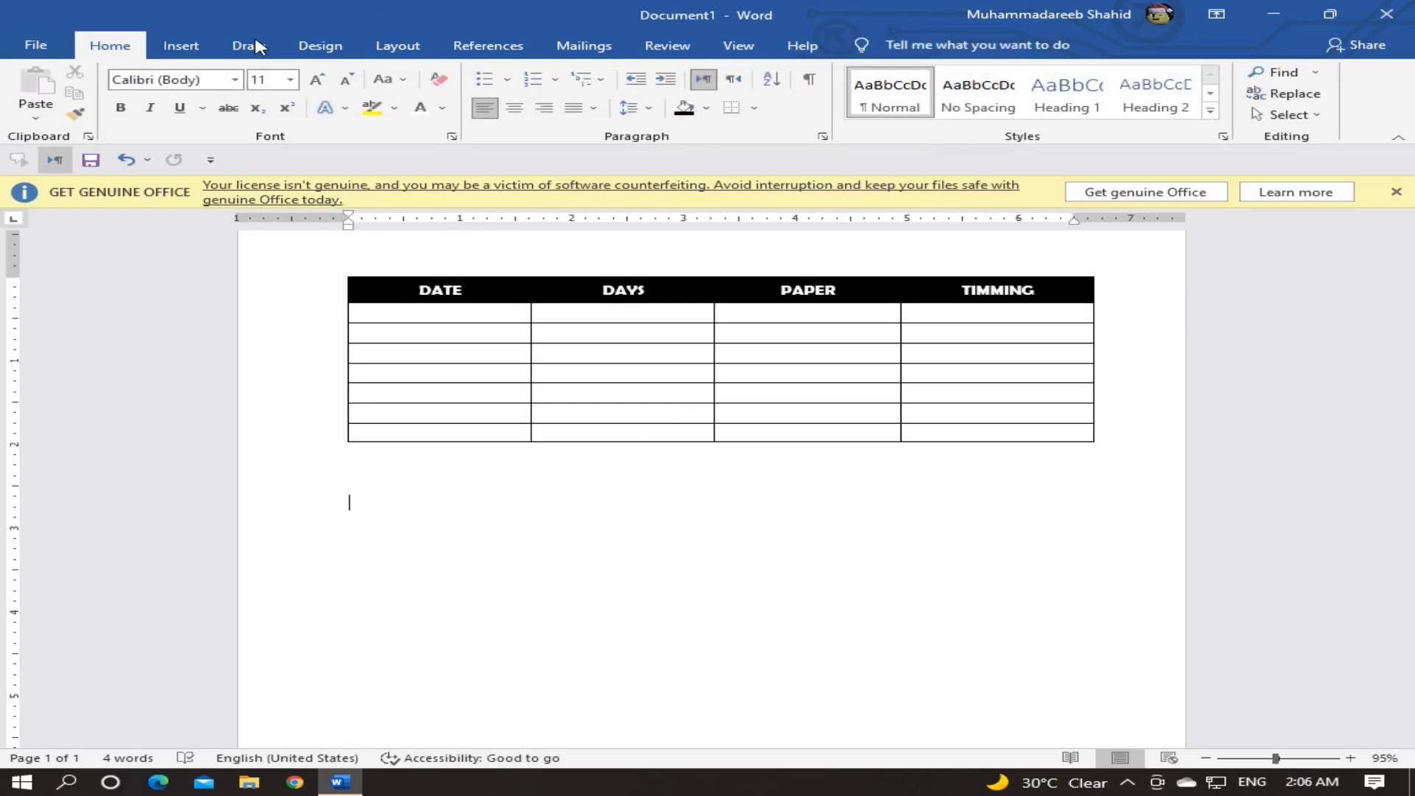
{"action": "left_click", "coordinate": [184, 46]}
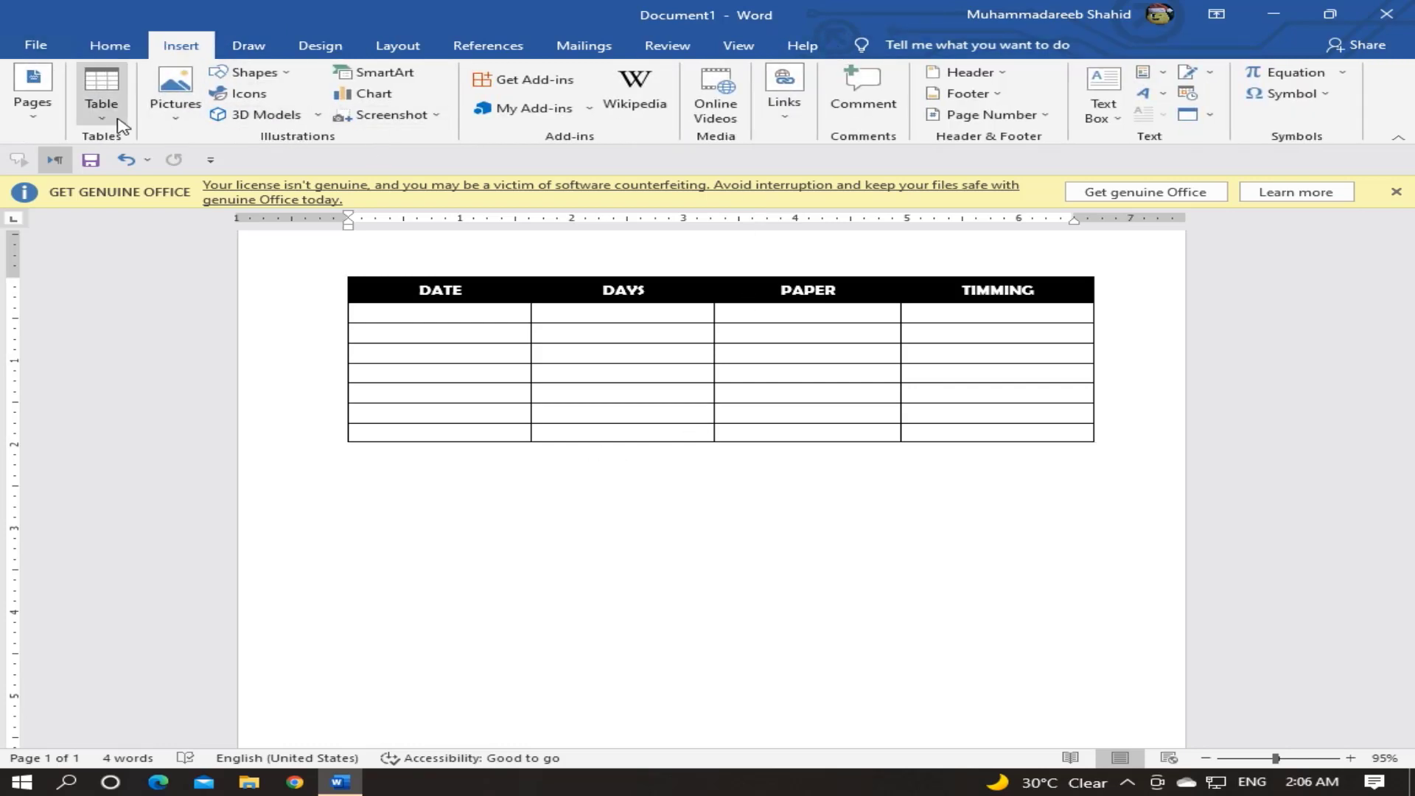
{"action": "left_click", "coordinate": [101, 94]}
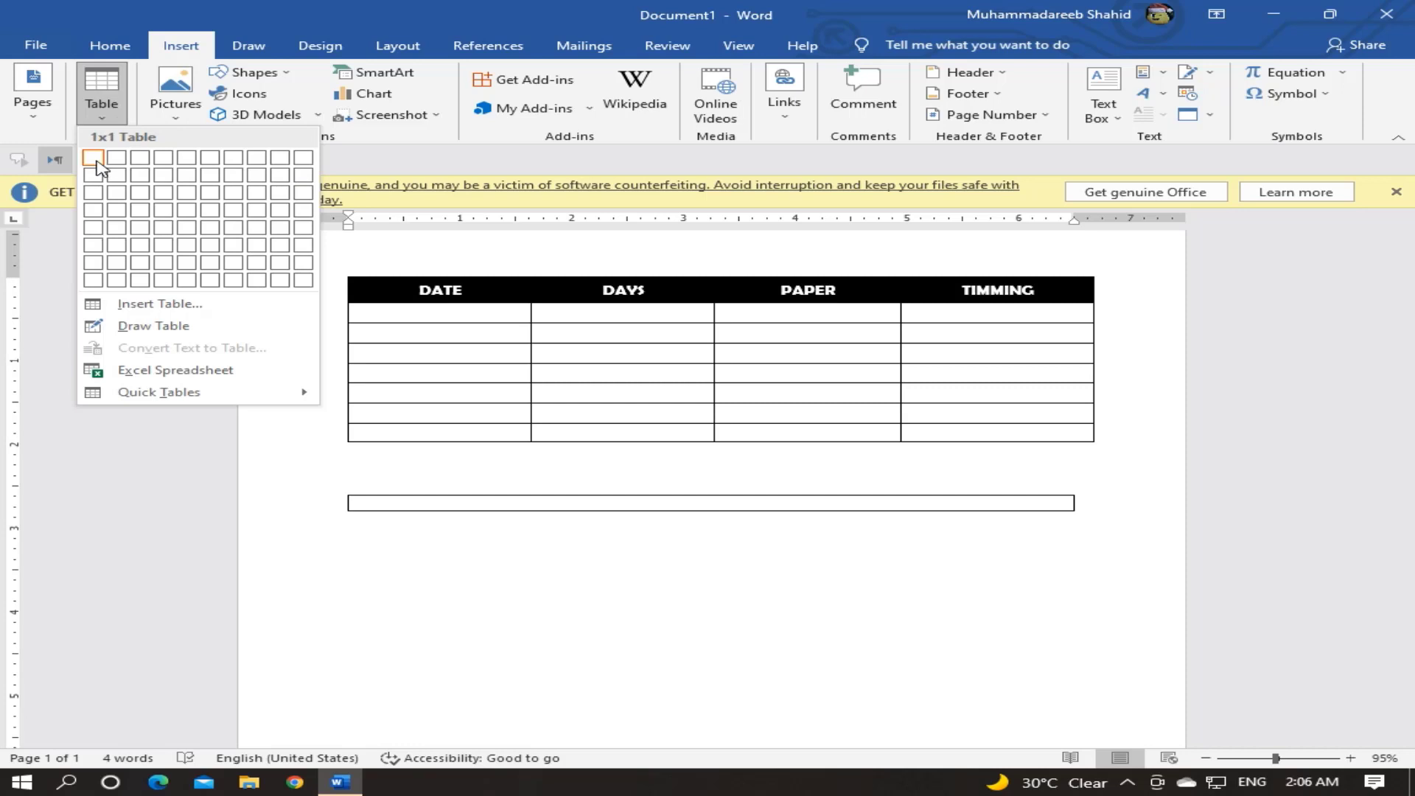
{"action": "left_click", "coordinate": [93, 158]}
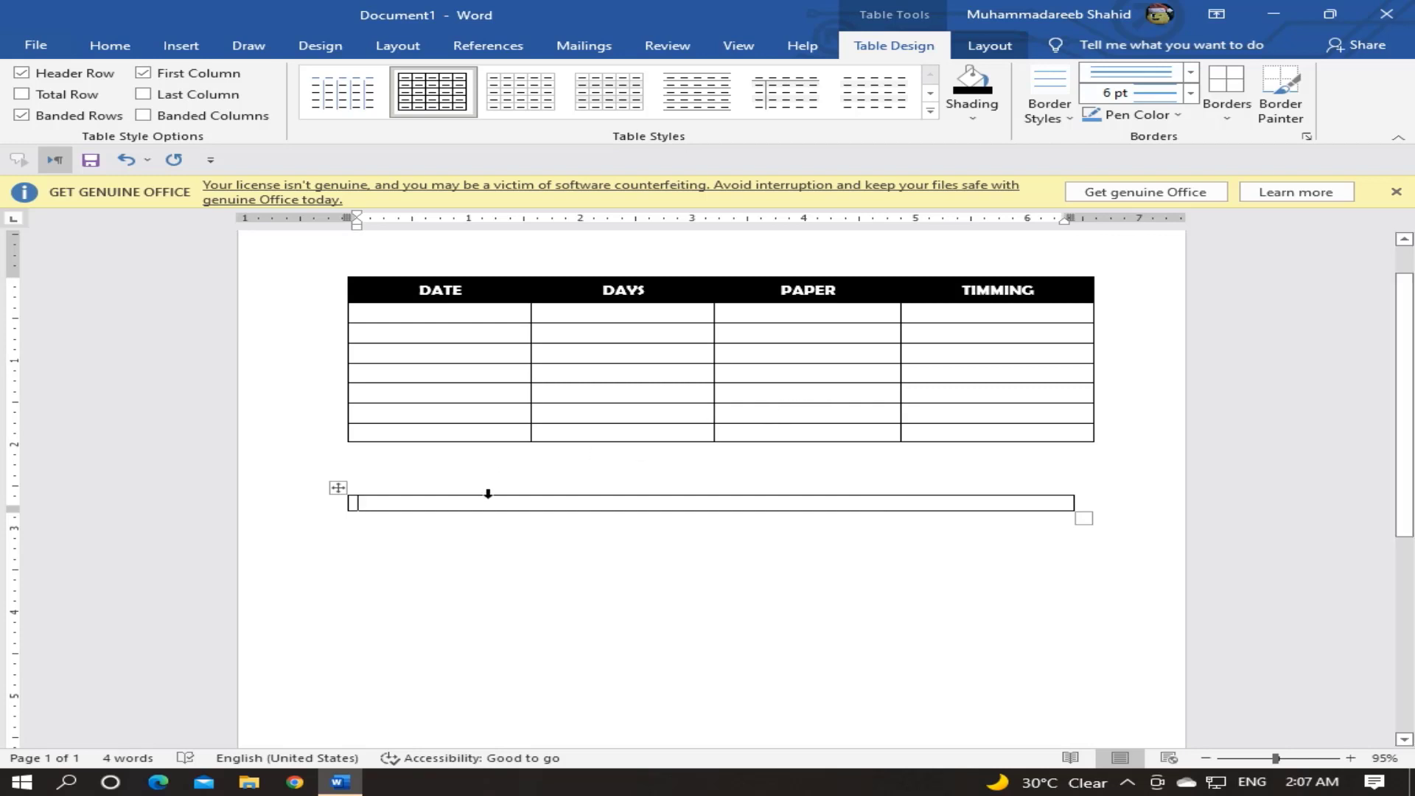
Split the one-cell table into 16 columns, then narrow it and shift it right.
{"action": "left_click", "coordinate": [990, 45]}
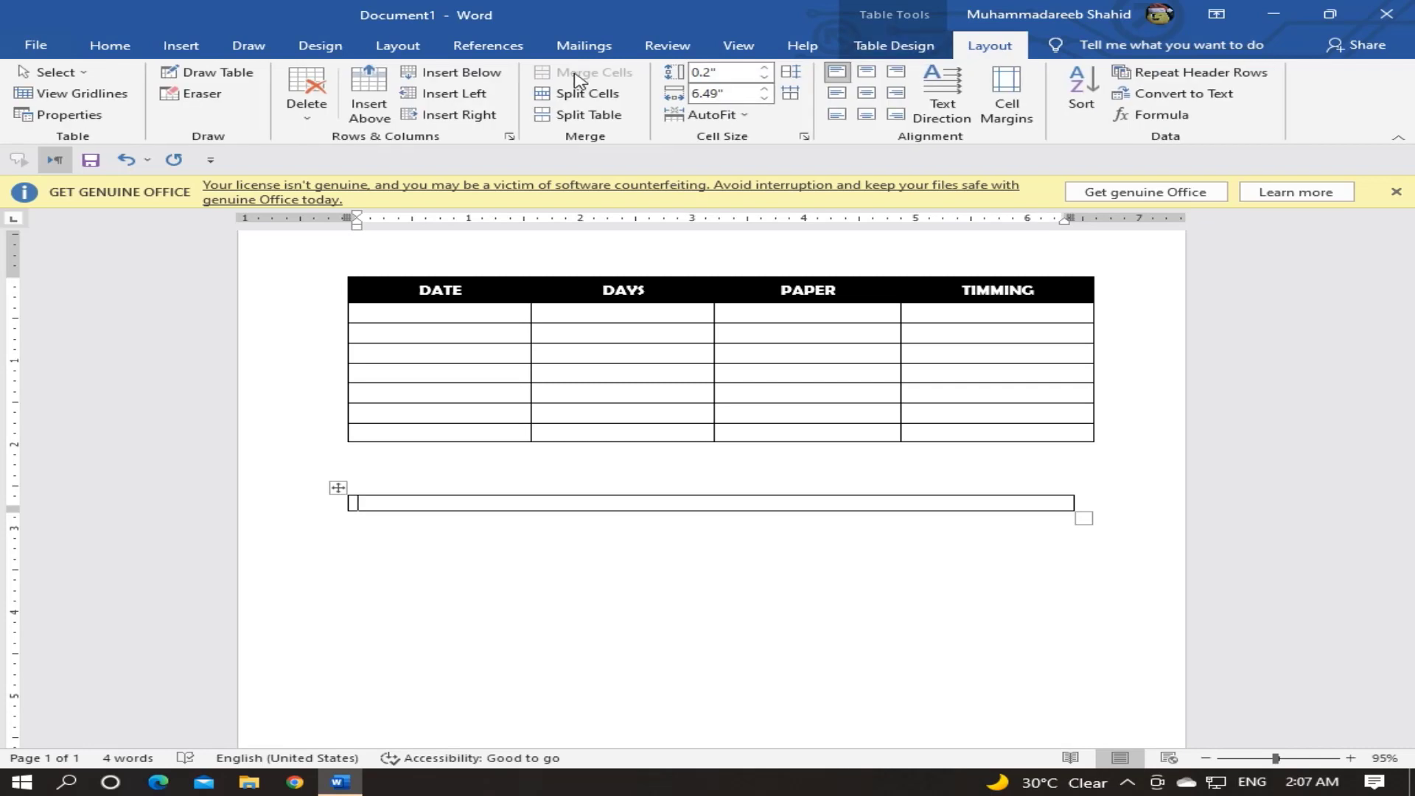
{"action": "left_click", "coordinate": [582, 94]}
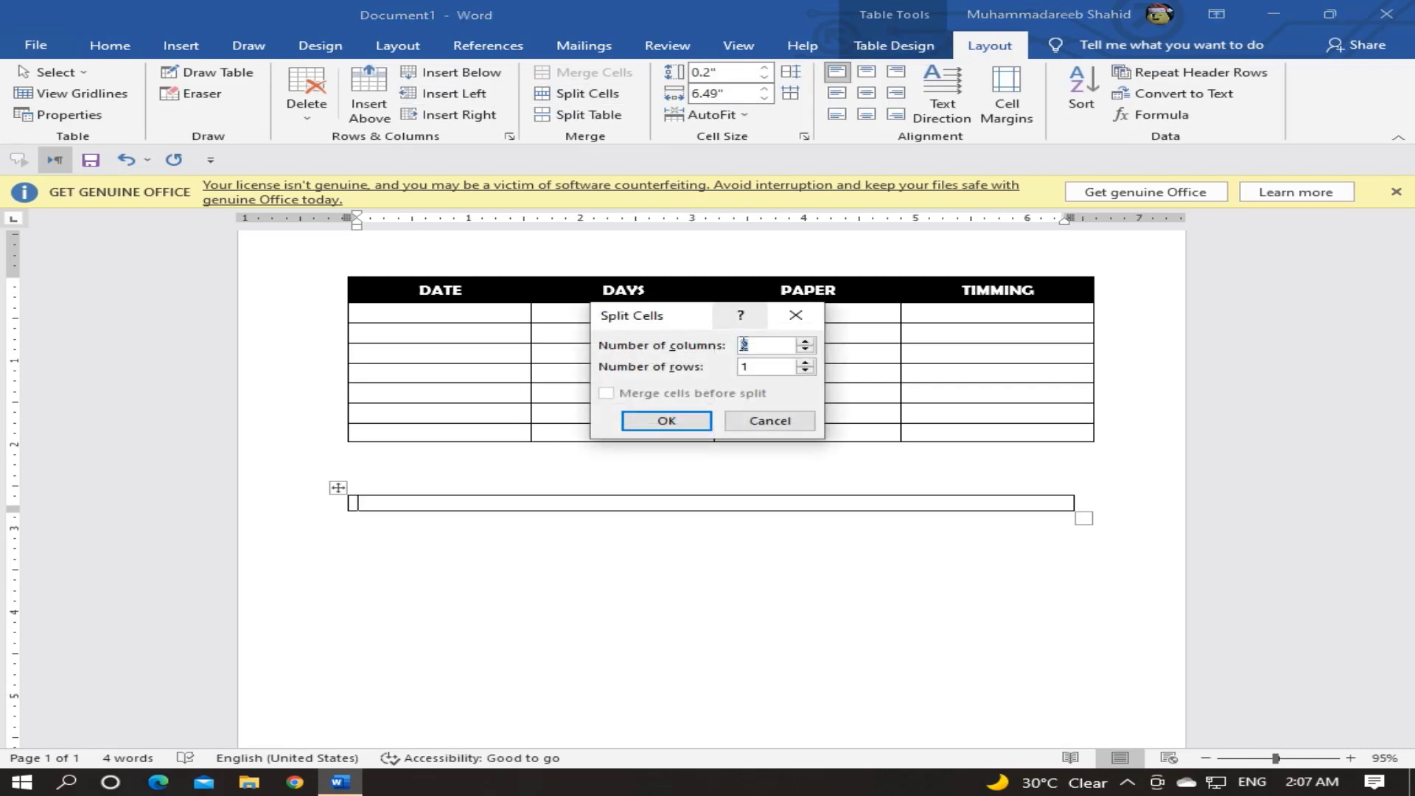
{"action": "left_click", "coordinate": [766, 344]}
{"action": "key", "text": "BackSpace"}
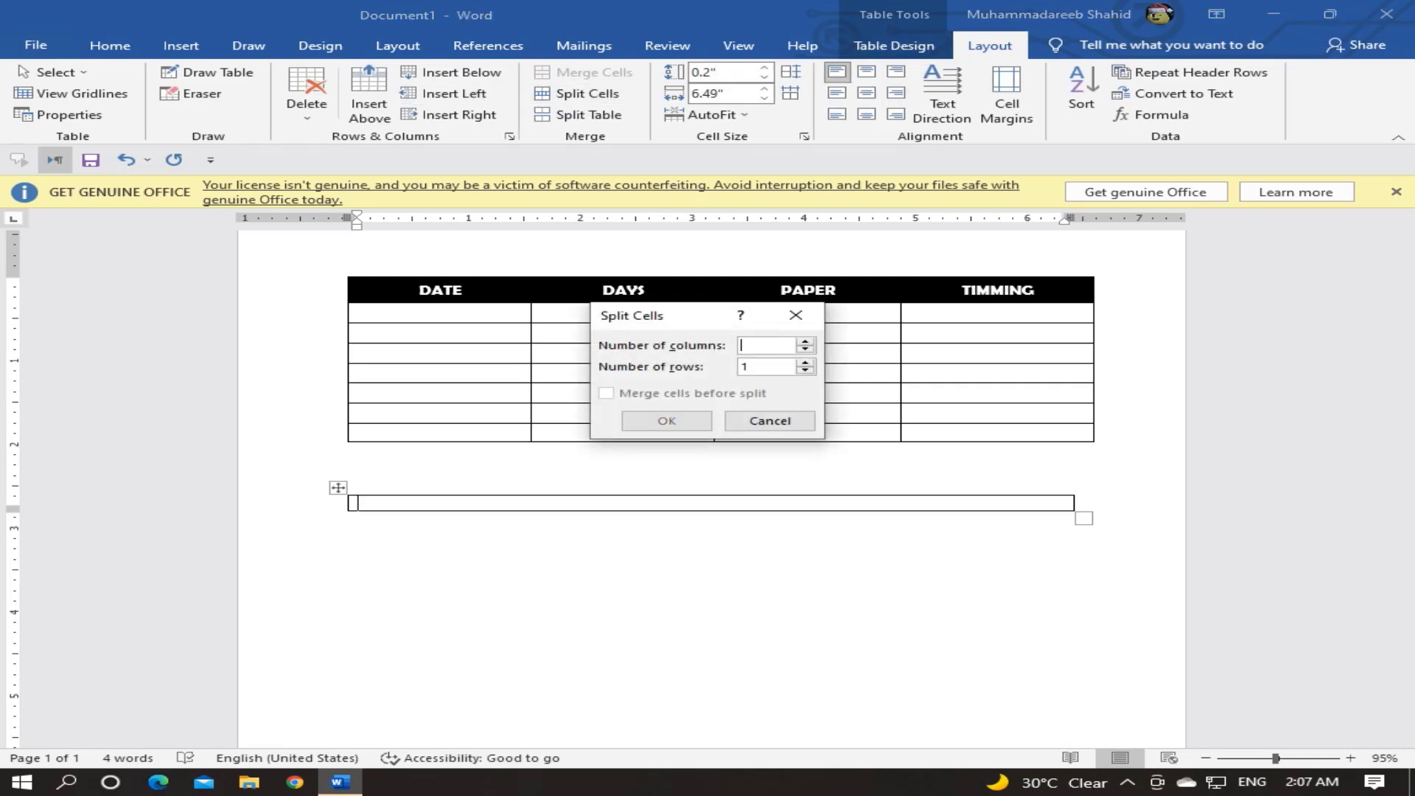
{"action": "type", "text": "16"}
{"action": "left_click", "coordinate": [684, 420]}
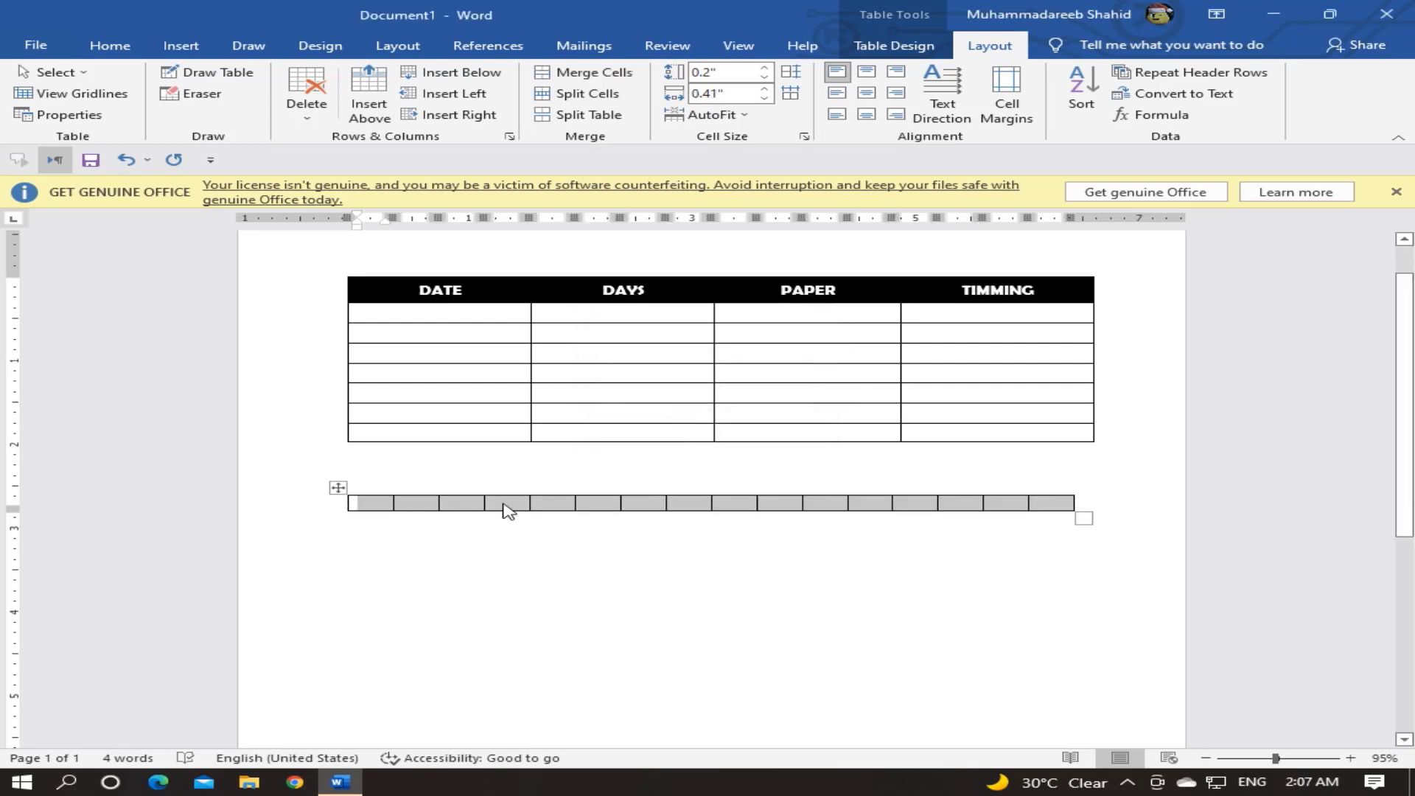
{"action": "left_click_drag", "start_coordinate": [1083, 518], "coordinate": [900, 528]}
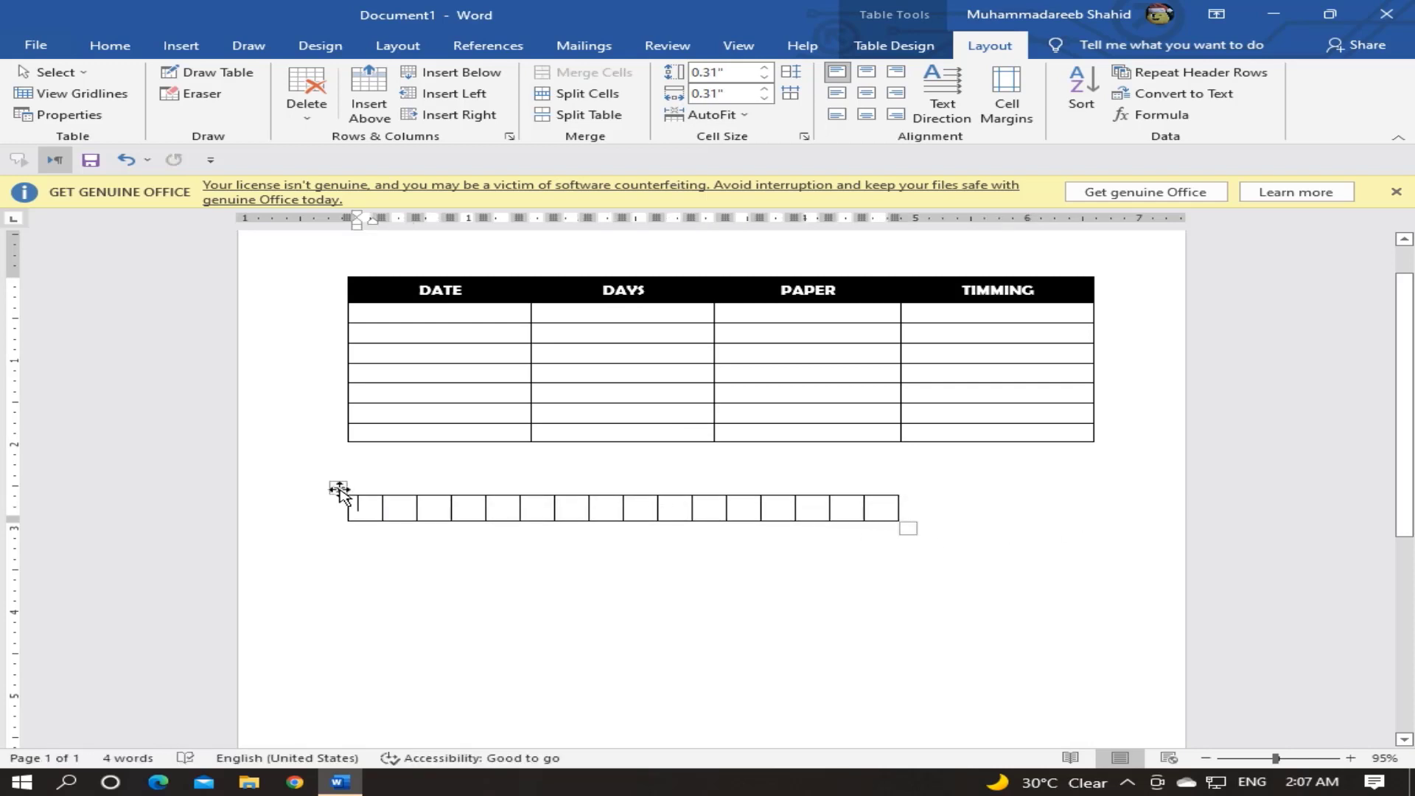
{"action": "left_click_drag", "start_coordinate": [337, 487], "coordinate": [522, 487]}
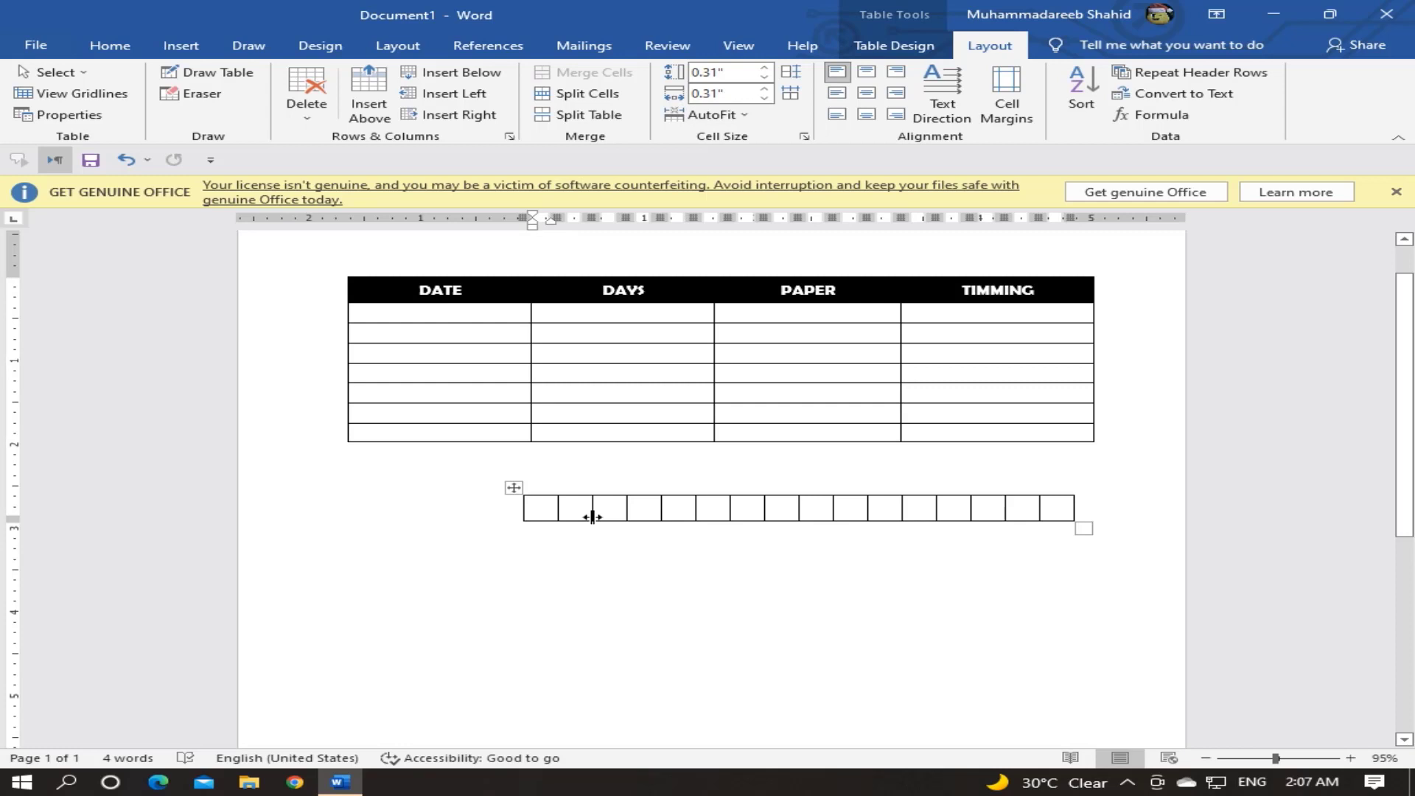
Try splitting the main table at rows 2 and 5 with a blank line between, then undo everything.
{"action": "left_click", "coordinate": [443, 335]}
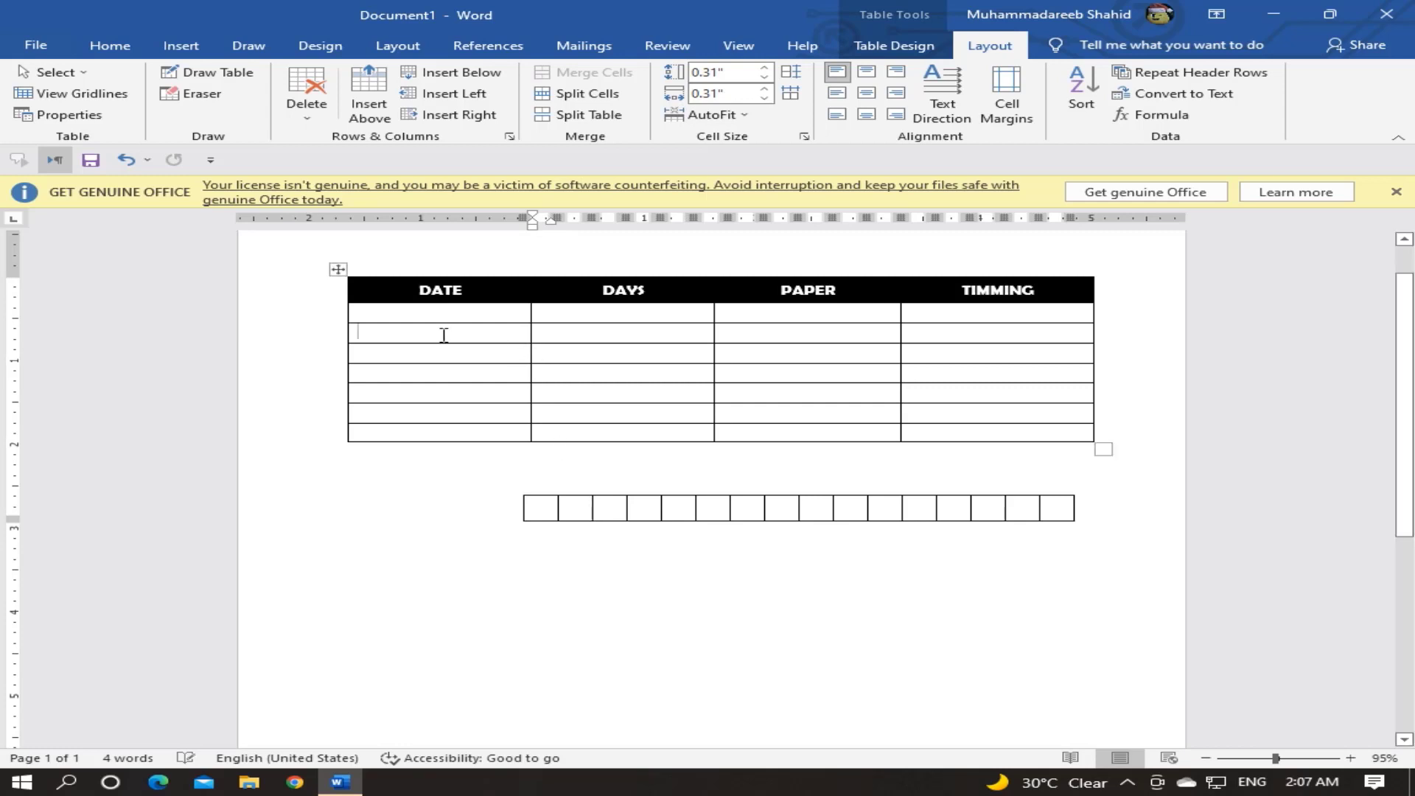
{"action": "left_click", "coordinate": [575, 116]}
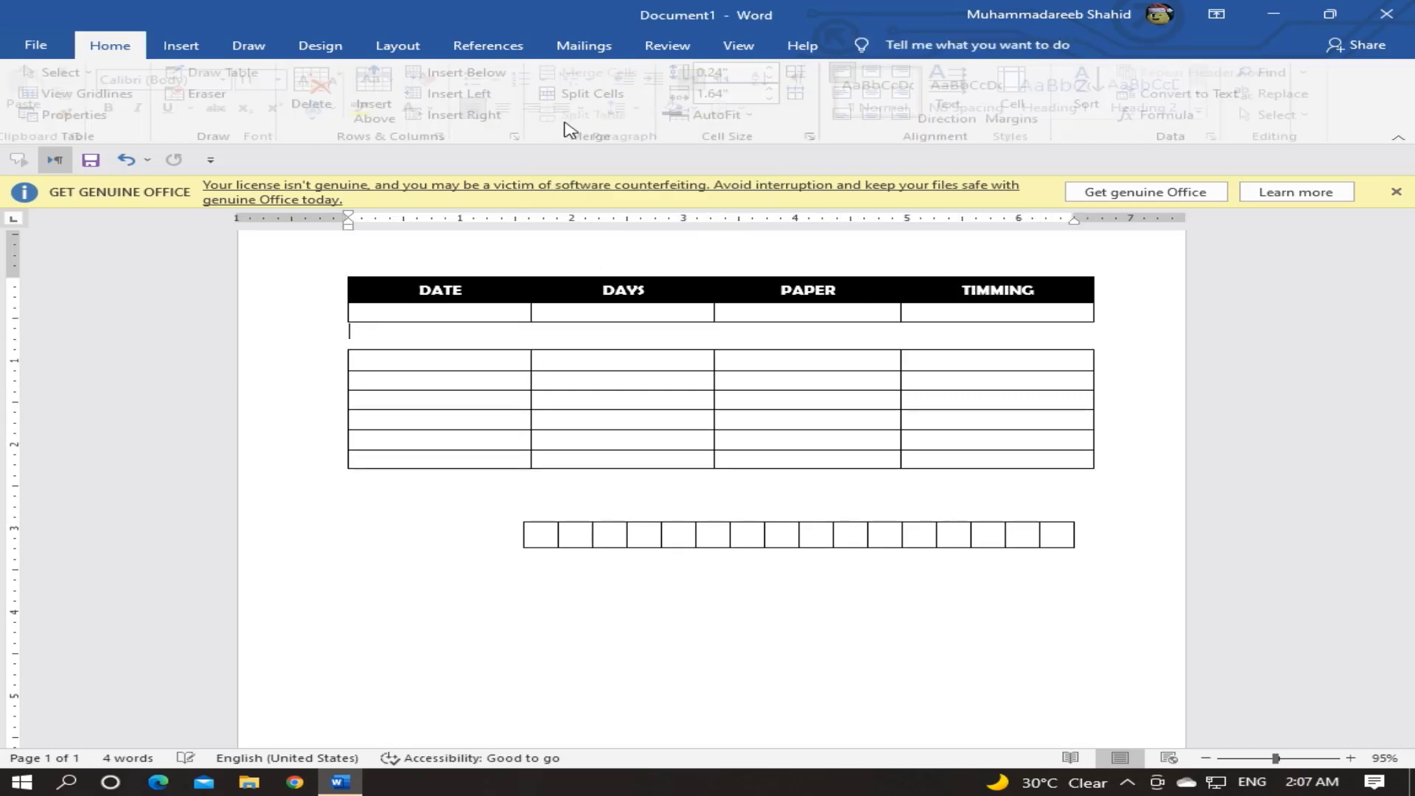
{"action": "left_click", "coordinate": [484, 439]}
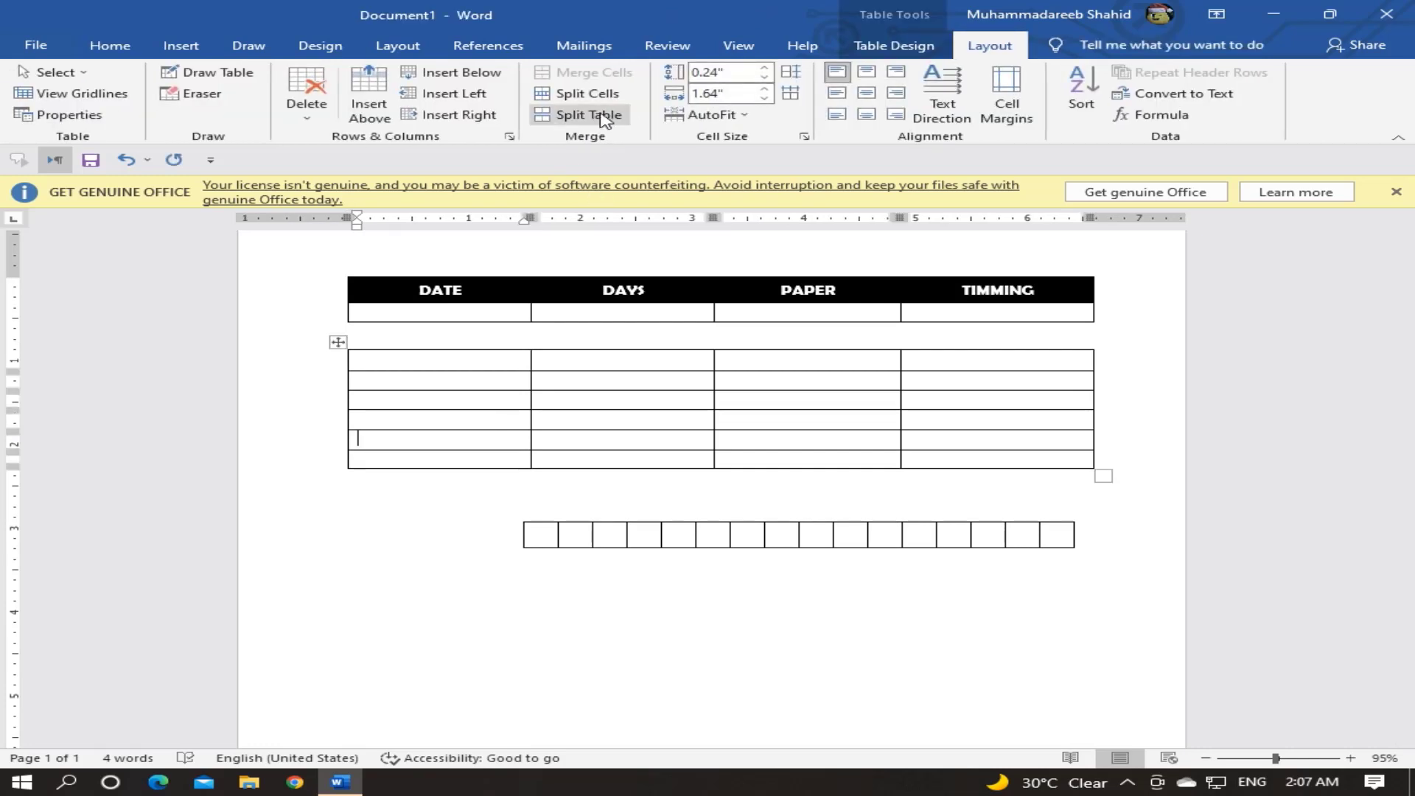
{"action": "left_click", "coordinate": [604, 118]}
{"action": "left_click", "coordinate": [562, 466]}
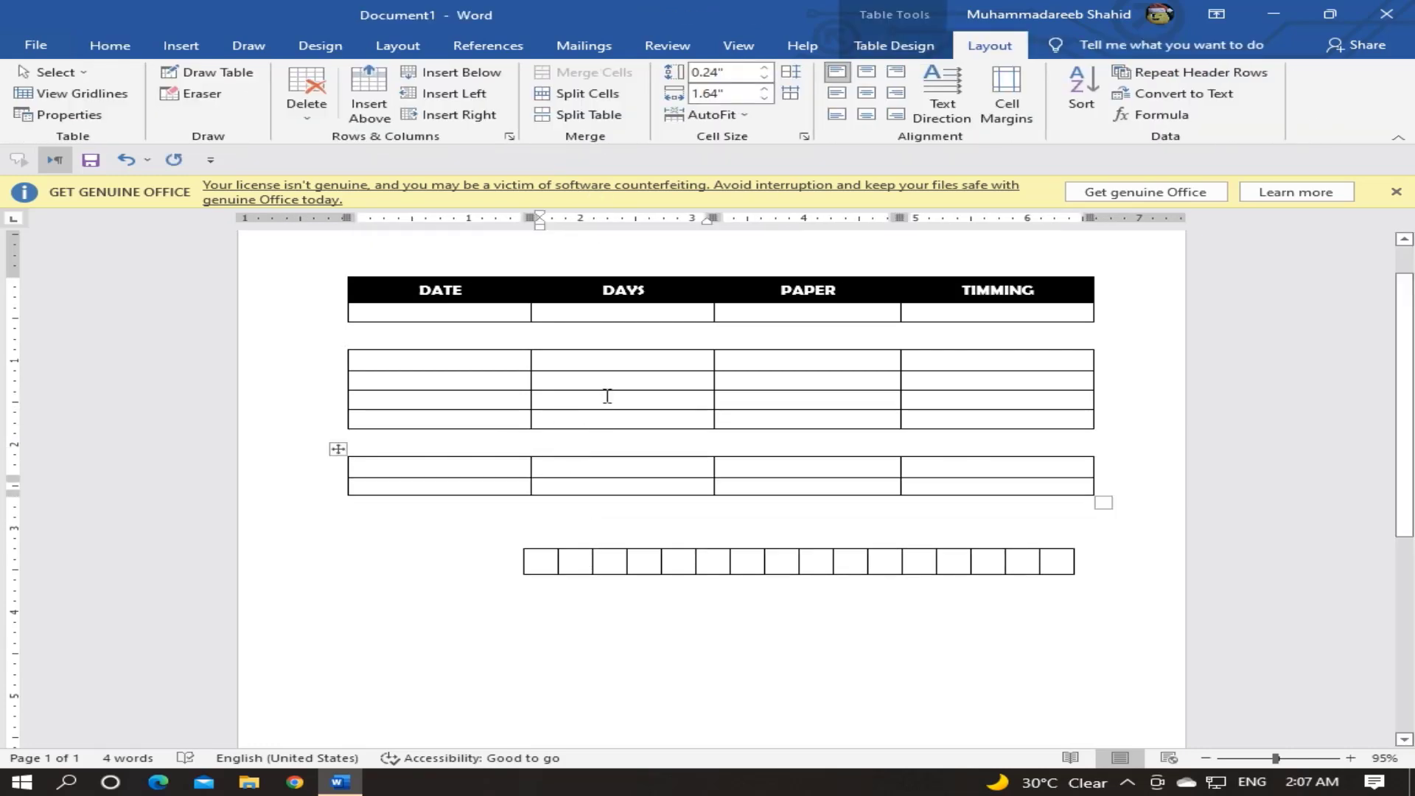
{"action": "left_click", "coordinate": [612, 116]}
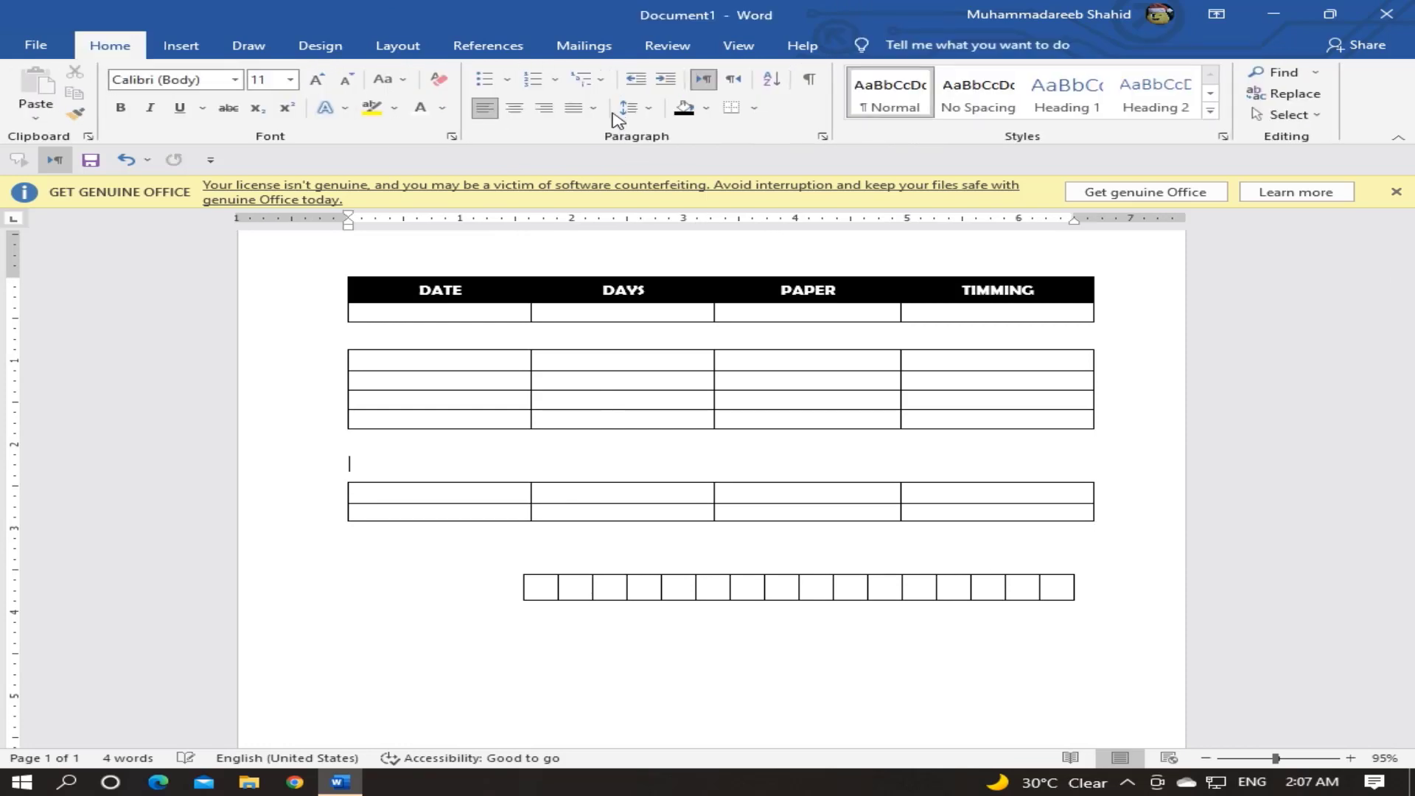
{"action": "mouse_move", "coordinate": [582, 364]}
{"action": "key", "text": "ctrl+z"}
{"action": "key", "text": "ctrl+z"}
{"action": "key", "text": "ctrl+z"}
{"action": "key", "text": "ctrl+z"}
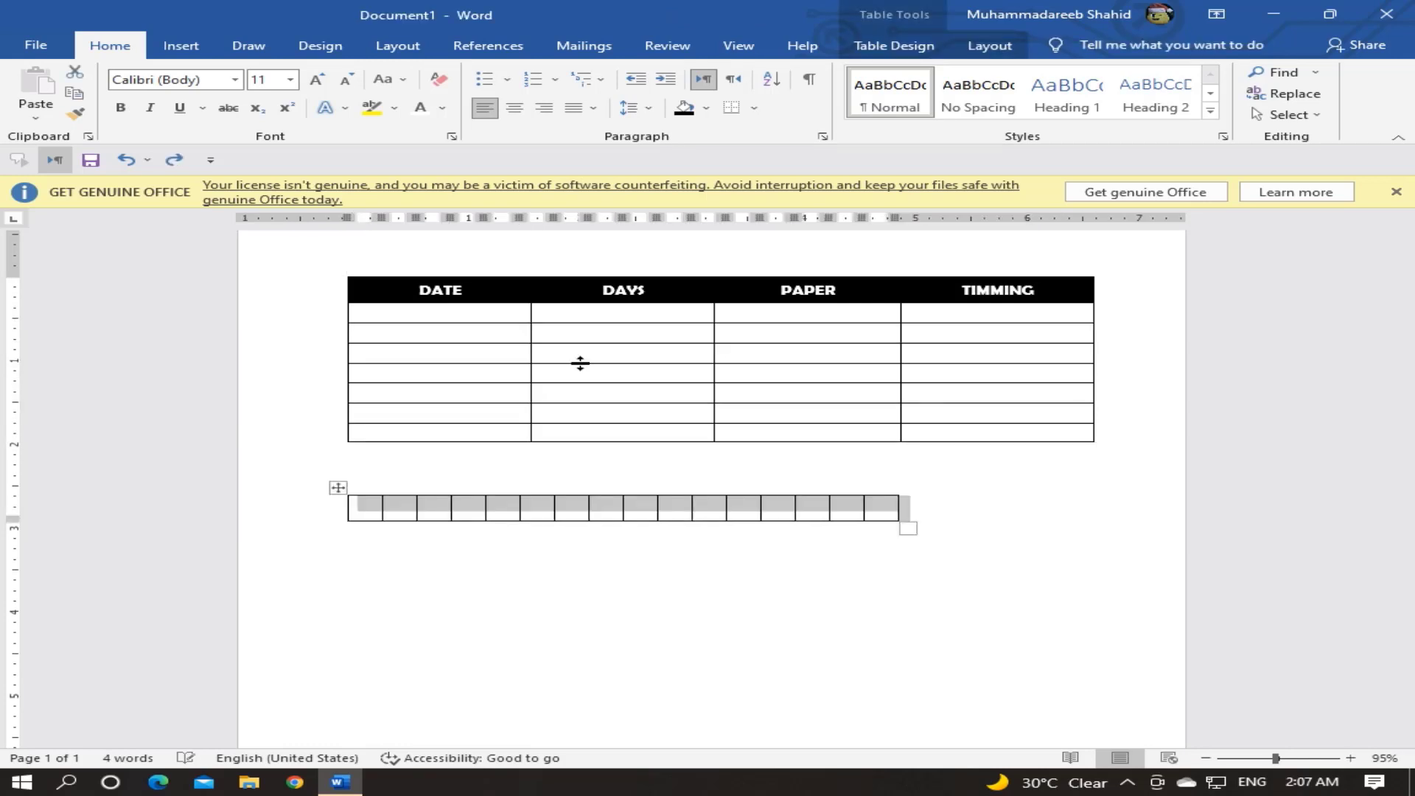
{"action": "key", "text": "ctrl+z"}
{"action": "key", "text": "ctrl+z"}
{"action": "key", "text": "ctrl+z"}
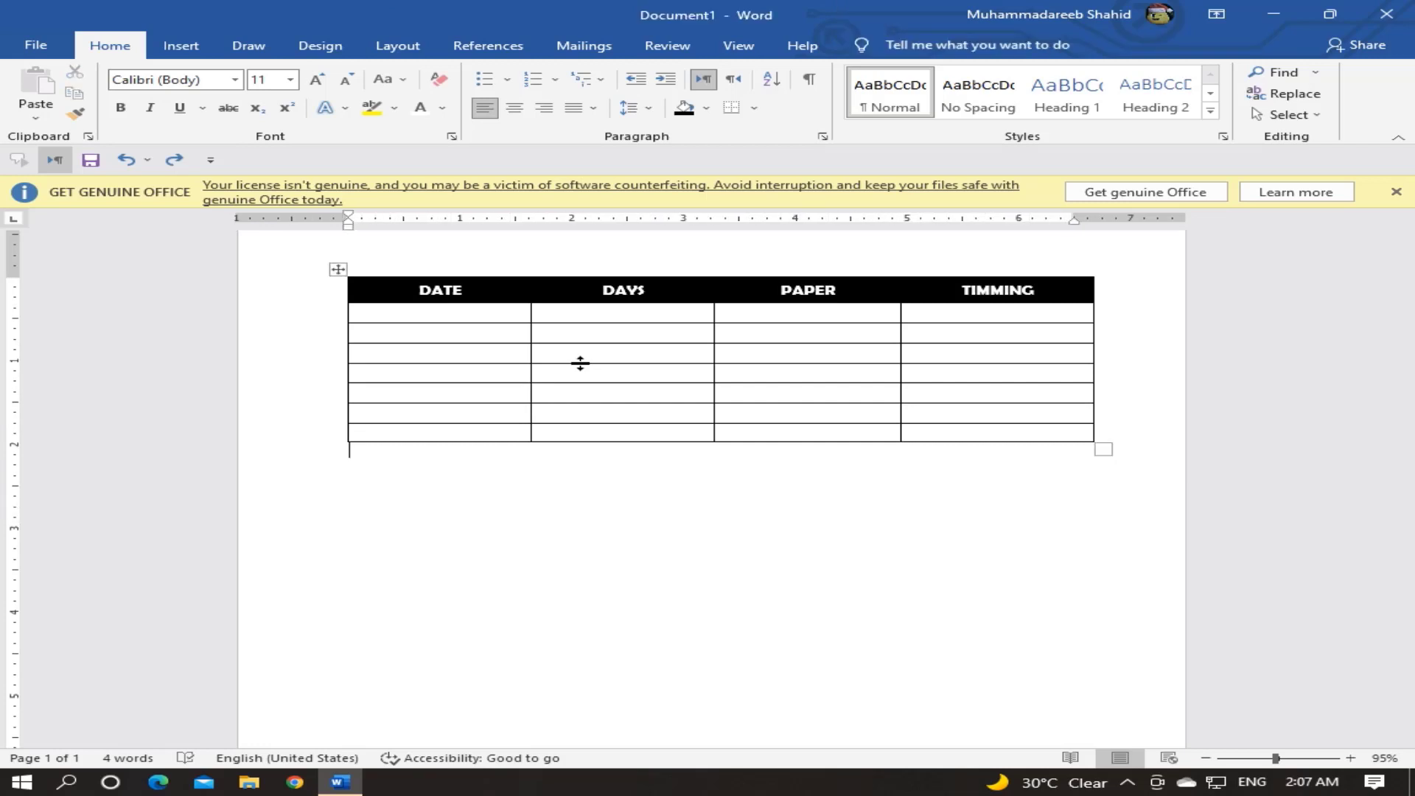
Scroll up and bring up the Insert ribbon above the finished table.
{"action": "scroll", "coordinate": [560, 346], "scroll_direction": "up", "scroll_amount": 1}
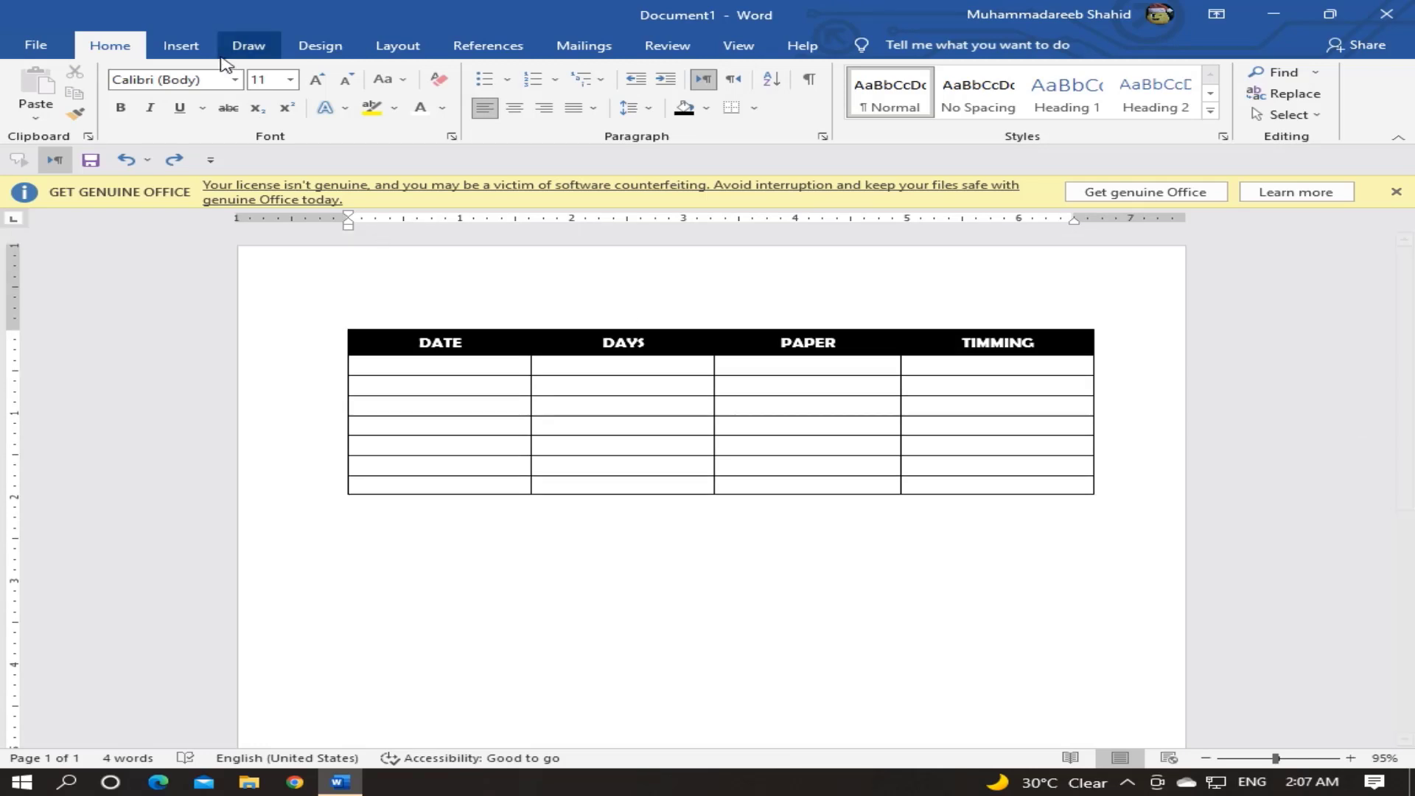
{"action": "left_click", "coordinate": [184, 48]}
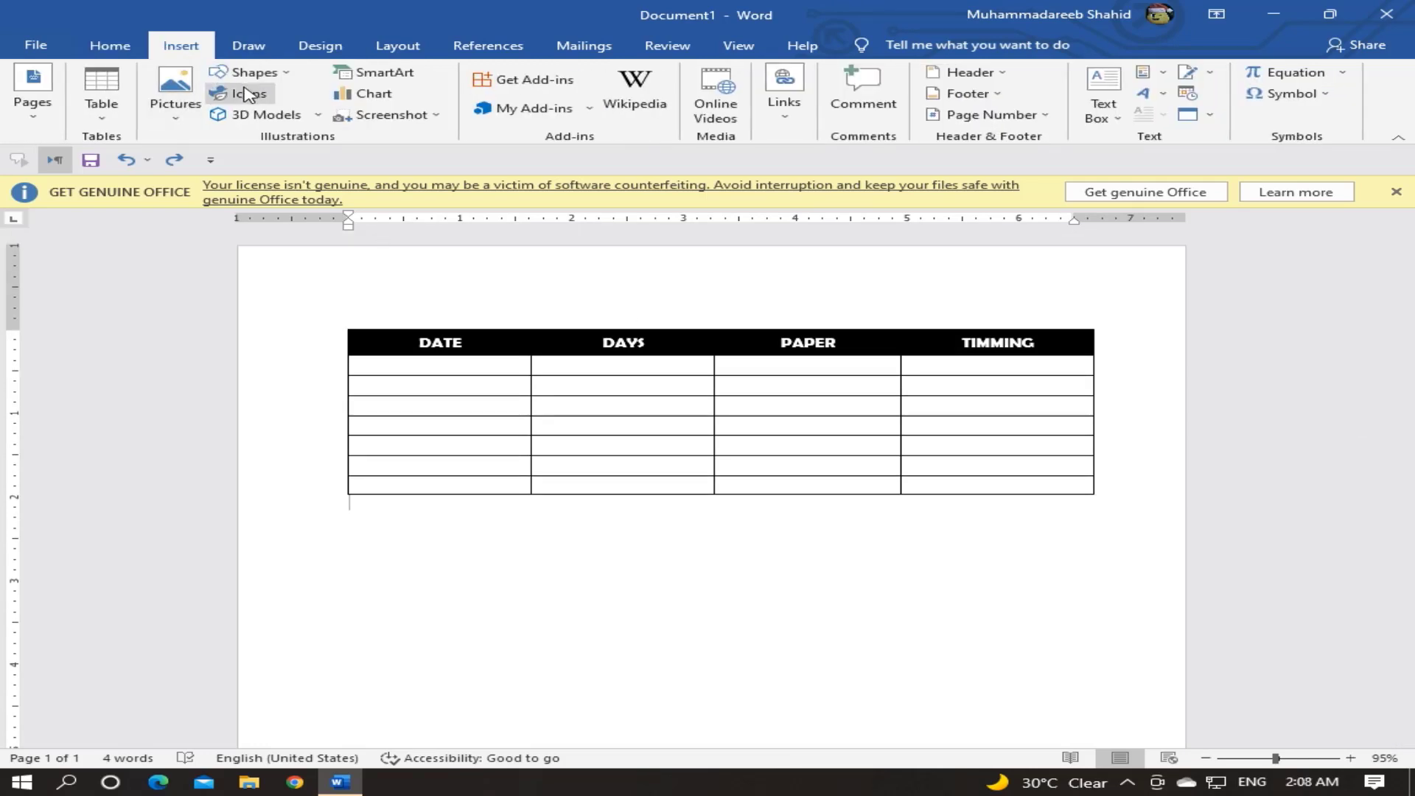